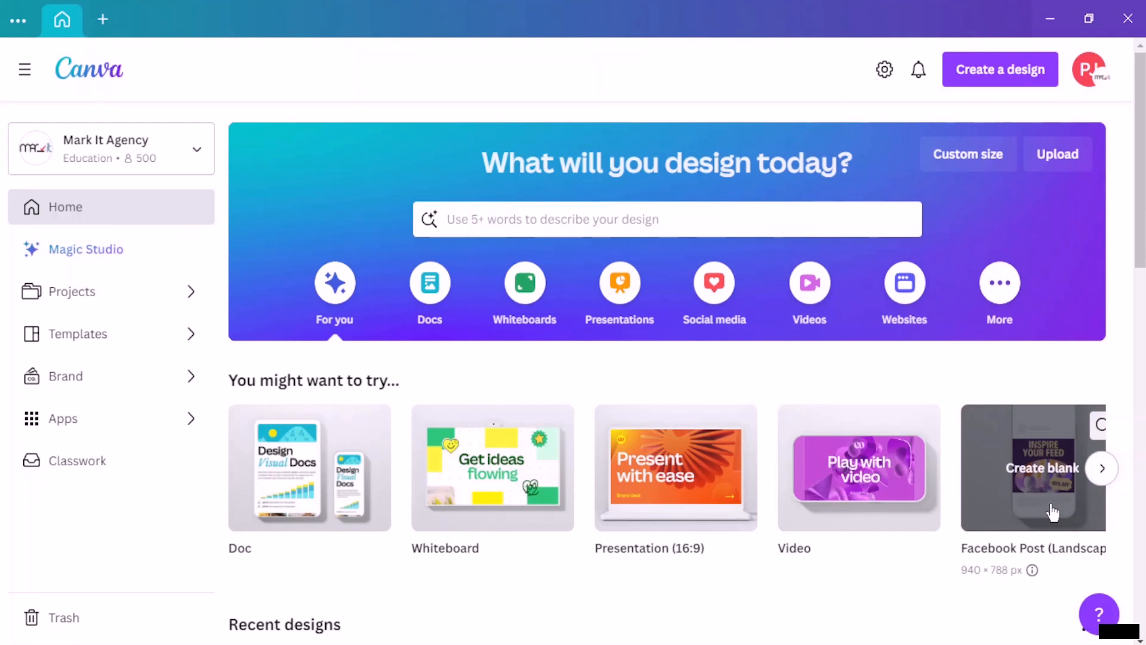
# Create a new blank design in the Facebook Post (Square) format, searching the design types for "facebook post"
pyautogui.click(1011, 81)
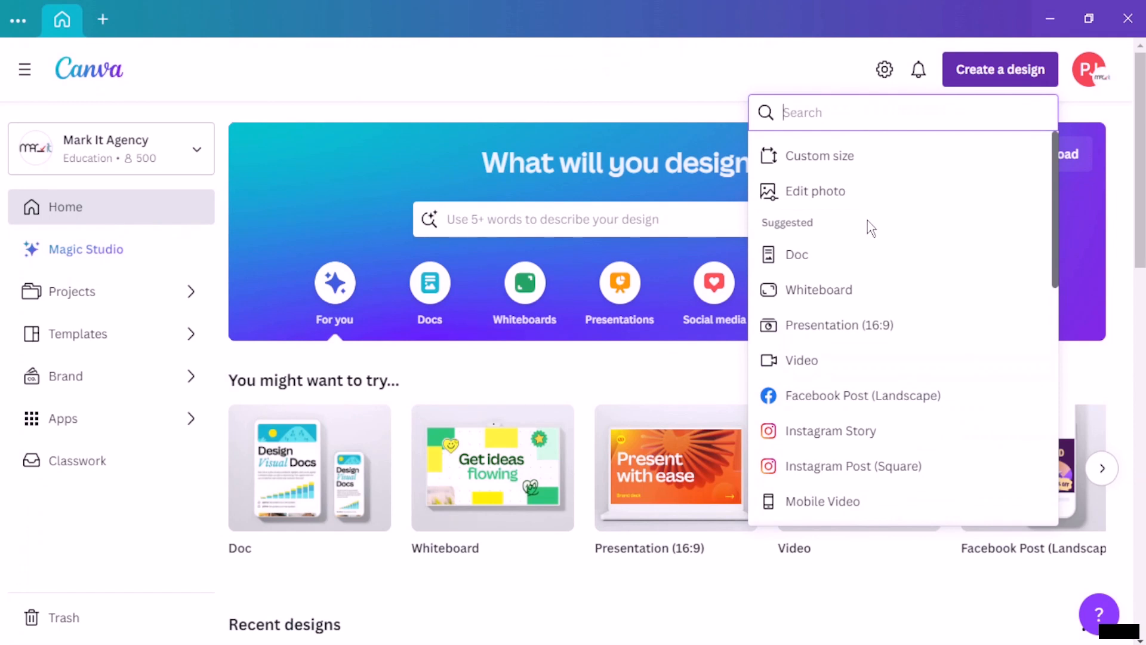
pyautogui.write('face')
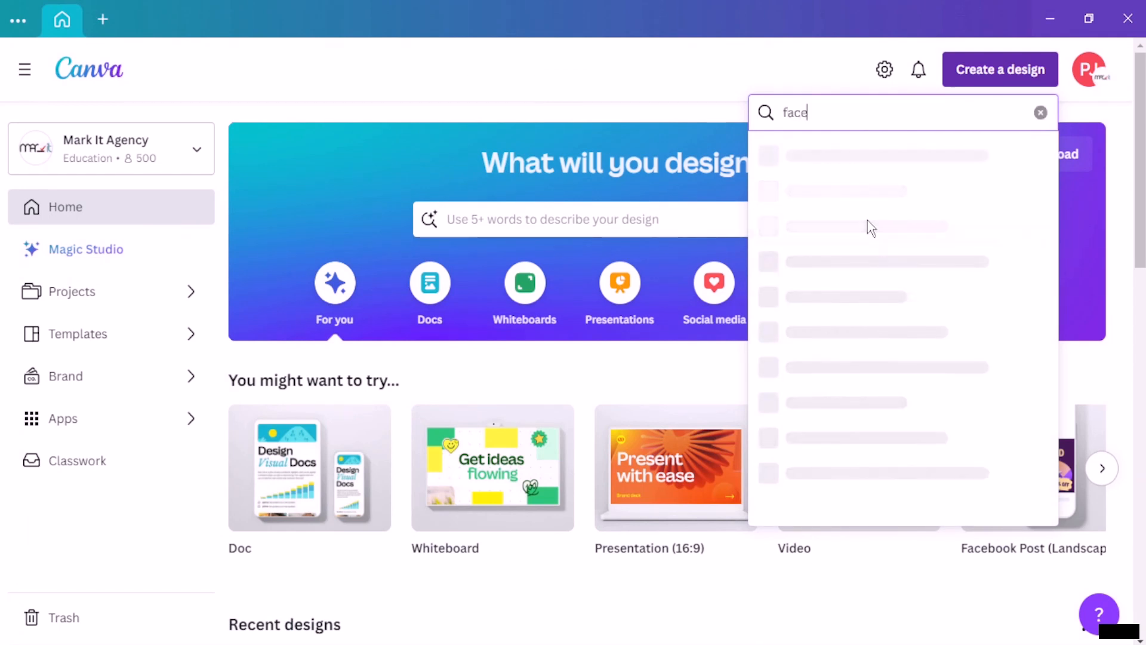
pyautogui.write('book')
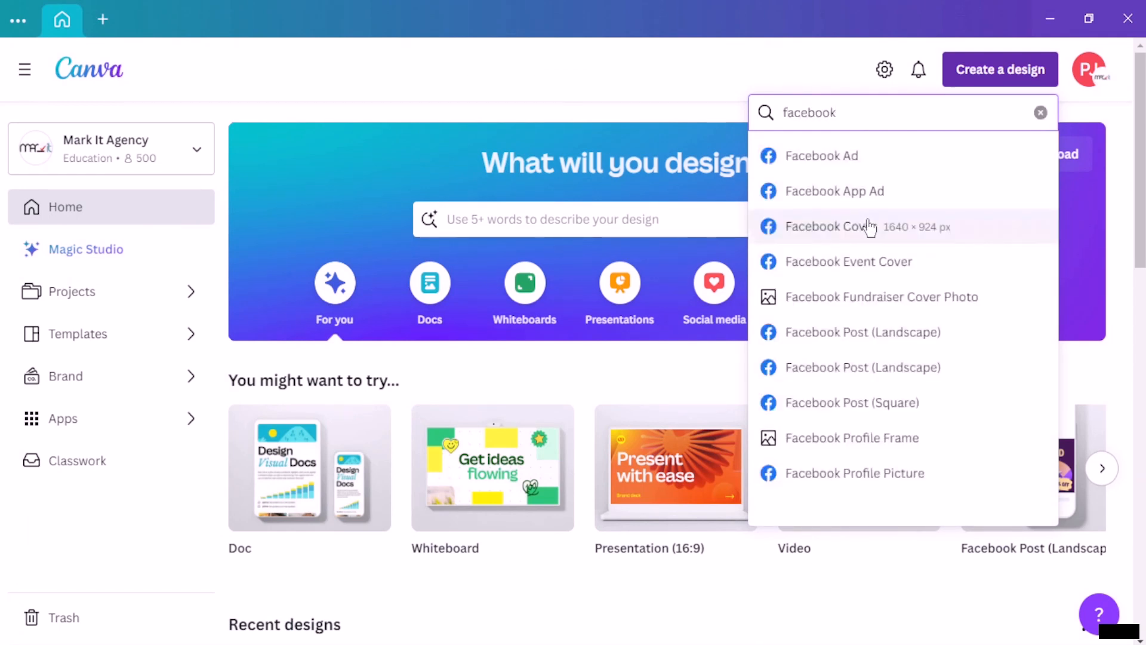
pyautogui.write(' post')
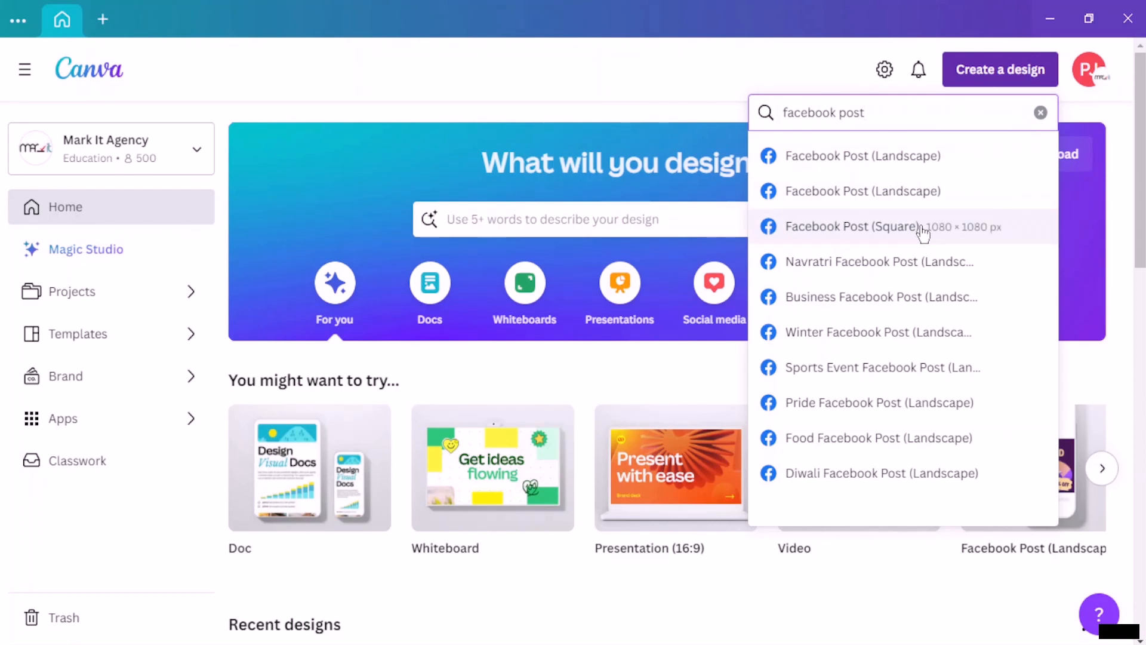
pyautogui.click(914, 195)
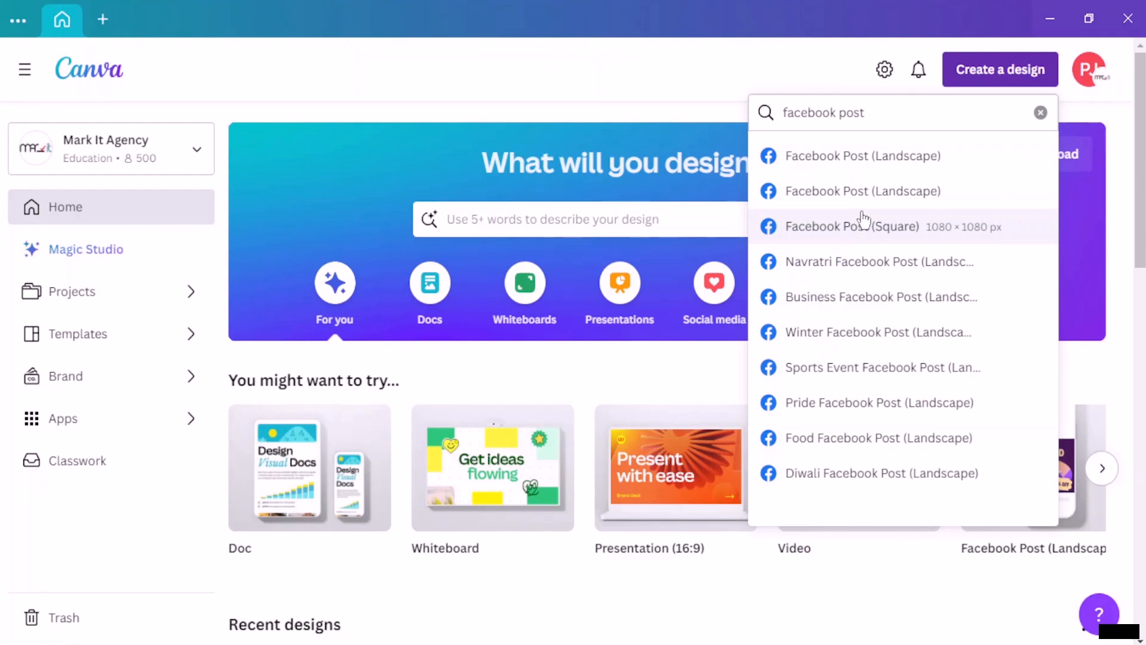
pyautogui.click(890, 231)
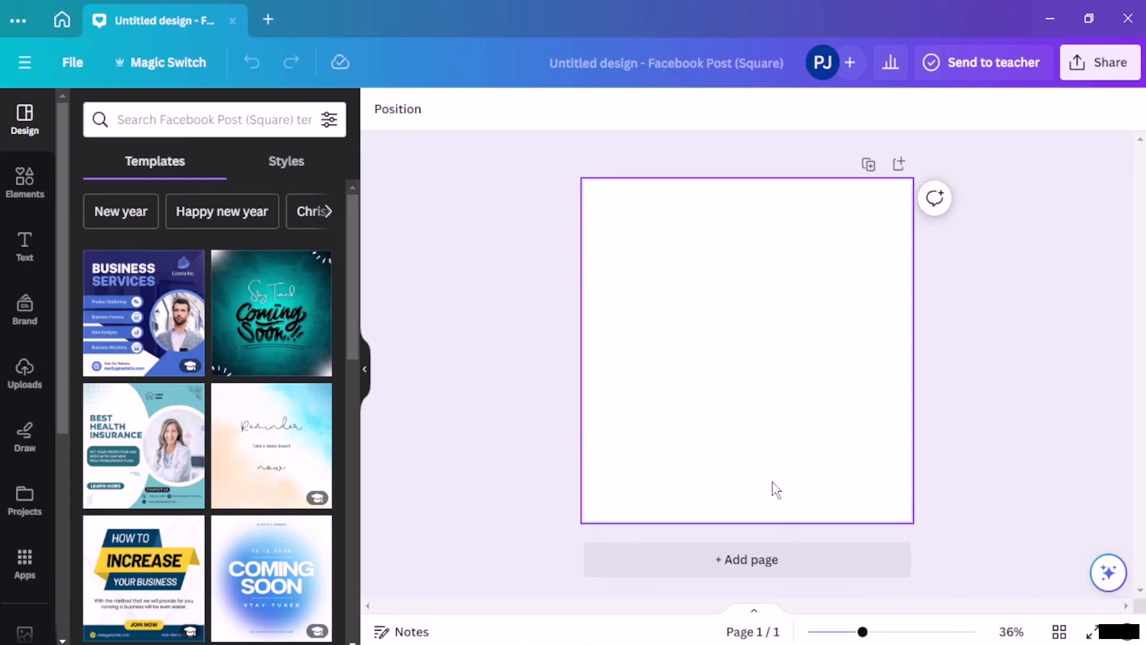
# Browse the available templates and apply the Blue And White Modern Congratulation Facebook Post template to the page
pyautogui.click(651, 272)
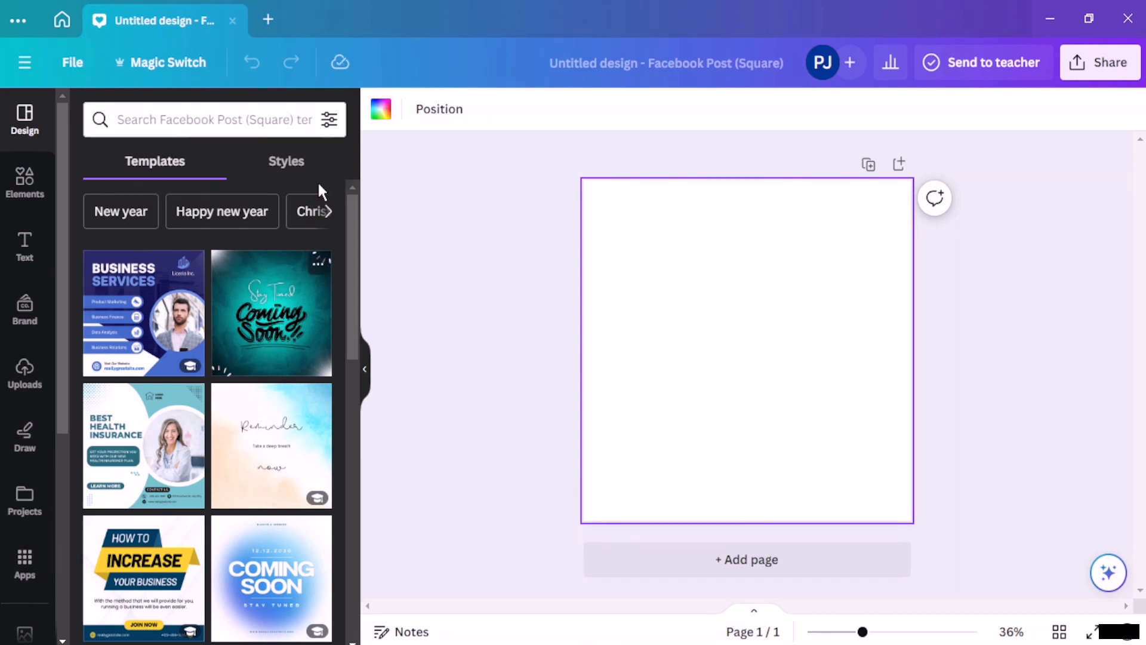
pyautogui.click(287, 161)
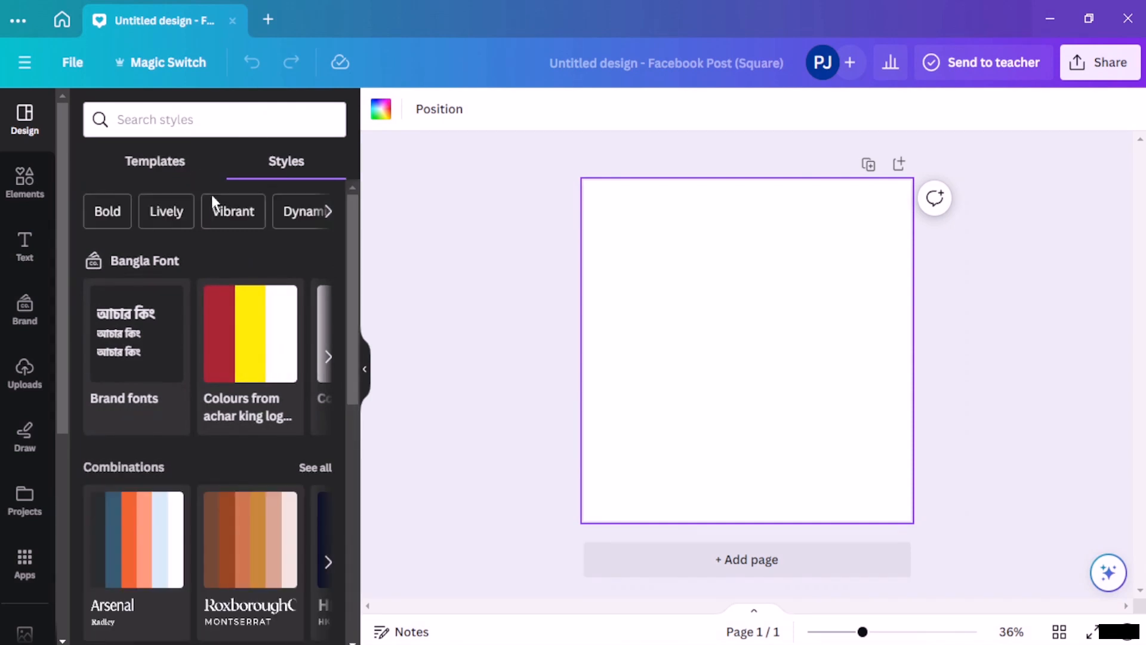
pyautogui.click(155, 161)
pyautogui.scroll(-3, 179, 262)
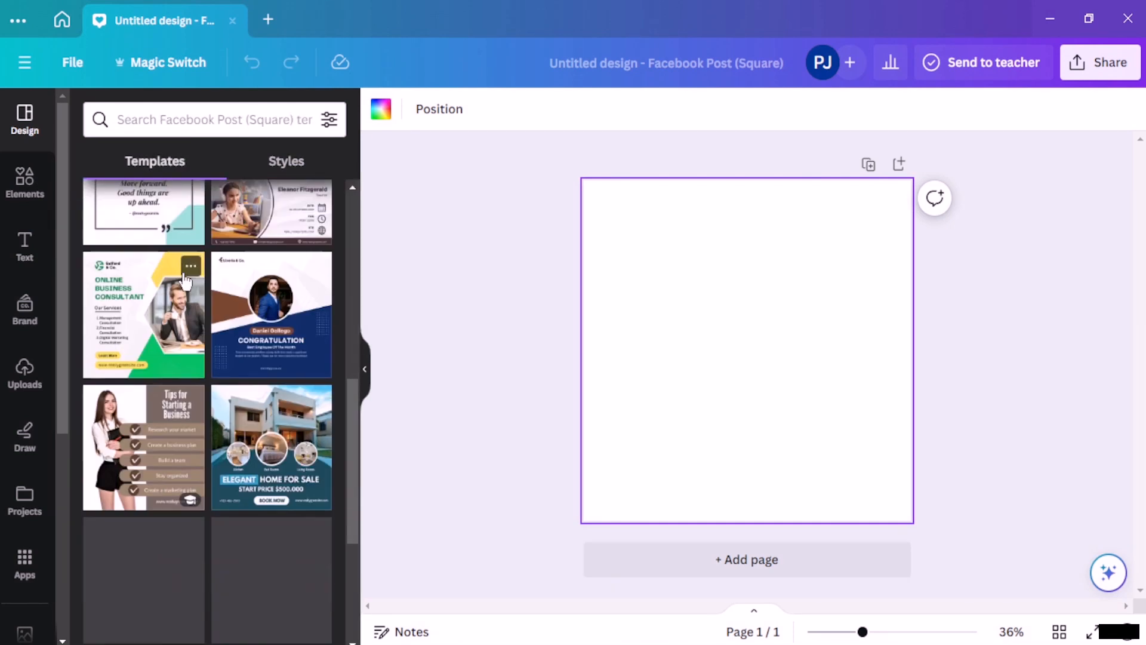
pyautogui.click(254, 322)
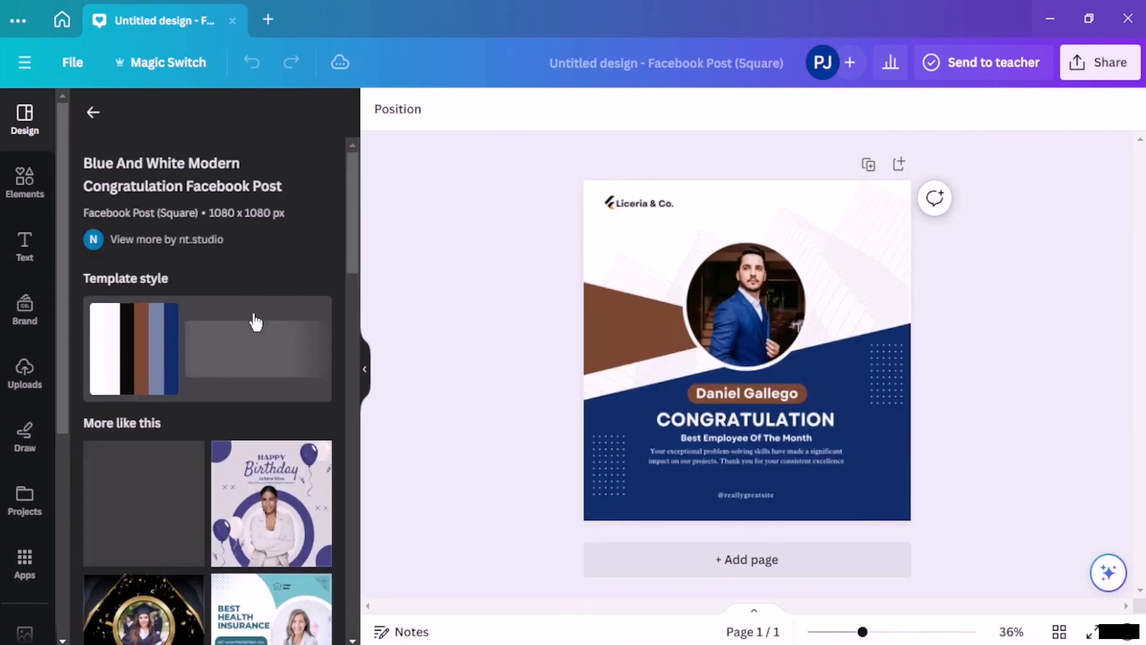
pyautogui.click(619, 312)
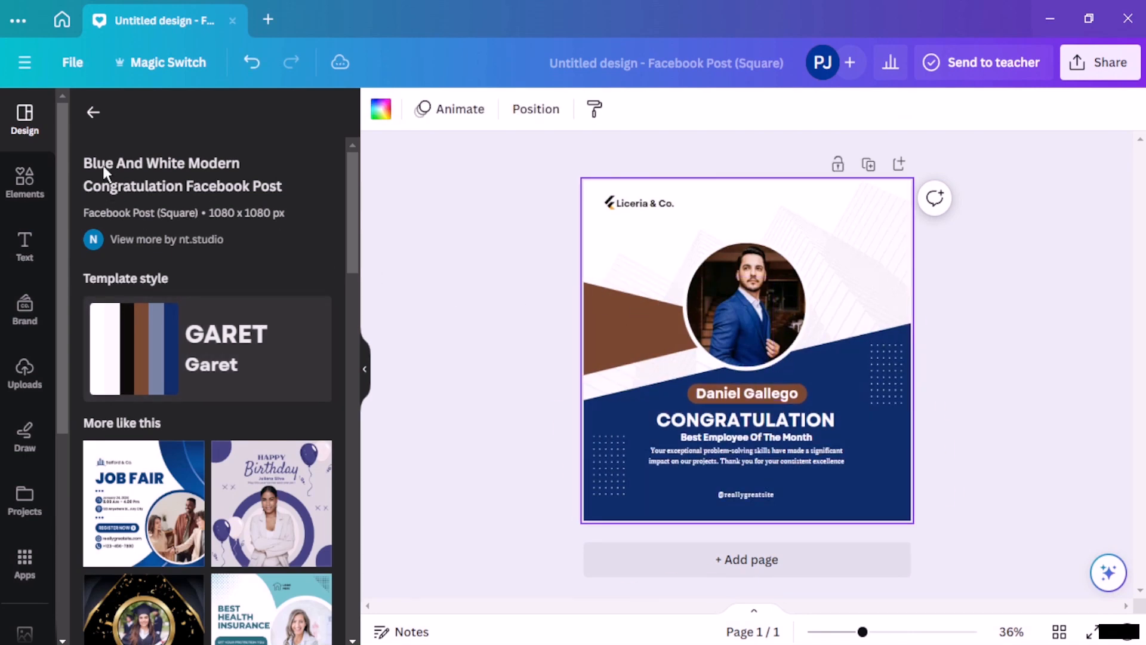
# Return to the template list and apply the Beige and Black Modern Fashion Sale Facebook Post template
pyautogui.click(95, 115)
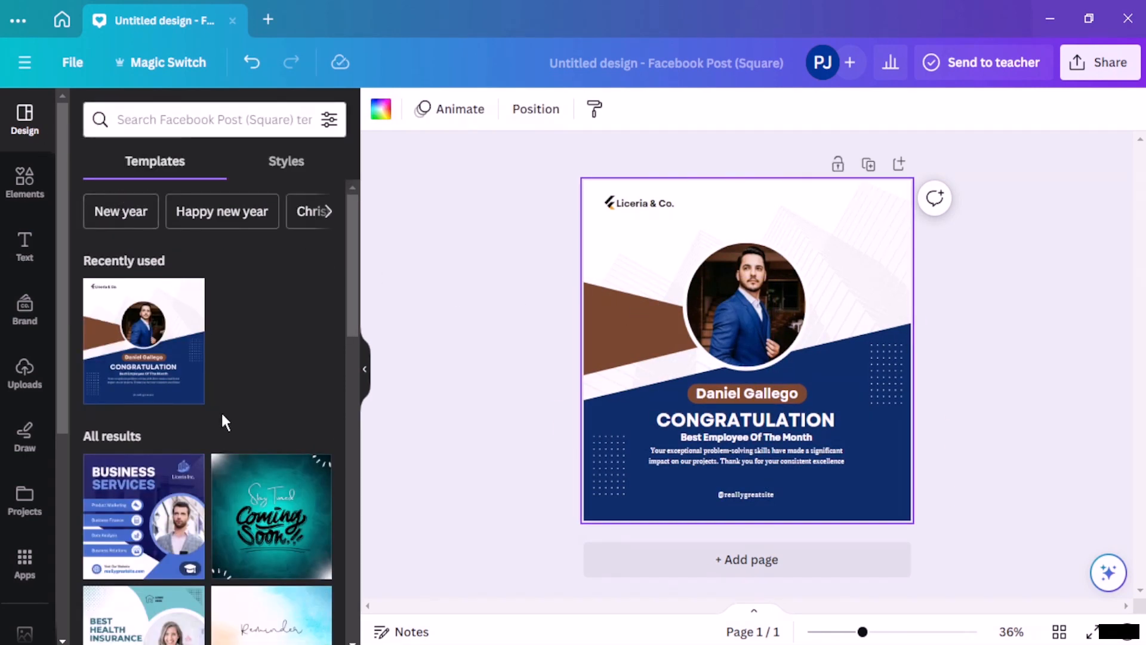
pyautogui.scroll(-5, 169, 221)
pyautogui.scroll(-5, 161, 358)
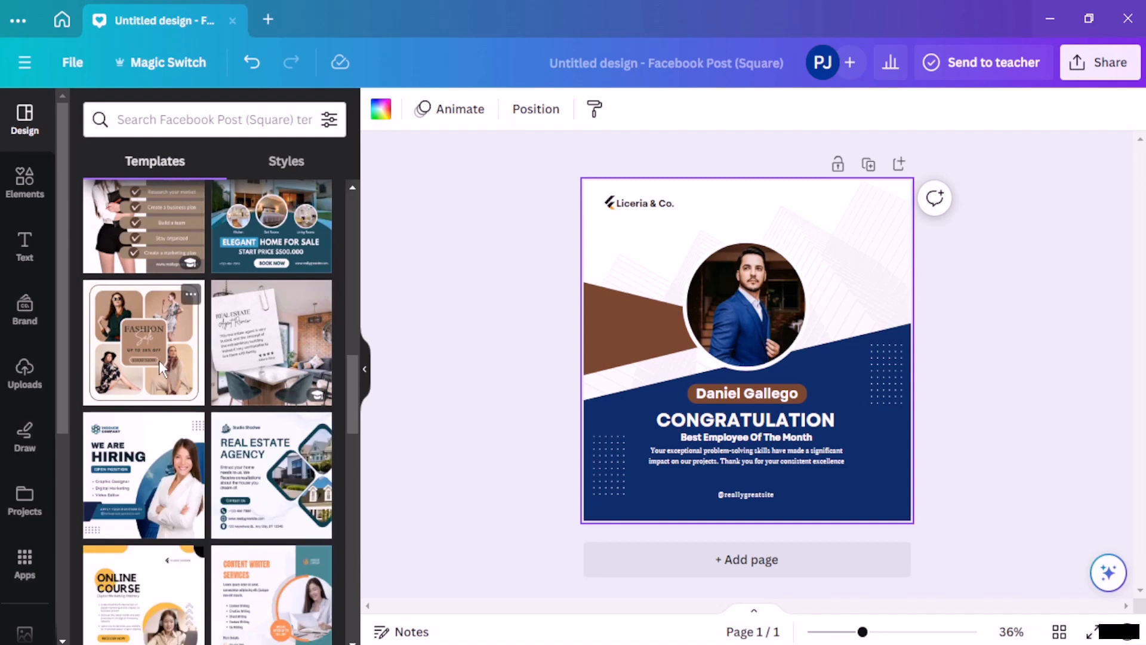
pyautogui.click(159, 360)
pyautogui.click(583, 361)
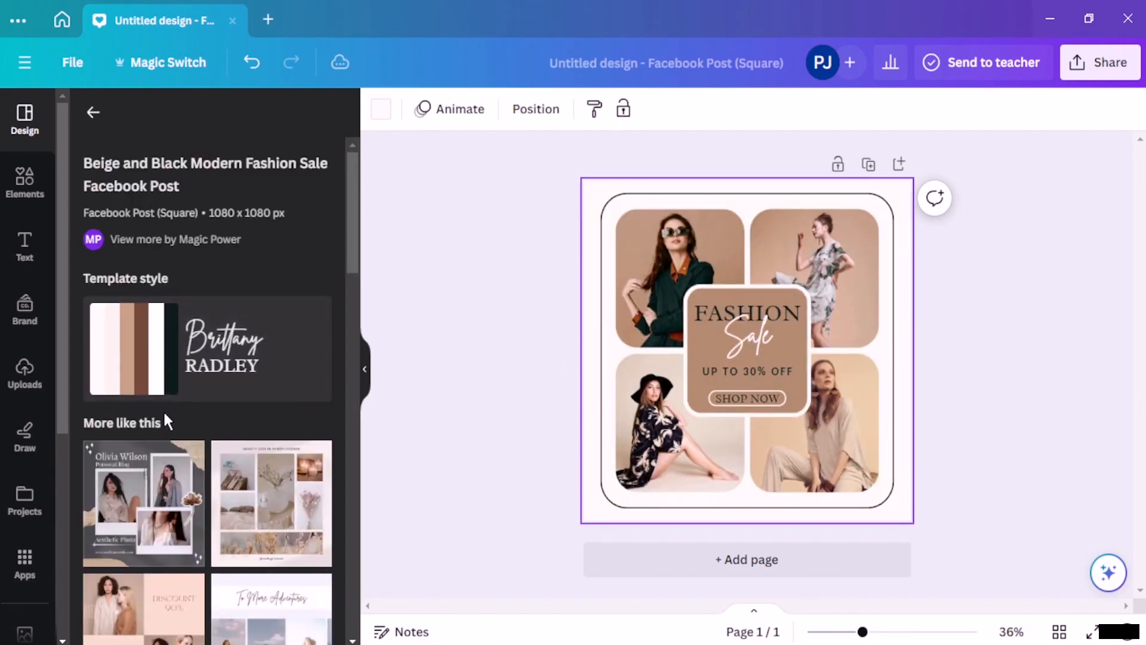
# Replace the page design with the Yellow & Blue Modern Business Service Facebook Post template featuring content writer services
pyautogui.click(90, 111)
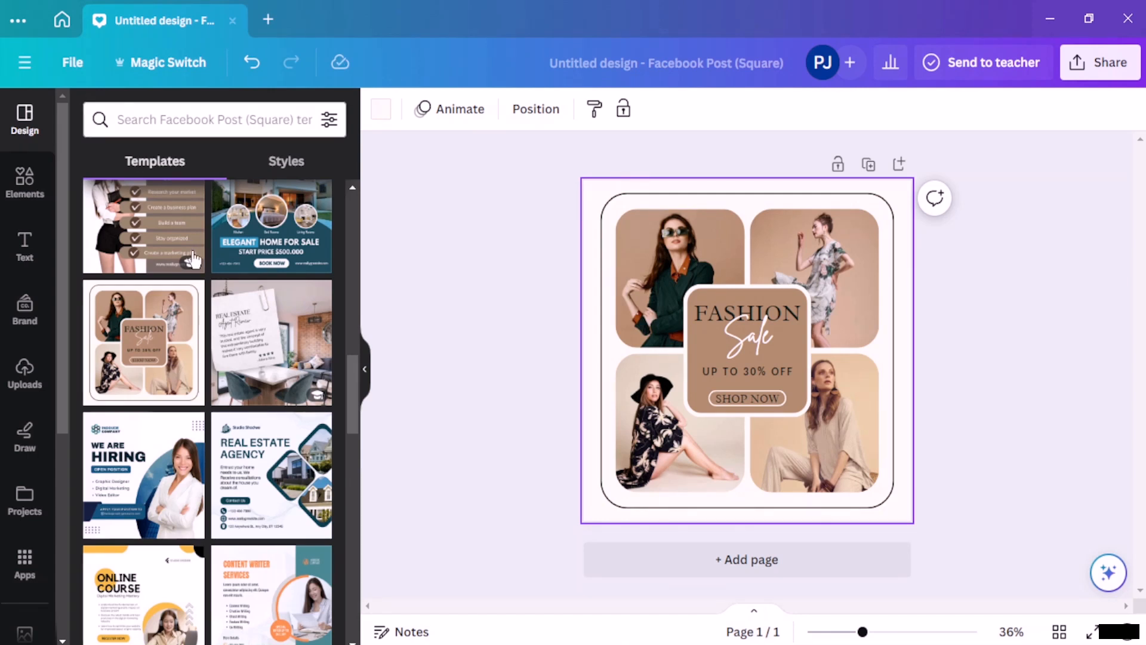
pyautogui.scroll(-4, 164, 353)
pyautogui.scroll(5, 165, 354)
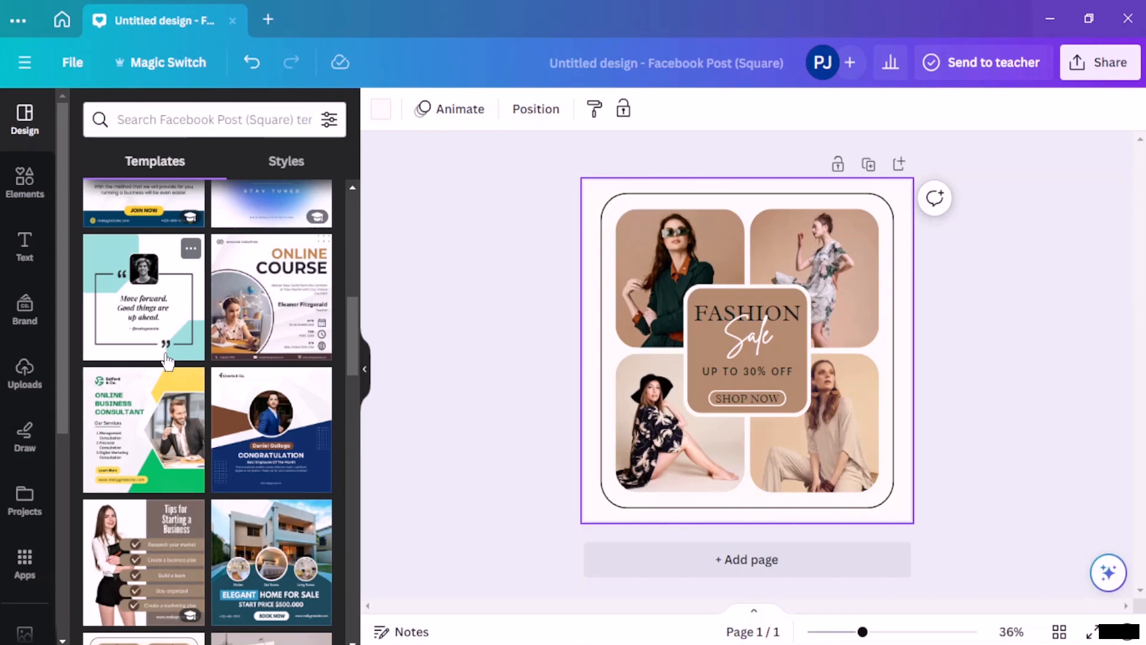
pyautogui.scroll(-10, 167, 360)
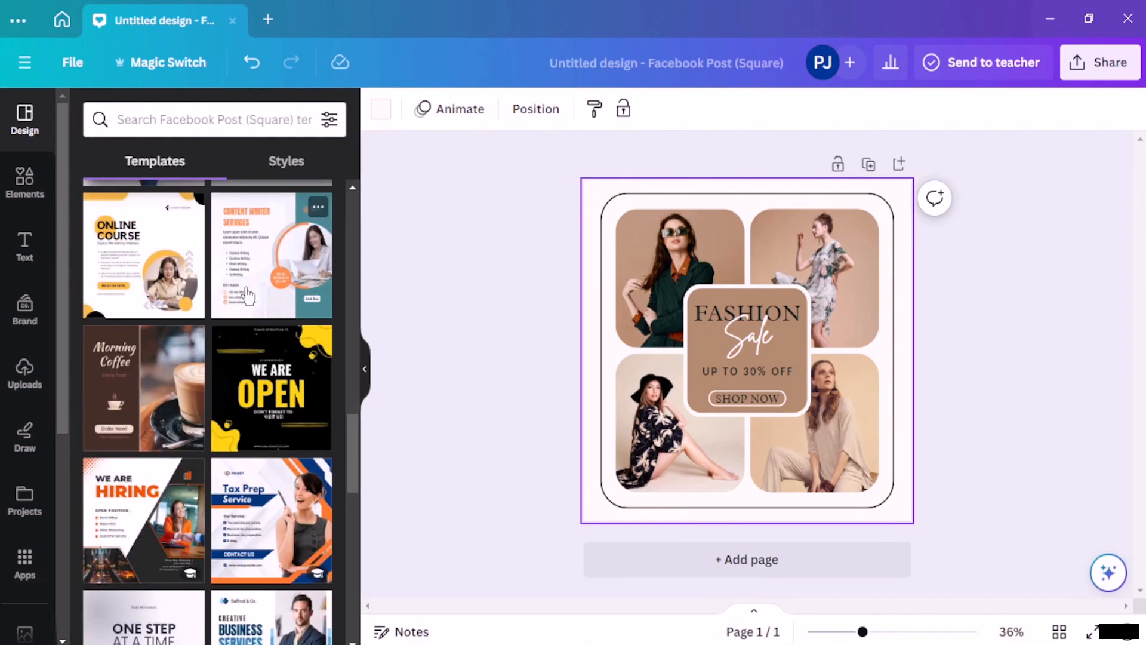
pyautogui.click(248, 294)
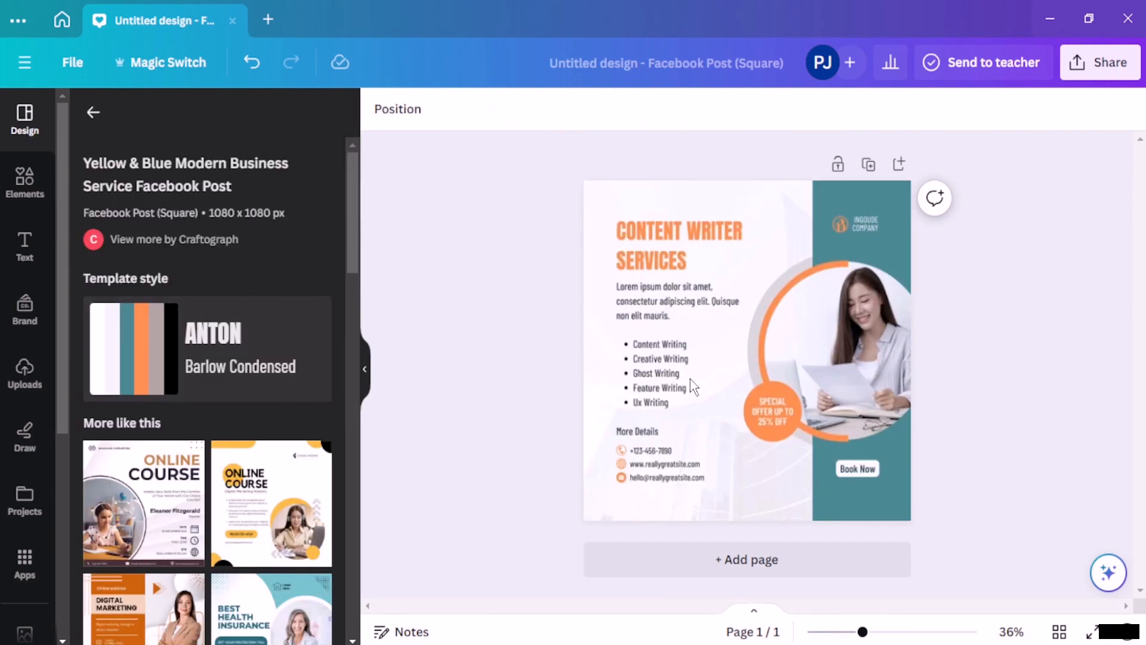
pyautogui.click(626, 391)
pyautogui.doubleClick(688, 250)
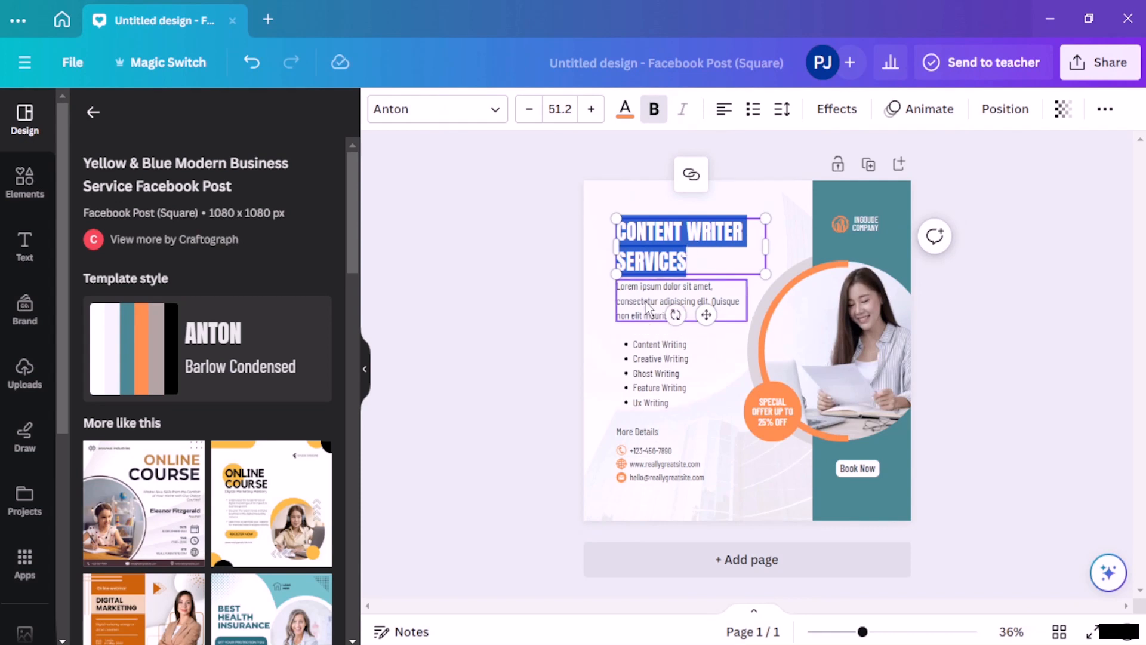
# Change the fill of the teal vertical panel behind the woman's photo to the default solid pink
pyautogui.click(863, 242)
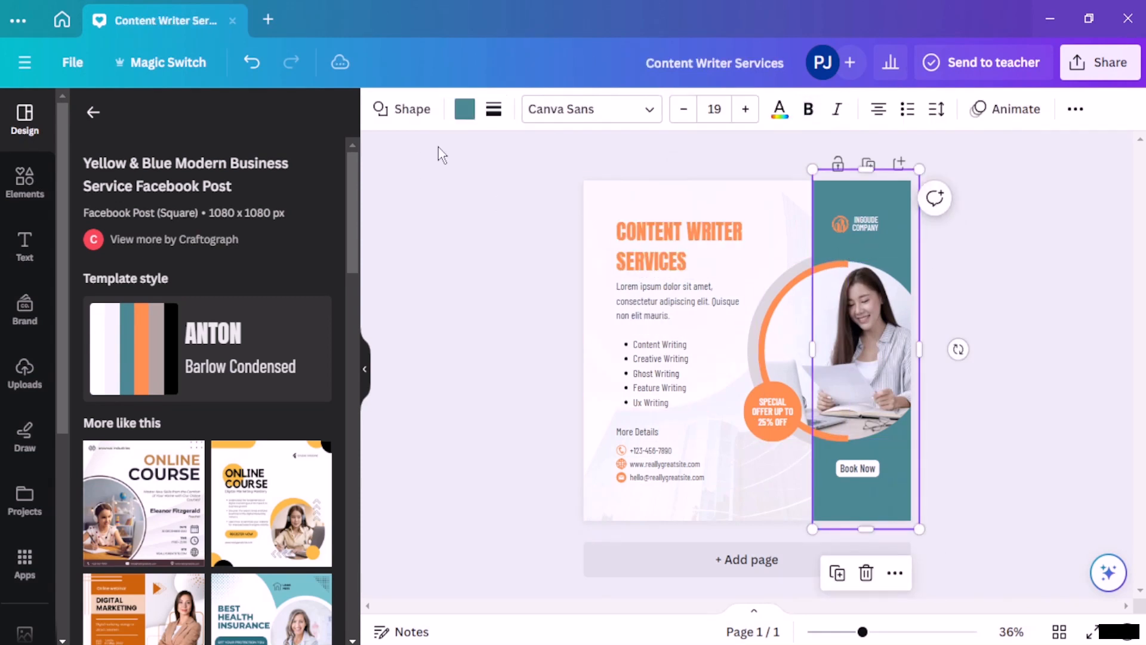
pyautogui.click(465, 109)
pyautogui.scroll(-5, 210, 357)
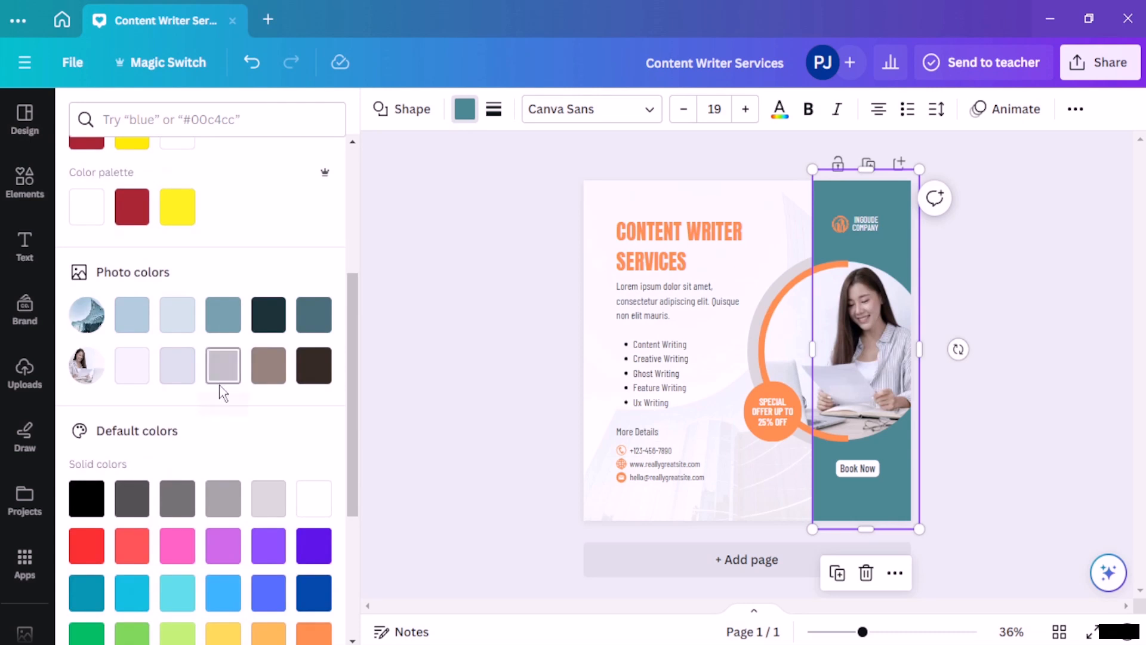
pyautogui.scroll(-2, 223, 392)
pyautogui.click(177, 457)
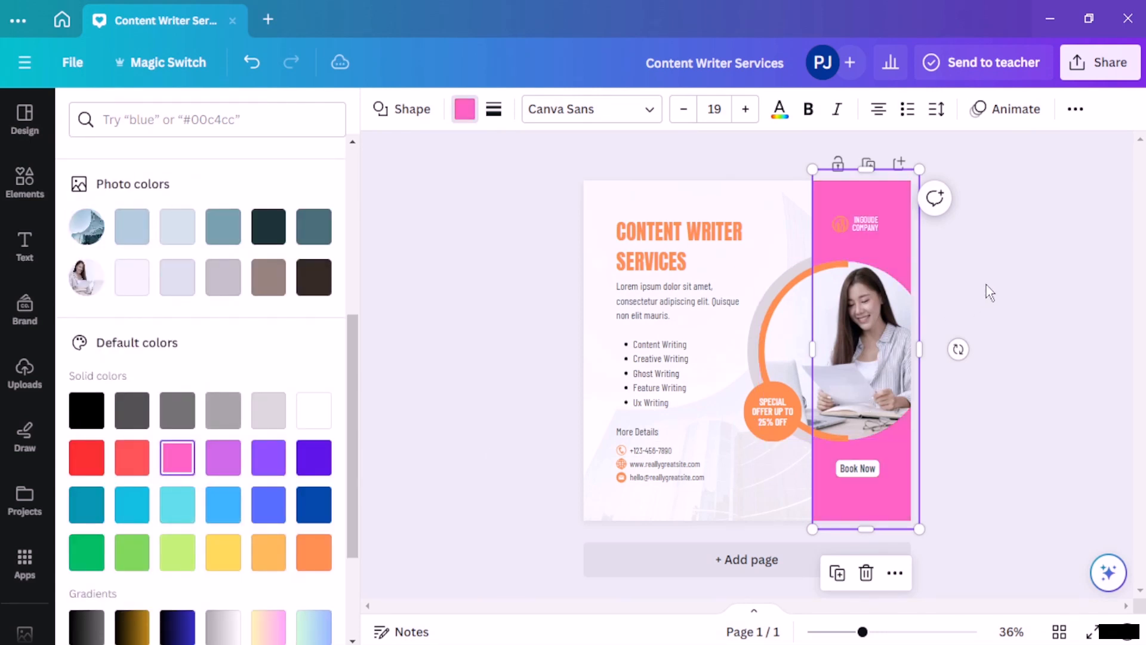
# Recolor the "CONTENT WRITER SERVICES" heading with the dark teal from the document colors
pyautogui.click(701, 245)
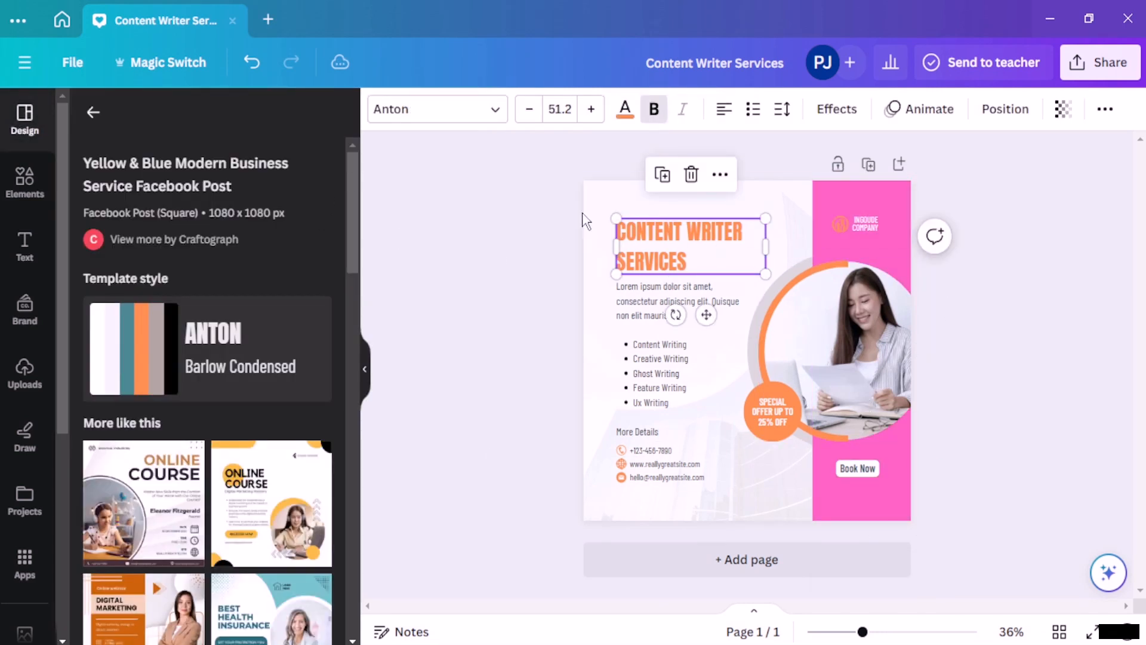
pyautogui.click(625, 109)
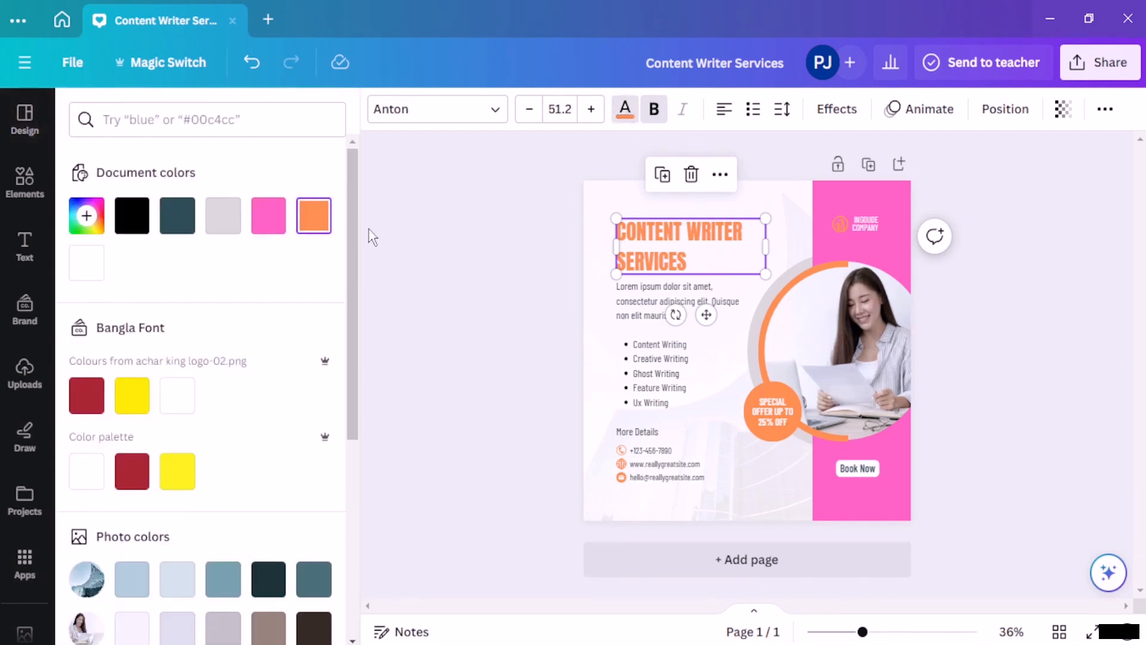
pyautogui.click(222, 215)
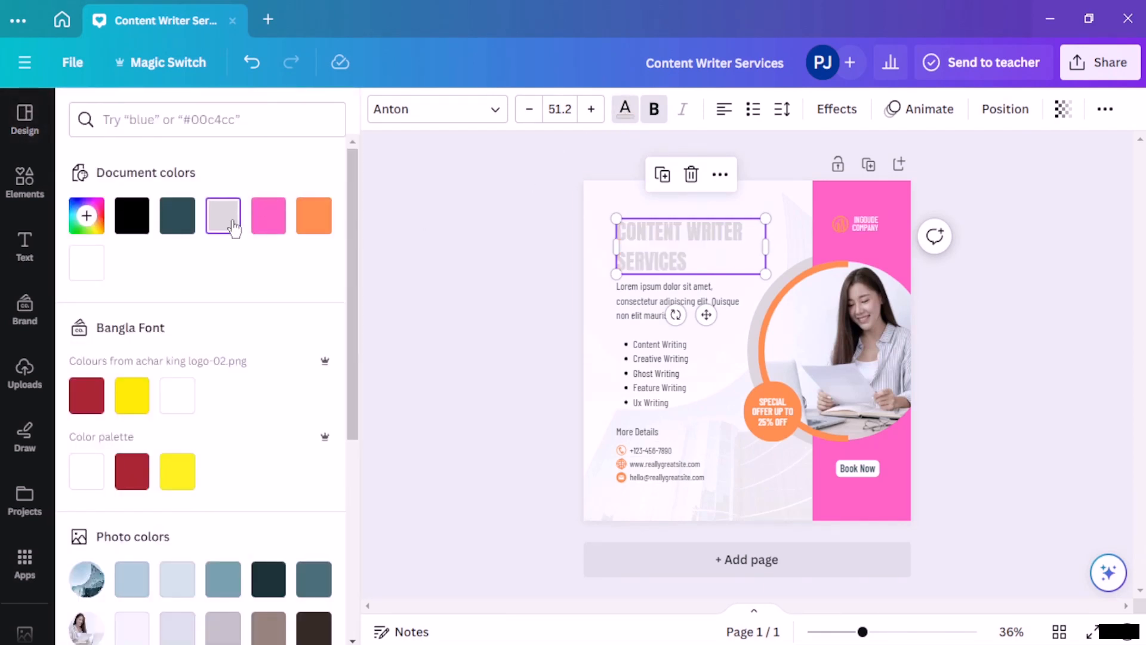
pyautogui.click(185, 230)
pyautogui.click(607, 309)
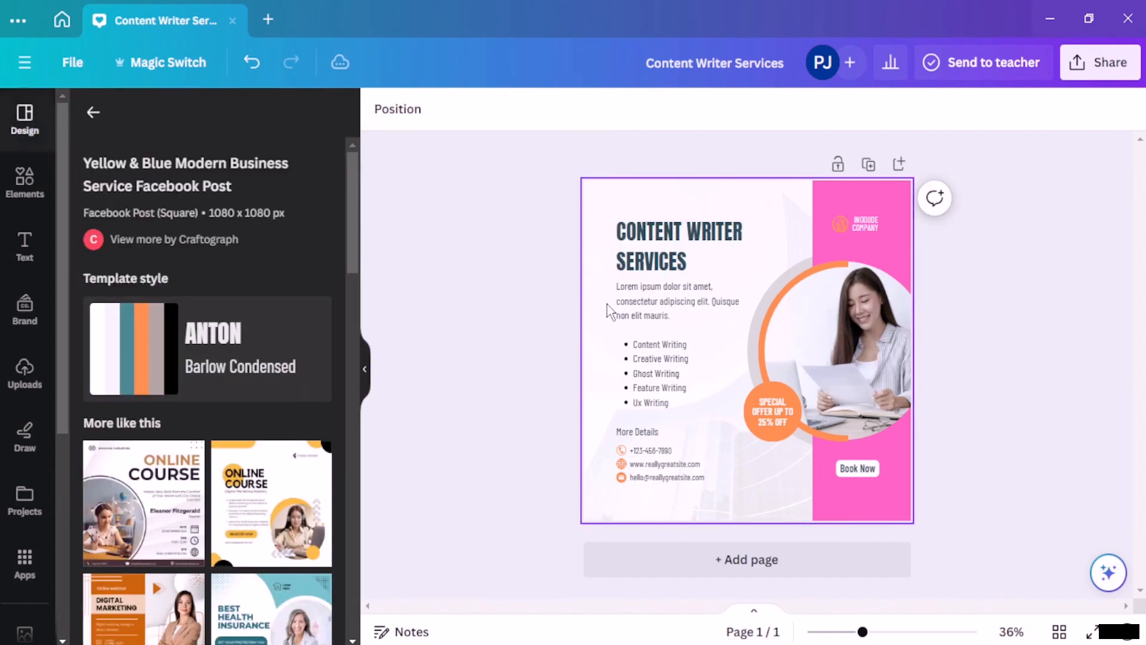
# Recolor the phone icon under More Details with the dark teal document color
pyautogui.click(620, 482)
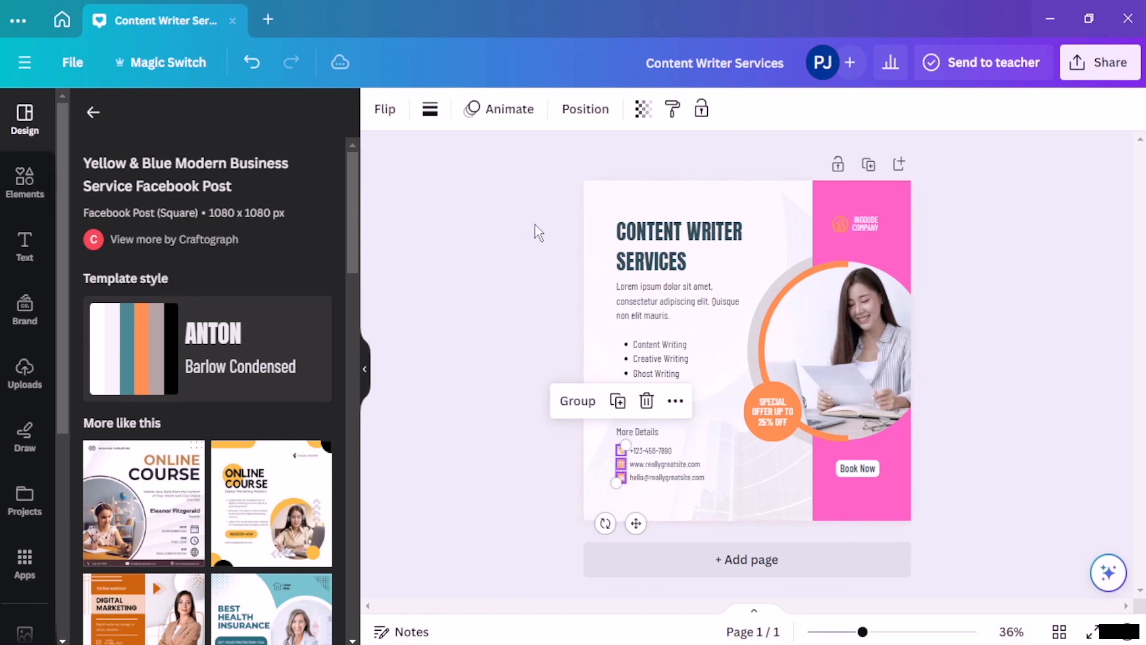
pyautogui.click(520, 298)
pyautogui.click(622, 450)
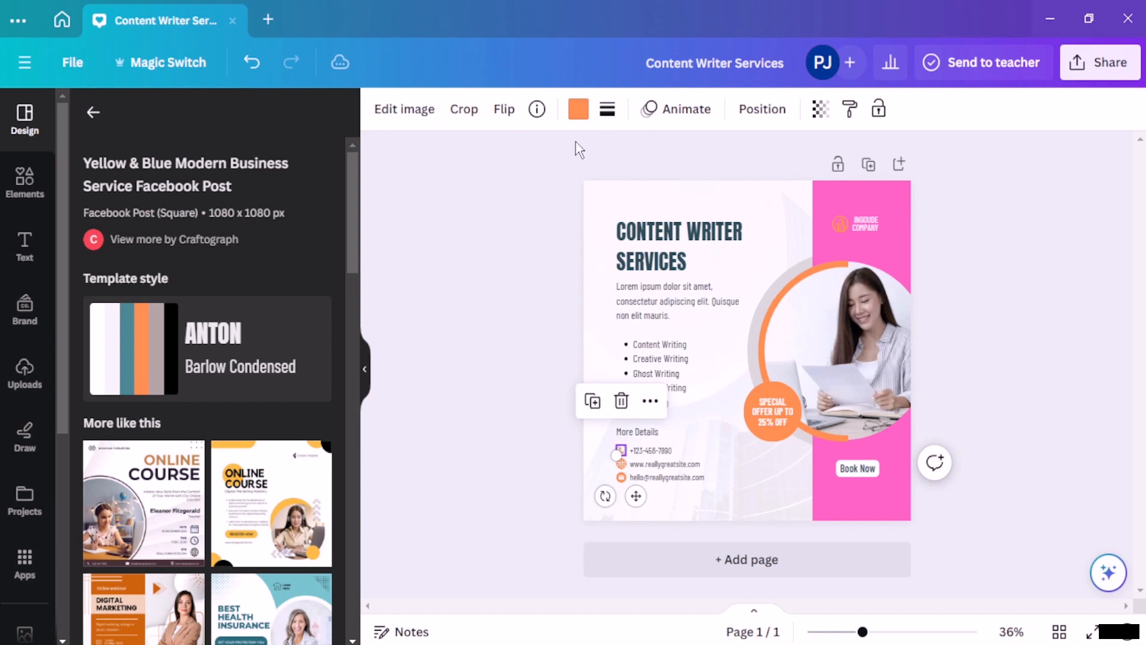
pyautogui.click(578, 108)
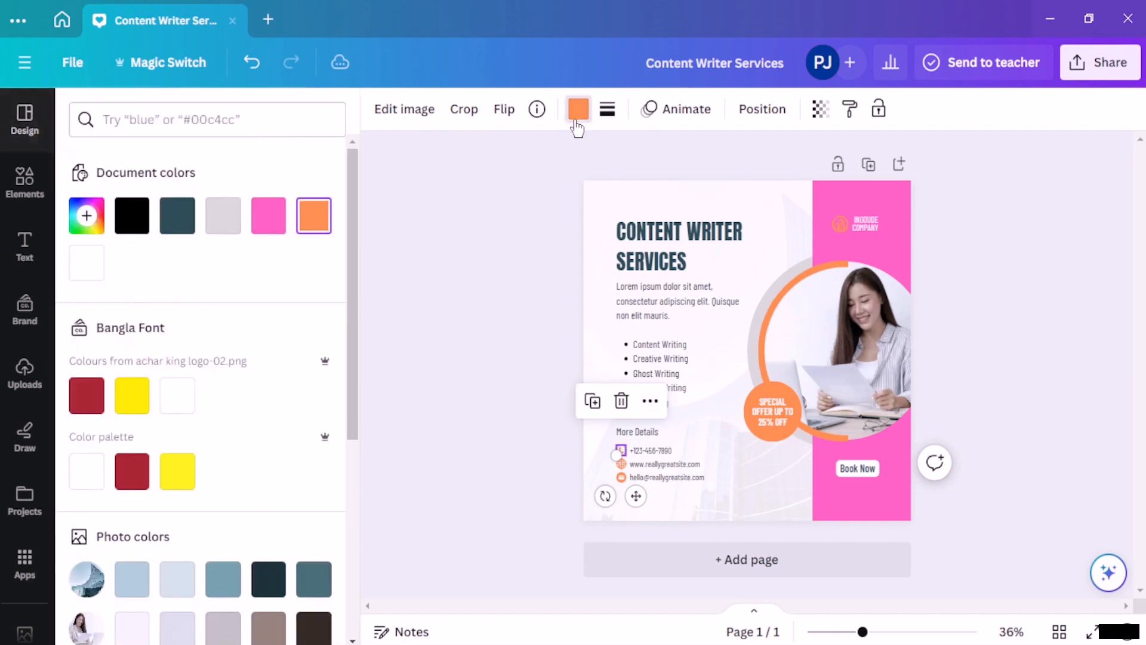
pyautogui.click(185, 226)
pyautogui.click(396, 358)
# Recolor the website and email icons under More Details with the same dark teal document color
pyautogui.click(621, 464)
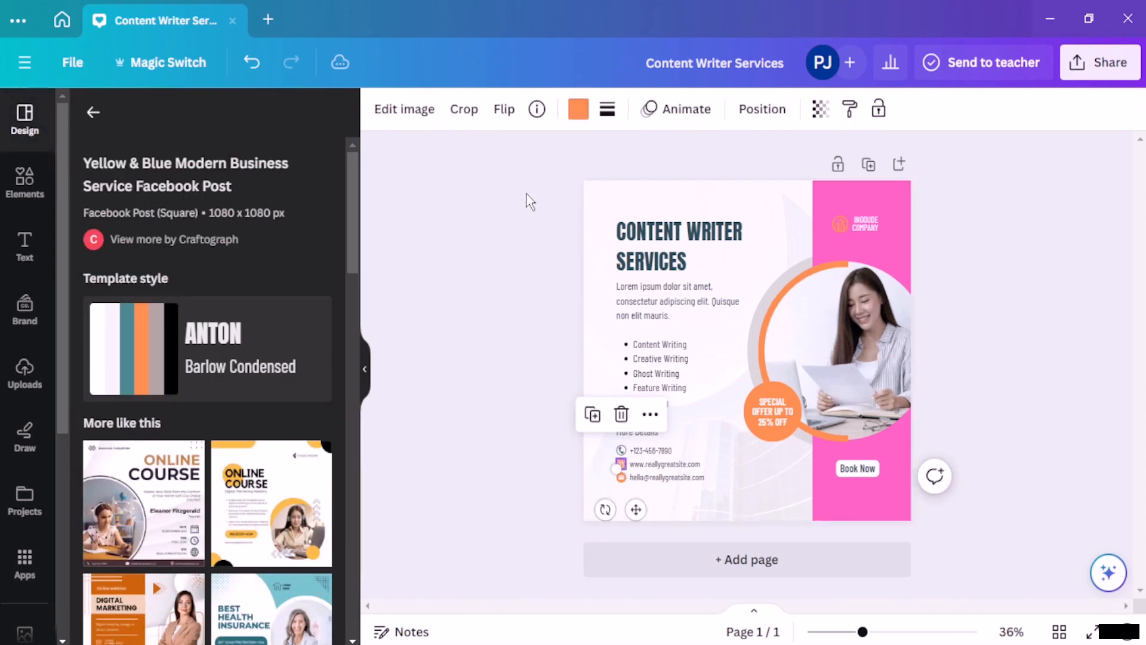
pyautogui.click(578, 109)
pyautogui.click(181, 222)
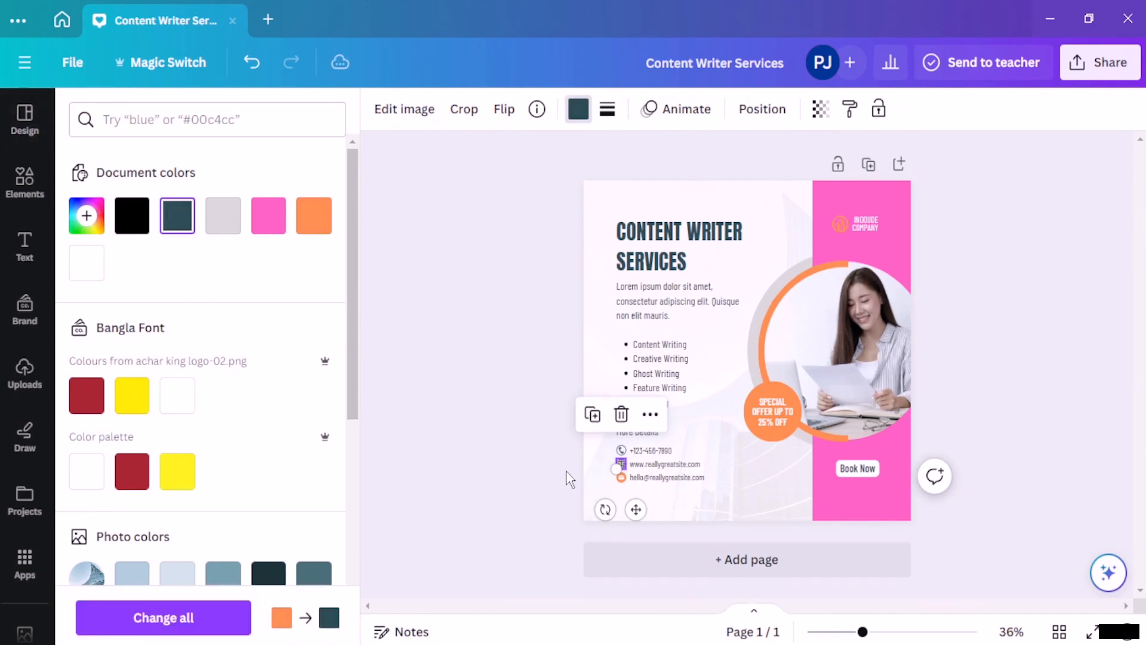
pyautogui.click(621, 478)
pyautogui.click(578, 114)
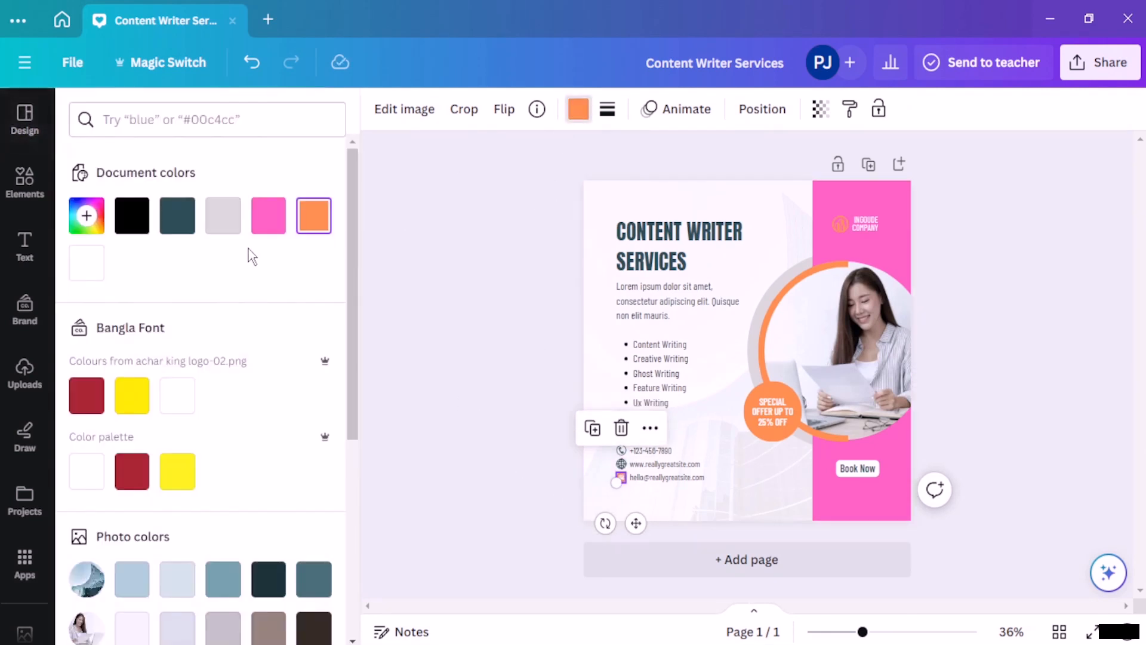
pyautogui.click(178, 215)
pyautogui.click(418, 314)
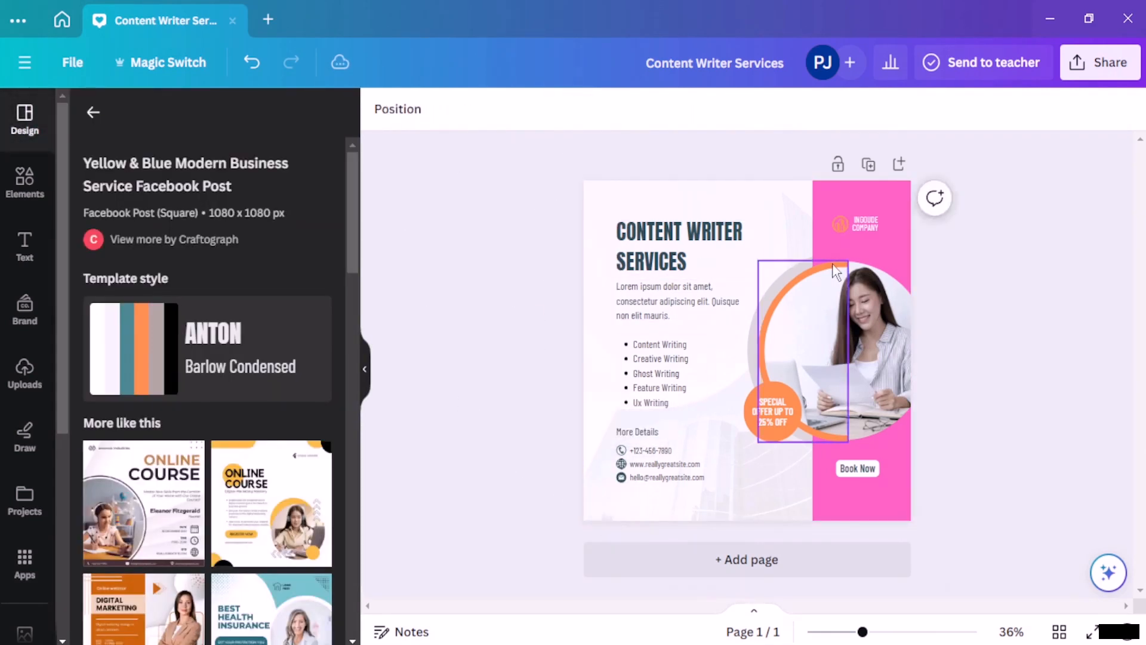
# Recolor the orange arc around the woman's photo with the dark teal document color
pyautogui.click(773, 322)
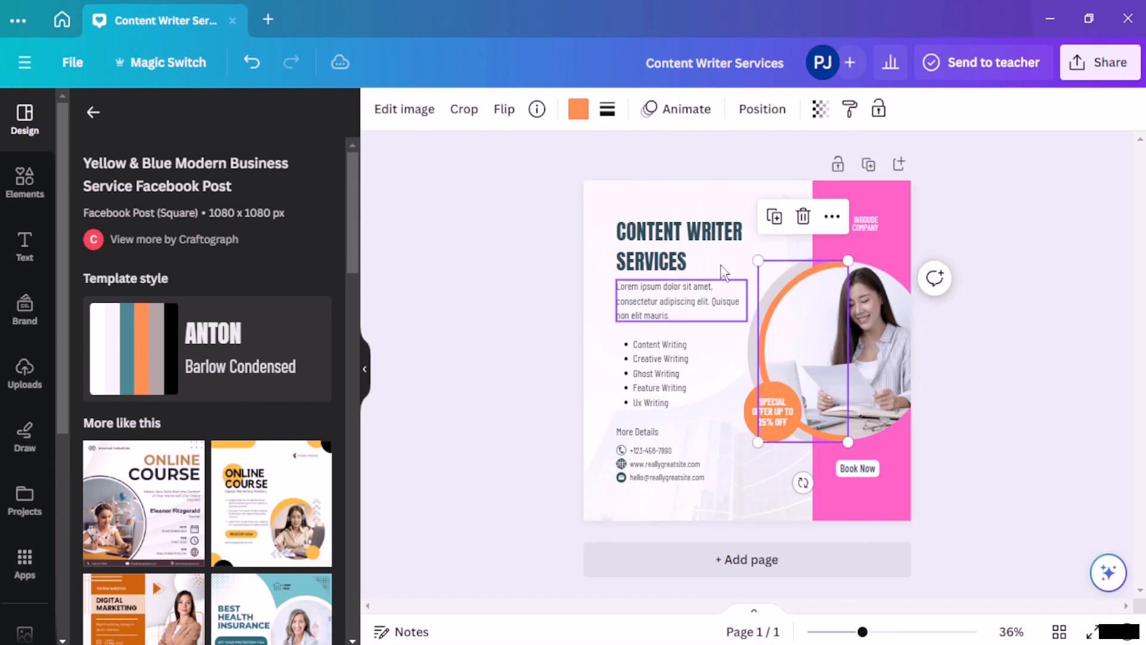
pyautogui.click(578, 108)
pyautogui.click(177, 215)
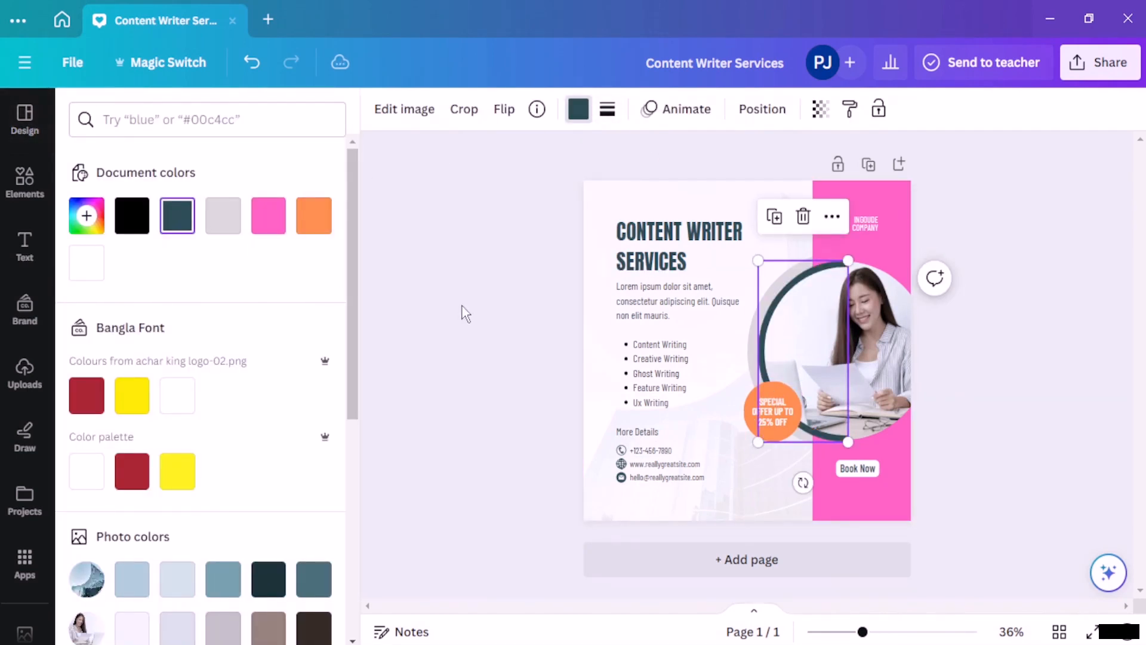
# Recolor the orange "SPECIAL OFFER UP TO 25% OFF" badge with the dark teal document color
pyautogui.click(466, 313)
pyautogui.click(749, 416)
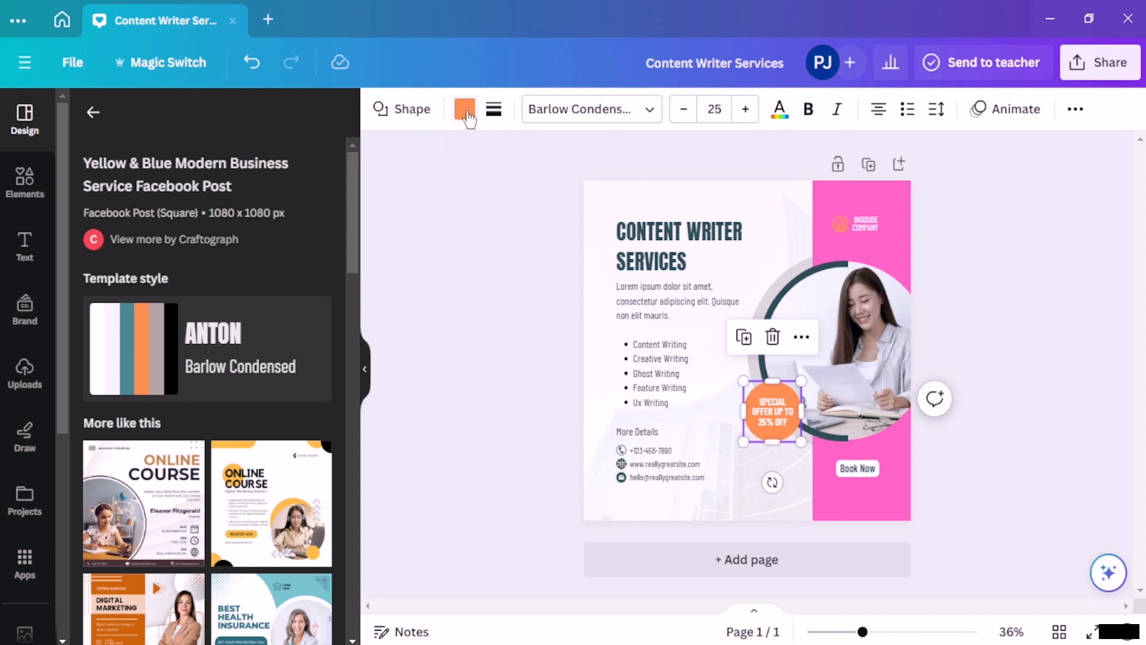
pyautogui.click(464, 109)
pyautogui.click(225, 215)
pyautogui.press('Escape')
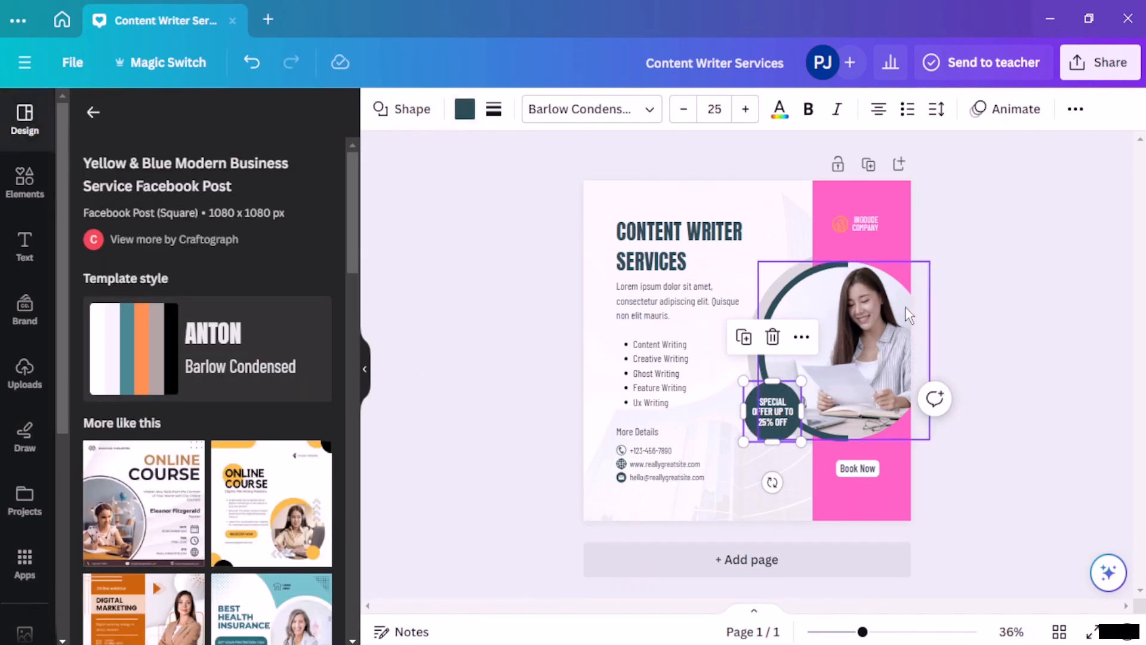
# Recolor the orange company logo icon on the pink band with the dark teal document color
pyautogui.click(838, 222)
pyautogui.click(578, 109)
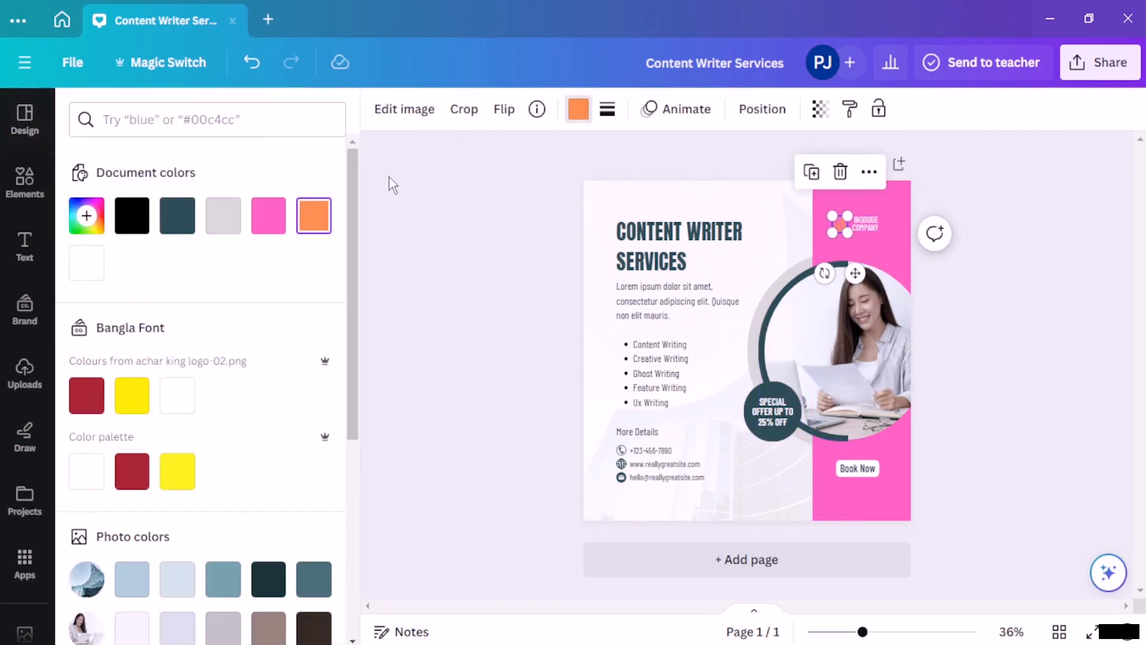
pyautogui.click(177, 215)
# Recolor the pink vertical band with the grayish brown taken from the woman's photo colors
pyautogui.click(883, 245)
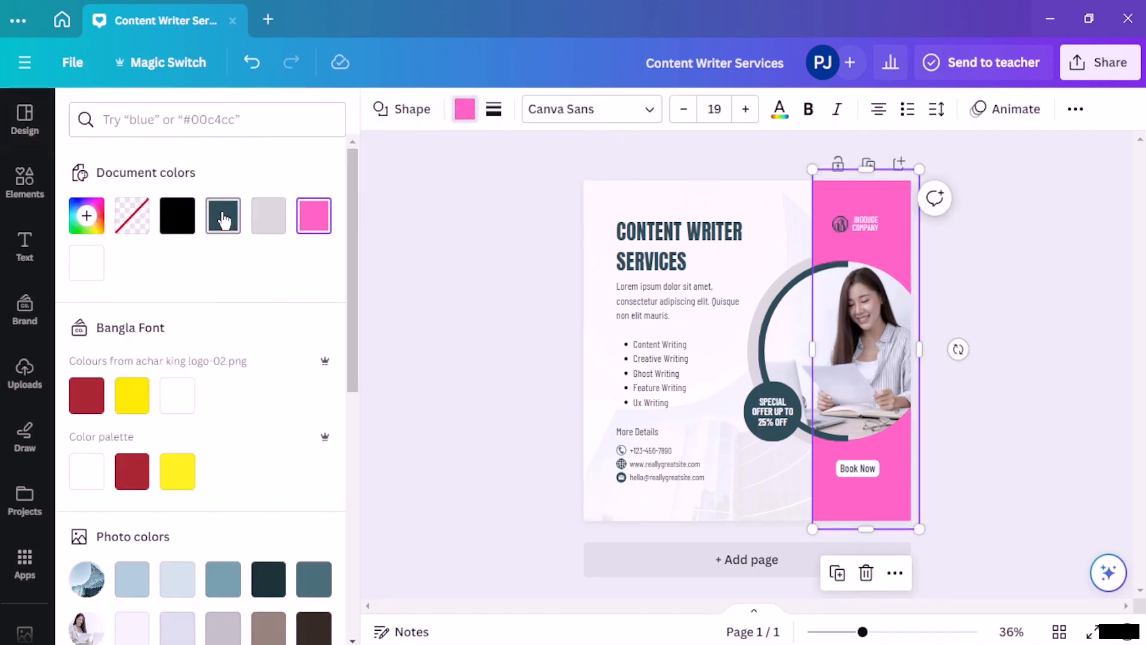
pyautogui.click(267, 221)
pyautogui.scroll(-3, 252, 321)
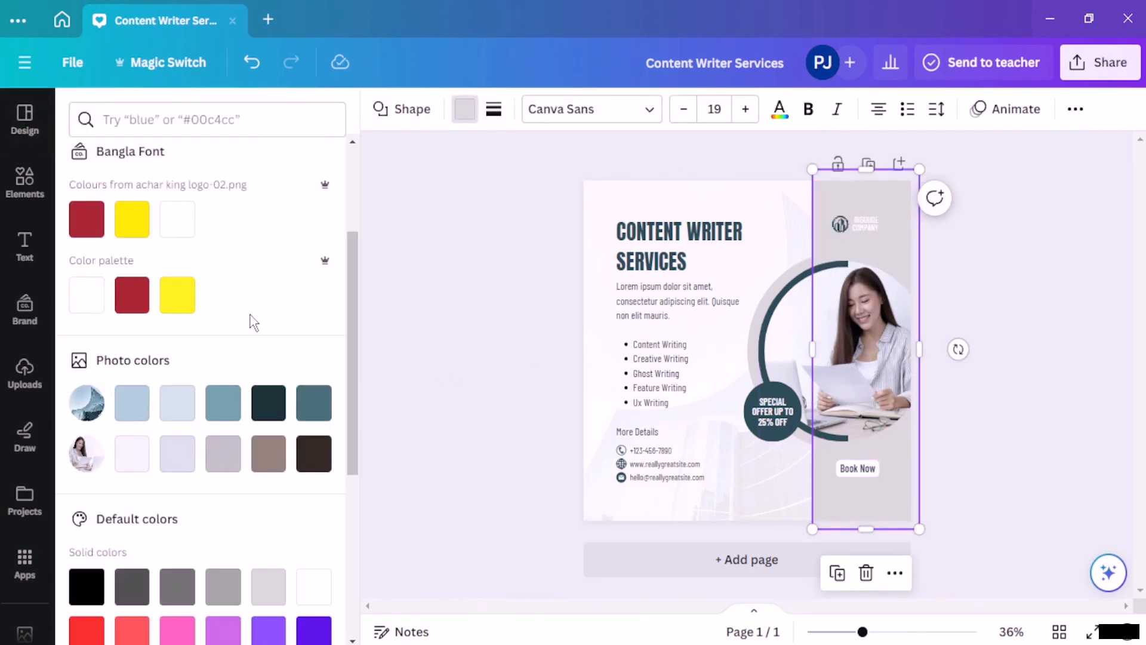
pyautogui.click(268, 454)
pyautogui.click(503, 298)
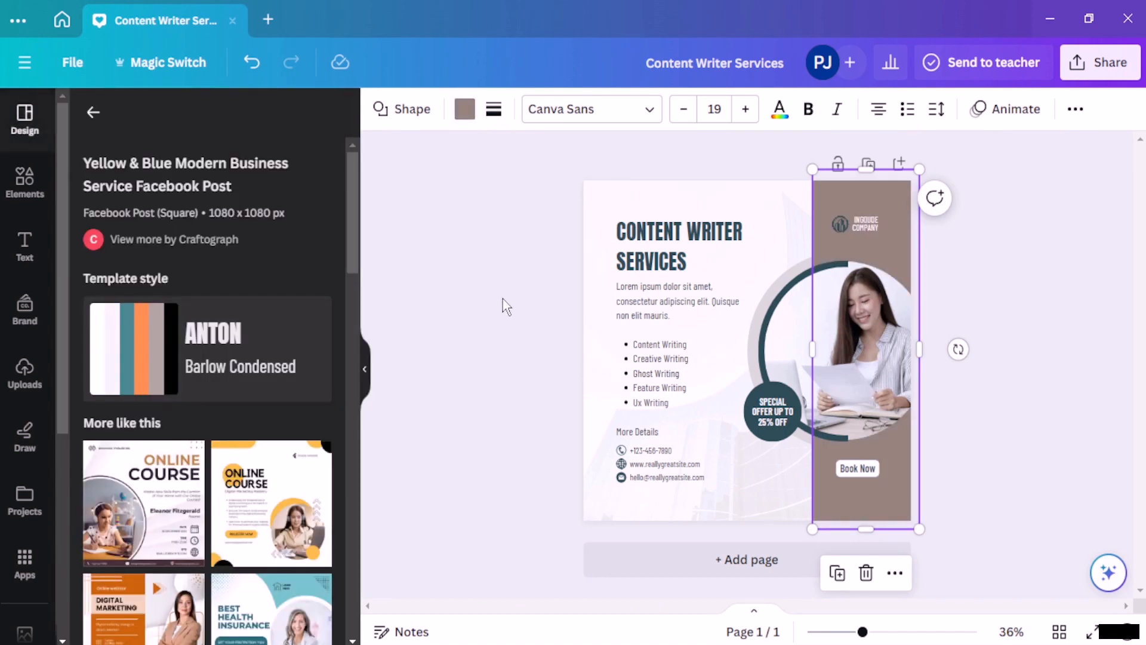
pyautogui.click(960, 259)
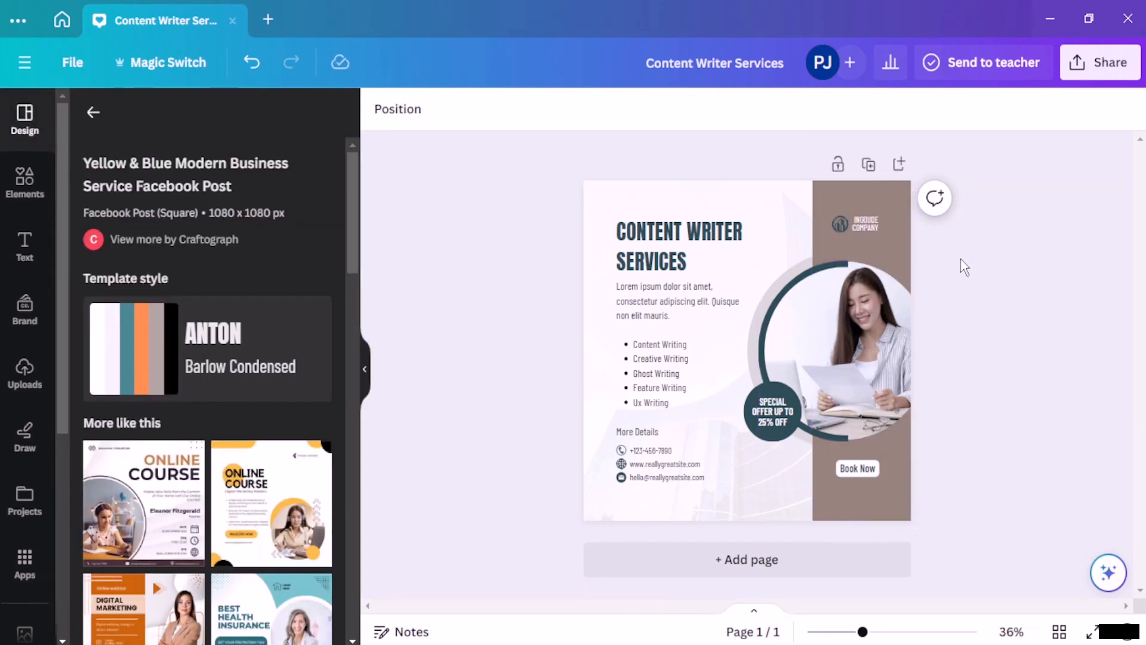
# Delete the woman's photo from the circular frame
pyautogui.click(878, 327)
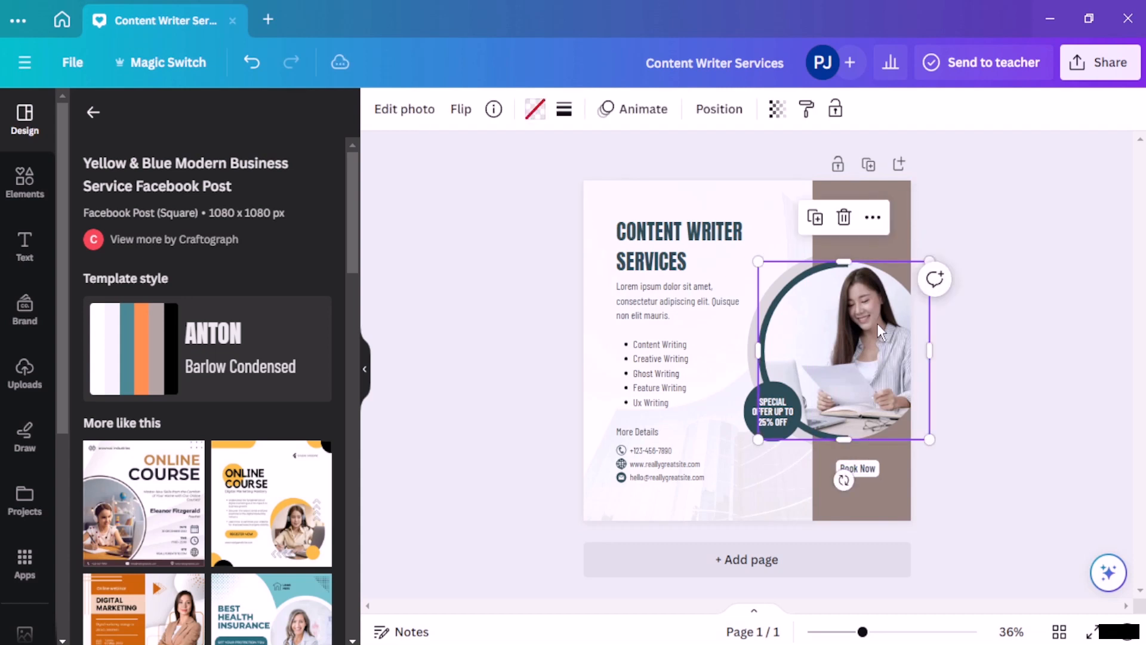
pyautogui.press('Delete')
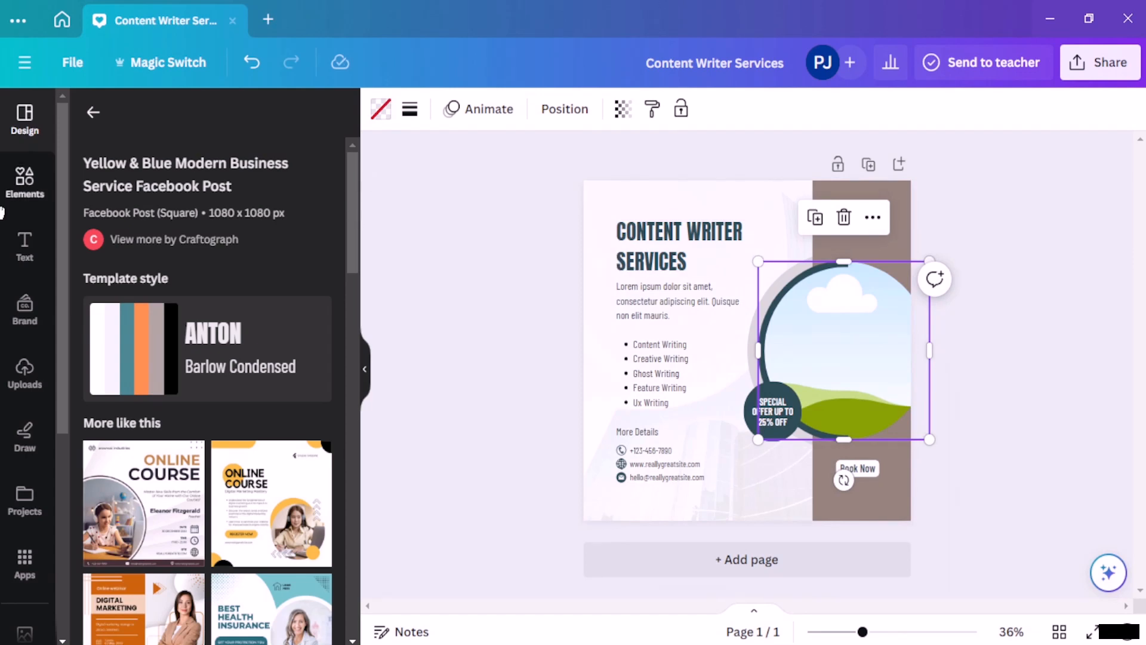
pyautogui.click(30, 192)
pyautogui.click(145, 135)
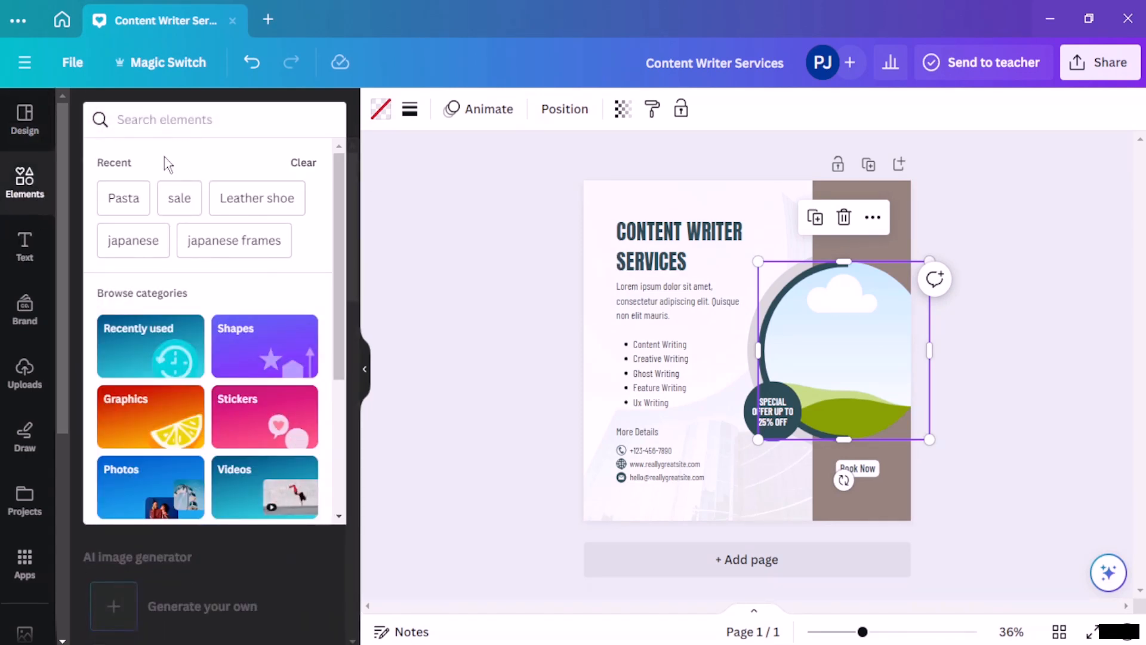
# Replace the "CONTENT WRITER SERVICES" heading text with "24/7 FOOD SERVICE"
pyautogui.doubleClick(691, 271)
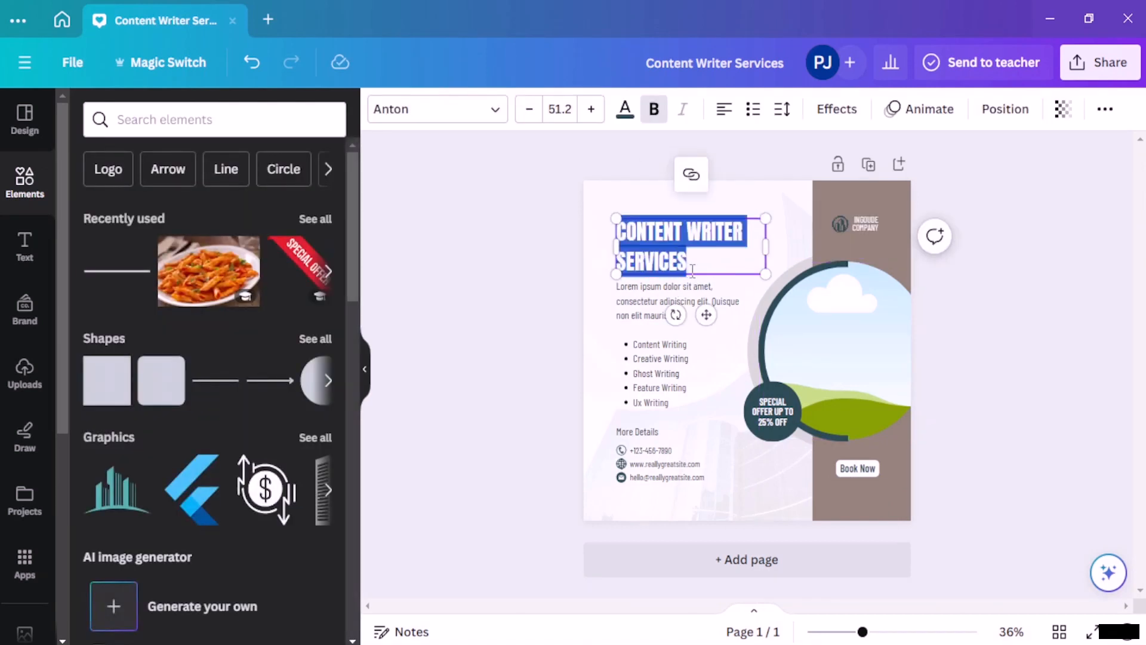
pyautogui.press('BackSpace')
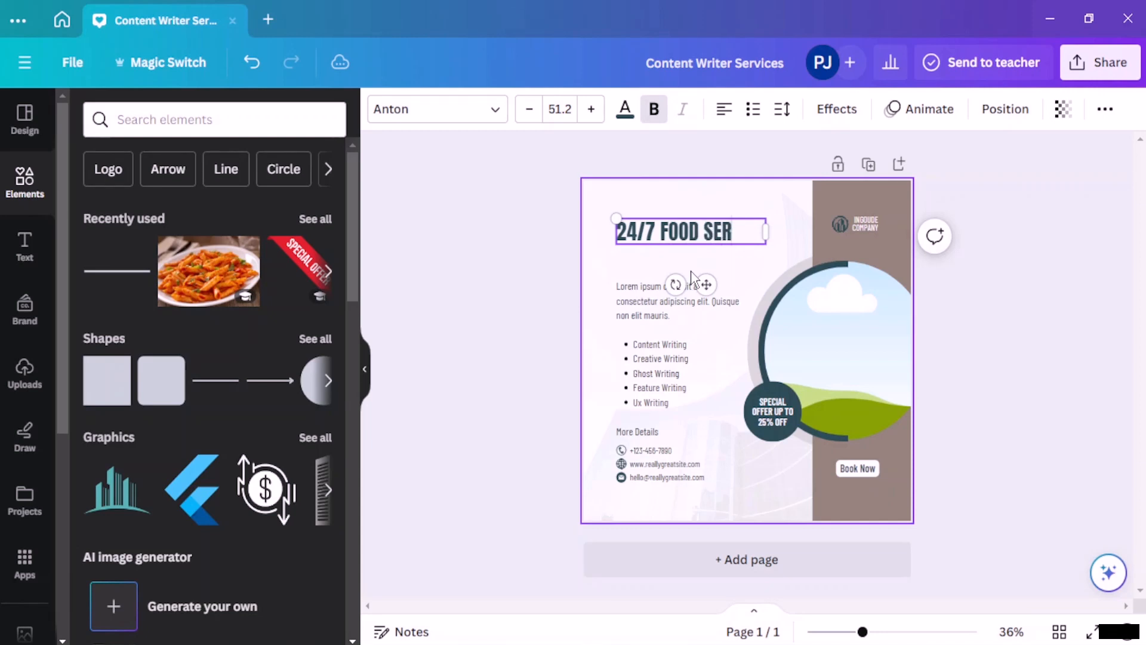
# Search the elements library for "resturant" and limit the results to photos
pyautogui.click(886, 343)
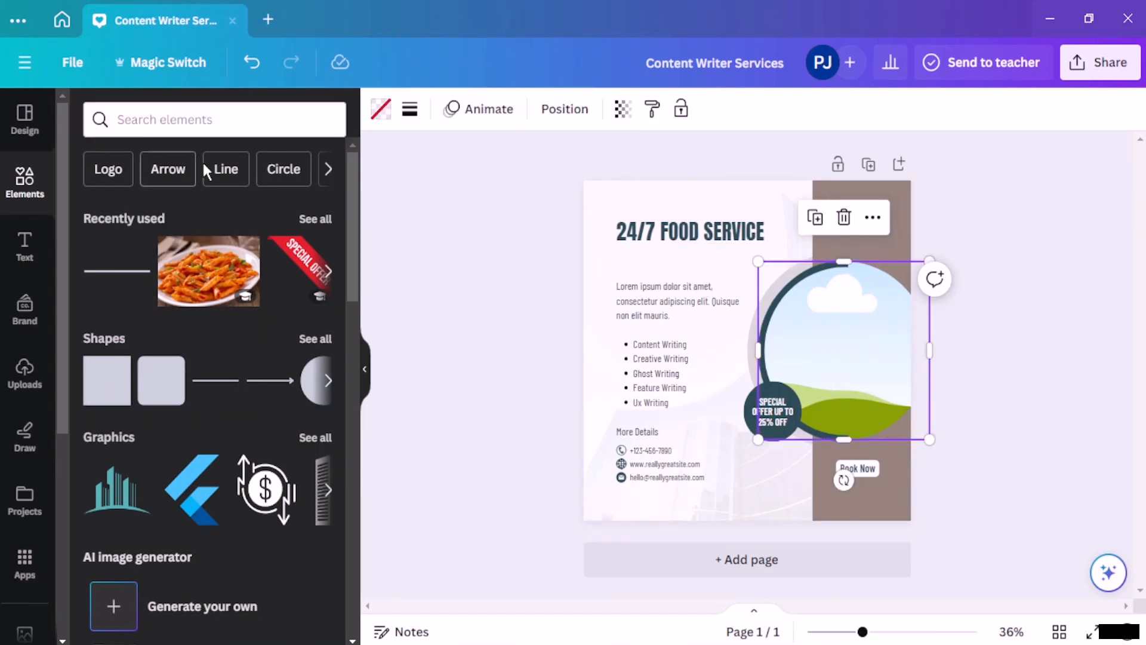
pyautogui.click(240, 120)
pyautogui.write('restutan')
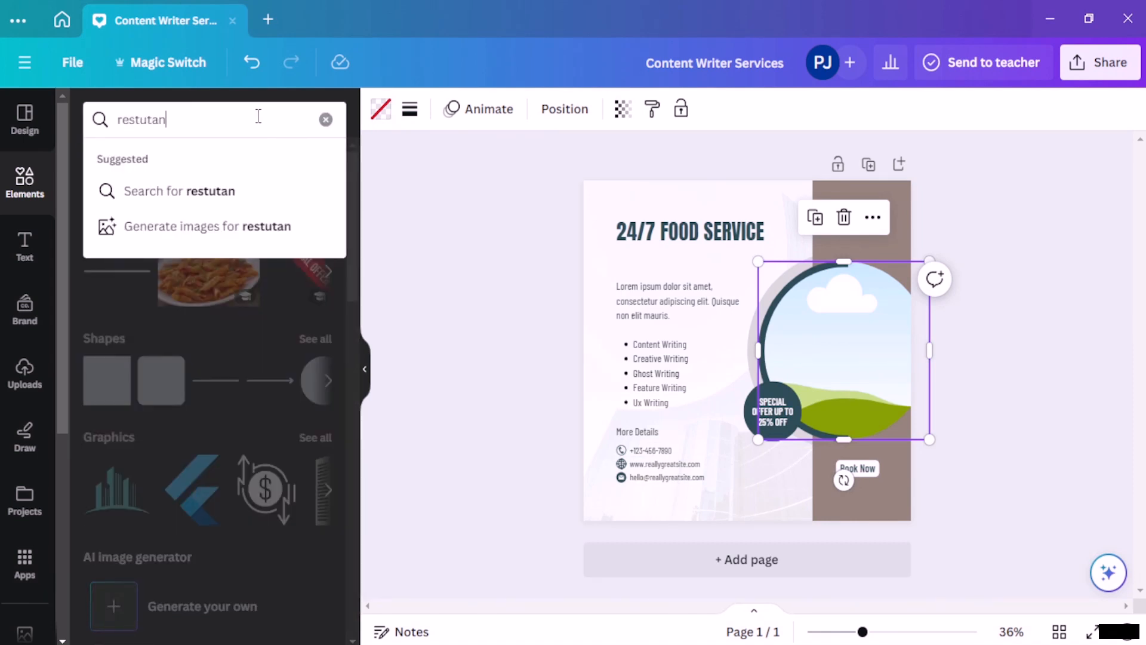
pyautogui.press('BackSpace')
pyautogui.press('BackSpace')
pyautogui.press('BackSpace')
pyautogui.write('rant')
pyautogui.press('Return')
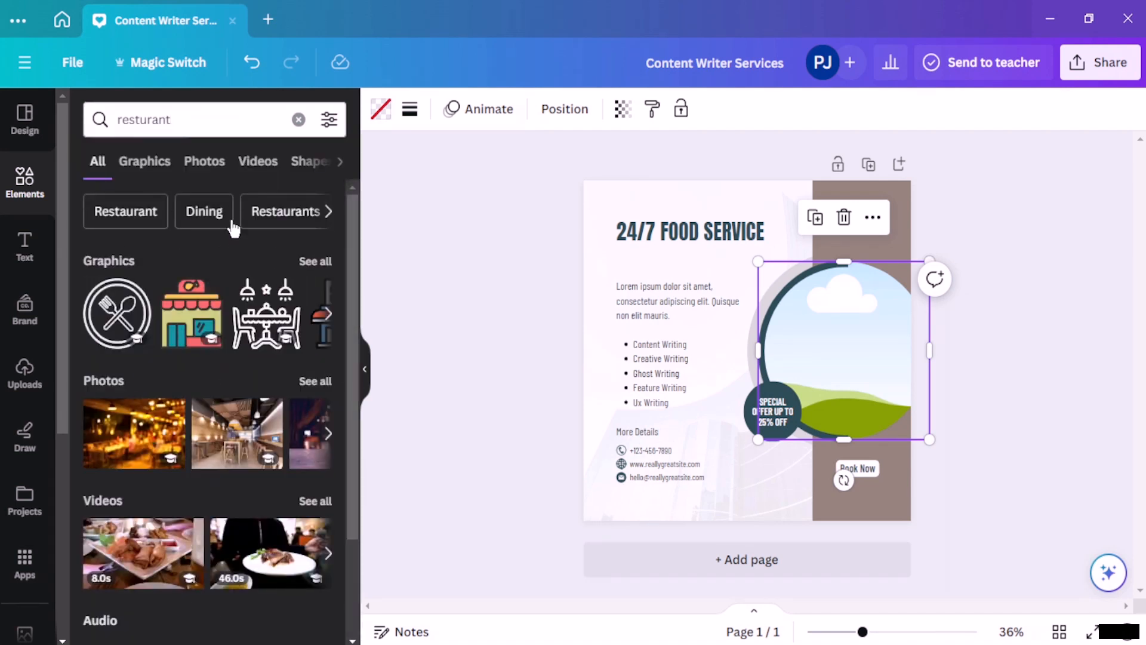
pyautogui.click(205, 162)
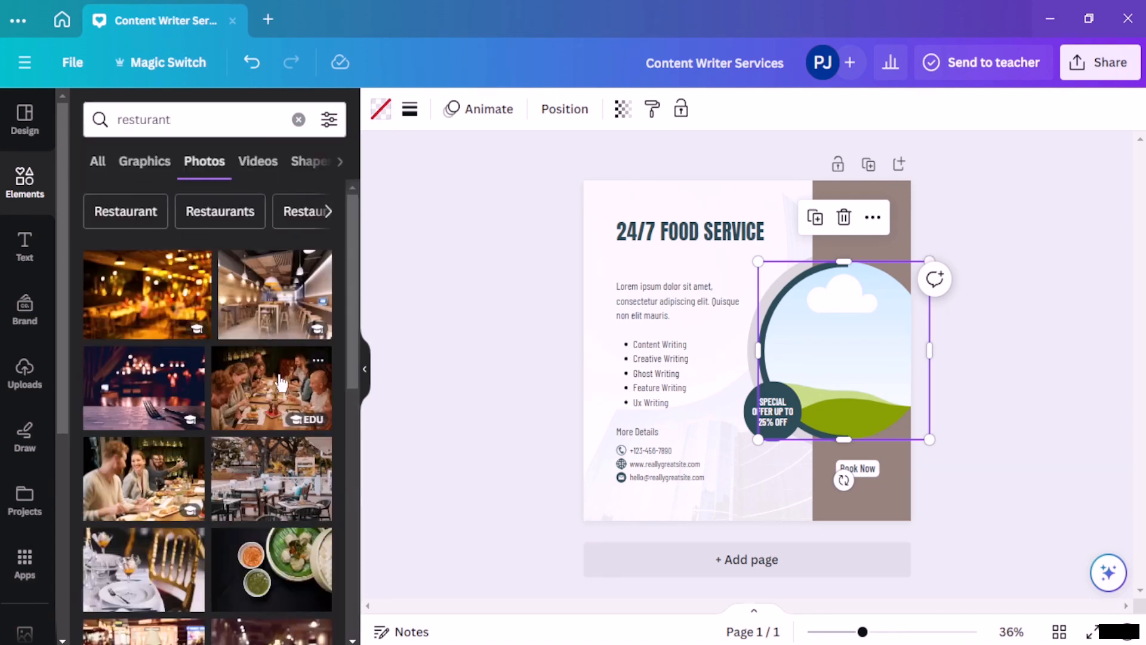
# Fill the empty circular frame with the photo of set dining tables beside a large window
pyautogui.scroll(-5, 278, 380)
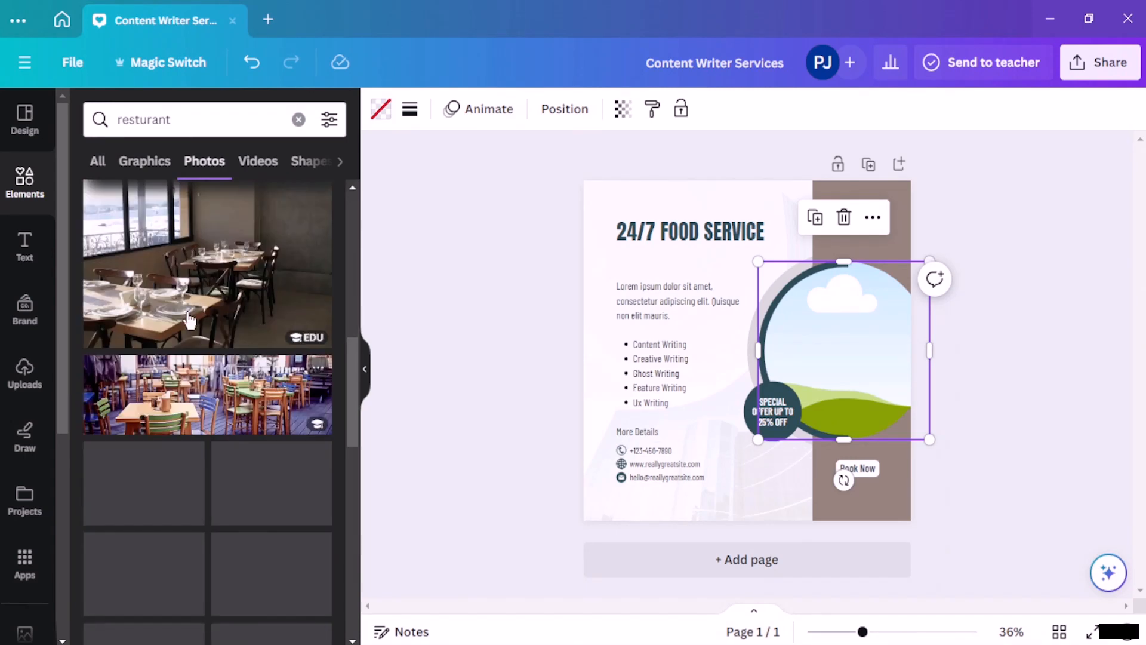
pyautogui.click(197, 290)
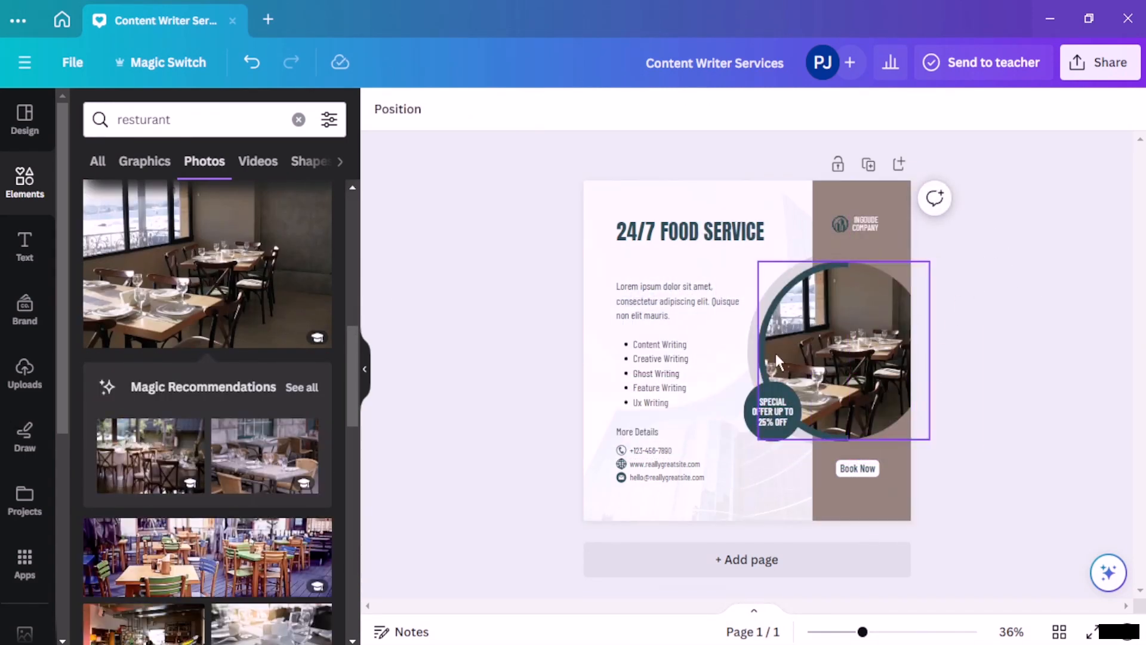
# Replace the photo in the circular frame with the one of a man in a white jacket holding a menu
pyautogui.scroll(-6, 169, 395)
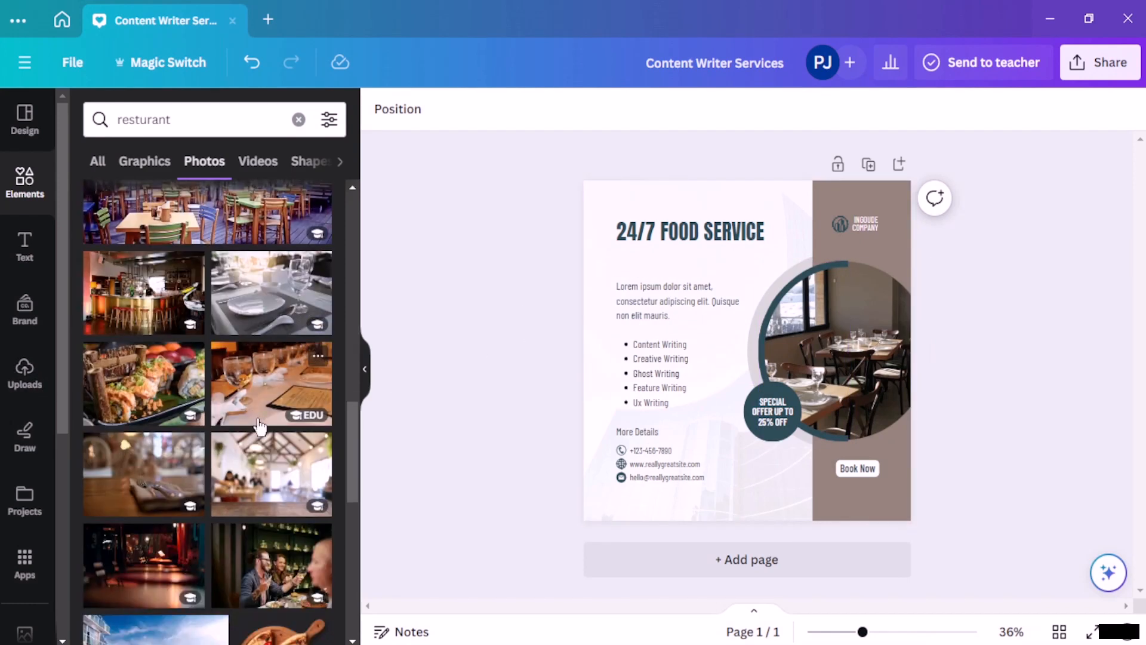
pyautogui.scroll(-5, 178, 408)
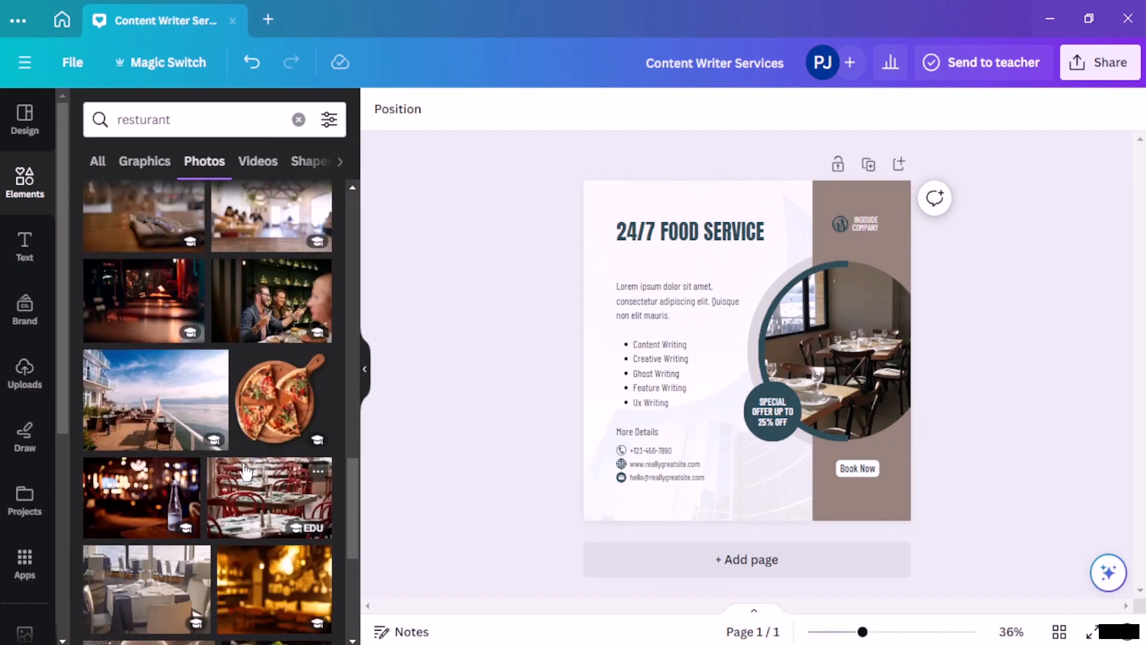
pyautogui.scroll(-3, 270, 455)
pyautogui.scroll(-3, 269, 455)
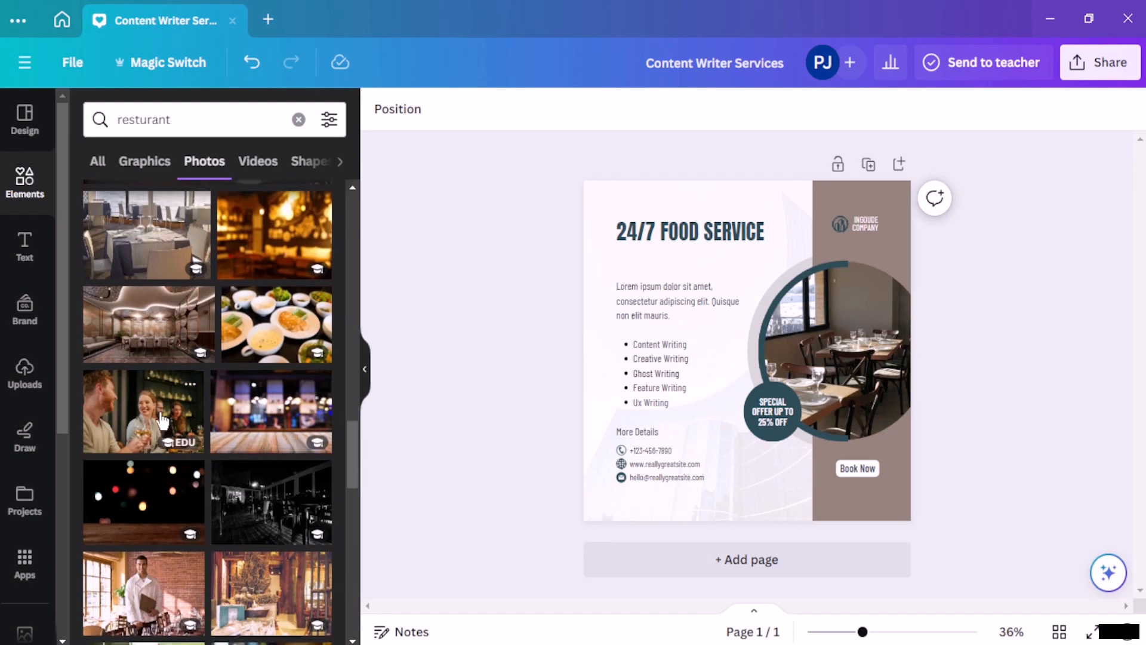
pyautogui.scroll(-2, 160, 420)
pyautogui.click(166, 497)
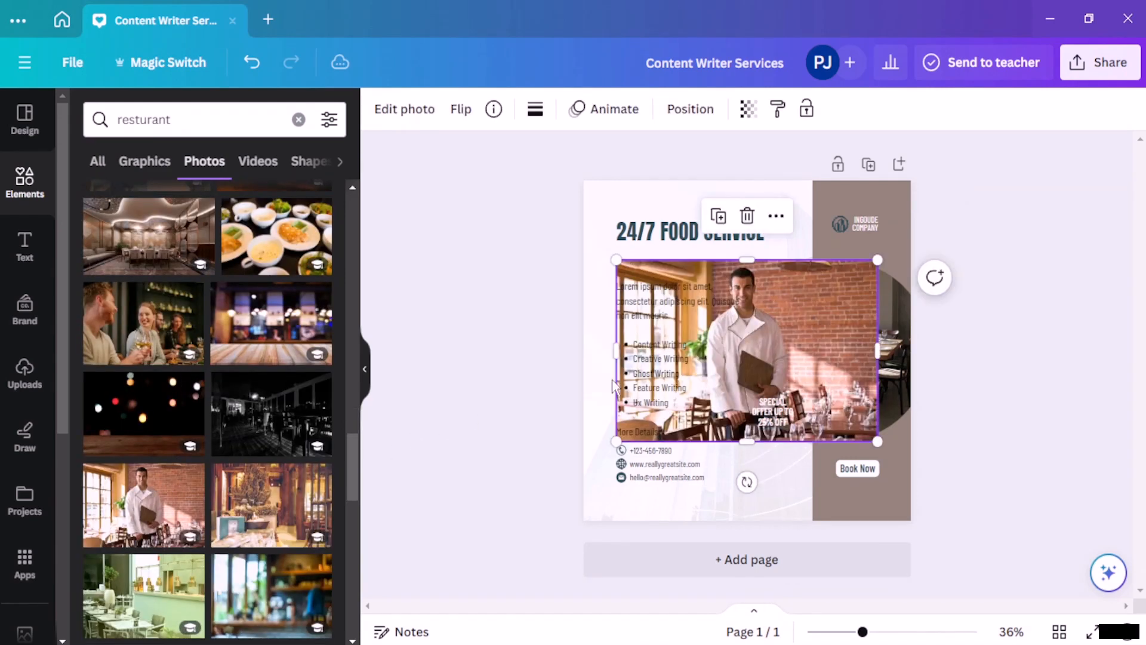
pyautogui.moveTo(788, 372); pyautogui.dragTo(889, 369)
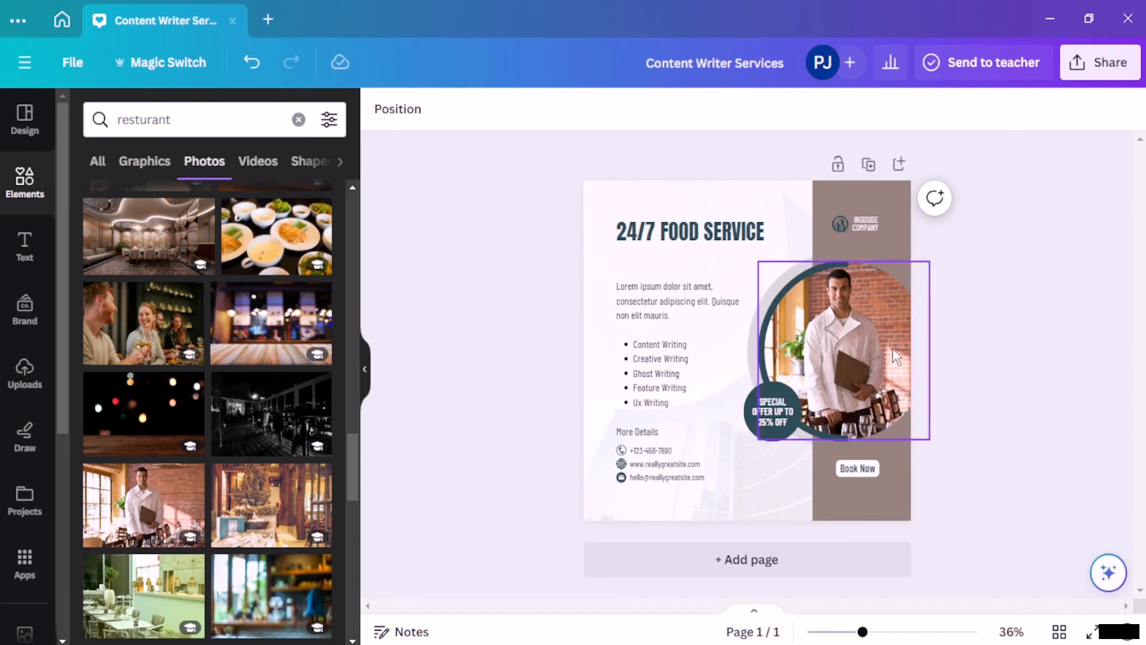
# Recolor the vertical band with the dusty rose from the new restaurant photo's colors
pyautogui.click(876, 244)
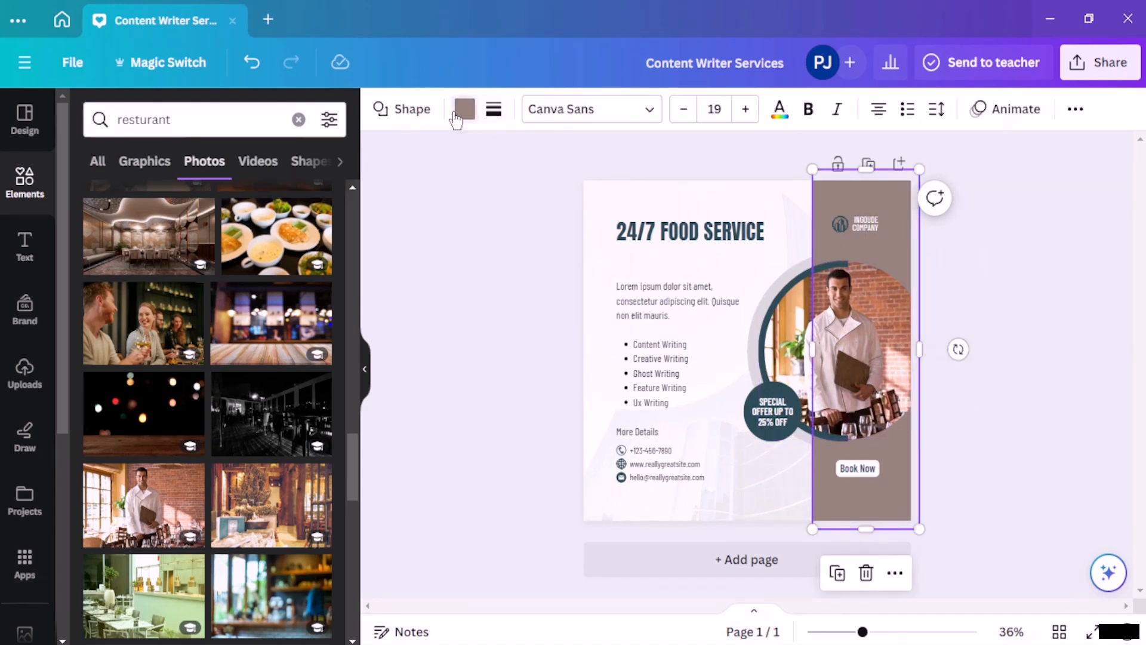
pyautogui.click(464, 110)
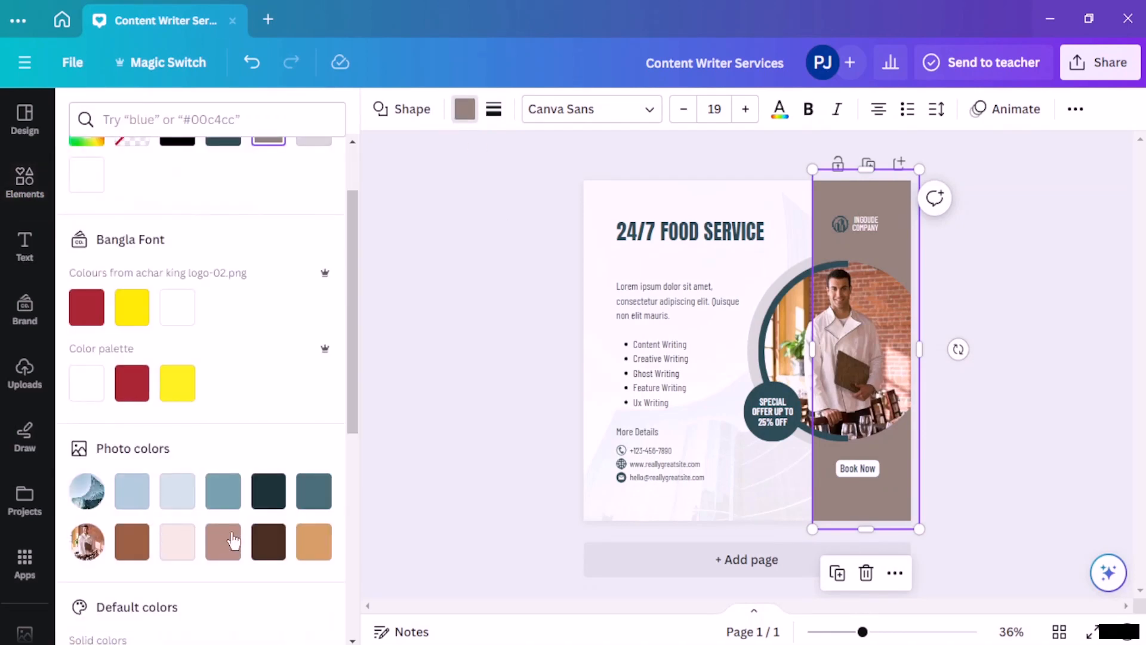
pyautogui.click(269, 542)
pyautogui.click(224, 545)
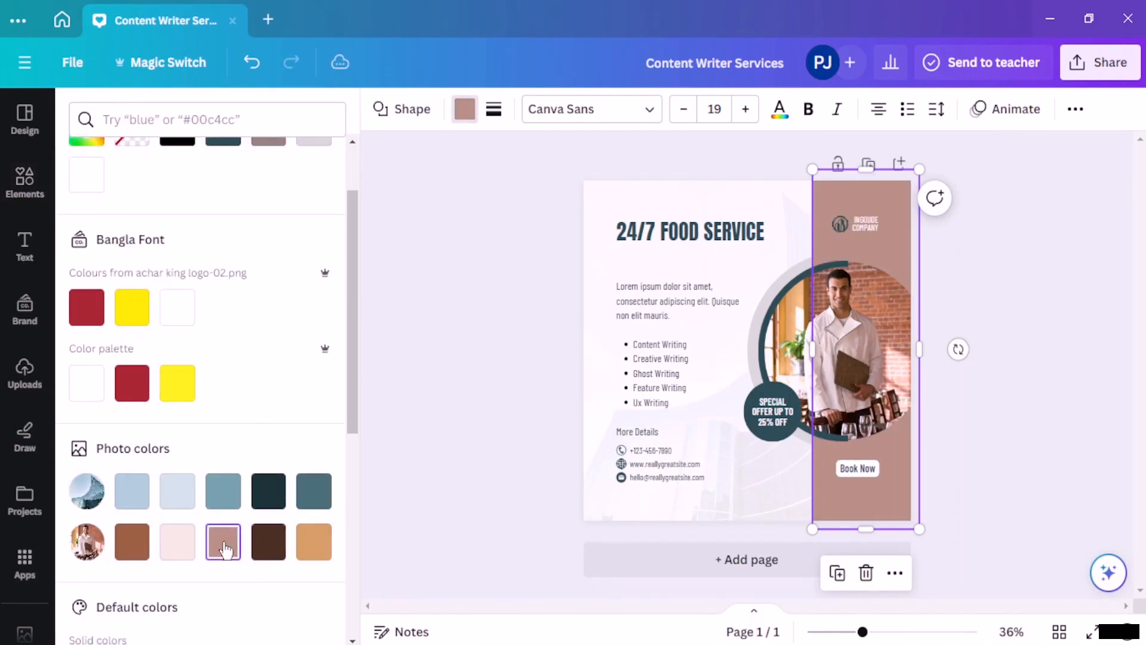
pyautogui.press('Escape')
# Recolor the "24/7 FOOD SERVICE" heading with the reddish brown from the restaurant photo's colors
pyautogui.click(685, 245)
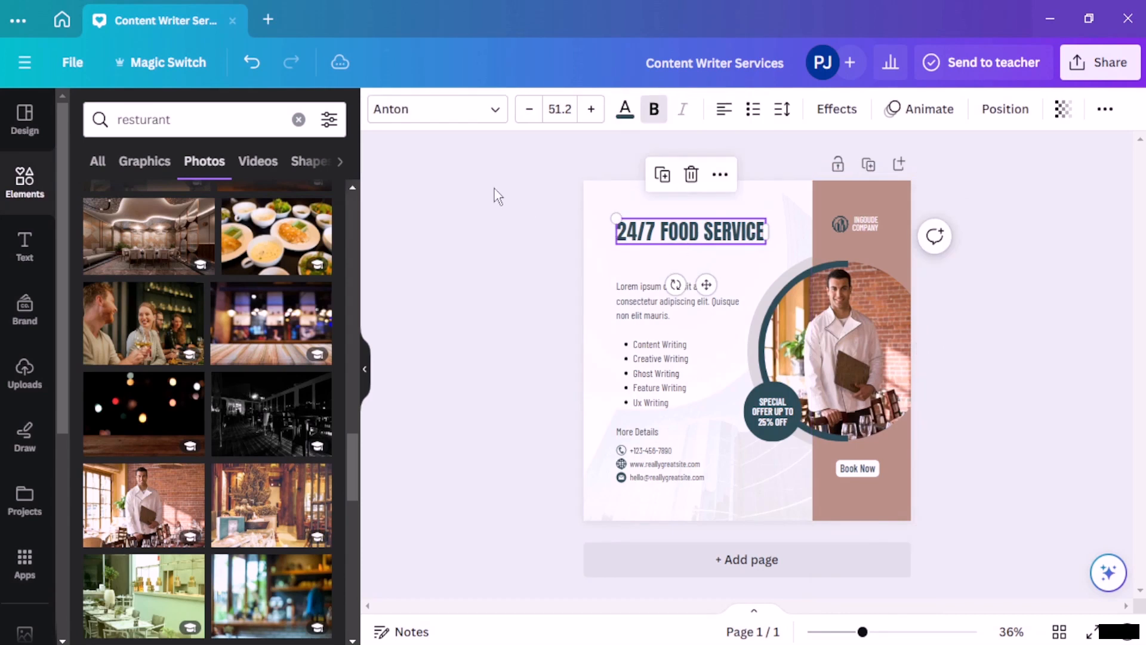
pyautogui.click(625, 111)
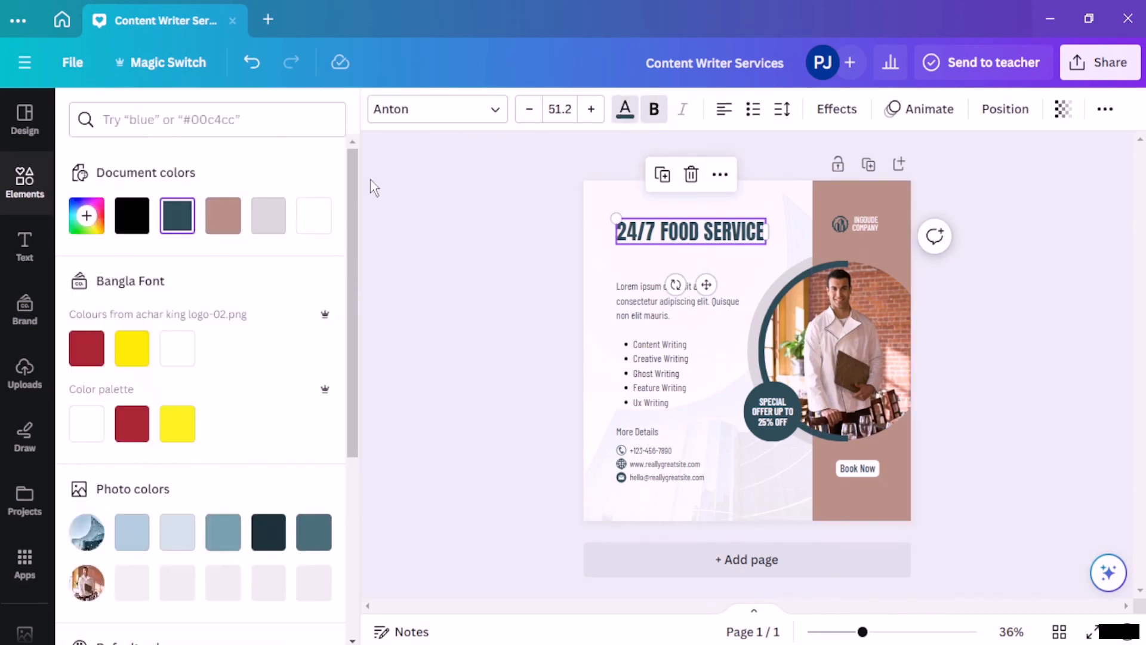
pyautogui.scroll(-2, 206, 446)
pyautogui.click(132, 495)
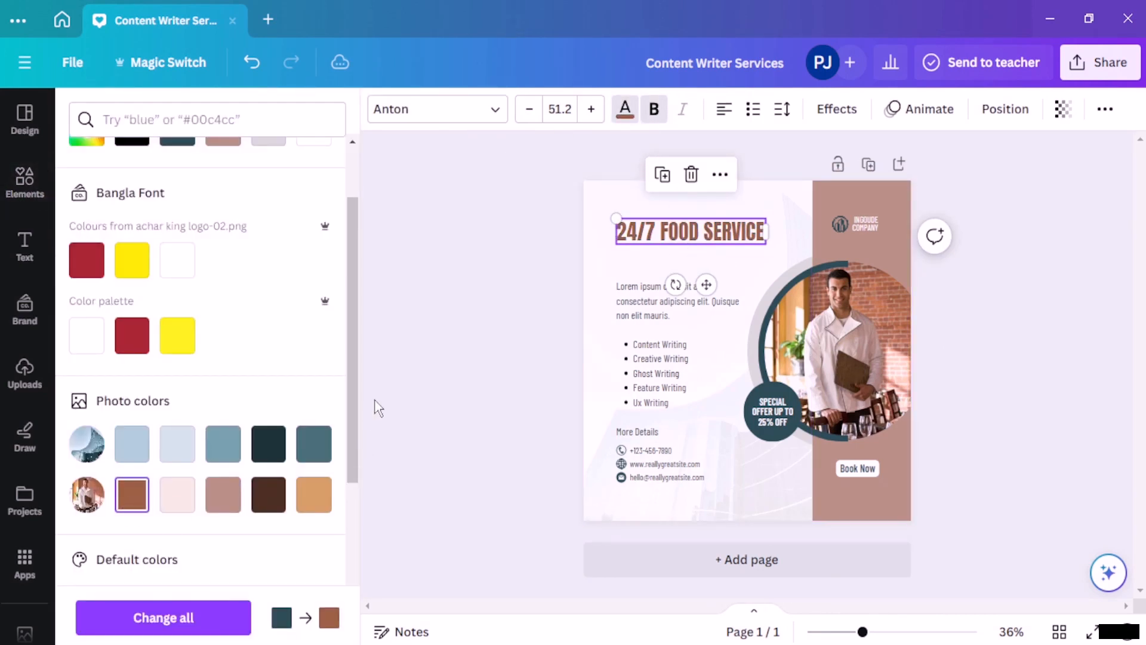
pyautogui.press('Escape')
# Recolor the "SPECIAL OFFER UP TO 25% OFF" badge with the reddish brown document color
pyautogui.click(773, 412)
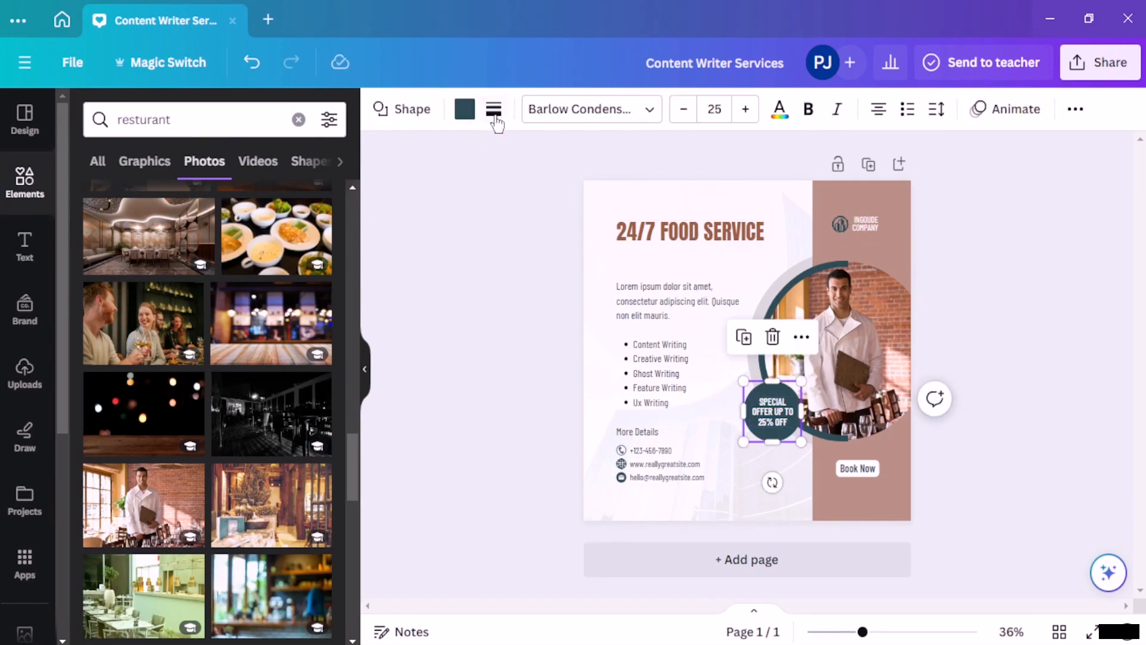
pyautogui.click(464, 109)
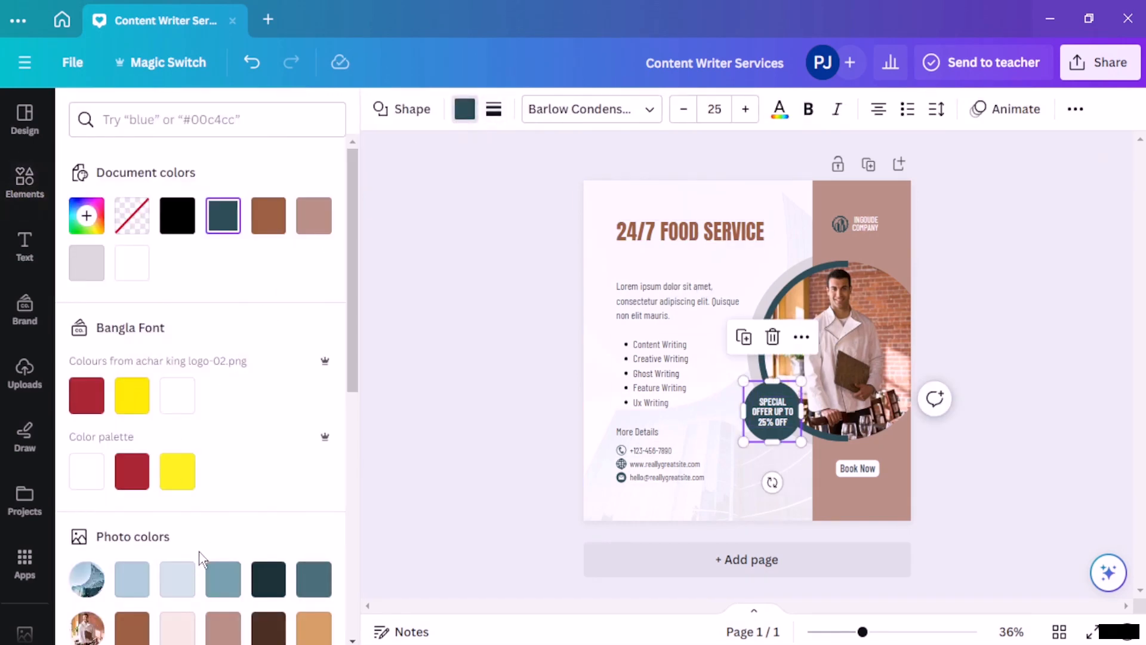
pyautogui.click(269, 215)
pyautogui.press('Escape')
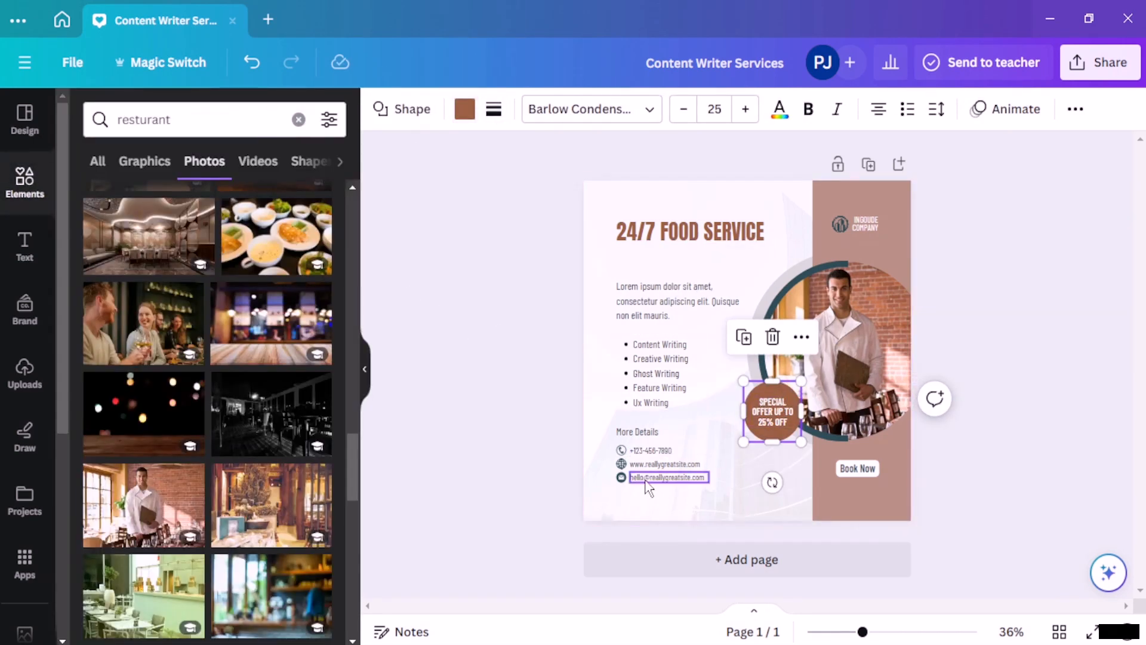
# Recolor the phone icon under "More Details" with the dark brown from the restaurant photo's colors
pyautogui.click(620, 451)
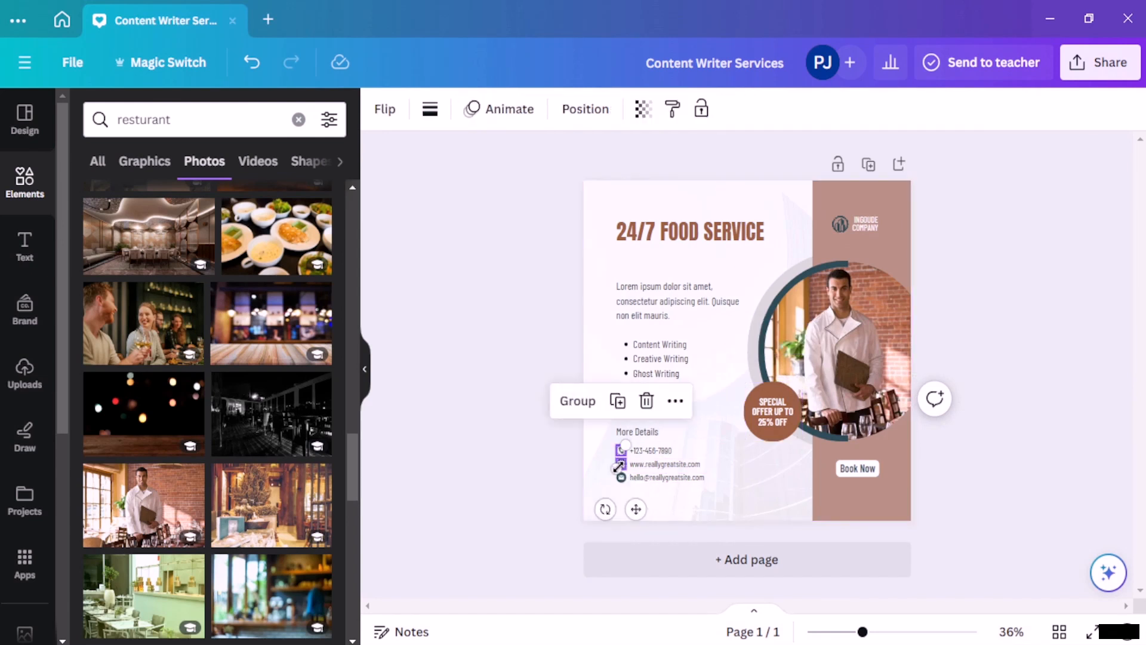
pyautogui.click(621, 452)
pyautogui.click(574, 113)
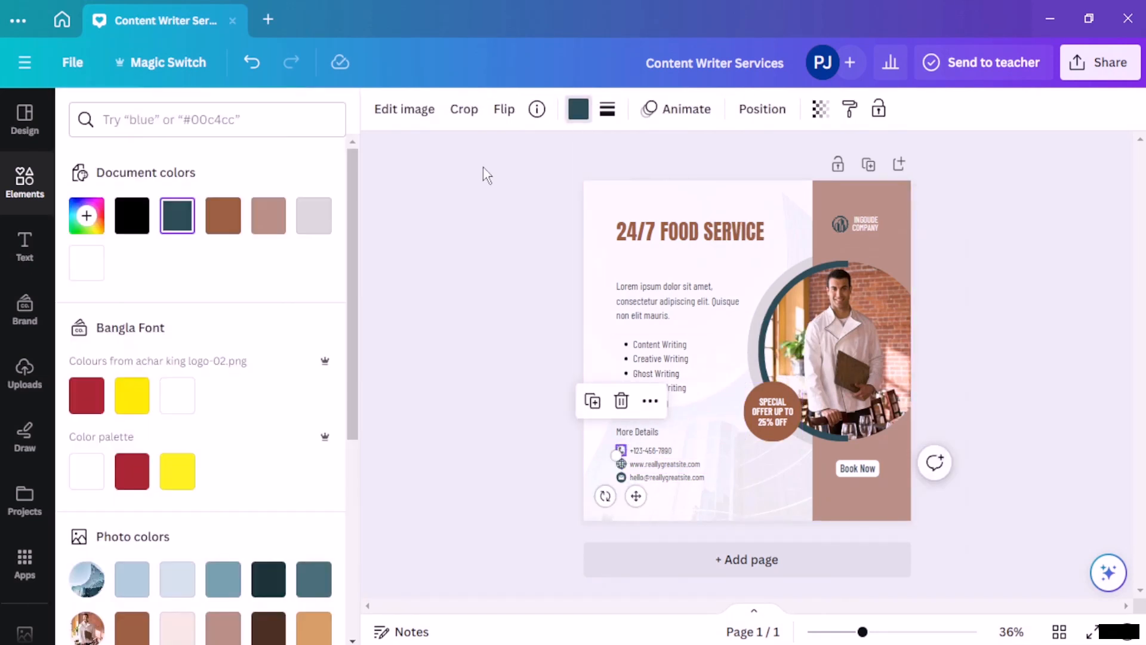
pyautogui.scroll(-2, 270, 475)
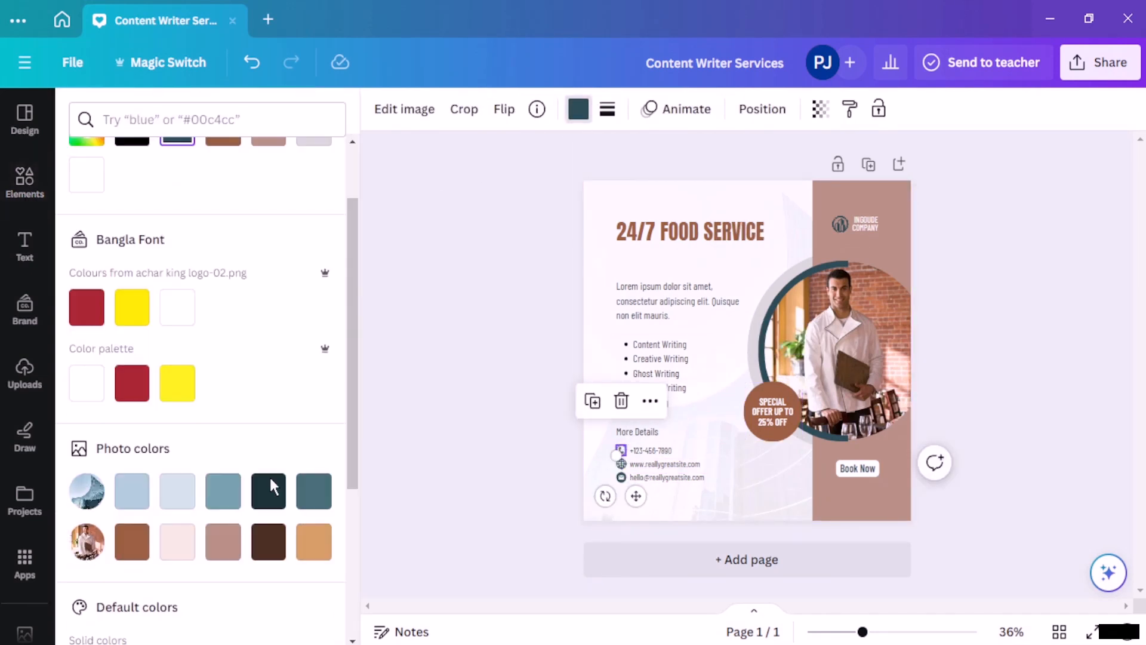
pyautogui.click(177, 490)
pyautogui.click(229, 496)
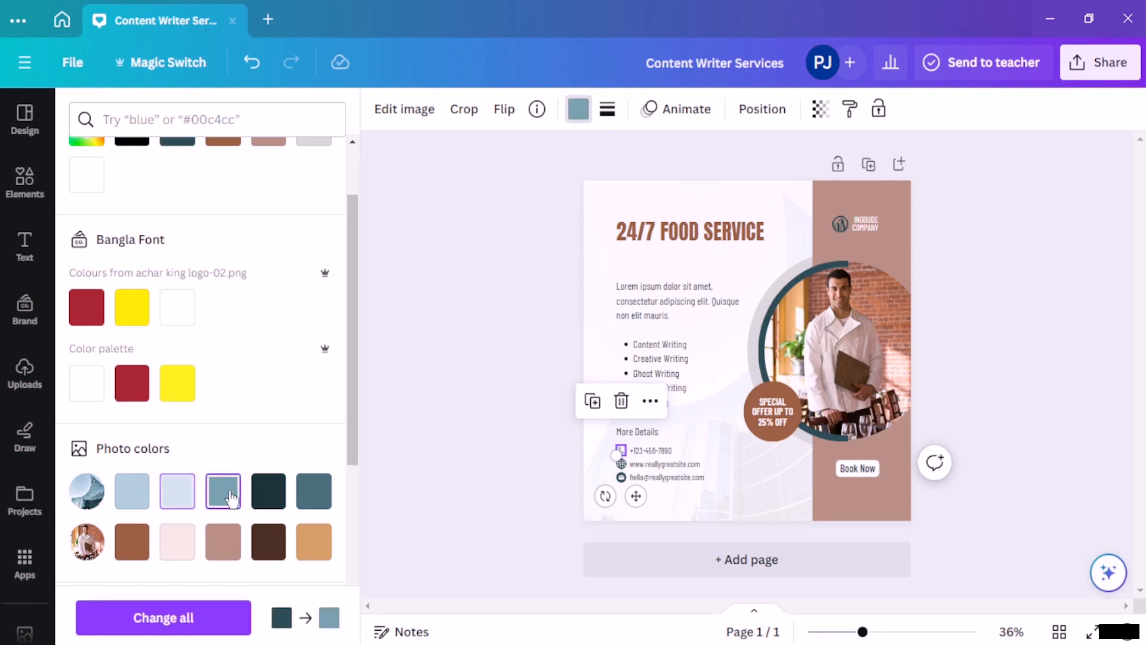
pyautogui.click(309, 493)
pyautogui.click(322, 544)
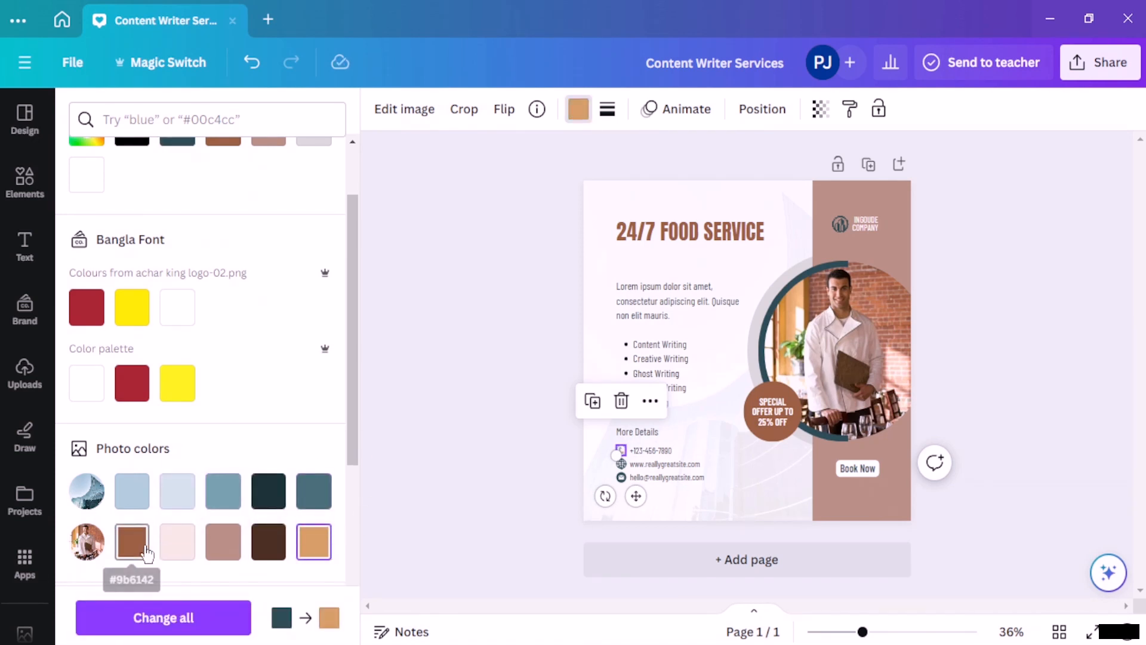
pyautogui.click(130, 536)
pyautogui.click(261, 553)
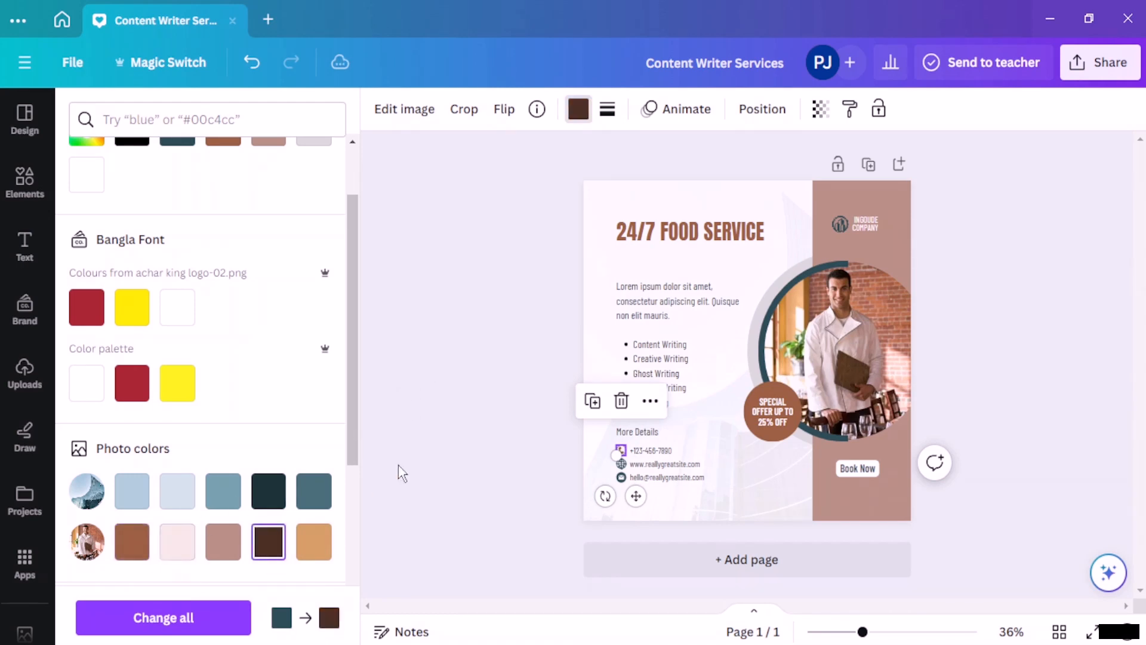
pyautogui.click(588, 478)
# Recolor the website and e-mail icons under "More Details" with the dark brown document color
pyautogui.click(621, 464)
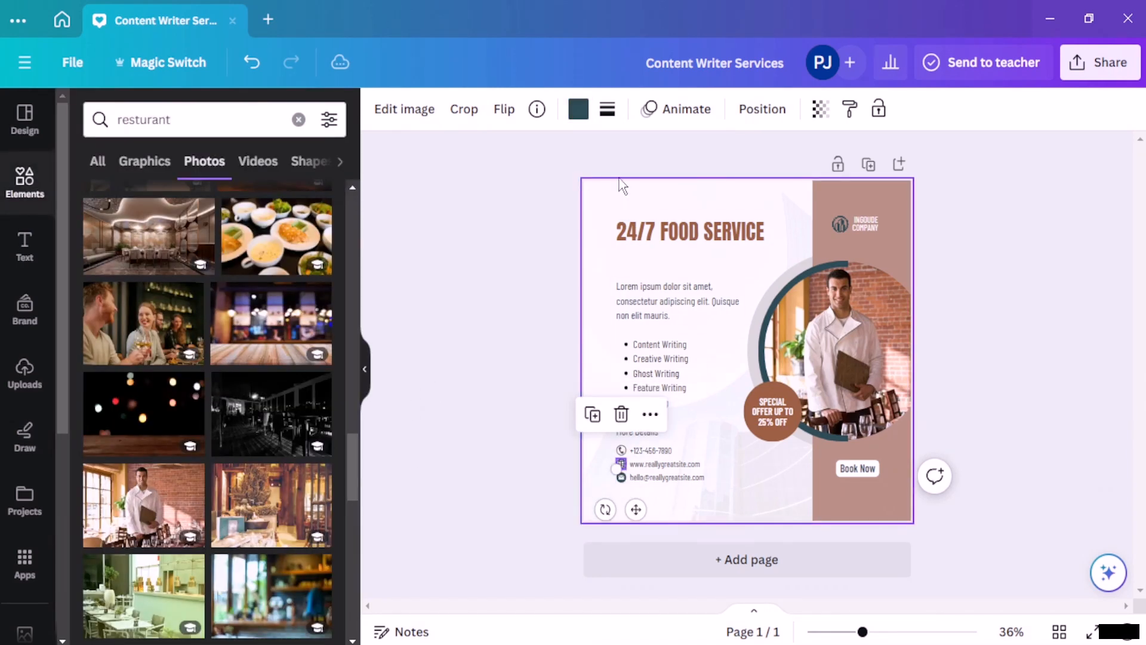
pyautogui.click(578, 108)
pyautogui.click(233, 225)
pyautogui.click(578, 502)
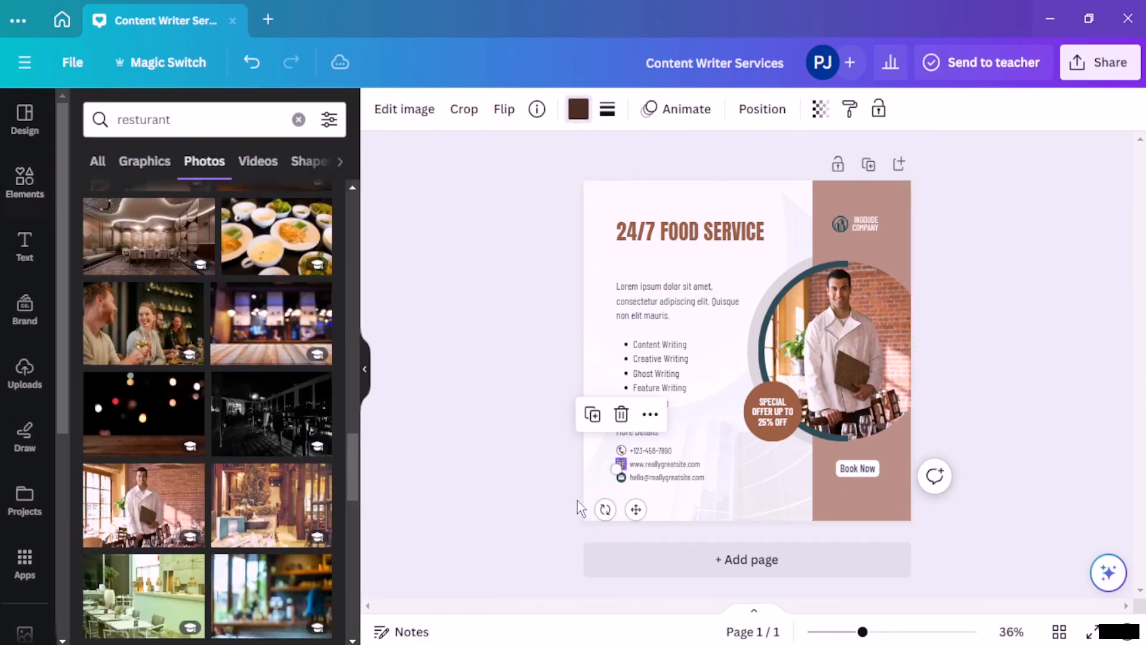
pyautogui.click(622, 478)
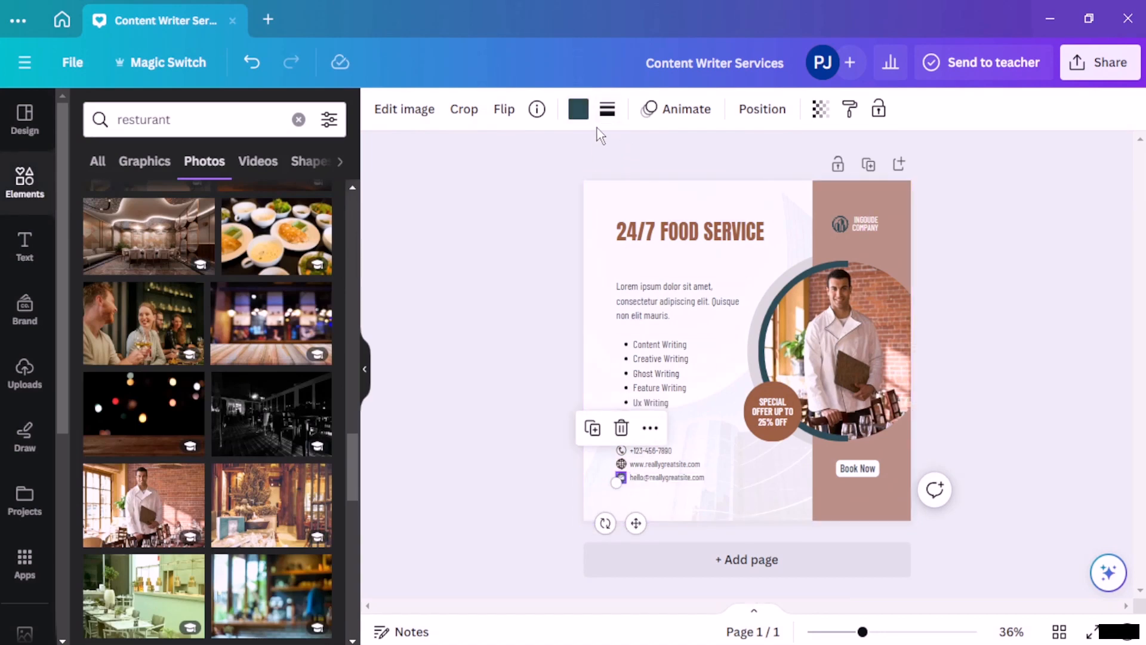
pyautogui.click(579, 109)
pyautogui.click(231, 225)
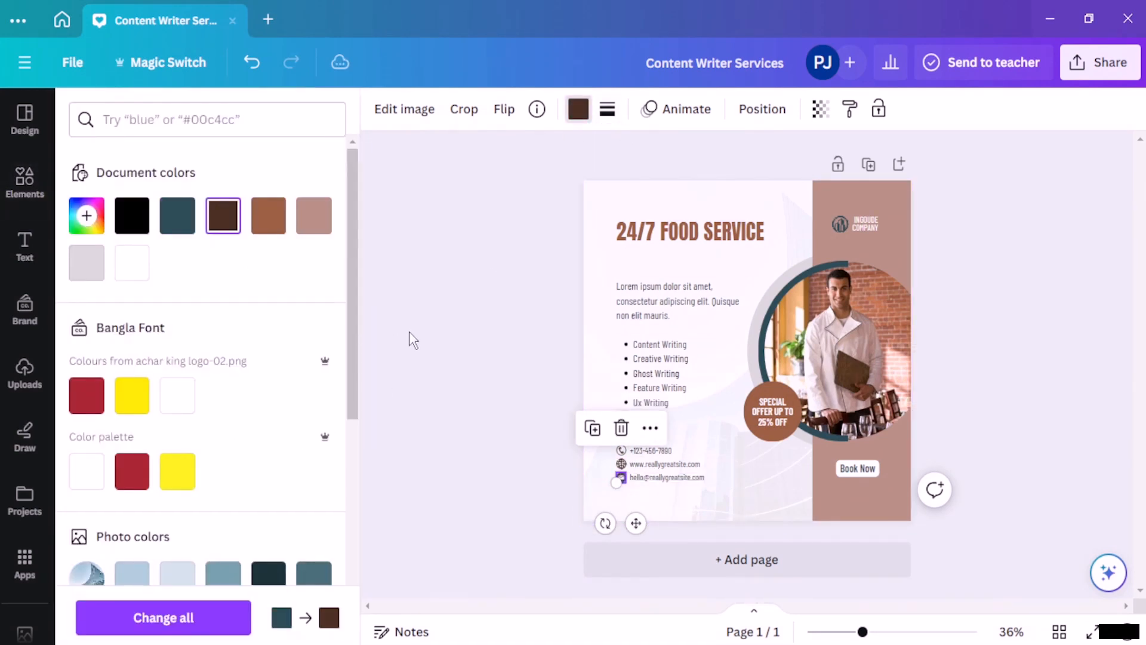
# Recolor the teal arc around the circular photo with the dark brown from the restaurant photo's colors
pyautogui.click(768, 345)
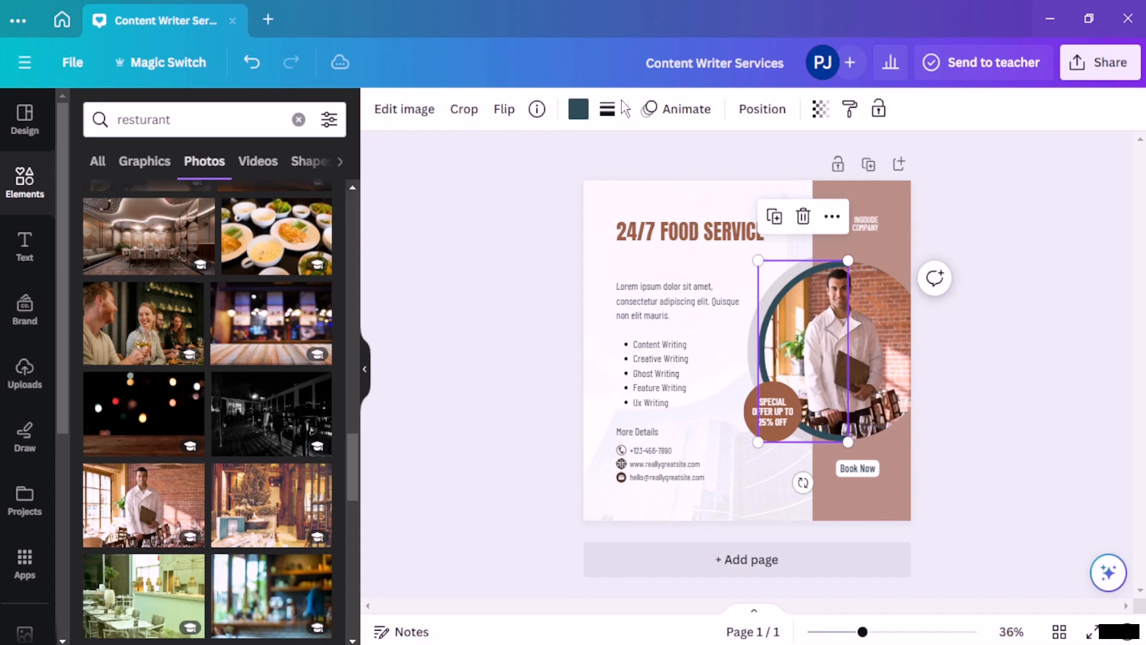
pyautogui.click(579, 109)
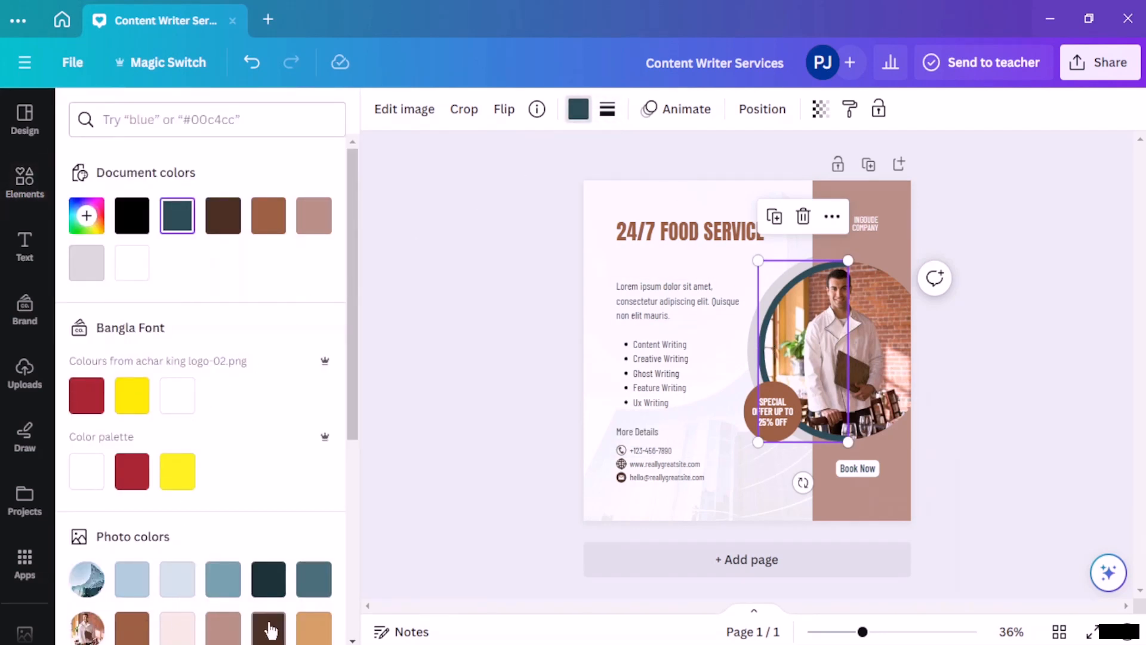
pyautogui.click(269, 624)
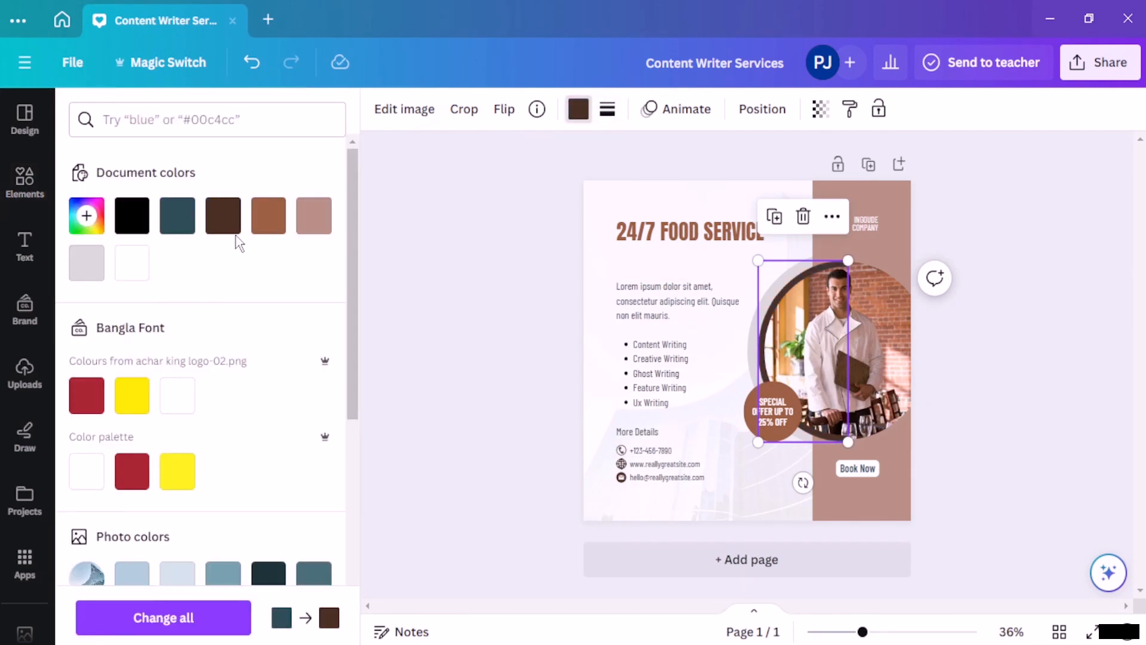
pyautogui.click(739, 396)
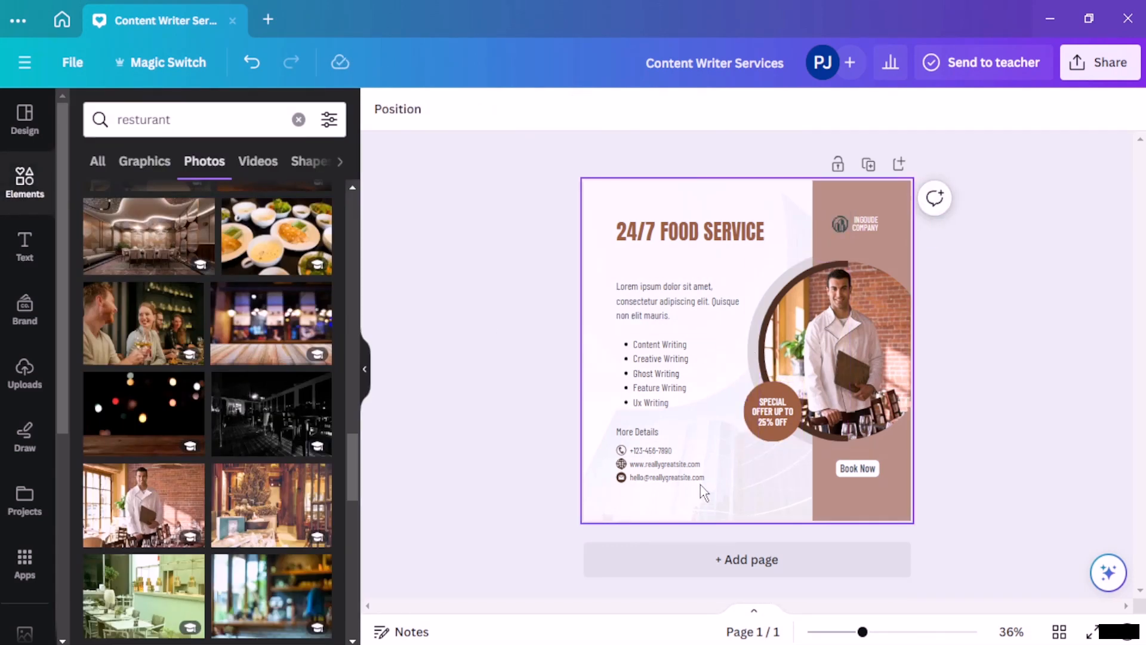
# Delete the bulleted list of writing services above "More Details"
pyautogui.click(747, 490)
pyautogui.click(394, 319)
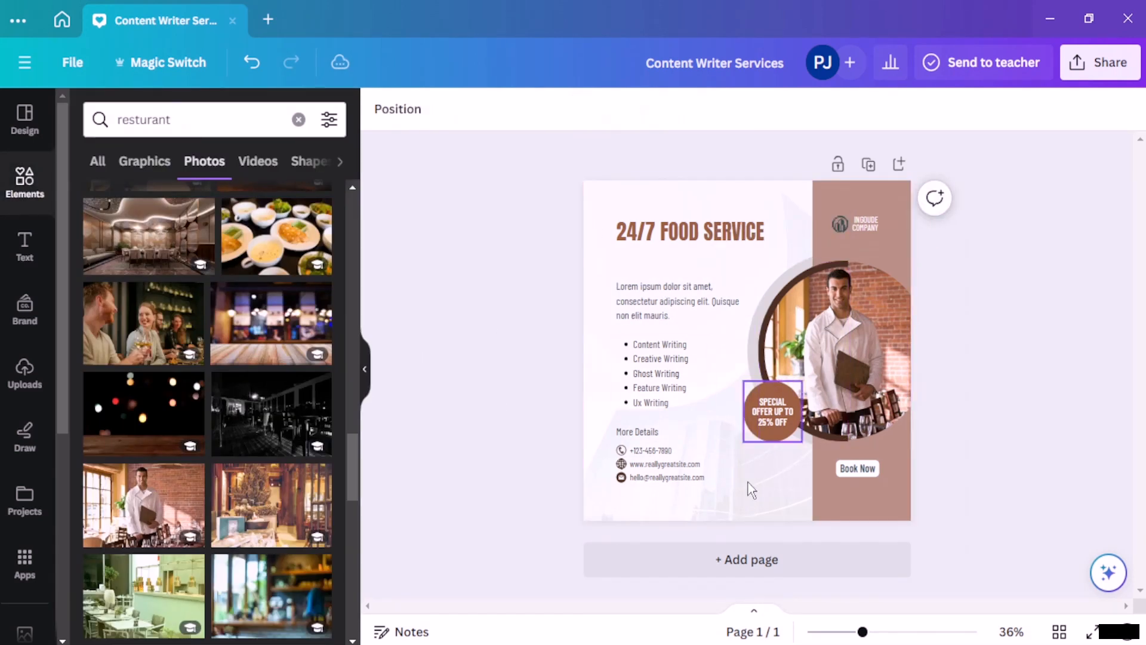
pyautogui.click(670, 355)
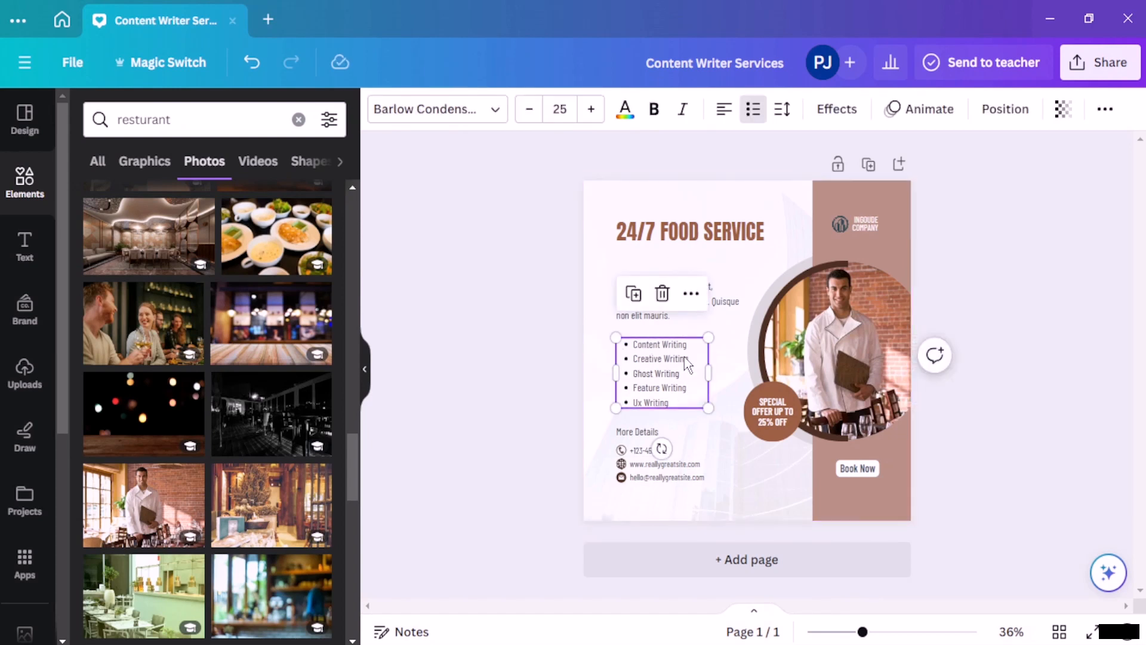
pyautogui.press('Delete')
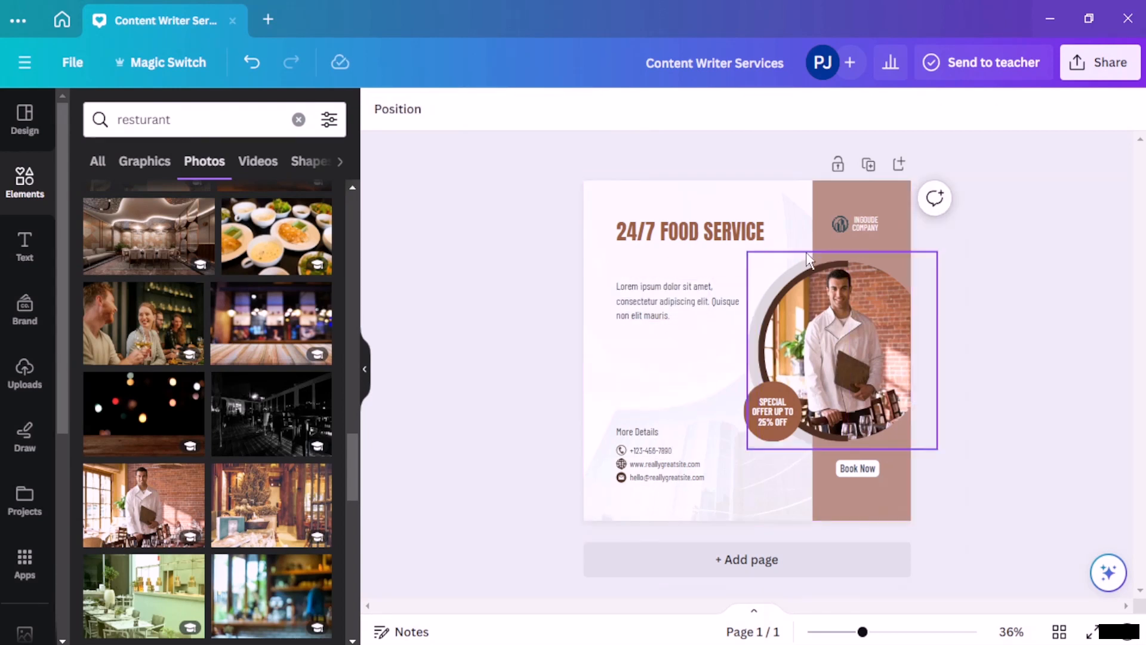
# Recolor the round logo icon beside the company name with the dark brown document color
pyautogui.click(842, 222)
pyautogui.click(578, 109)
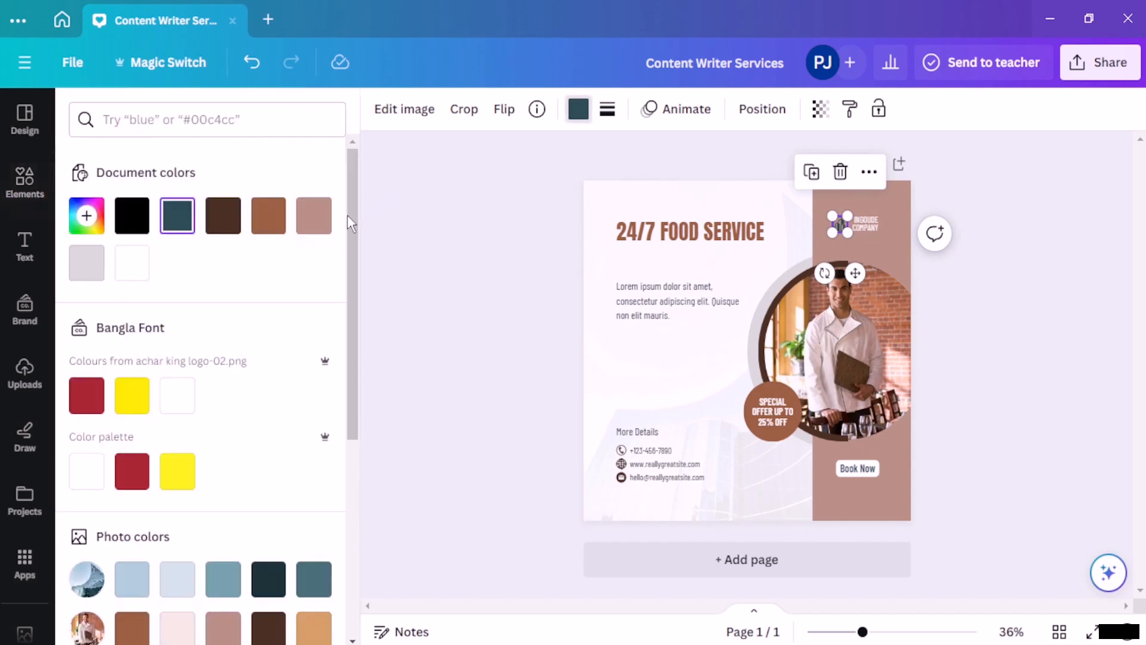
pyautogui.click(223, 215)
pyautogui.click(472, 293)
pyautogui.click(846, 265)
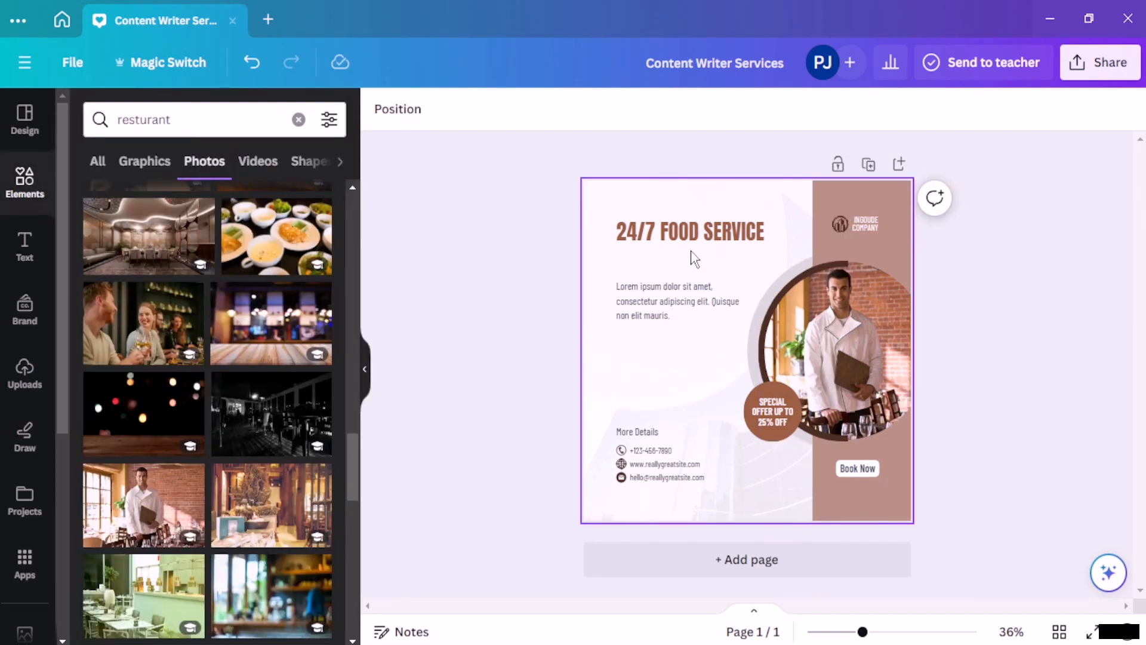
# Recolor the "Book Now" text with the dark brown document color
pyautogui.click(858, 468)
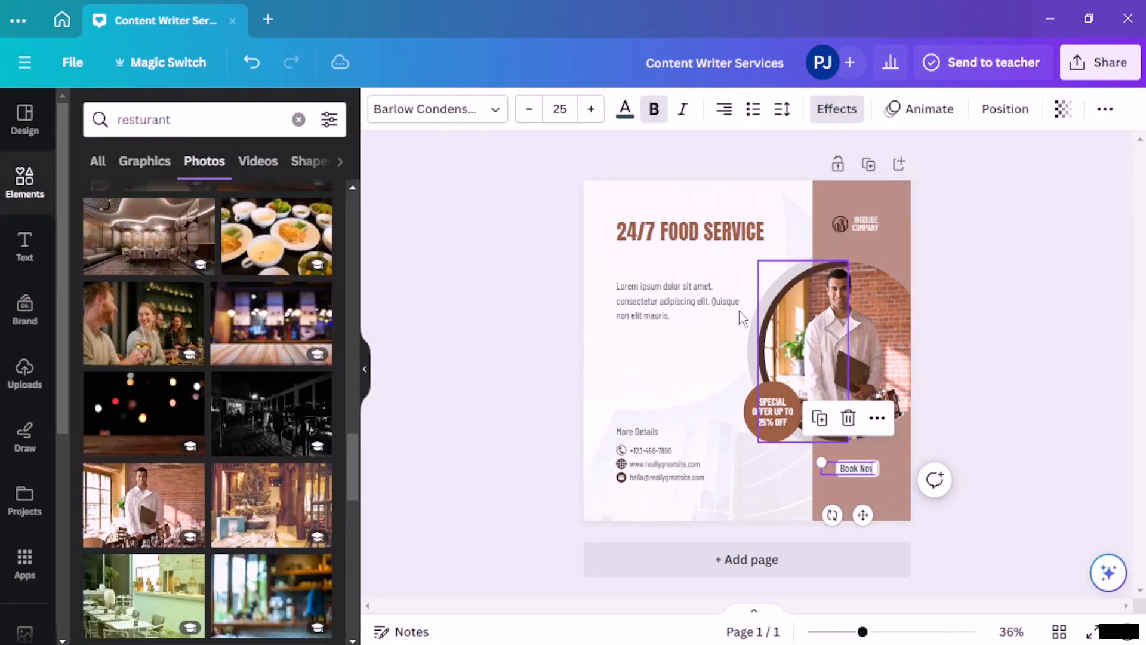
pyautogui.click(625, 109)
pyautogui.click(224, 216)
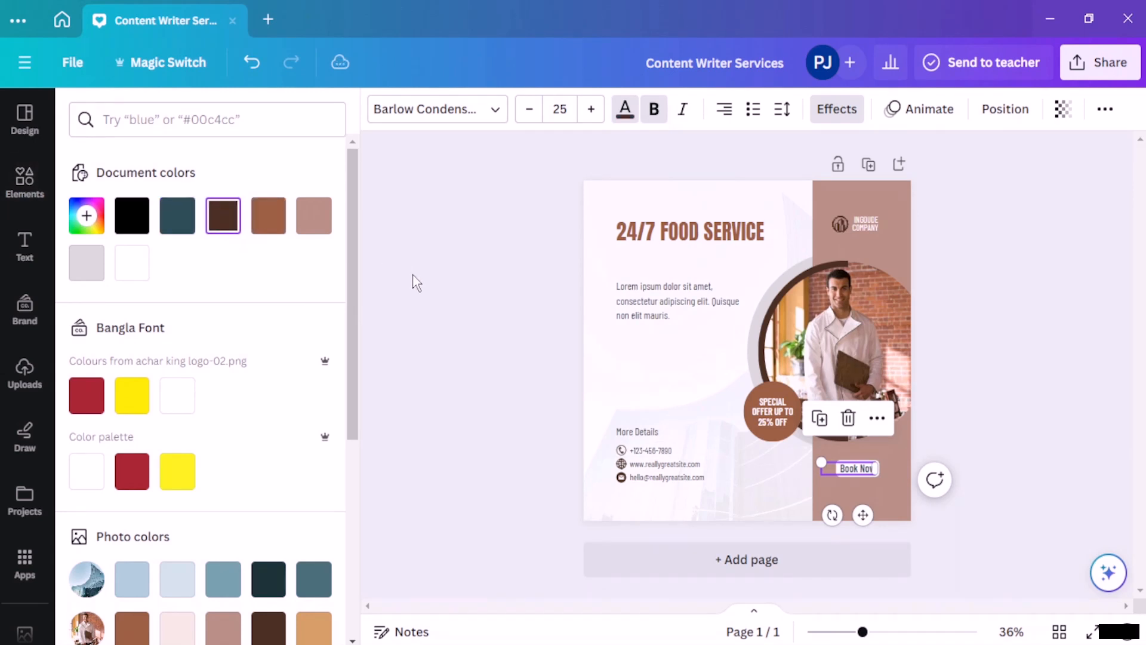
pyautogui.click(415, 282)
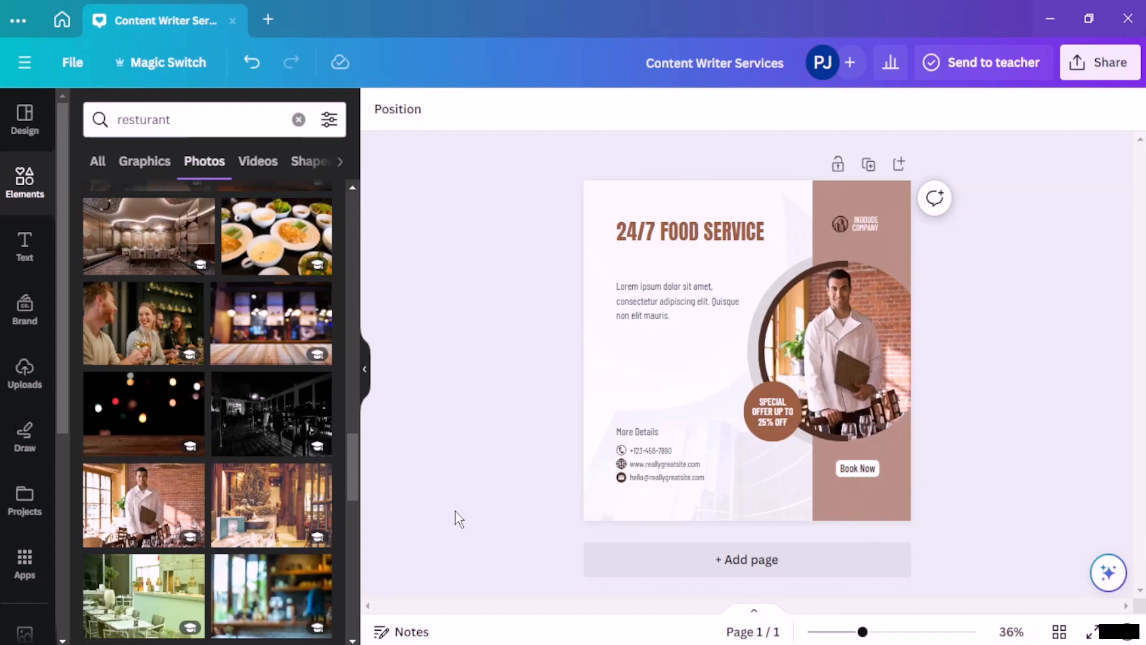
# Add a blank second page and fill its background with the light blue from the building photo's colors
pyautogui.click(691, 574)
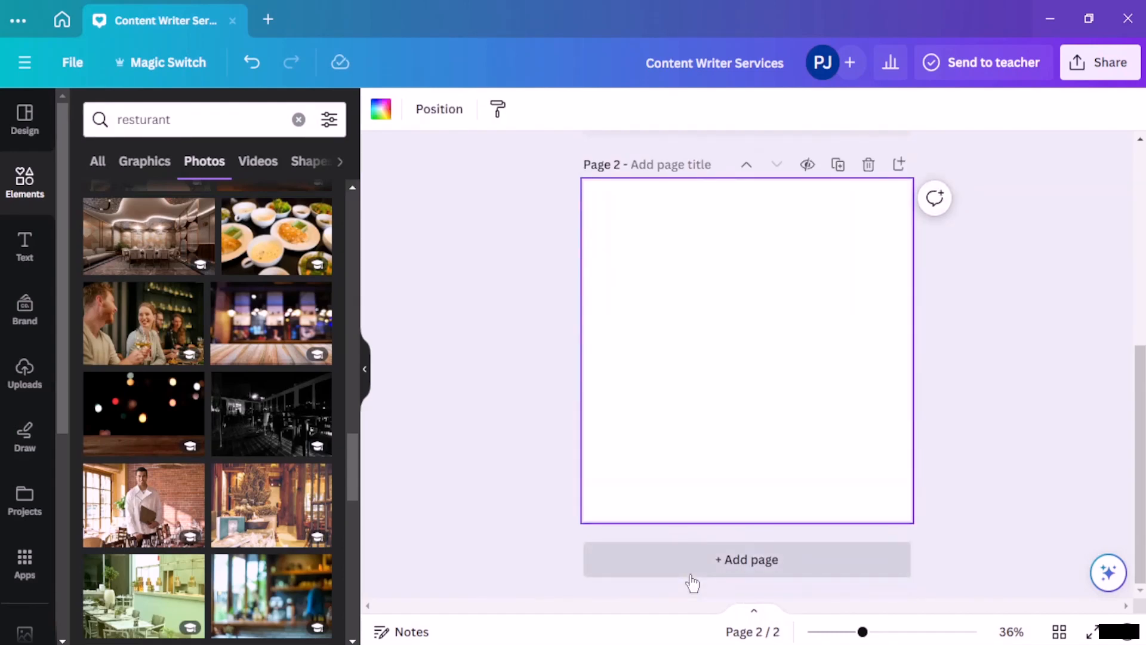
pyautogui.scroll(10, 98, 456)
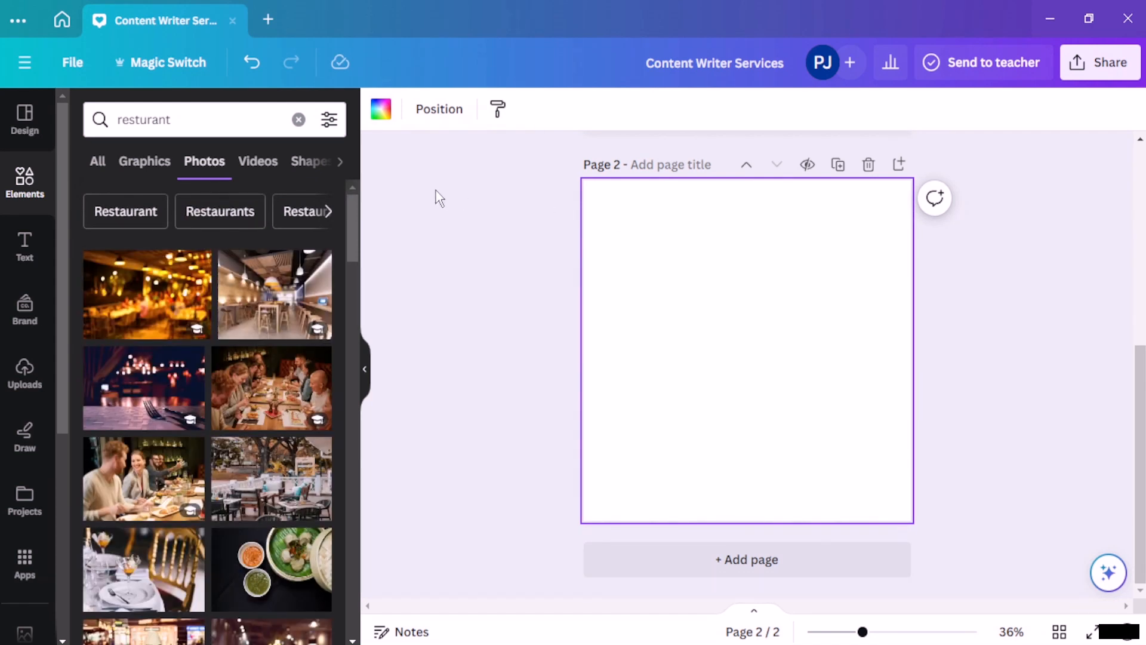
pyautogui.click(384, 114)
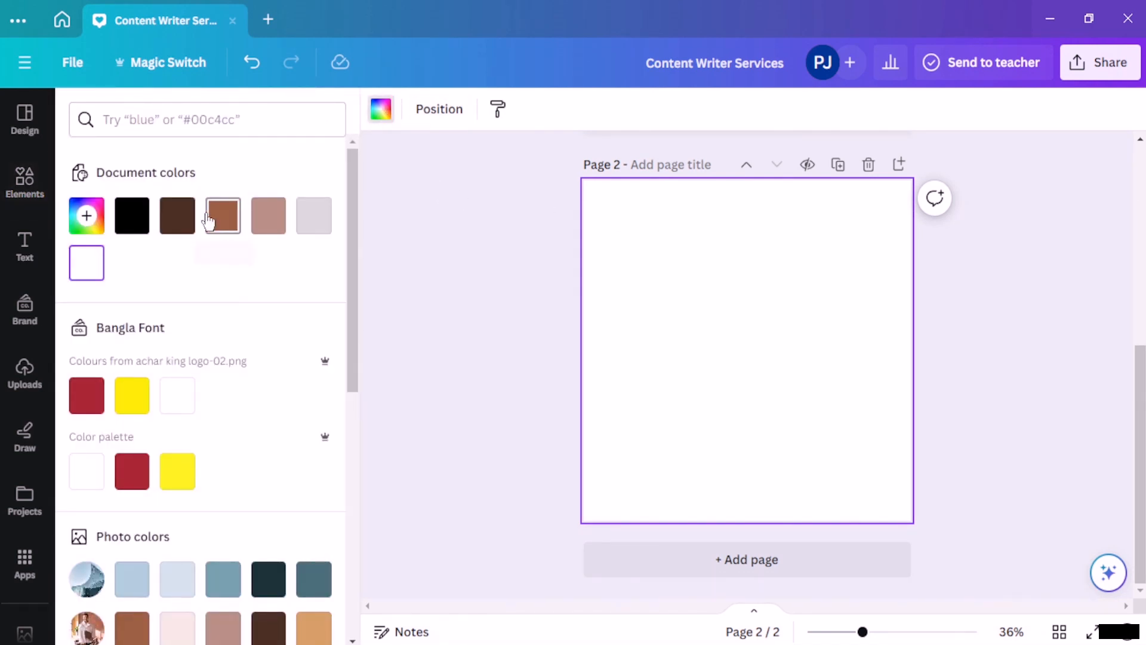
pyautogui.scroll(-5, 215, 222)
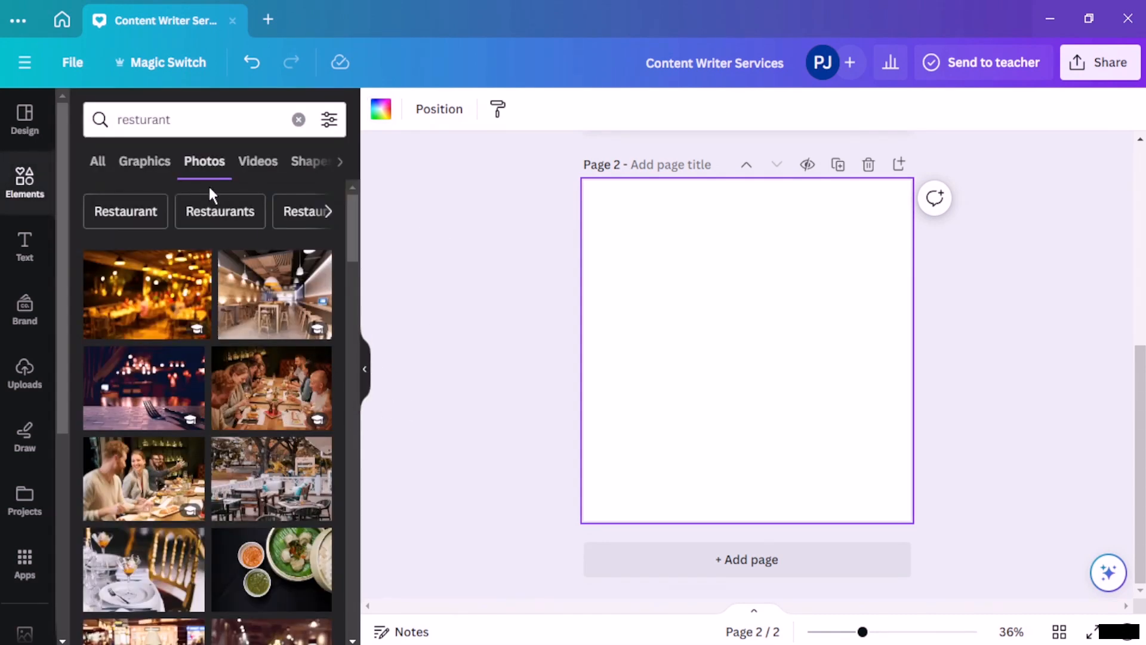
pyautogui.click(381, 109)
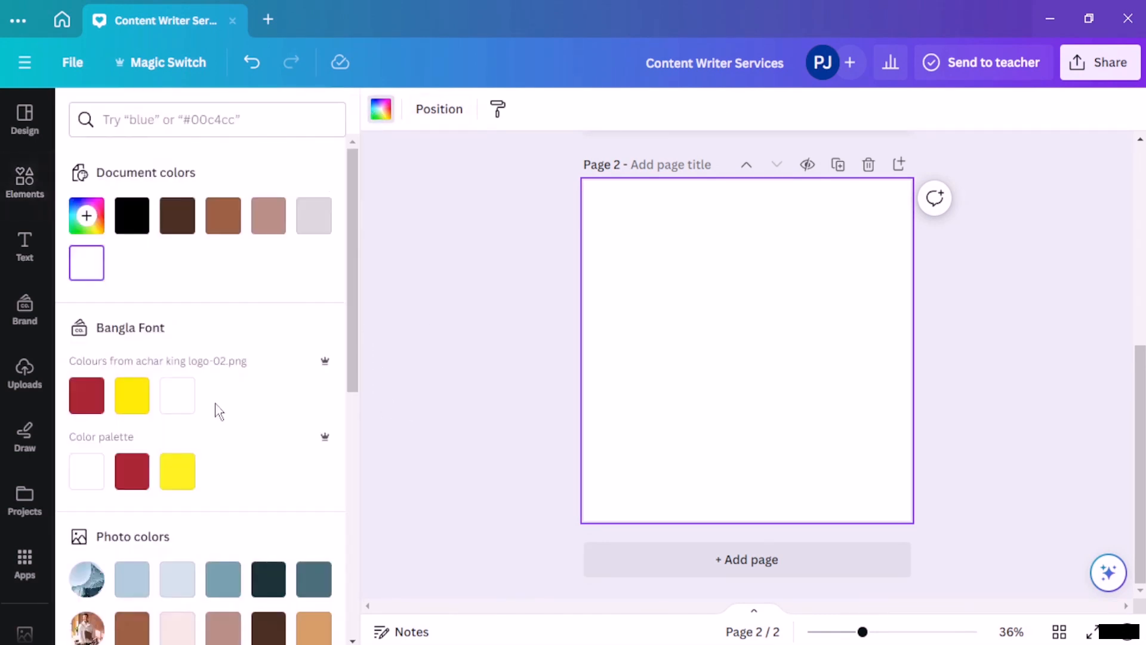
pyautogui.scroll(-3, 171, 460)
pyautogui.click(132, 402)
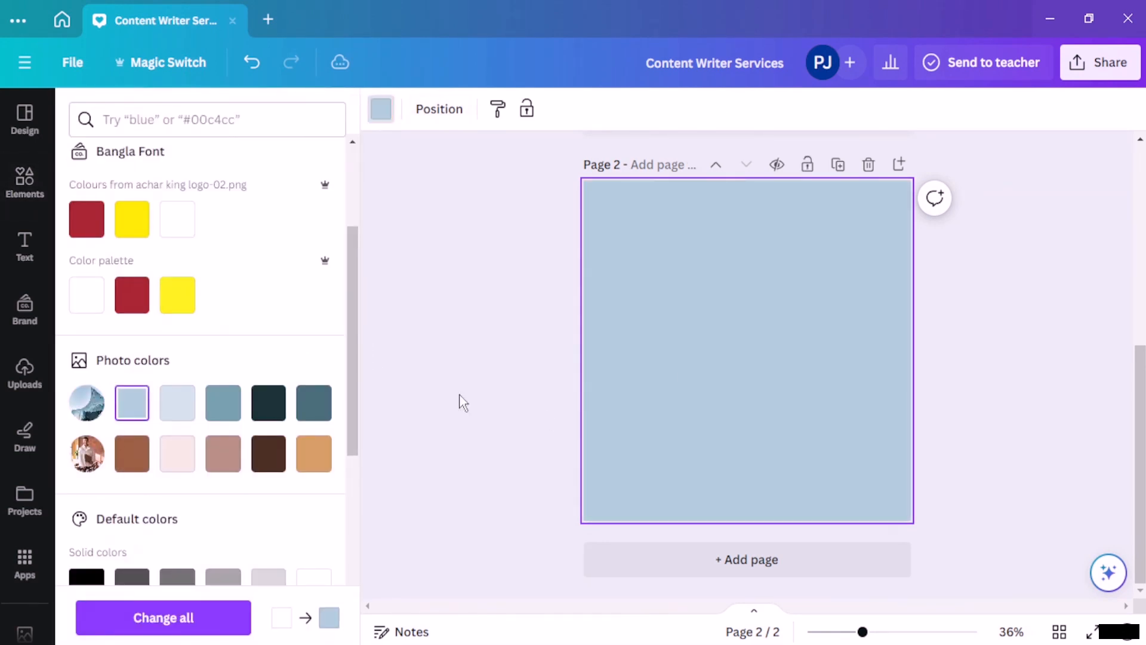
pyautogui.click(809, 352)
pyautogui.click(1014, 283)
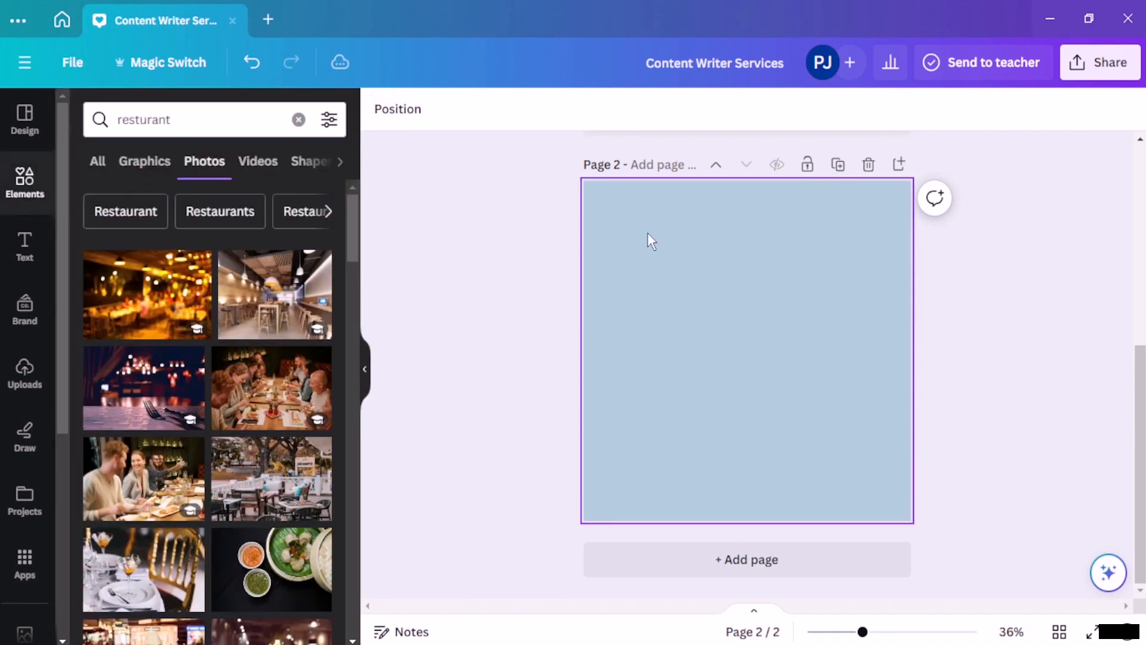
pyautogui.scroll(5, 708, 259)
pyautogui.scroll(-5, 770, 254)
pyautogui.click(734, 378)
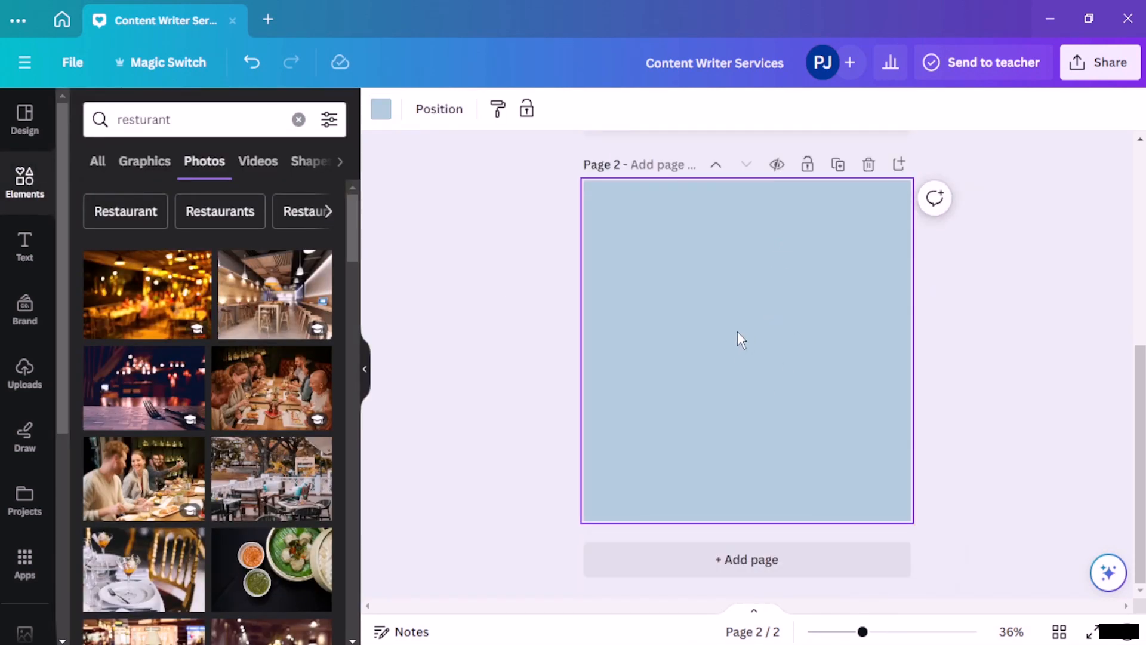
pyautogui.scroll(5, 741, 334)
pyautogui.scroll(-5, 818, 239)
pyautogui.click(482, 278)
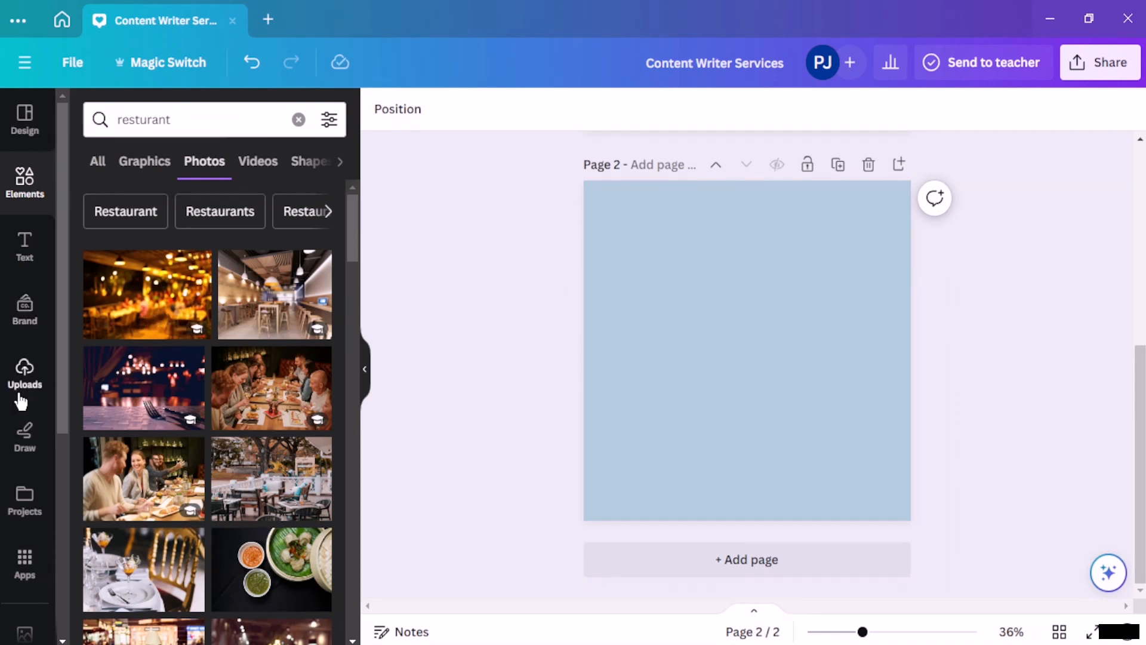
# Add a circular photo frame to page 2, enlarge it to about 761 × 761 and let it overhang the page's upper-left corner
pyautogui.click(22, 197)
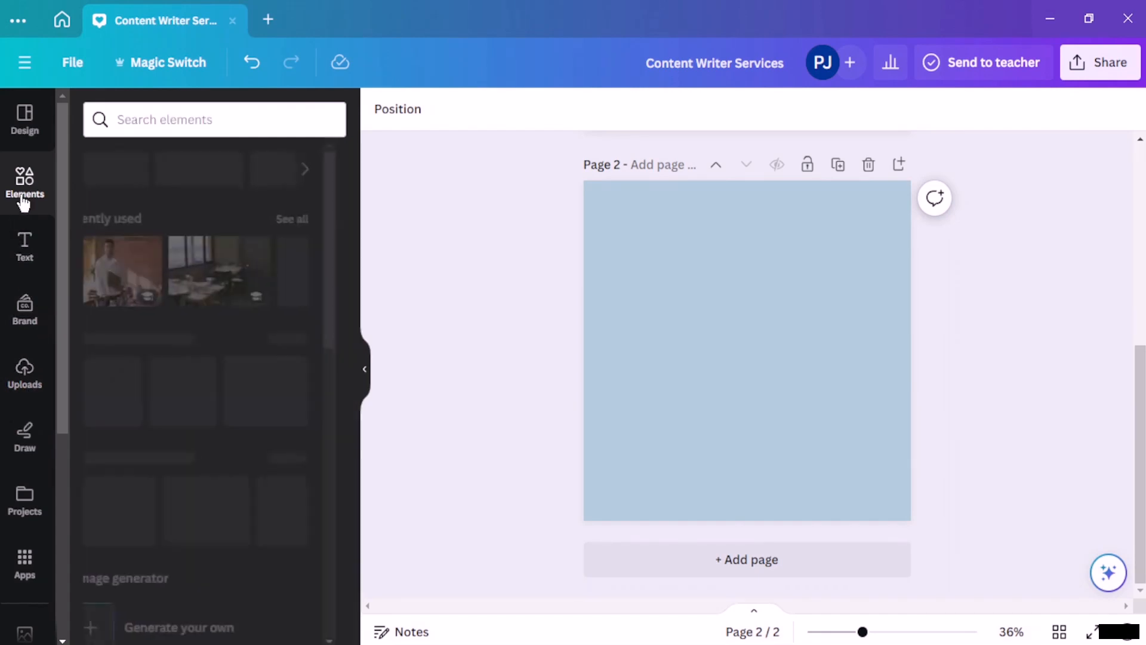
pyautogui.scroll(-5, 189, 375)
pyautogui.scroll(3, 187, 370)
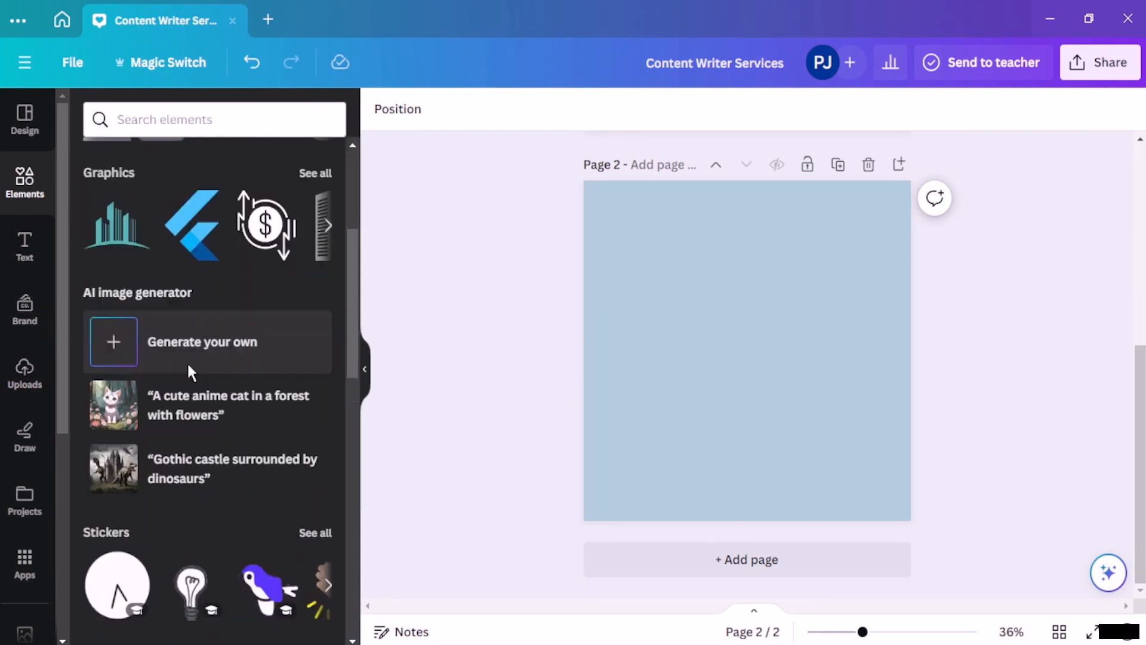
pyautogui.scroll(-10, 167, 330)
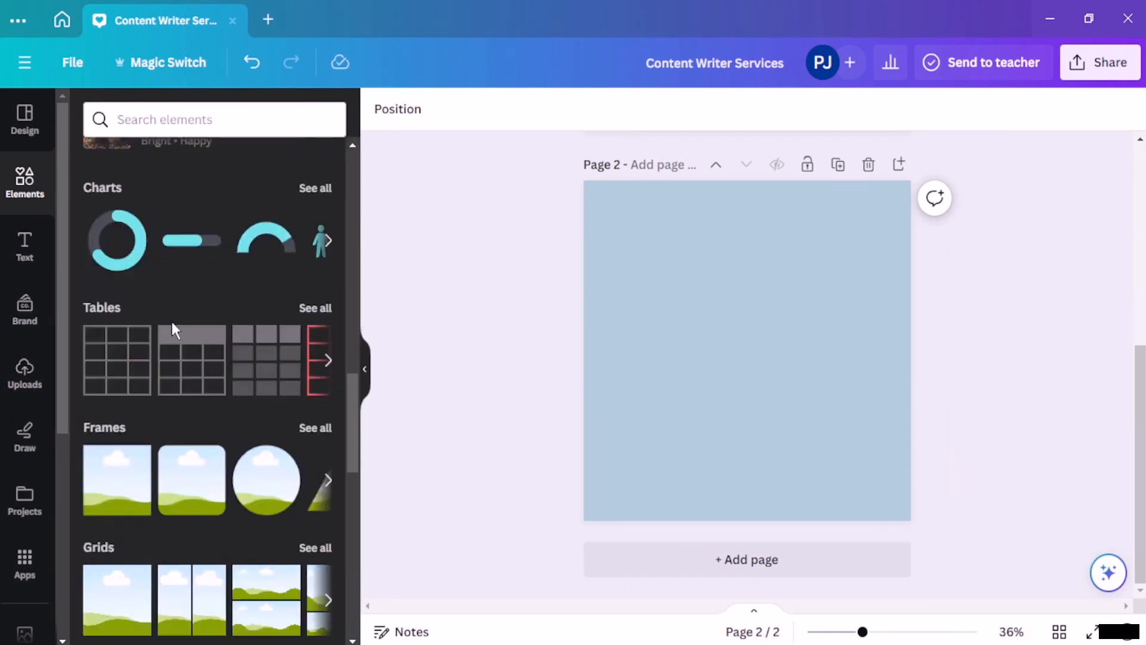
pyautogui.scroll(-7, 256, 341)
pyautogui.scroll(3, 258, 344)
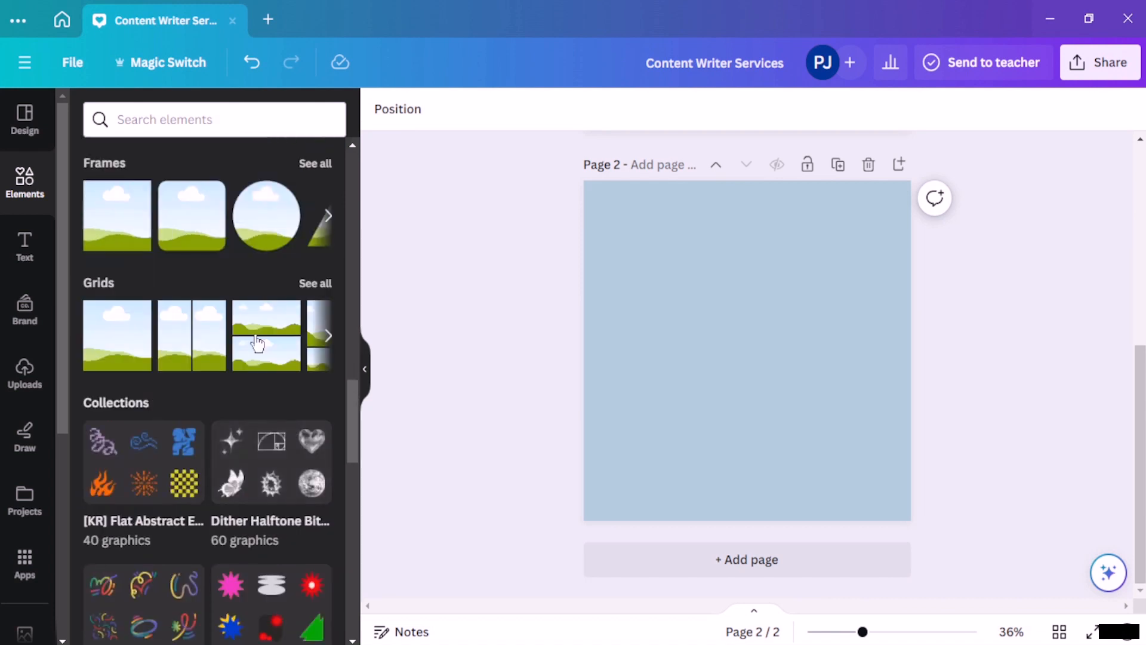
pyautogui.click(266, 251)
pyautogui.moveTo(743, 371); pyautogui.dragTo(634, 257)
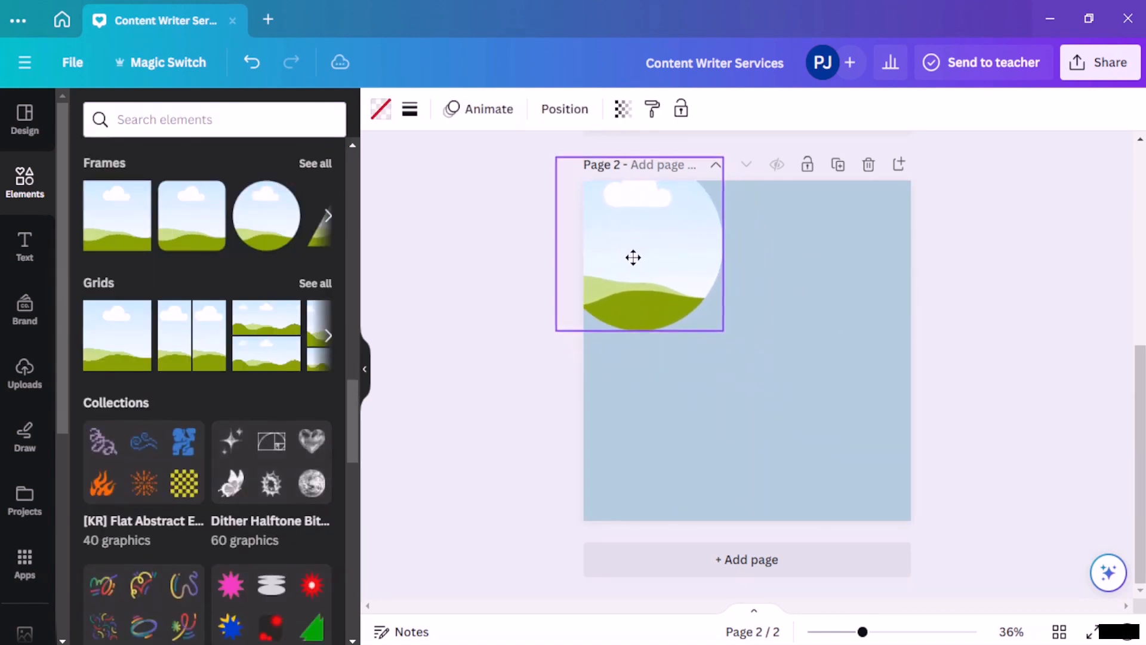
pyautogui.moveTo(719, 328); pyautogui.dragTo(795, 389)
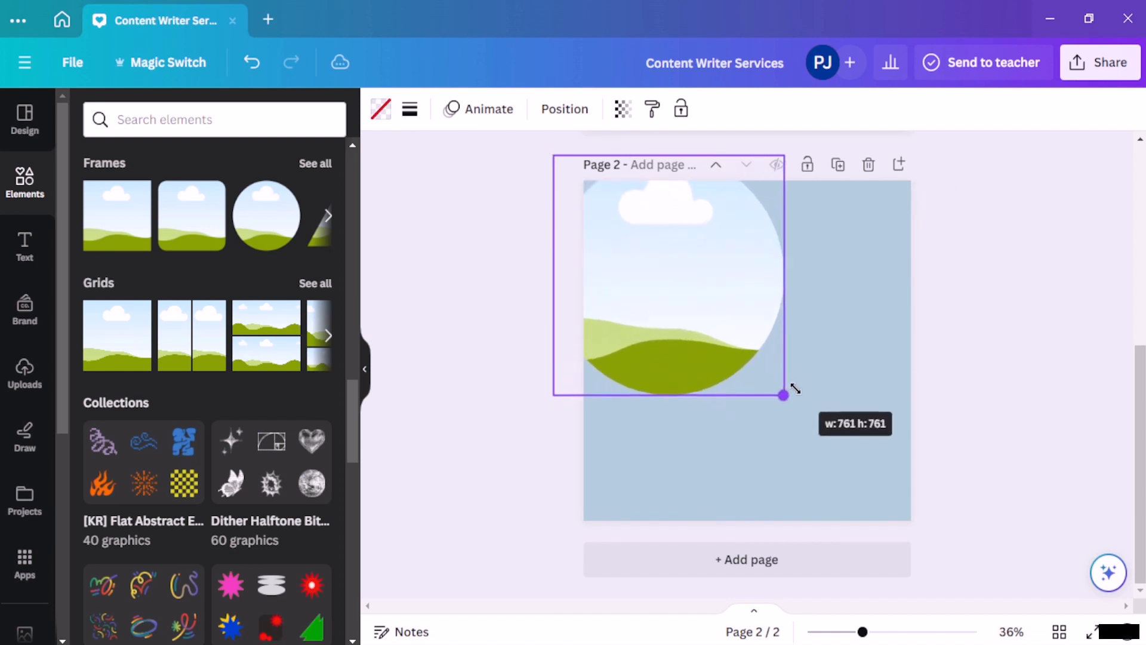
pyautogui.moveTo(743, 349); pyautogui.dragTo(720, 306)
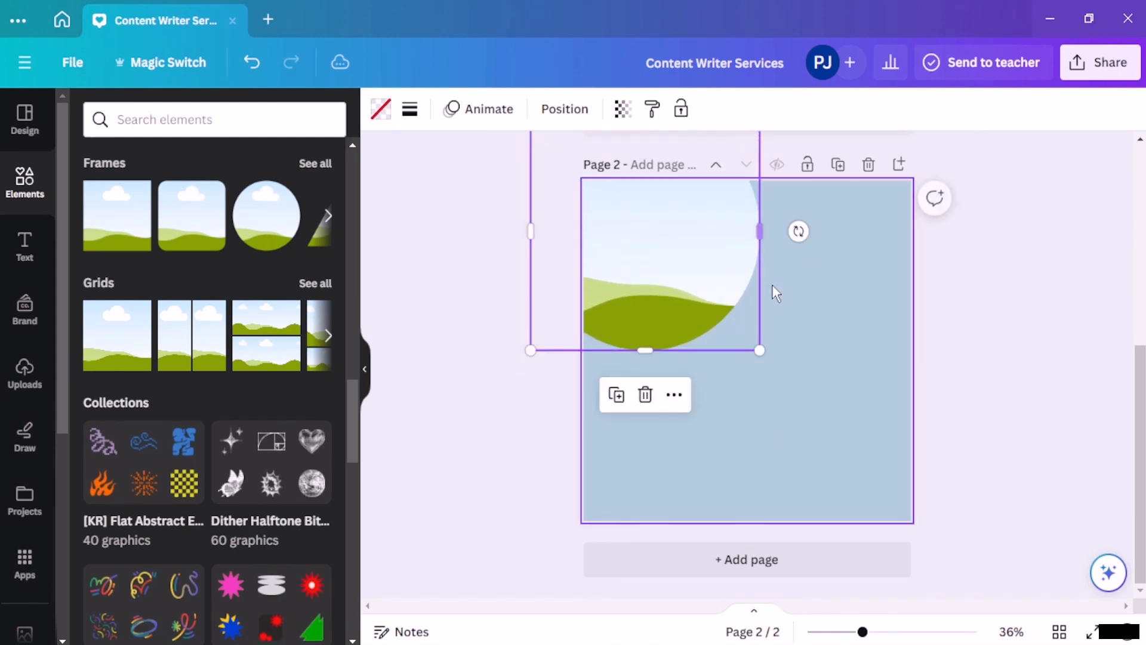
pyautogui.moveTo(759, 231); pyautogui.dragTo(670, 247)
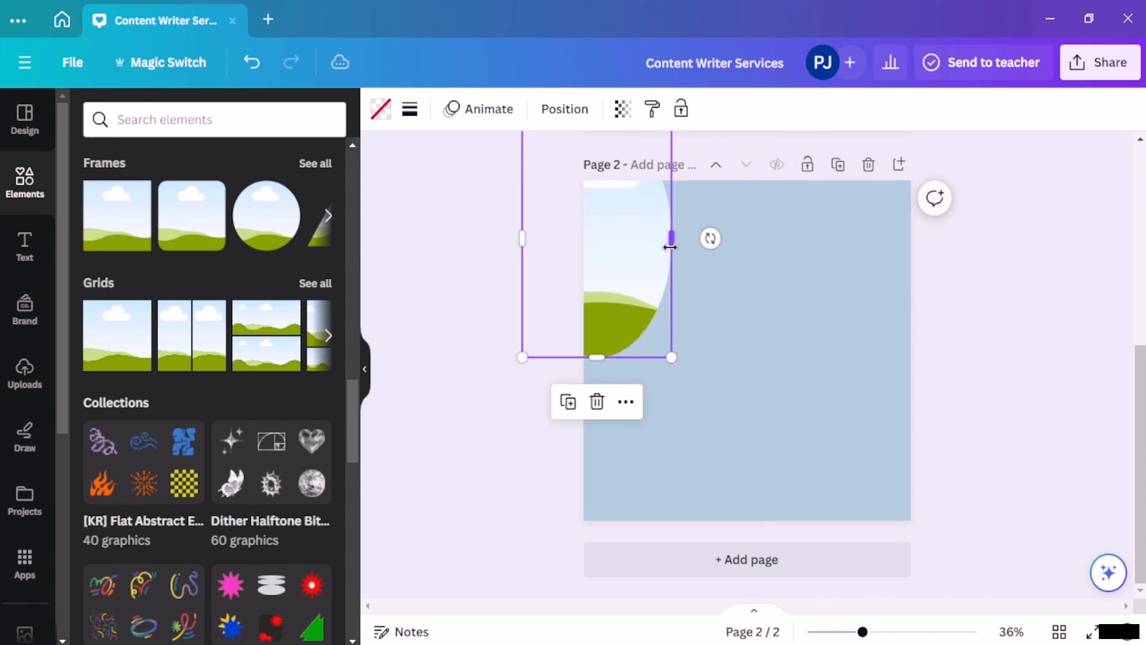
pyautogui.hotkey('ctrl', 'z')
pyautogui.hotkey('ctrl', 'z')
pyautogui.hotkey('ctrl', 'z')
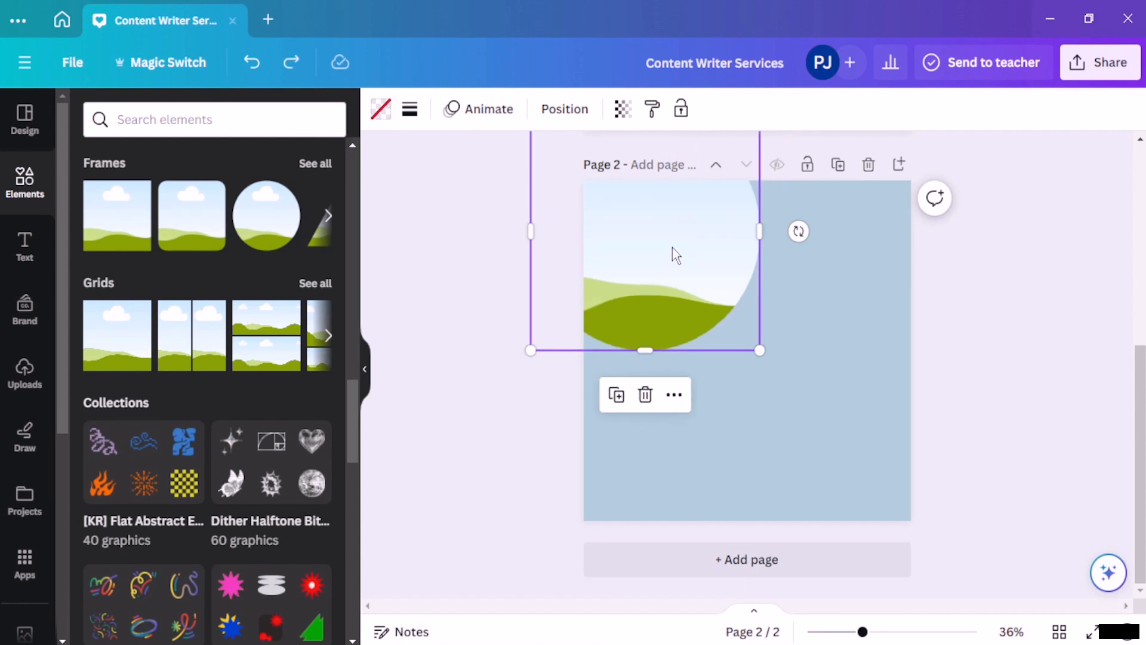
# Shift the circular frame slightly down and to the right within the upper-left corner of page 2
pyautogui.moveTo(672, 247)
pyautogui.mouseDown()
pyautogui.moveTo(698, 304)
pyautogui.moveTo(783, 330)
pyautogui.moveTo(696, 294)
pyautogui.moveTo(669, 268)
pyautogui.mouseUp()
pyautogui.press('Right')
pyautogui.press('Right')
pyautogui.press('Right')
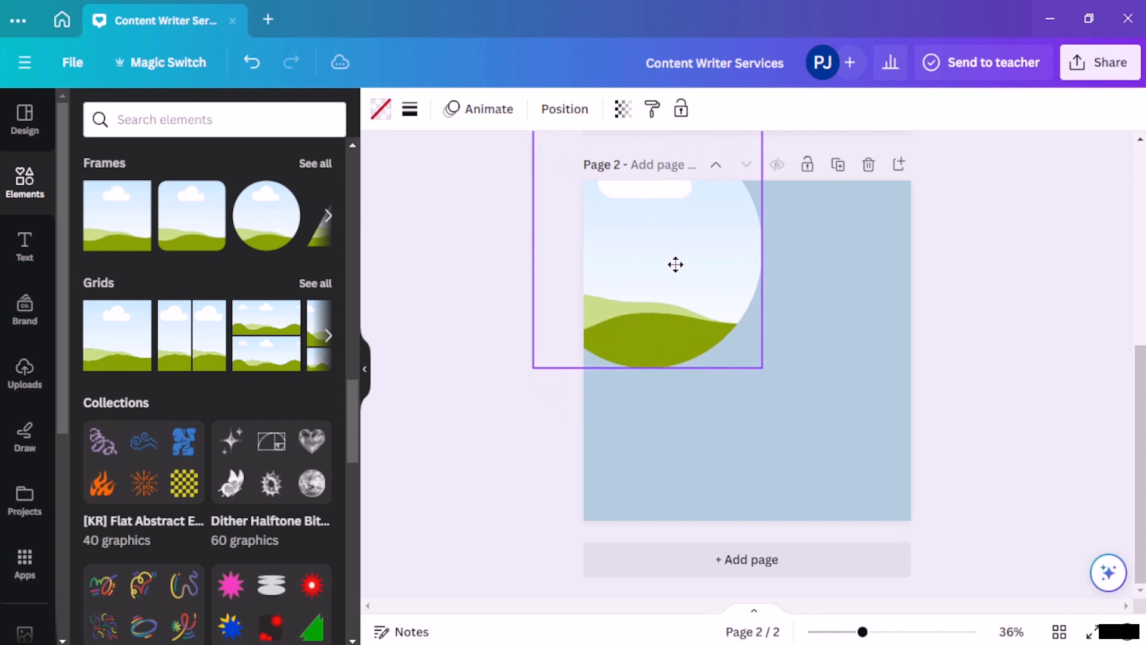
pyautogui.click(436, 277)
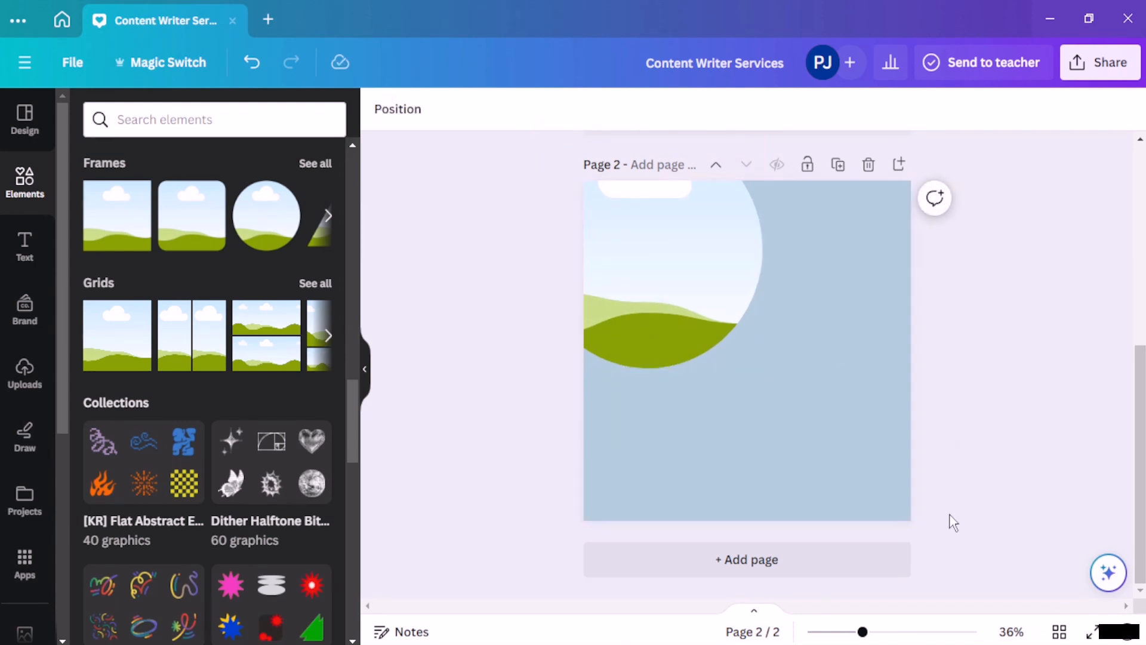
# Search the element library for "spa" and limit the results to photos
pyautogui.click(593, 339)
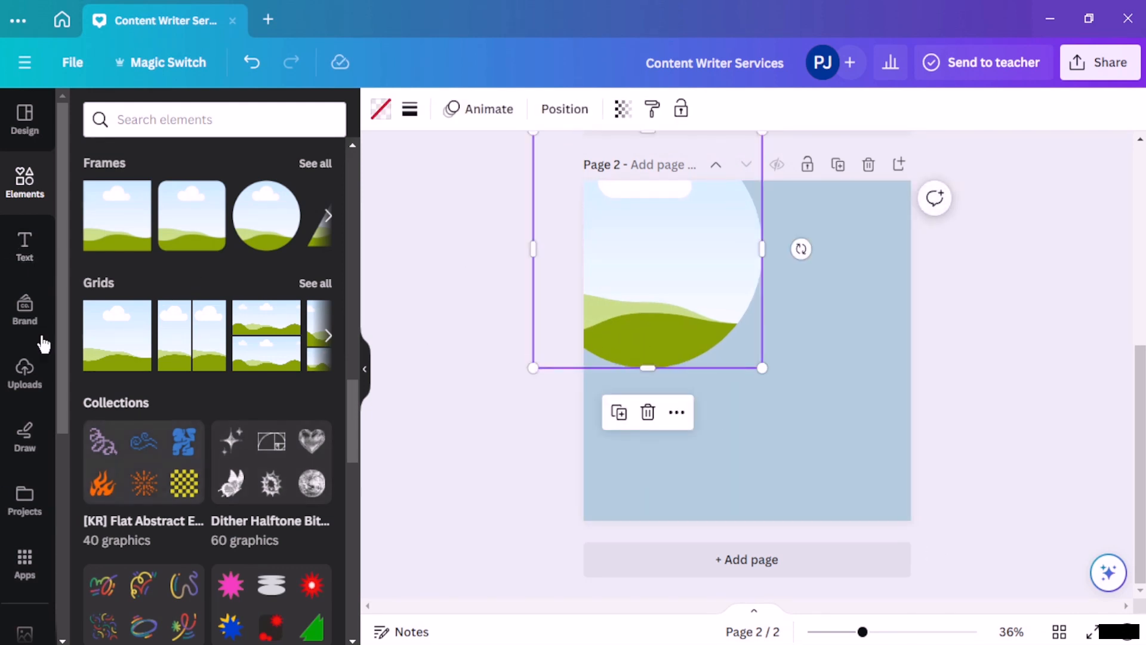
pyautogui.scroll(15, 161, 323)
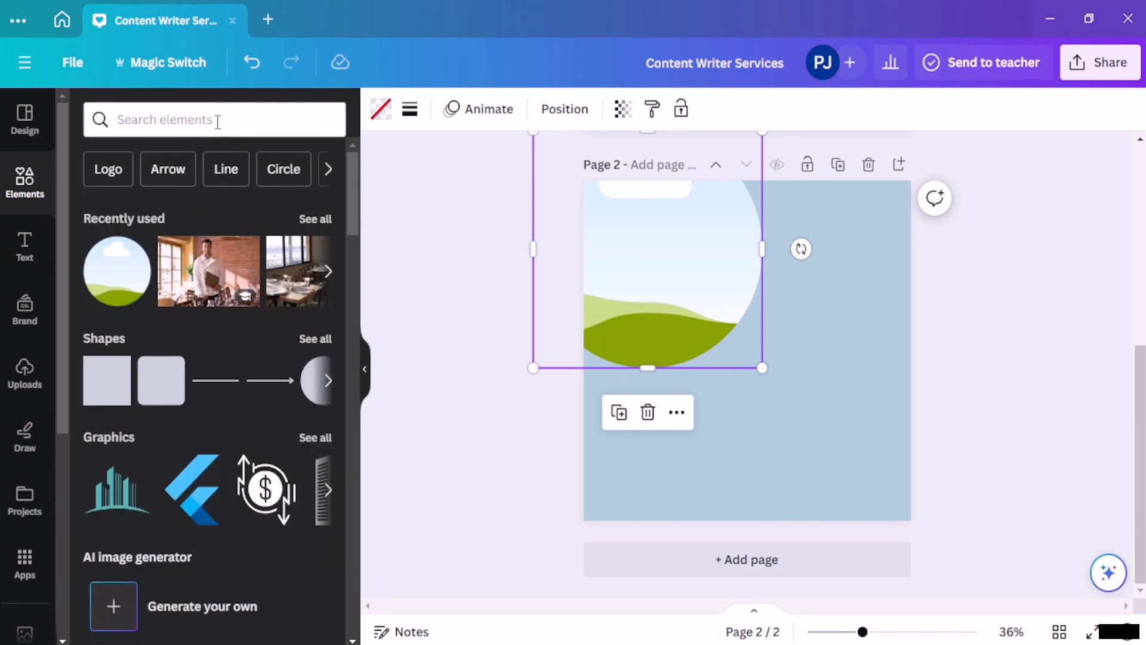
pyautogui.click(218, 121)
pyautogui.click(725, 281)
pyautogui.click(242, 129)
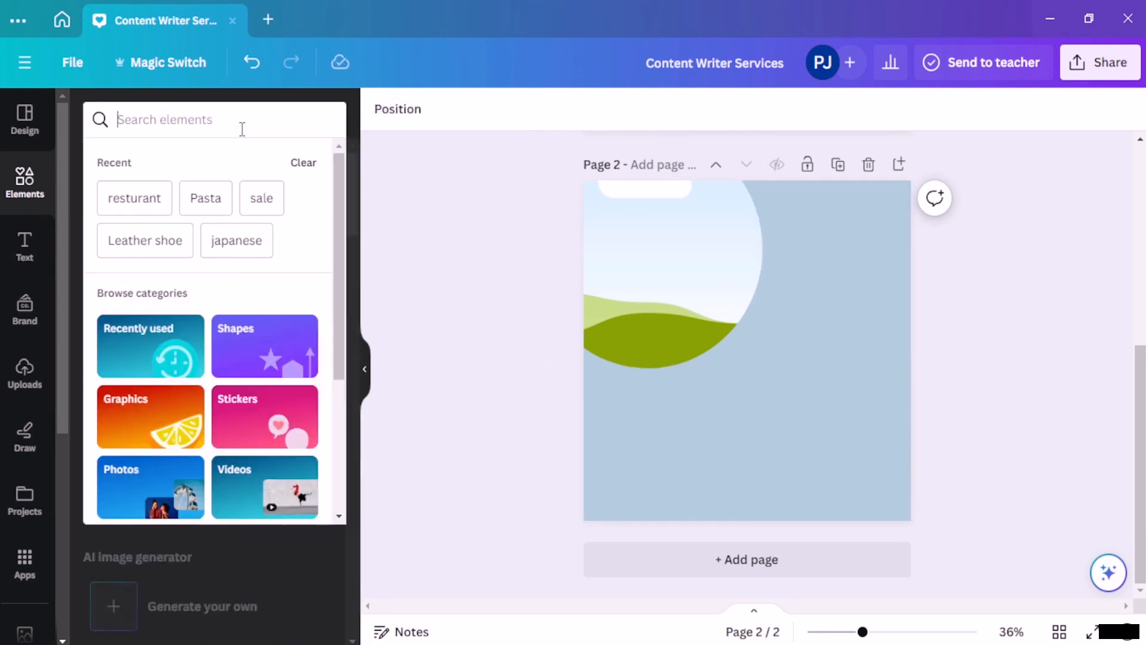
pyautogui.write('spa')
pyautogui.press('Return')
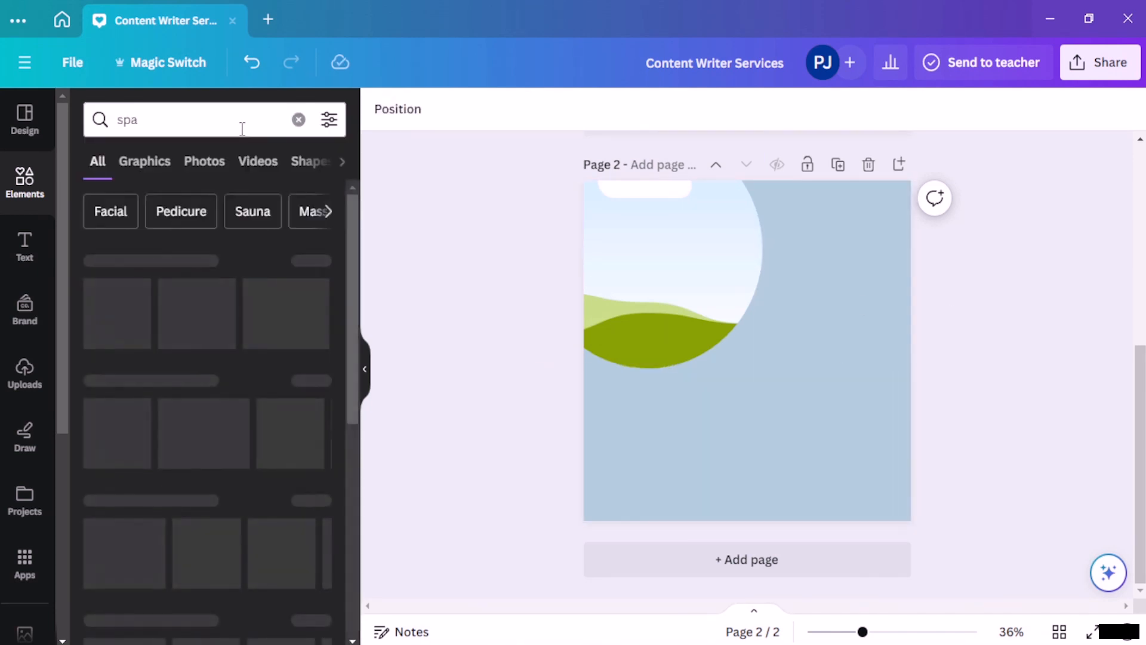
pyautogui.click(212, 163)
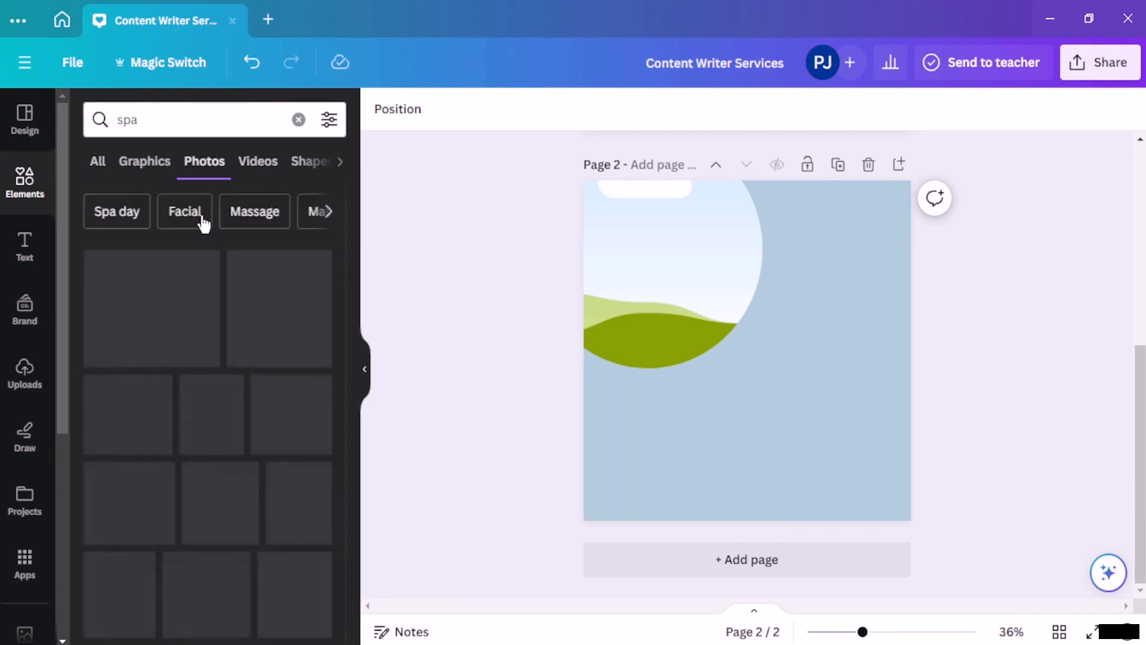
# Fill the circular frame with the spa photo of white towels, a candle and stones
pyautogui.scroll(-5, 221, 462)
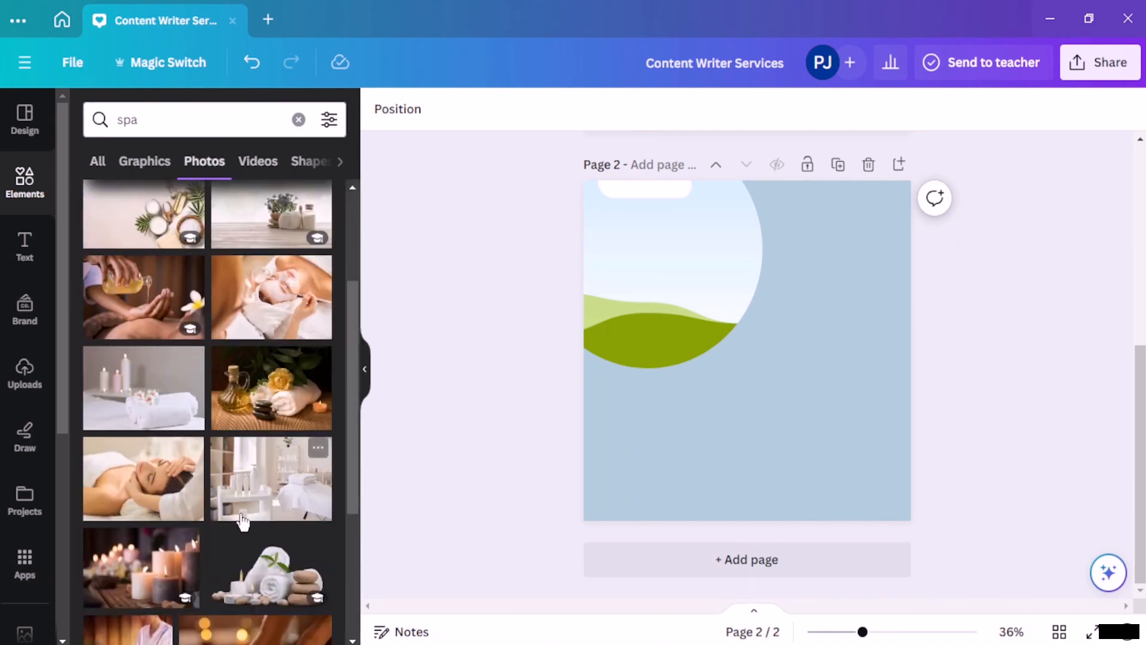
pyautogui.scroll(-2, 251, 522)
pyautogui.scroll(-2, 221, 576)
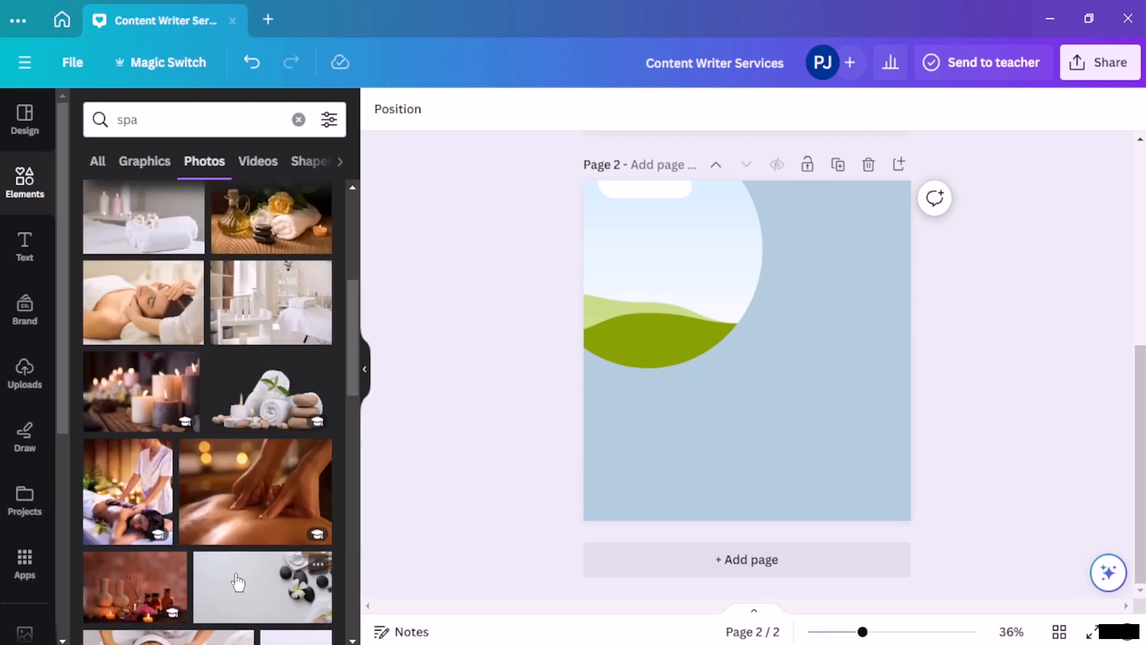
pyautogui.click(268, 394)
pyautogui.moveTo(719, 398); pyautogui.dragTo(681, 319)
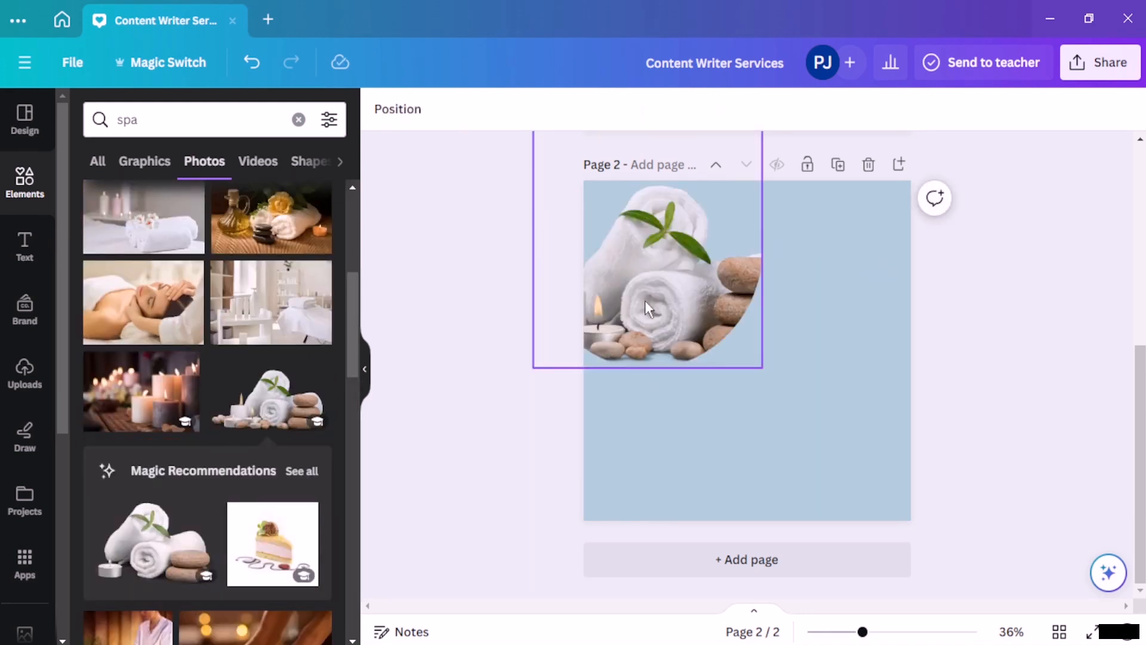
# Replace the frame's picture with the photo of purple rolled towels, lit candles and pink flowers
pyautogui.scroll(-10, 232, 399)
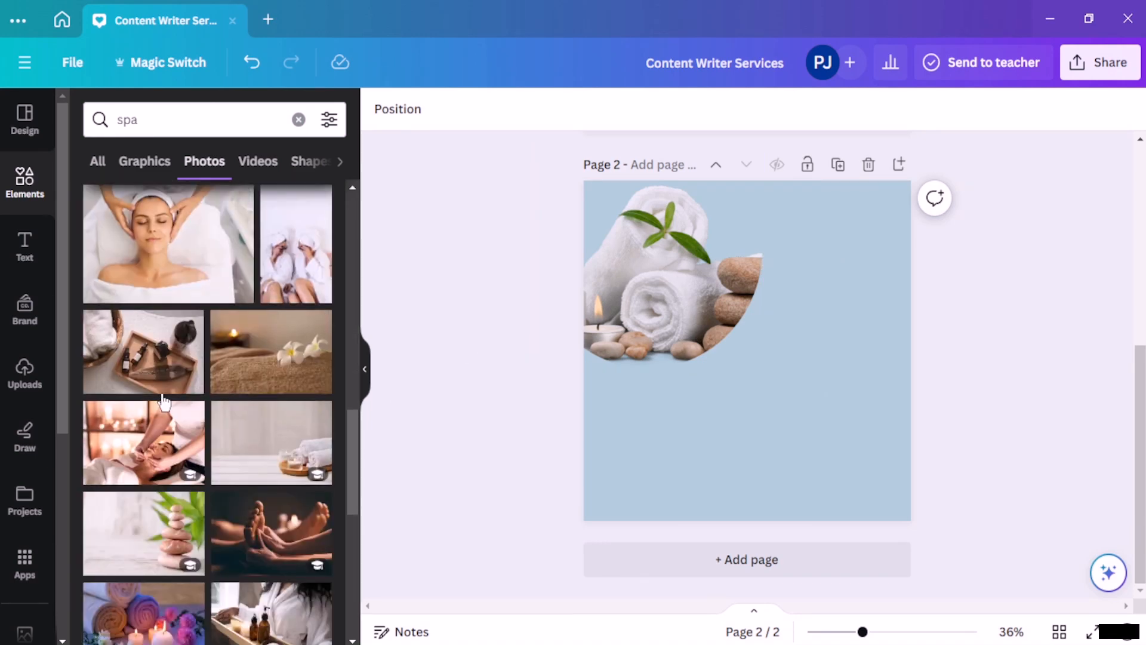
pyautogui.scroll(-5, 236, 418)
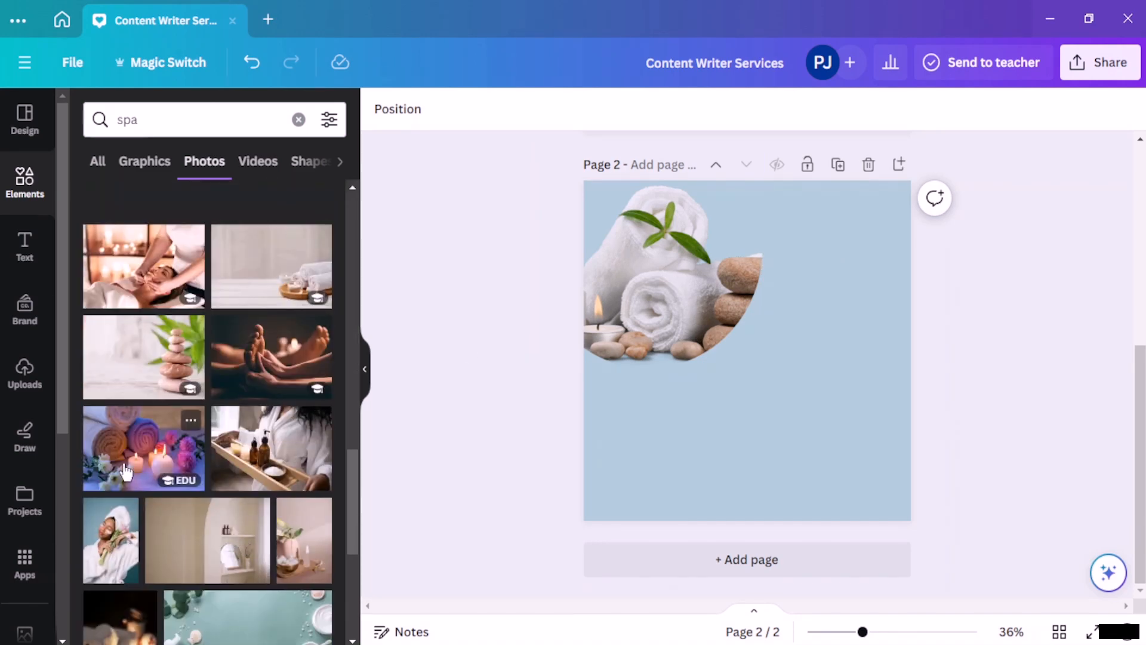
pyautogui.click(143, 448)
pyautogui.moveTo(776, 388); pyautogui.dragTo(715, 324)
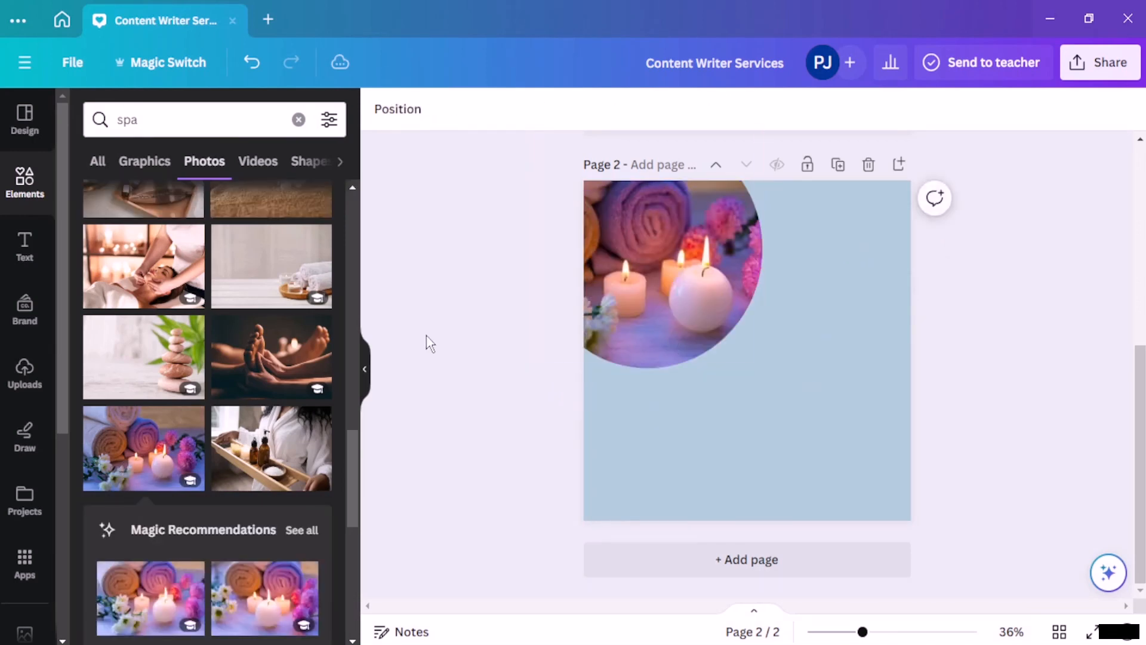
# Replace the frame's picture with the photo of two women in white bathrobes and head towels
pyautogui.scroll(-6, 226, 388)
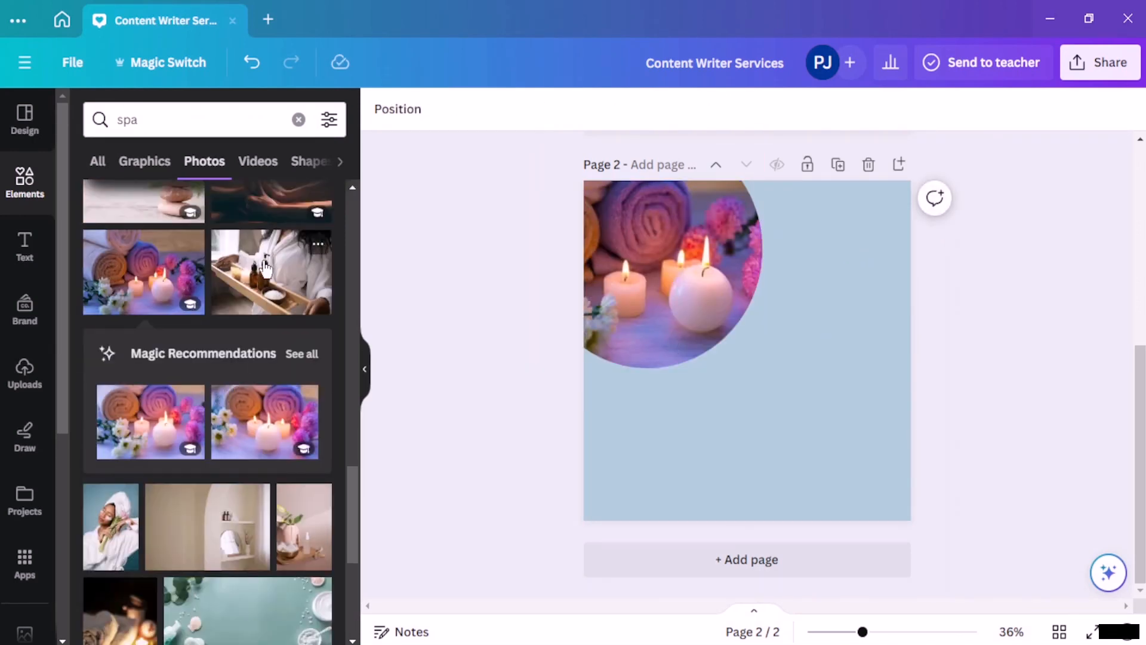
pyautogui.scroll(-3, 197, 466)
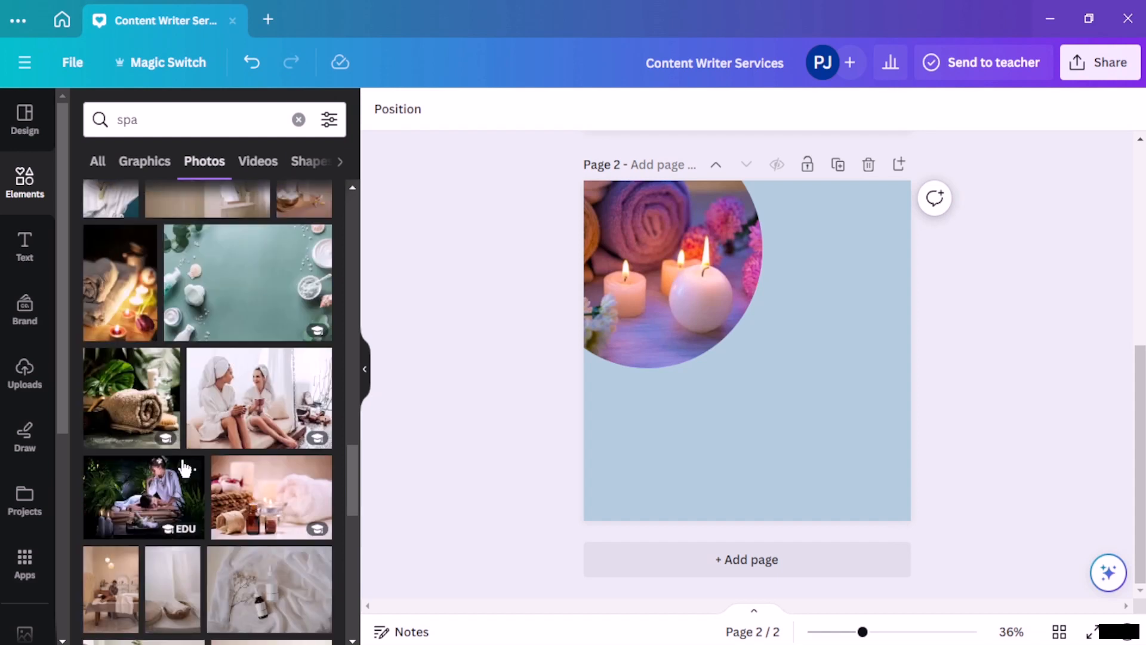
pyautogui.click(264, 403)
pyautogui.moveTo(643, 403); pyautogui.dragTo(618, 288)
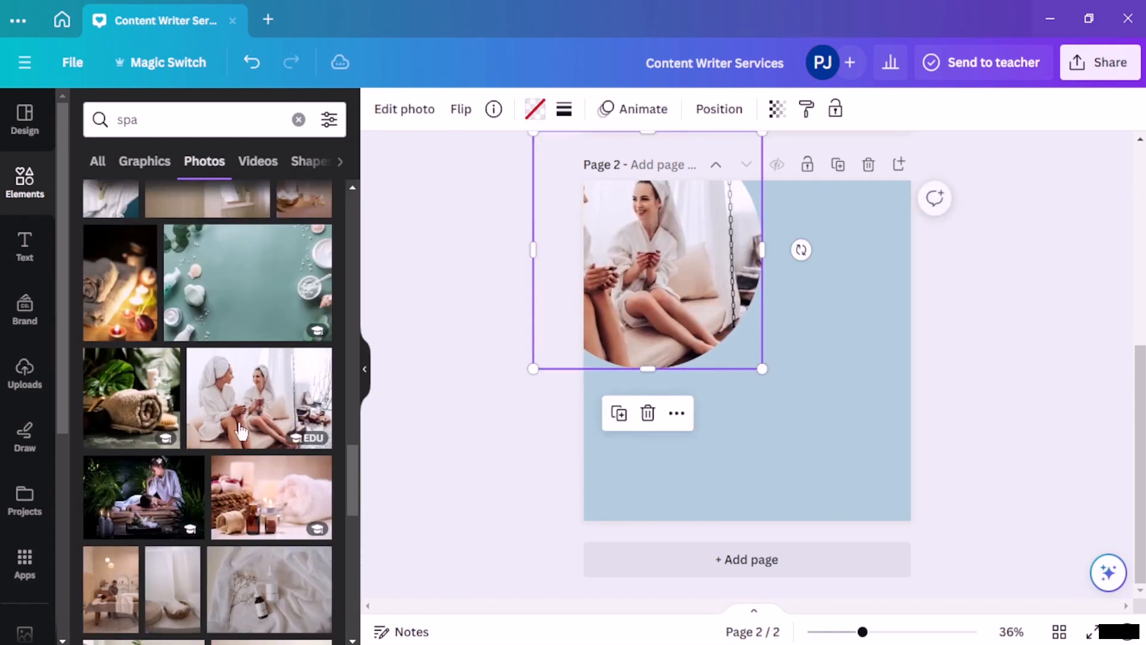
# Fill the circular frame with the photo of a brown rolled towel in front of green leaves
pyautogui.moveTo(428, 402); pyautogui.dragTo(614, 326)
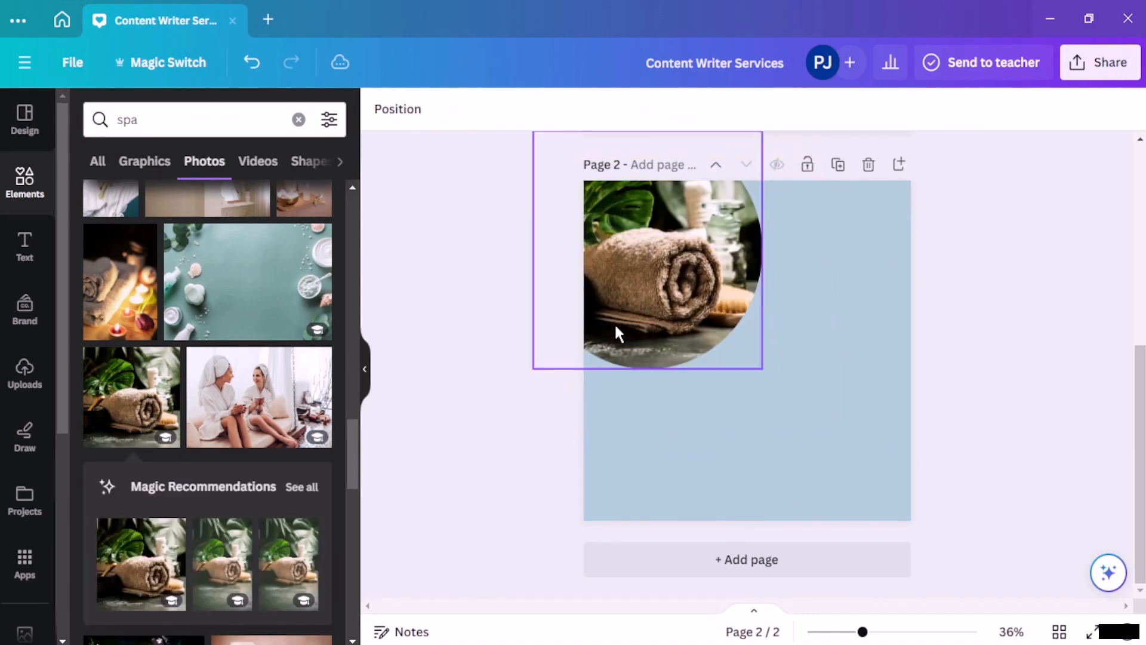
# Recolor the page 2 background with the light beige from the towel photo's colors
pyautogui.click(744, 412)
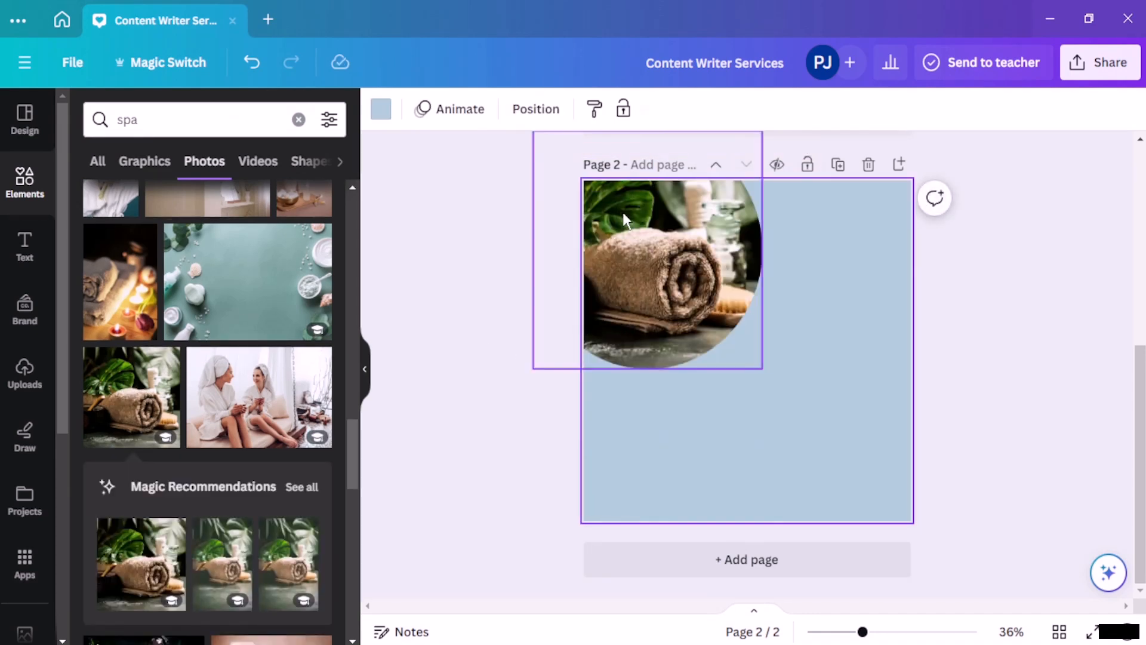
pyautogui.click(380, 111)
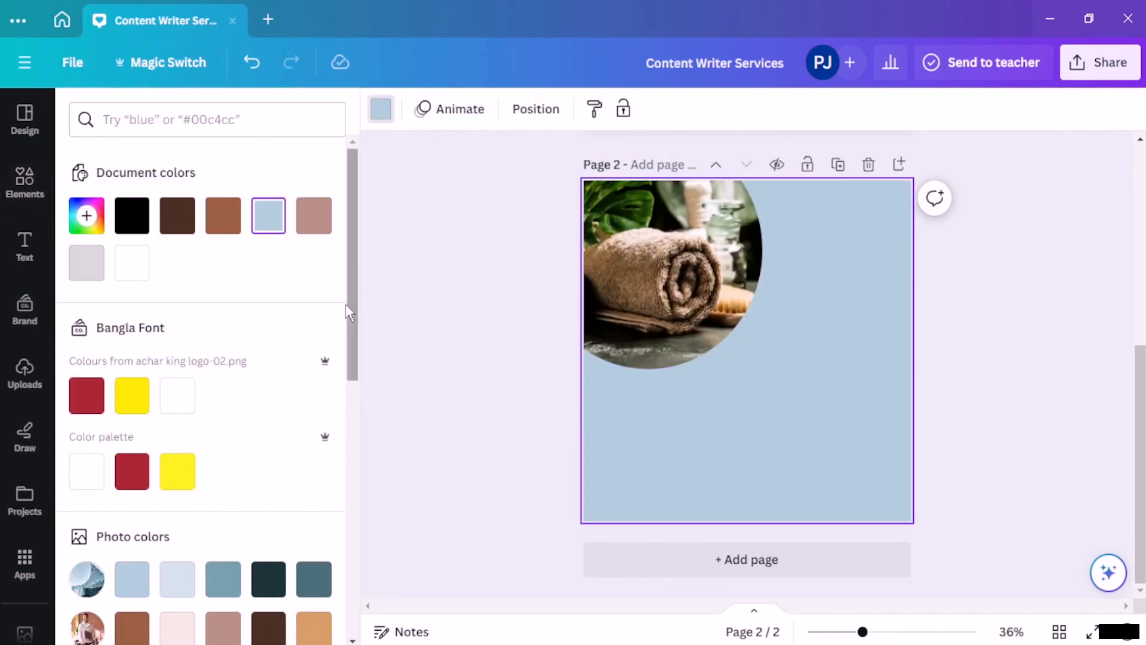
pyautogui.scroll(-2, 322, 325)
pyautogui.click(268, 512)
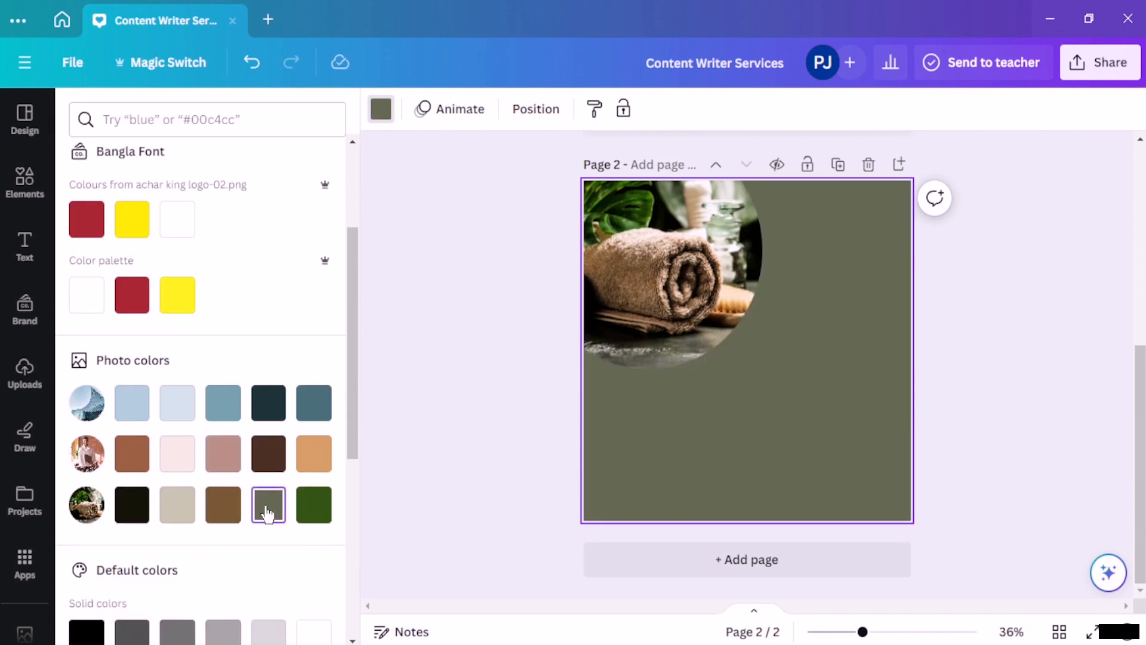
pyautogui.click(175, 515)
pyautogui.click(474, 316)
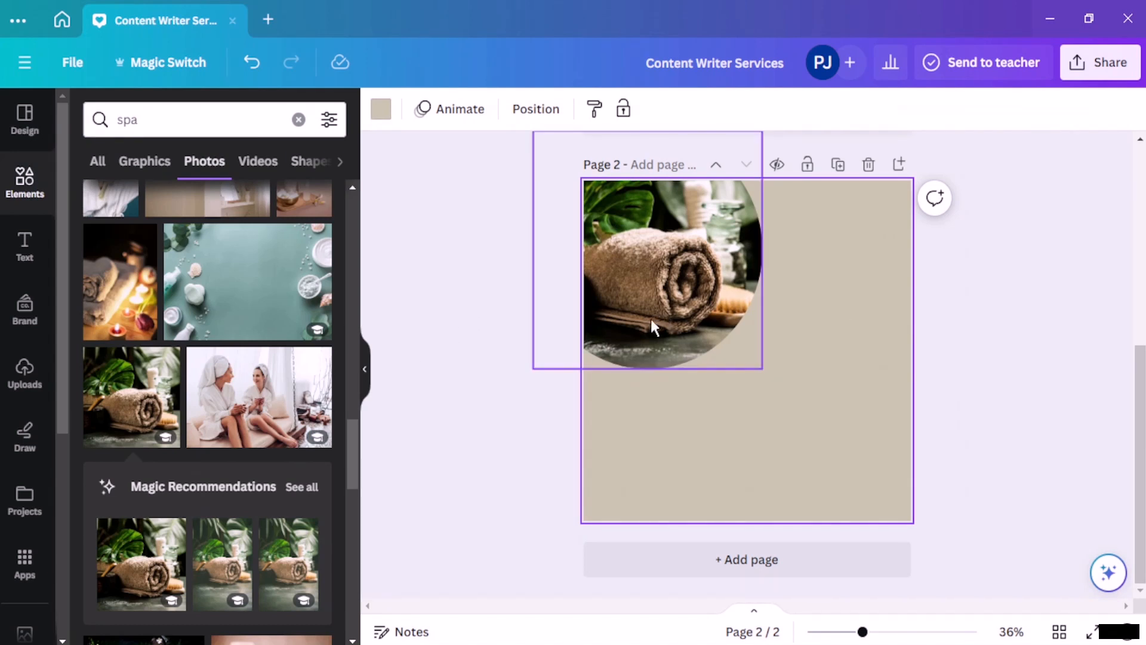
pyautogui.click(446, 240)
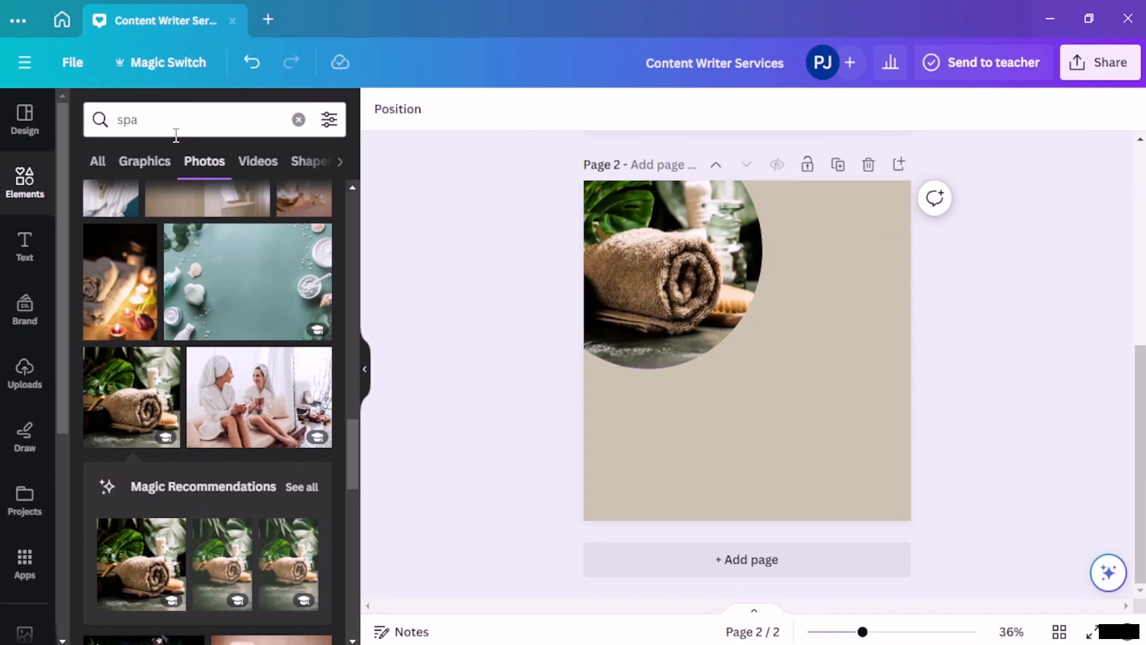
# Add the line-art lotus from the spa graphics, shrink it to icon size and place it near page 2's upper-right corner
pyautogui.click(148, 164)
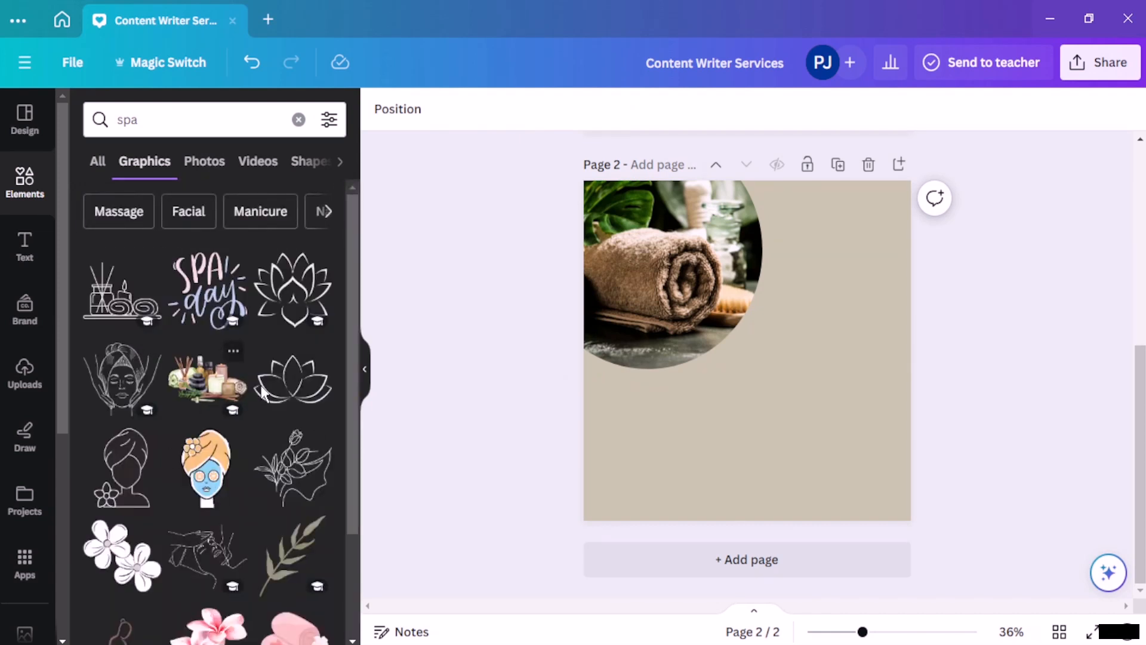
pyautogui.click(288, 298)
pyautogui.moveTo(749, 352); pyautogui.dragTo(828, 304)
pyautogui.moveTo(760, 239); pyautogui.dragTo(861, 224)
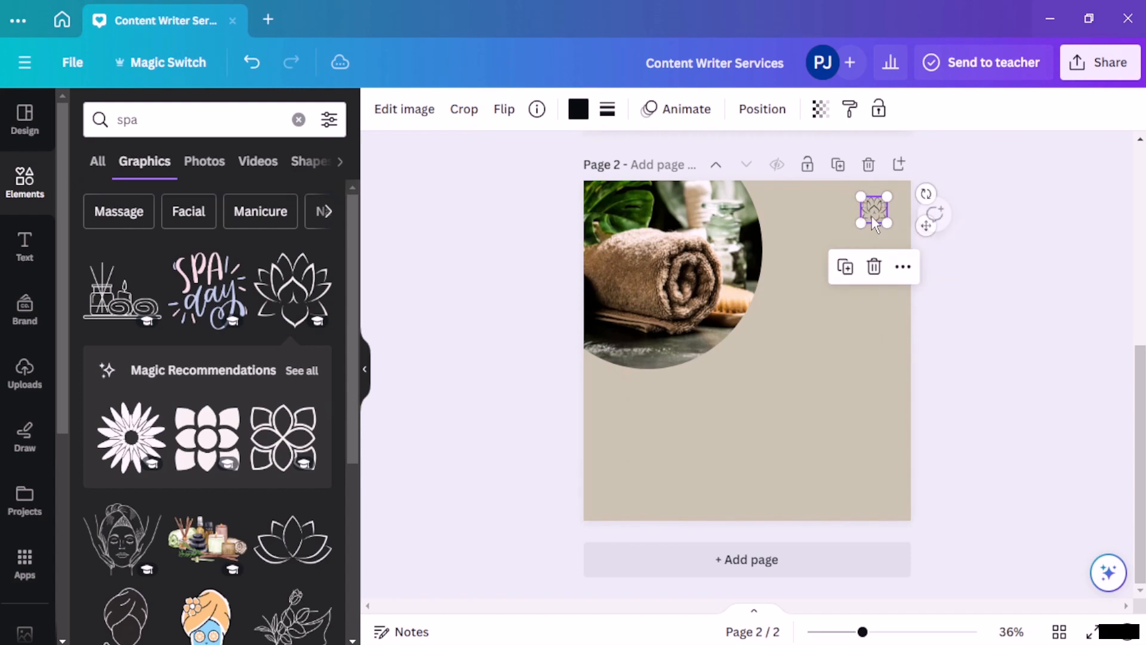
pyautogui.click(985, 213)
# Move the small lotus icon on page 2 to the left, near the upper margin, using page 1's logo placement as reference
pyautogui.scroll(5, 986, 219)
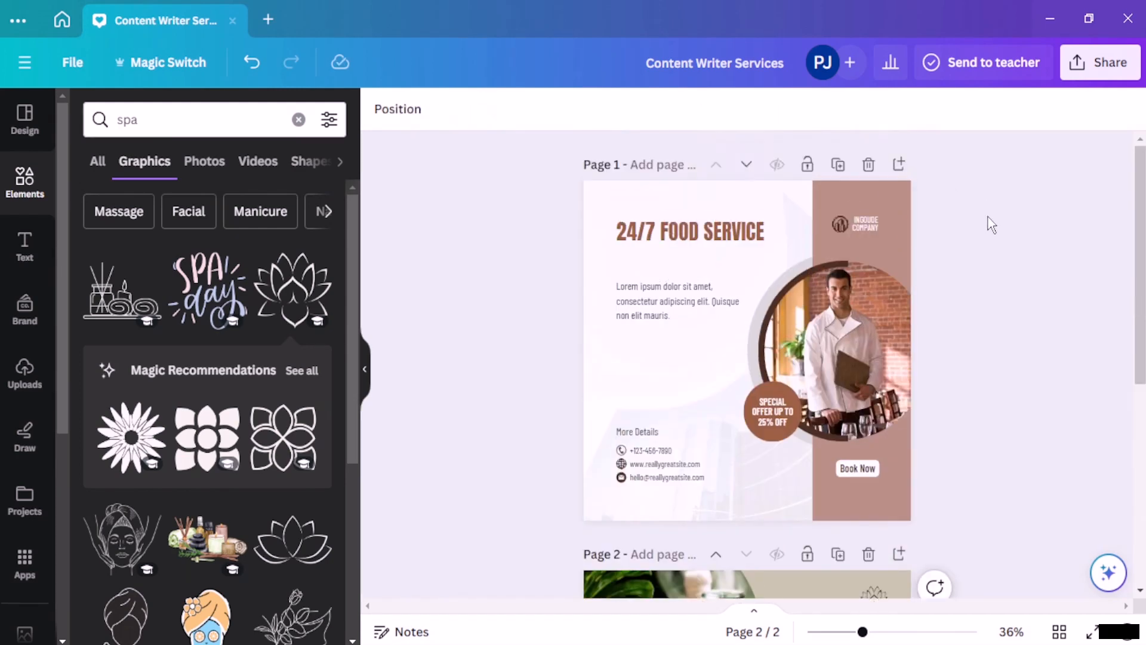
pyautogui.scroll(-5, 952, 366)
pyautogui.moveTo(875, 422); pyautogui.dragTo(842, 418)
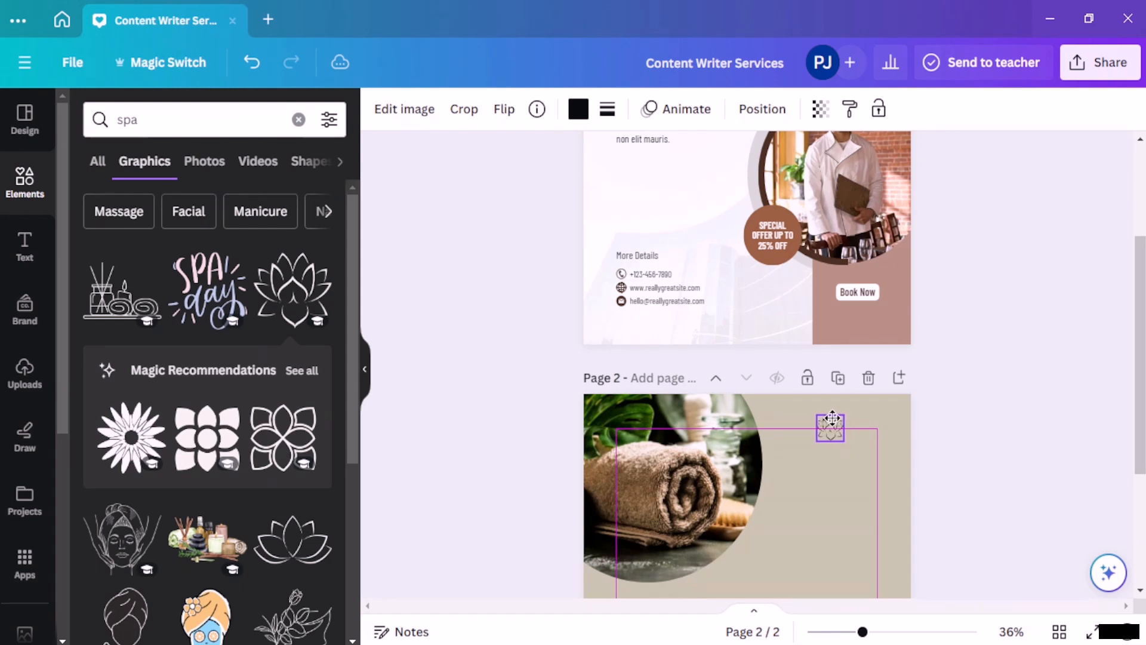
# Nudge the lotus icon along page 2's upper margin and add a text box just to the right of it
pyautogui.moveTo(825, 418); pyautogui.dragTo(825, 419)
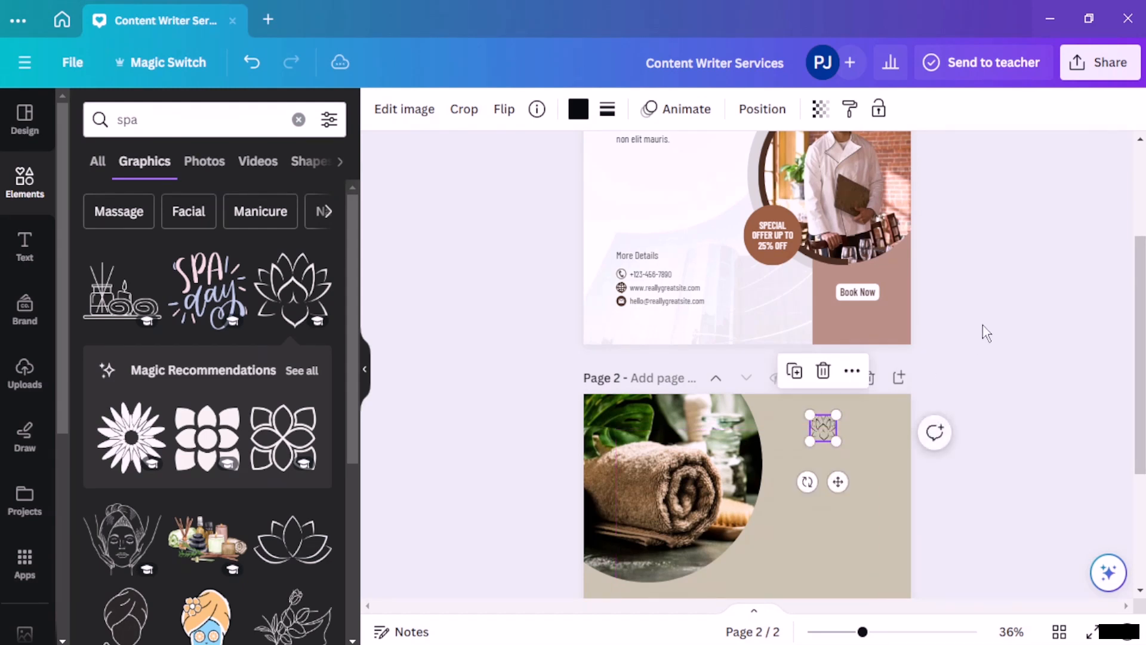
pyautogui.click(978, 335)
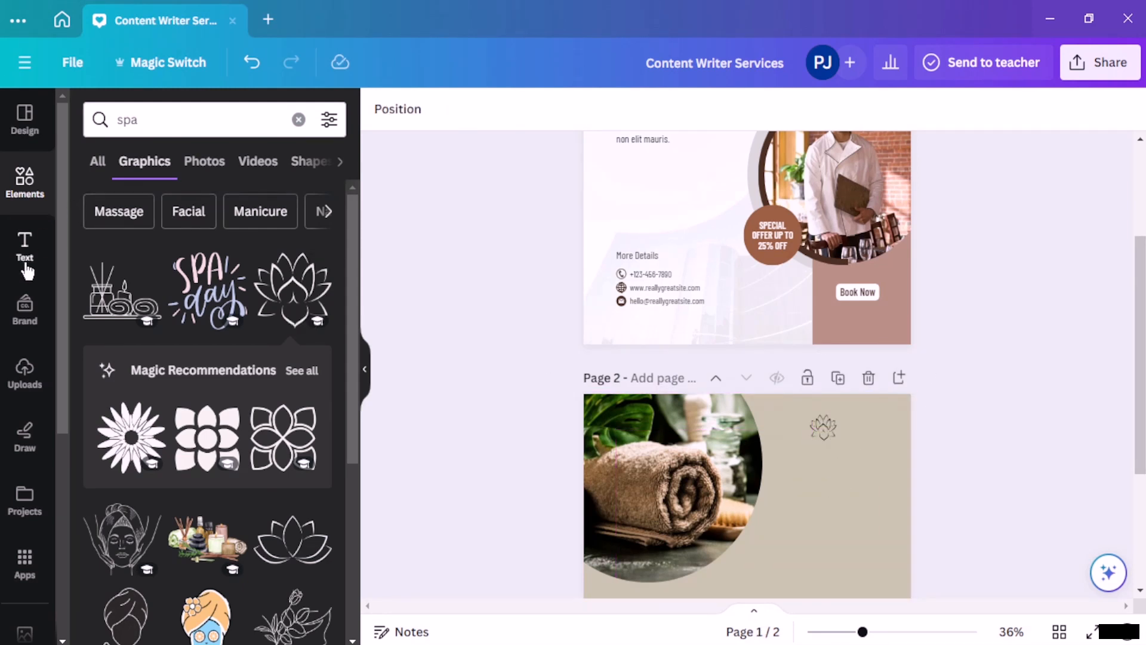
pyautogui.click(26, 268)
pyautogui.click(215, 168)
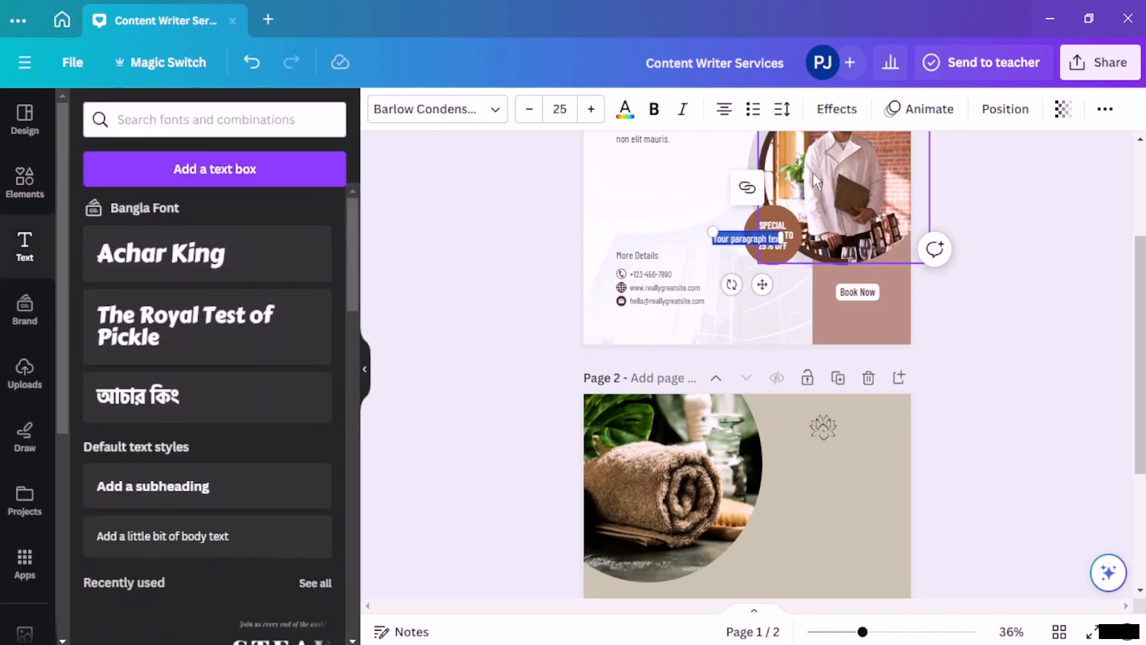
pyautogui.click(518, 235)
pyautogui.moveTo(735, 238); pyautogui.dragTo(859, 425)
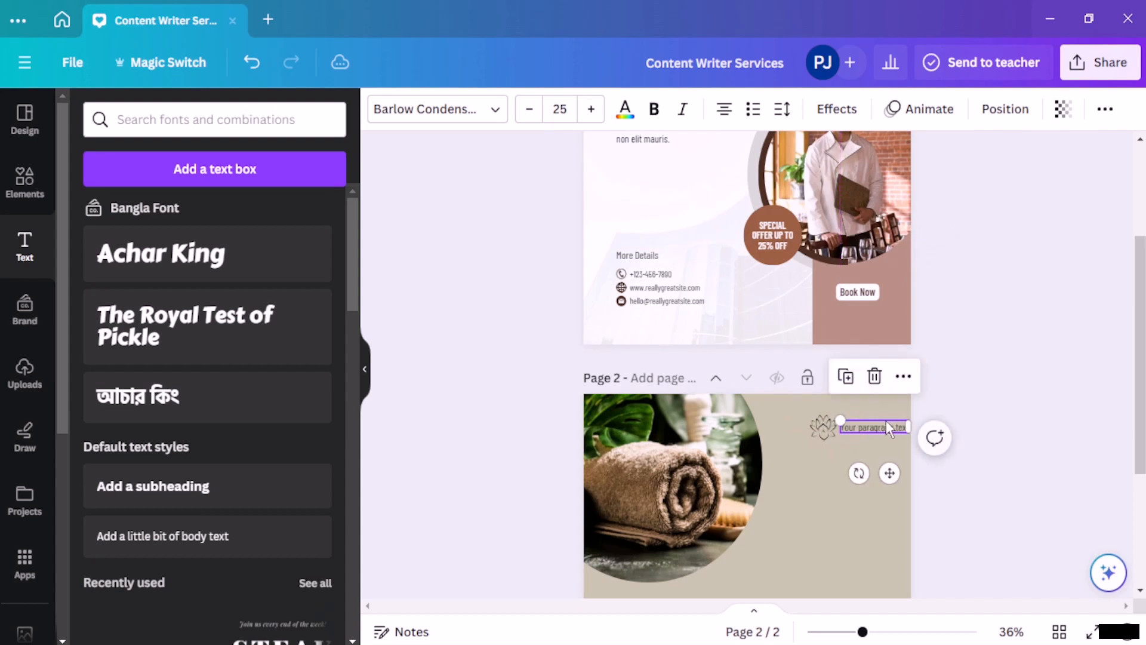
# Replace the placeholder text beside the lotus with "Relief" and set its font size to 35
pyautogui.doubleClick(873, 427)
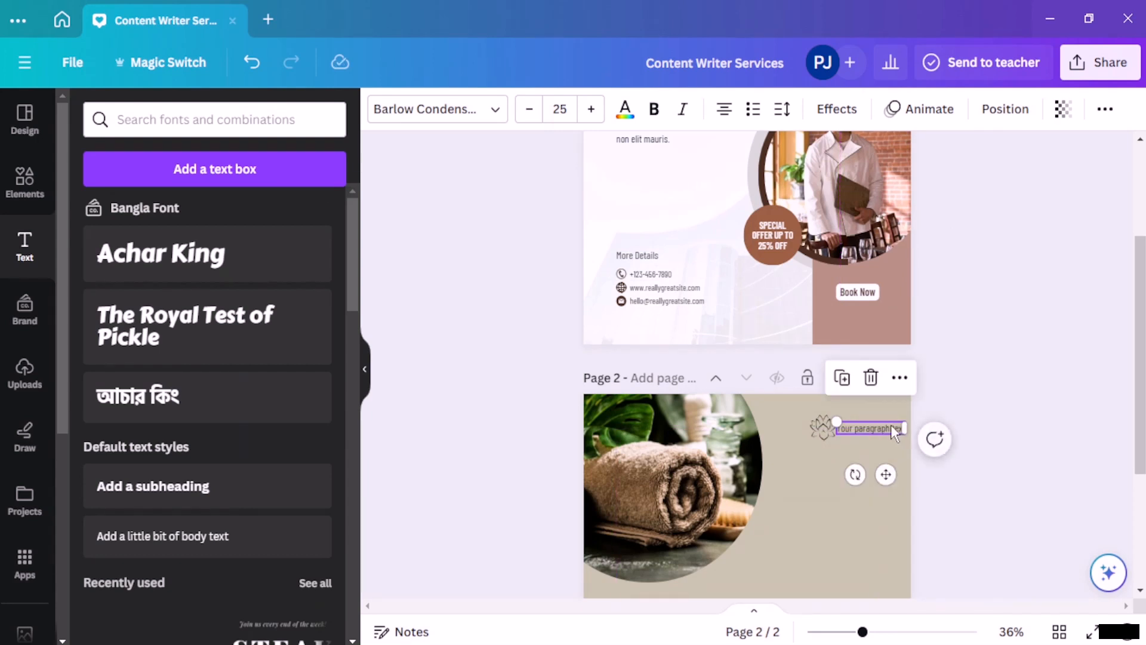
pyautogui.press('BackSpace')
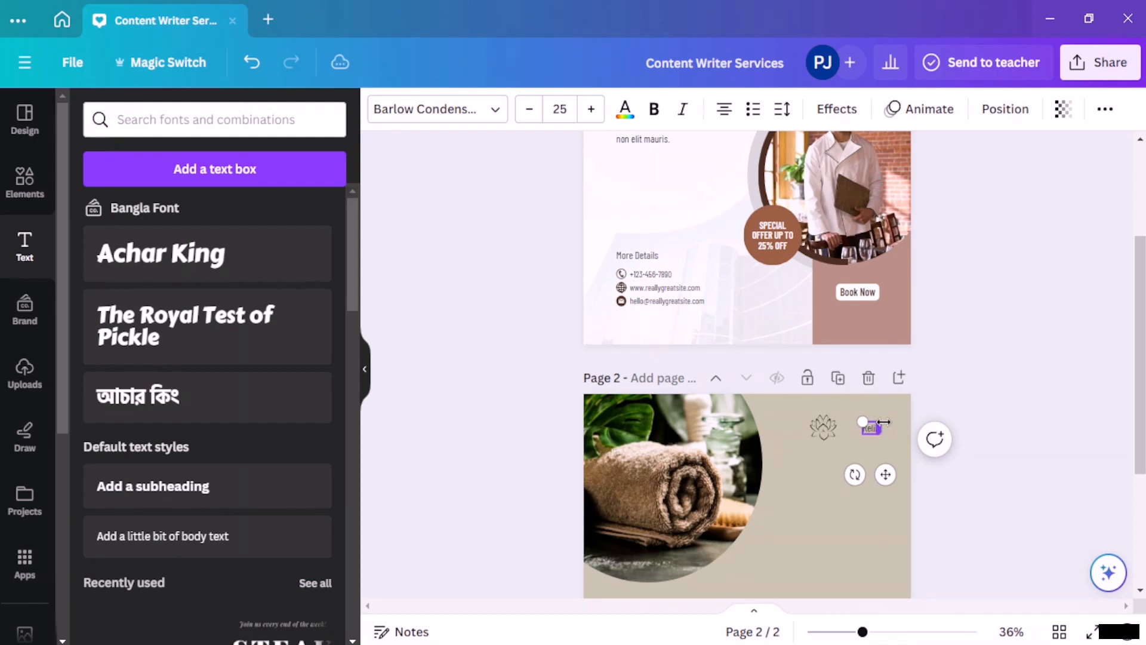
pyautogui.click(591, 110)
pyautogui.click(592, 112)
pyautogui.click(592, 110)
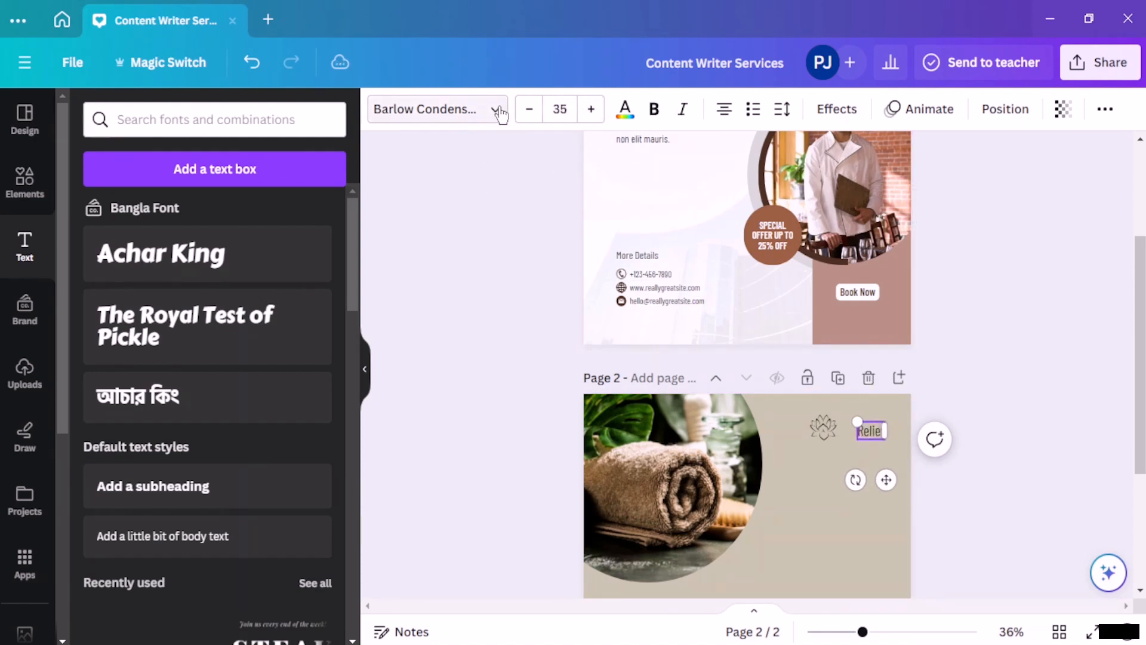
# Look through the font categories and apply the BM Hanna font from the Hangul category to the Relief text
pyautogui.click(496, 110)
pyautogui.scroll(-3, 207, 358)
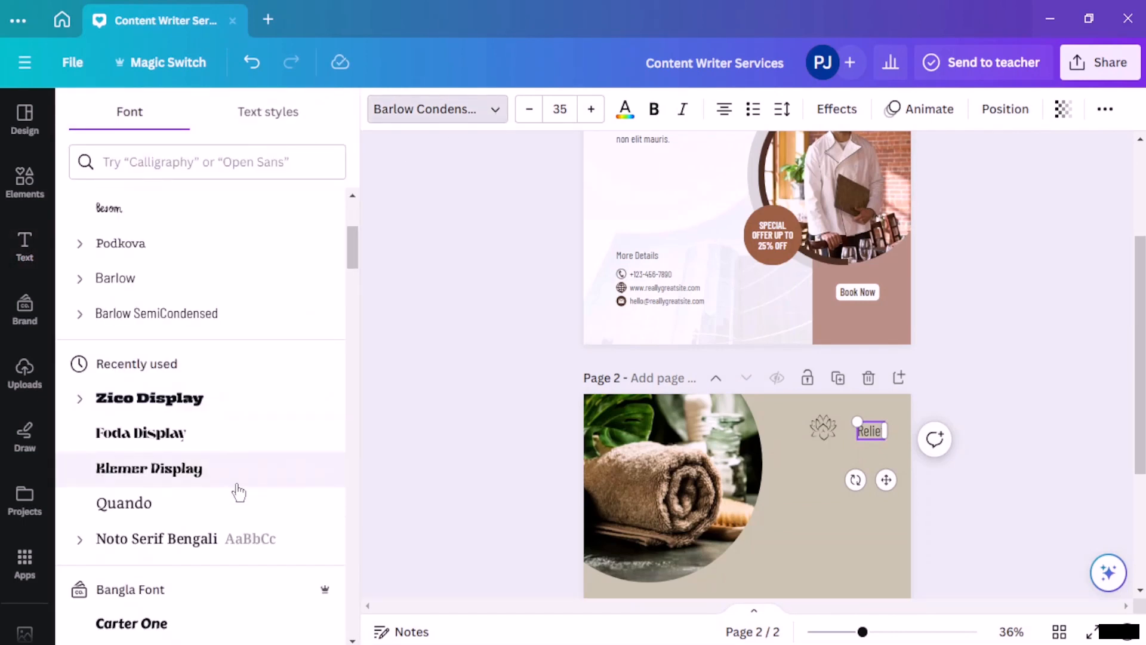
pyautogui.scroll(5, 202, 238)
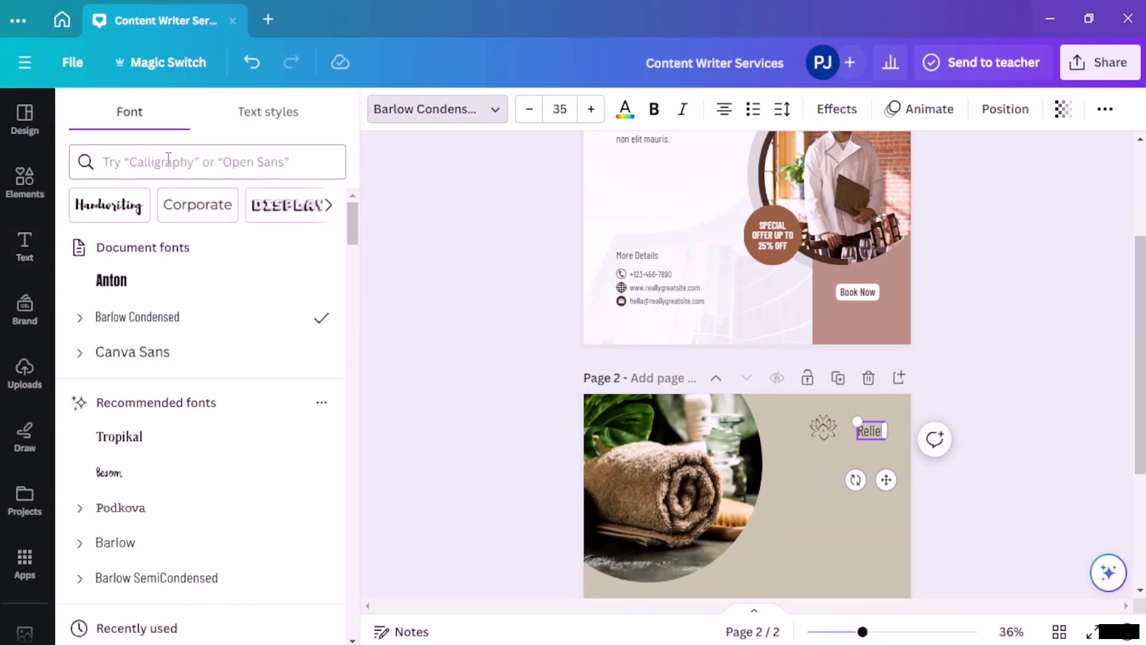
pyautogui.click(329, 208)
pyautogui.click(328, 208)
pyautogui.click(329, 208)
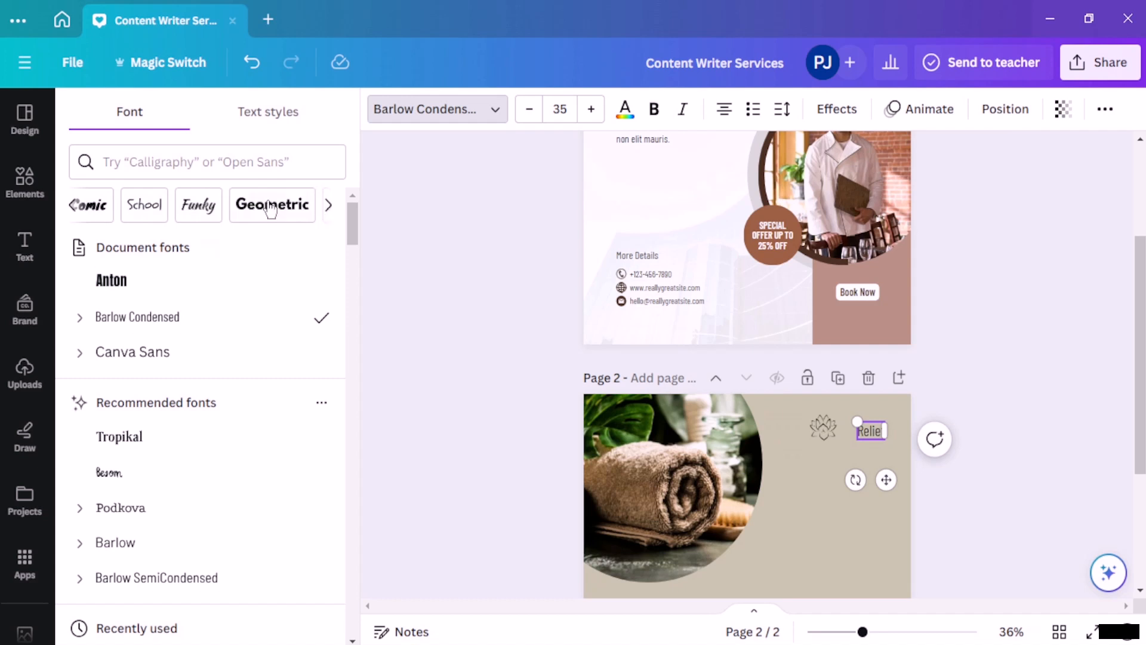
pyautogui.click(329, 208)
pyautogui.click(329, 208)
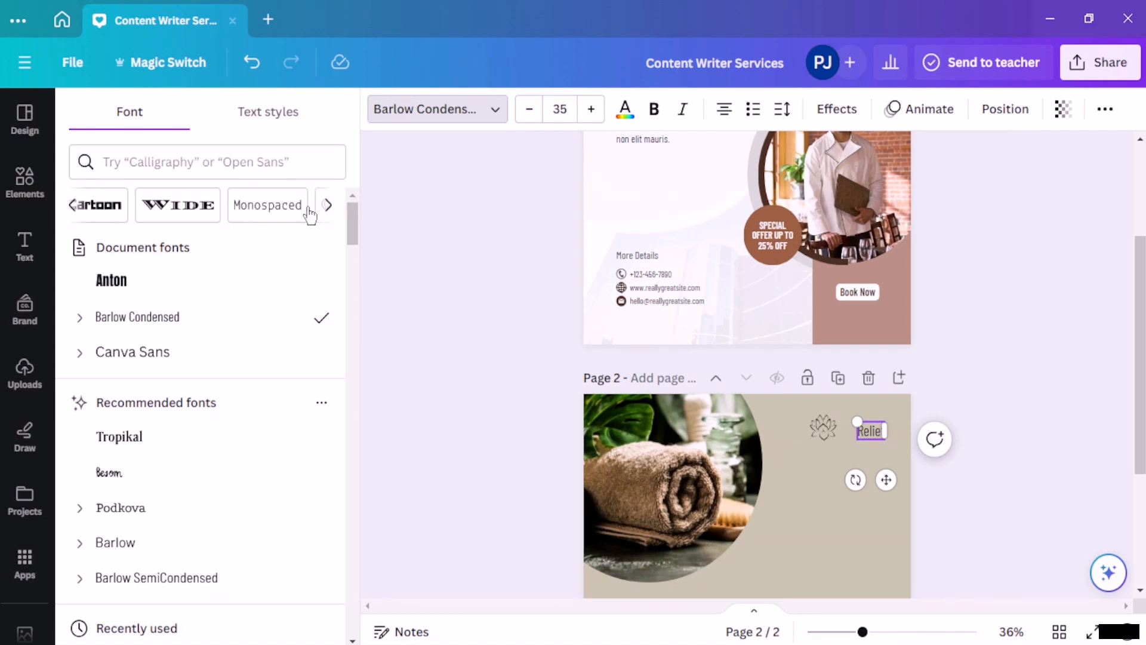
pyautogui.click(328, 208)
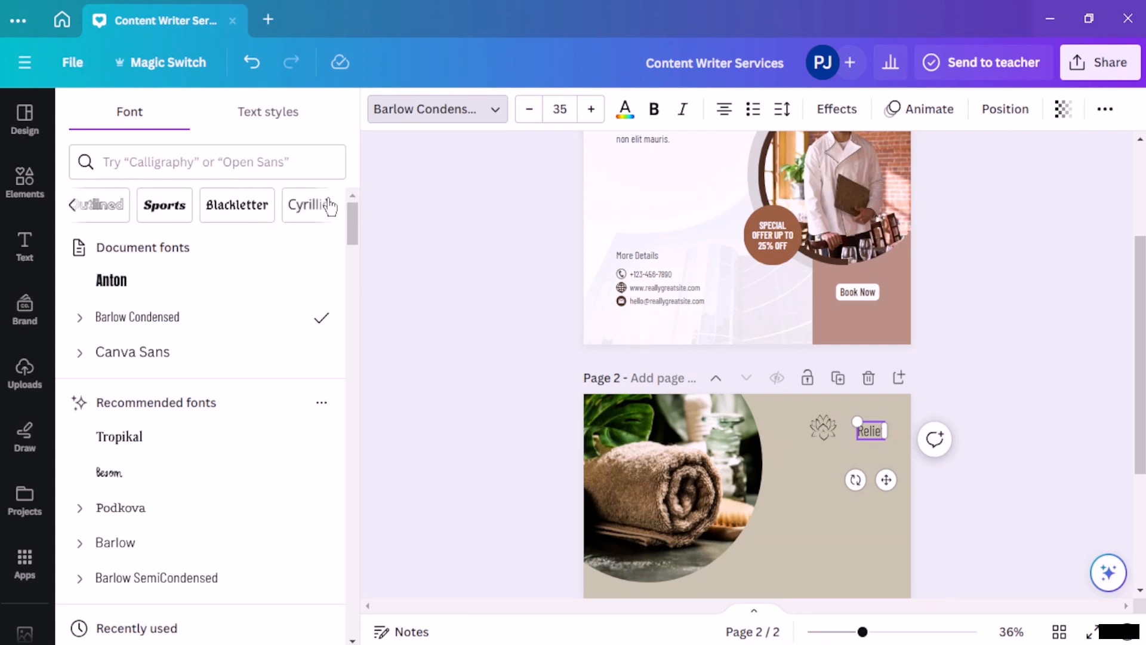
pyautogui.click(330, 208)
pyautogui.click(330, 208)
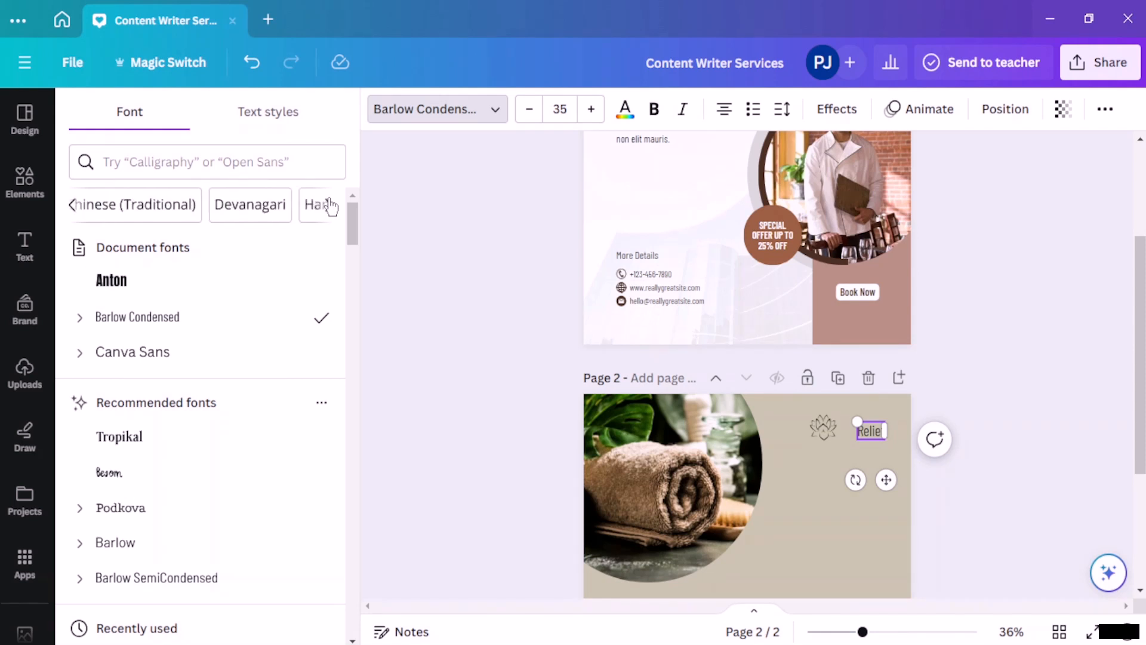
pyautogui.click(332, 207)
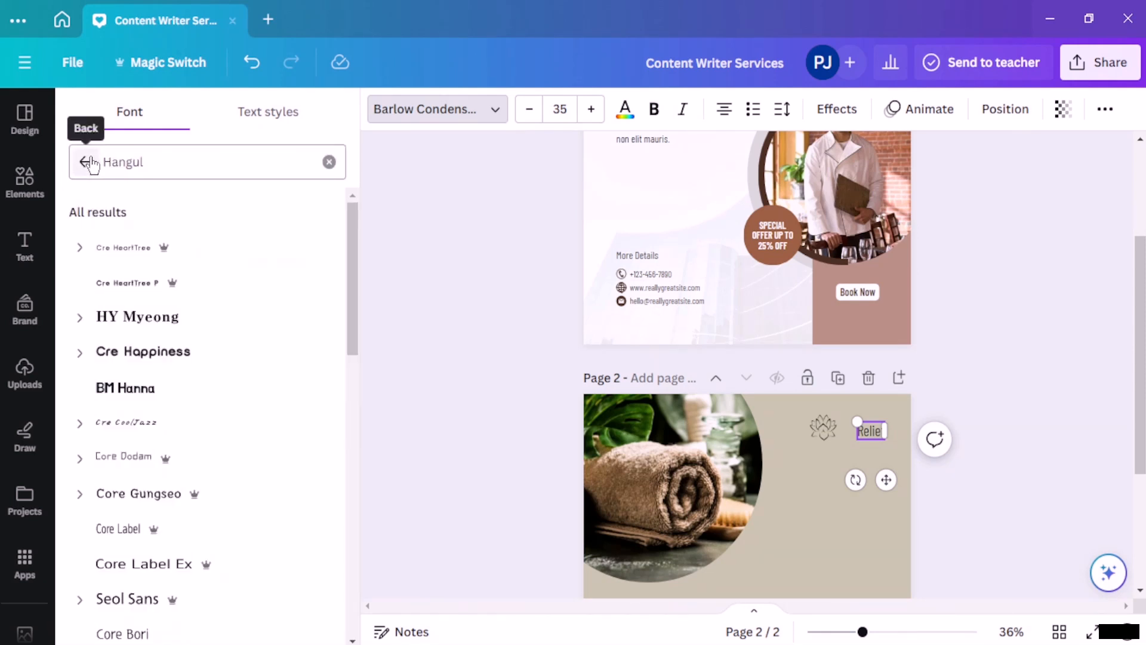
pyautogui.scroll(-2, 194, 300)
pyautogui.scroll(-2, 194, 299)
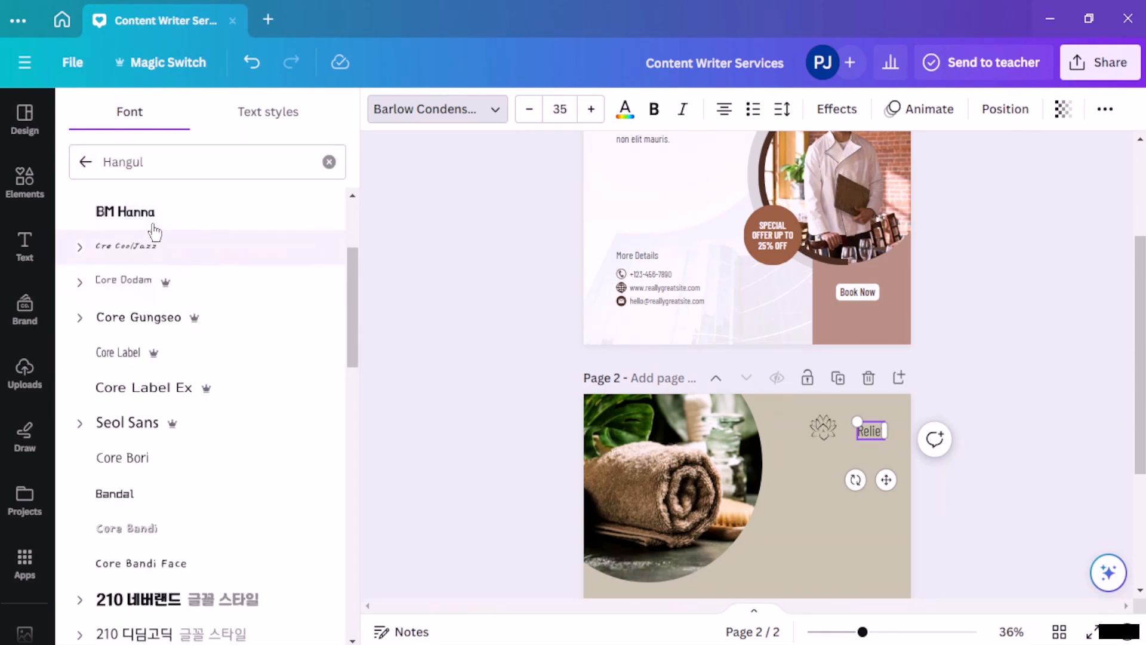
pyautogui.click(196, 227)
pyautogui.click(962, 341)
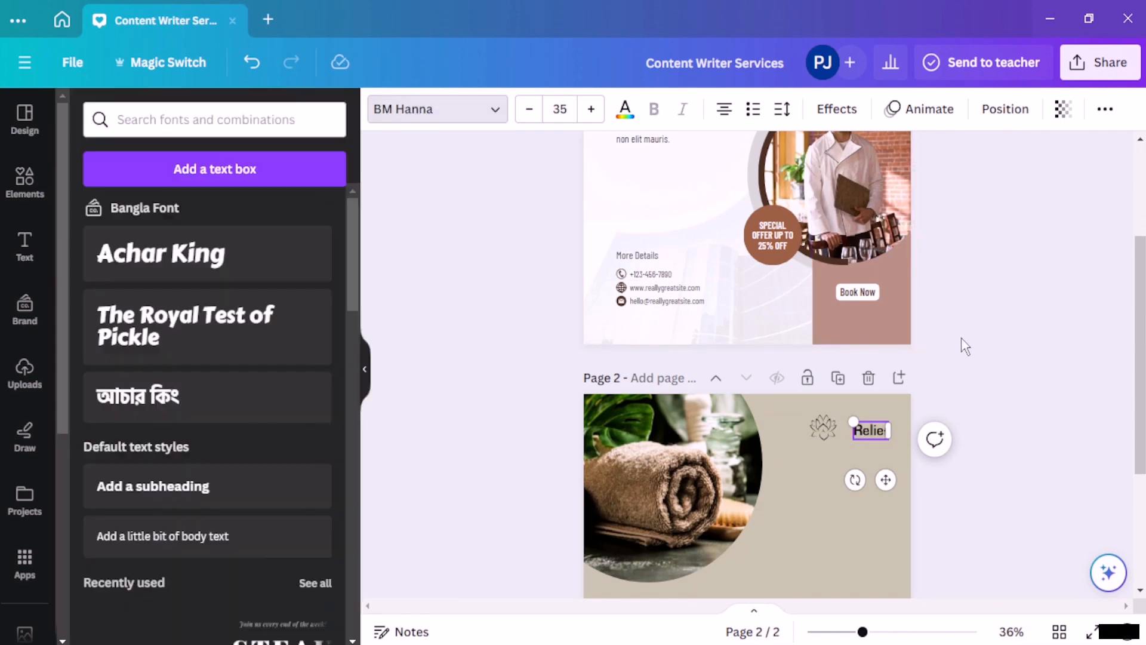
# Move the Relief text closer to the lotus icon and set its font to Angelina from the English fonts
pyautogui.moveTo(862, 431); pyautogui.dragTo(852, 429)
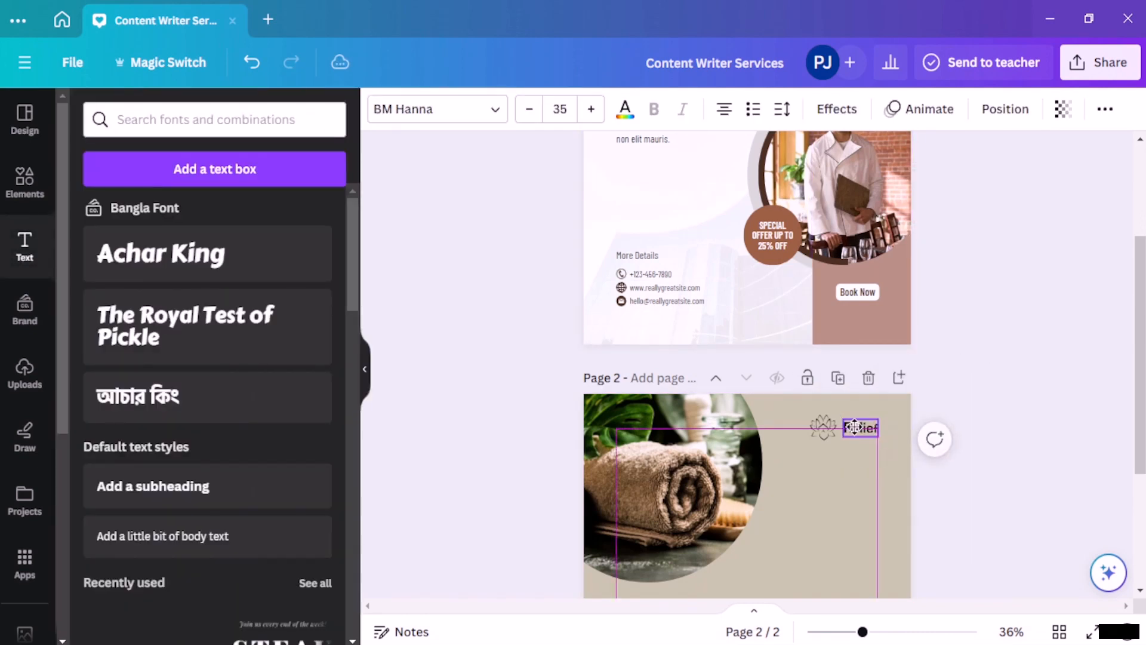
pyautogui.click(919, 407)
pyautogui.click(857, 427)
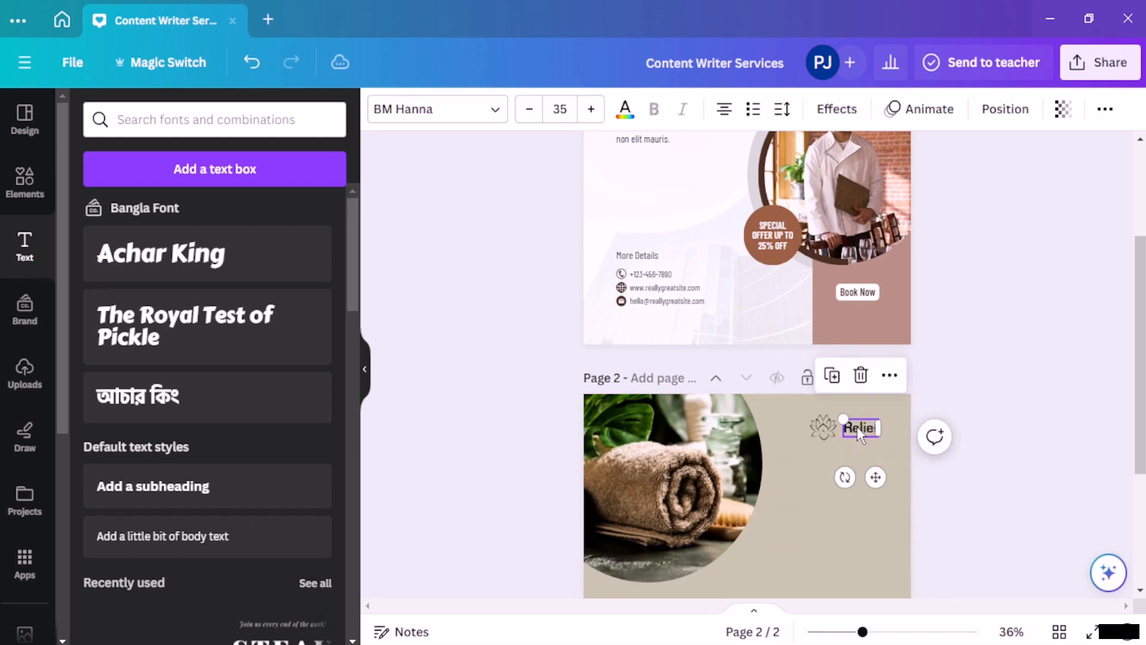
pyautogui.doubleClick(857, 426)
pyautogui.click(494, 110)
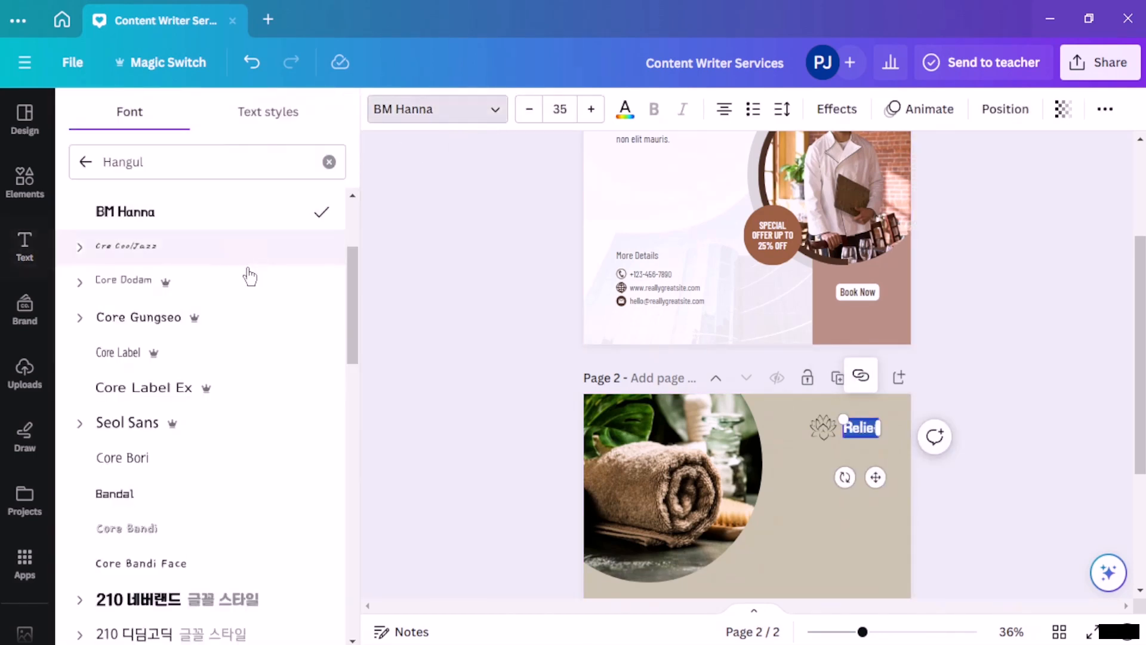
pyautogui.click(85, 162)
pyautogui.scroll(-10, 169, 263)
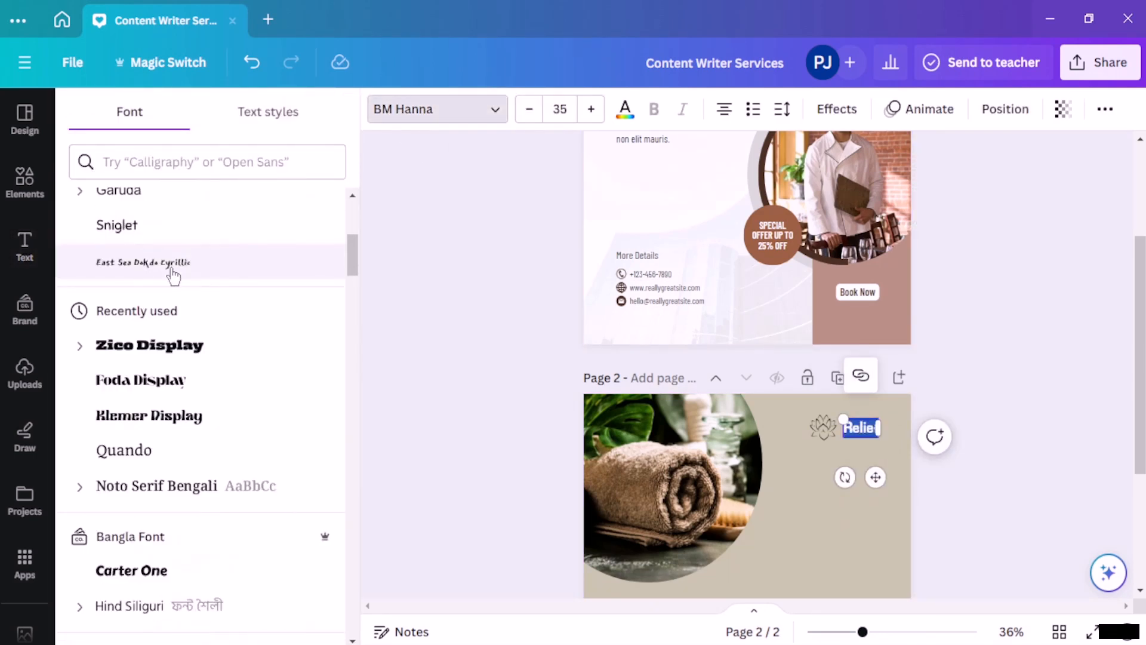
pyautogui.scroll(-15, 194, 428)
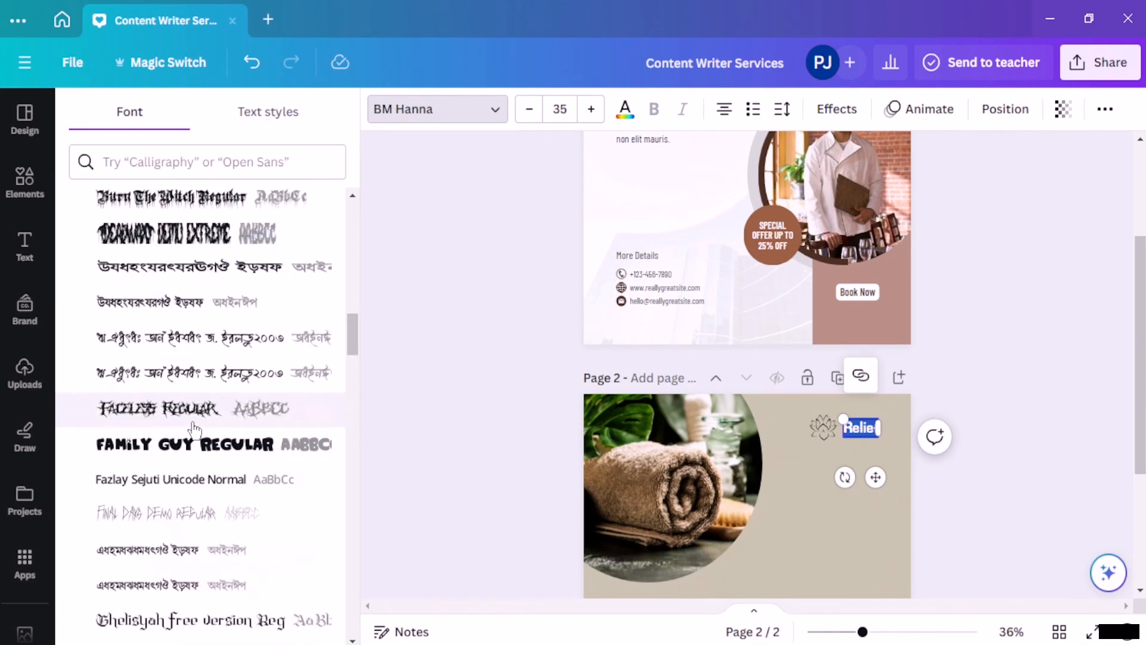
pyautogui.scroll(-15, 195, 427)
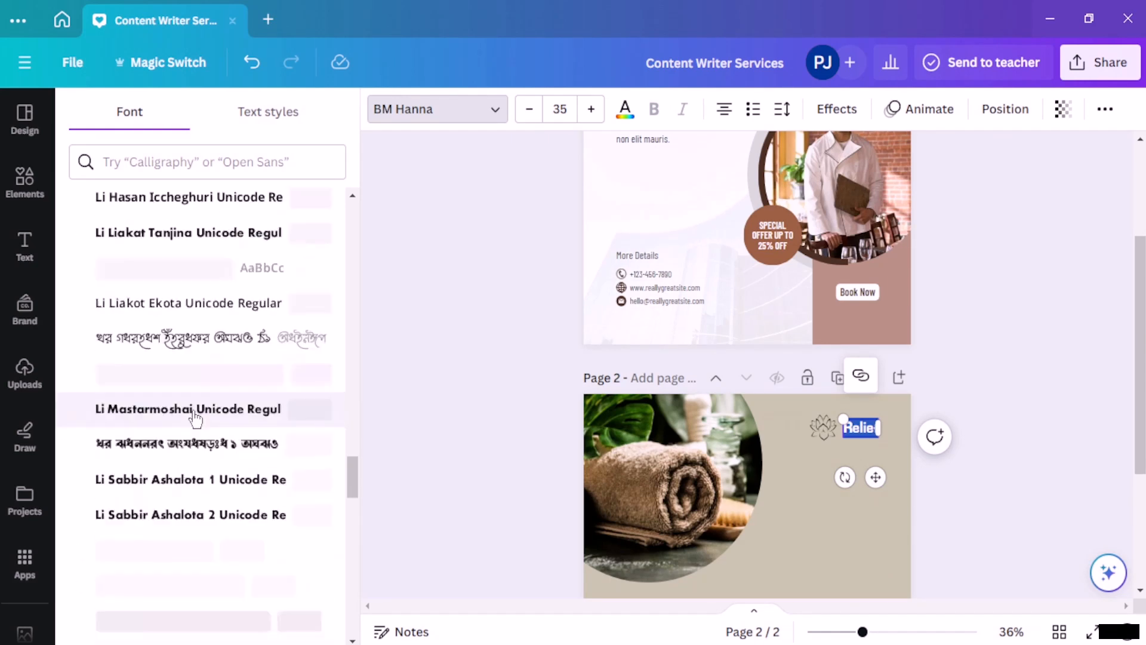
pyautogui.scroll(-20, 195, 420)
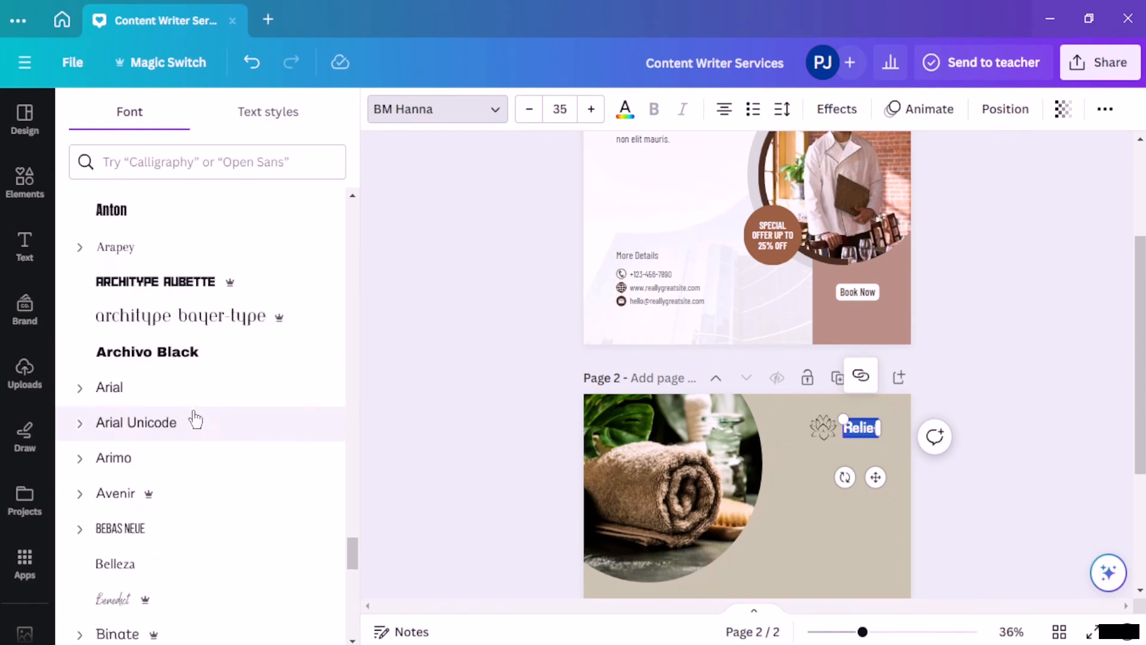
pyautogui.scroll(-12, 195, 419)
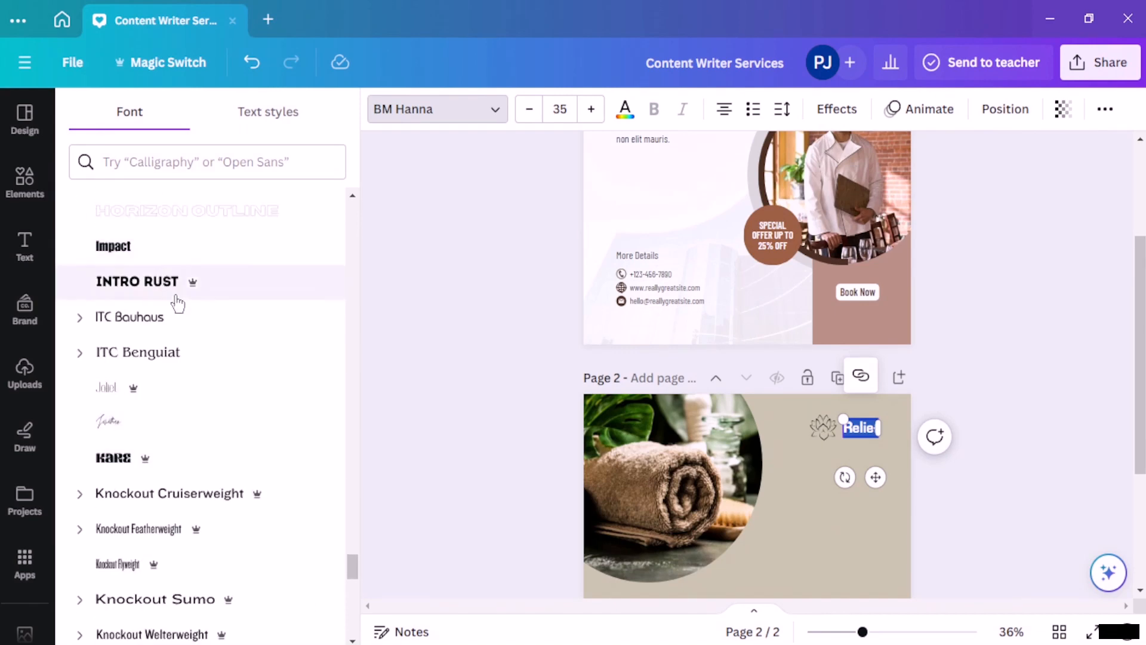
pyautogui.scroll(-15, 157, 286)
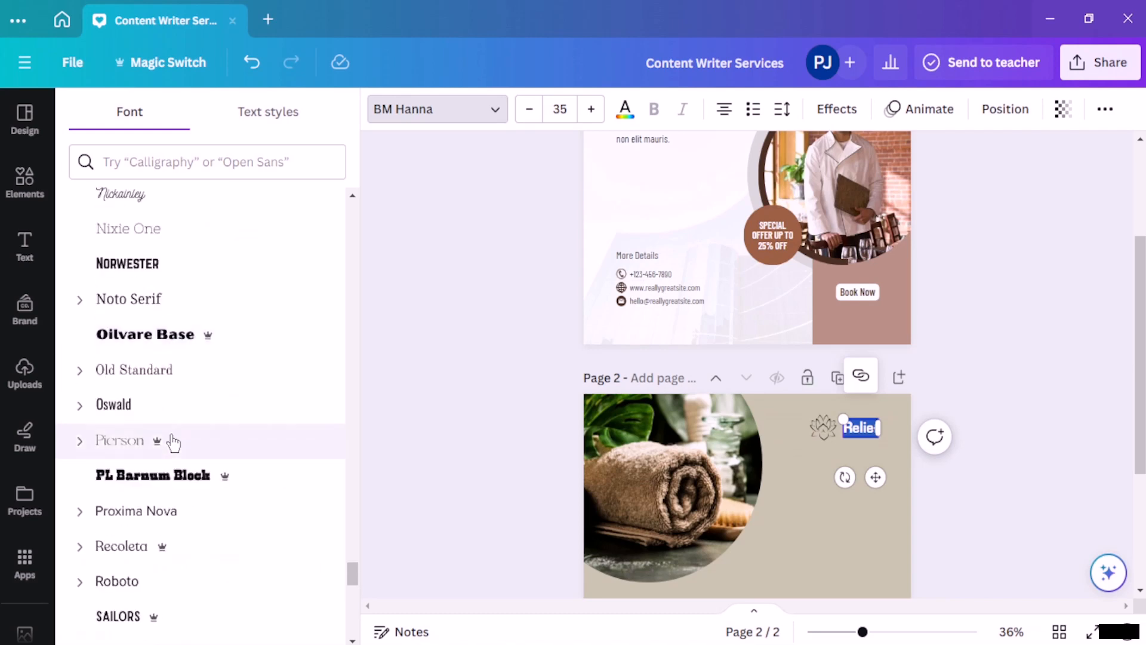
pyautogui.scroll(-6, 173, 443)
pyautogui.scroll(-7, 173, 443)
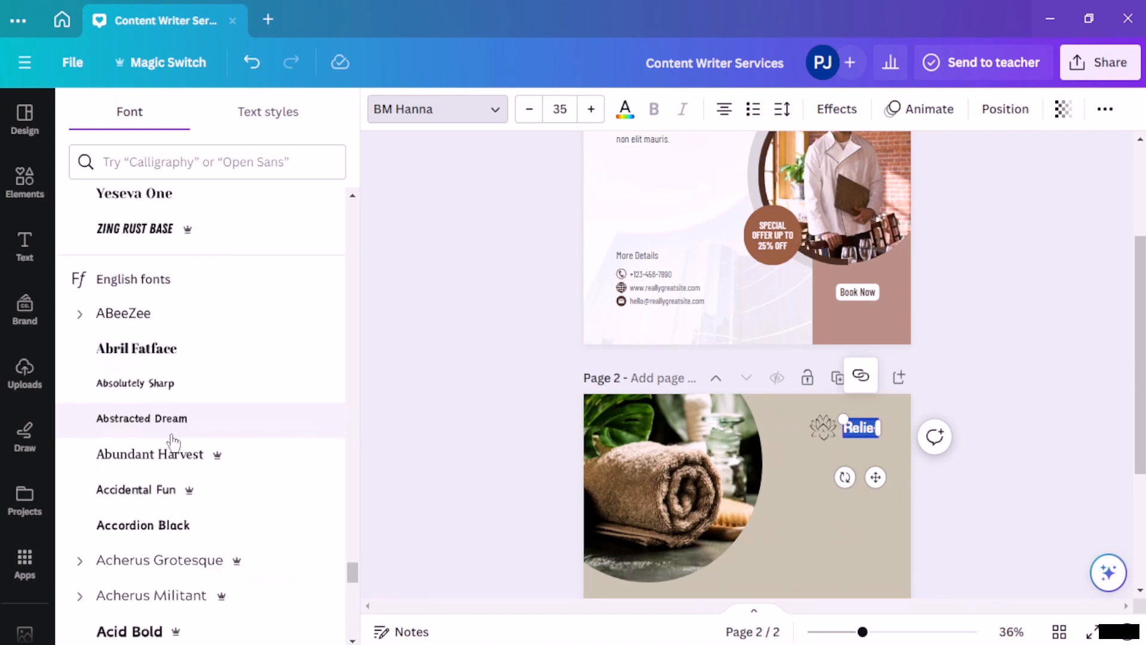
pyautogui.scroll(9, 172, 441)
pyautogui.scroll(-9, 172, 441)
pyautogui.scroll(-10, 173, 442)
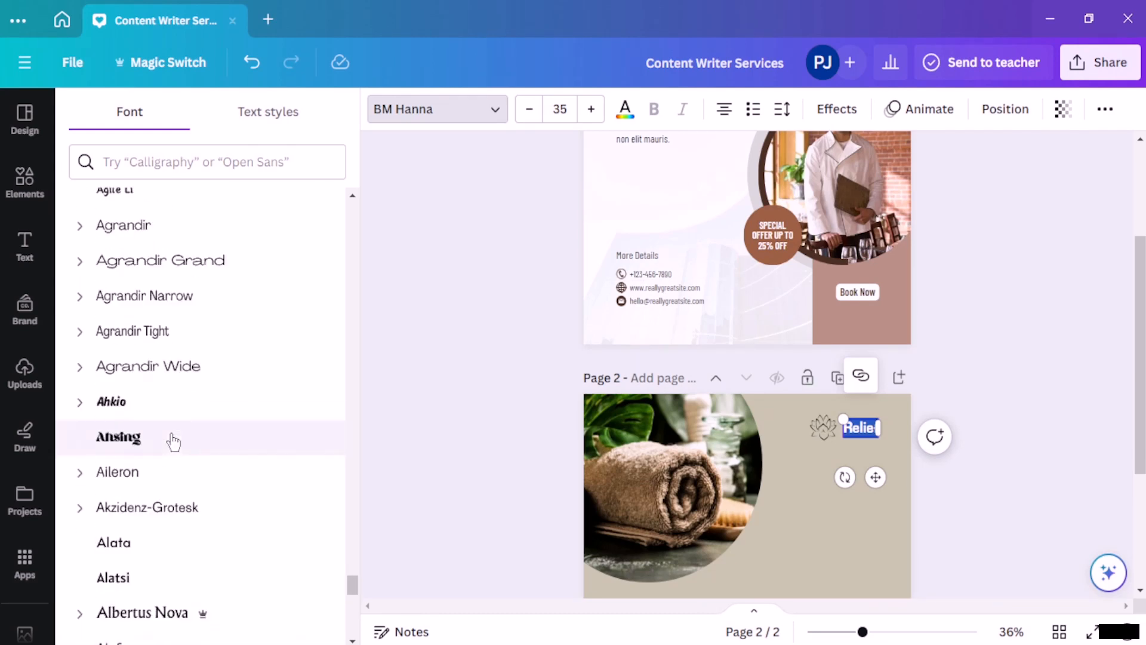
pyautogui.scroll(-10, 173, 442)
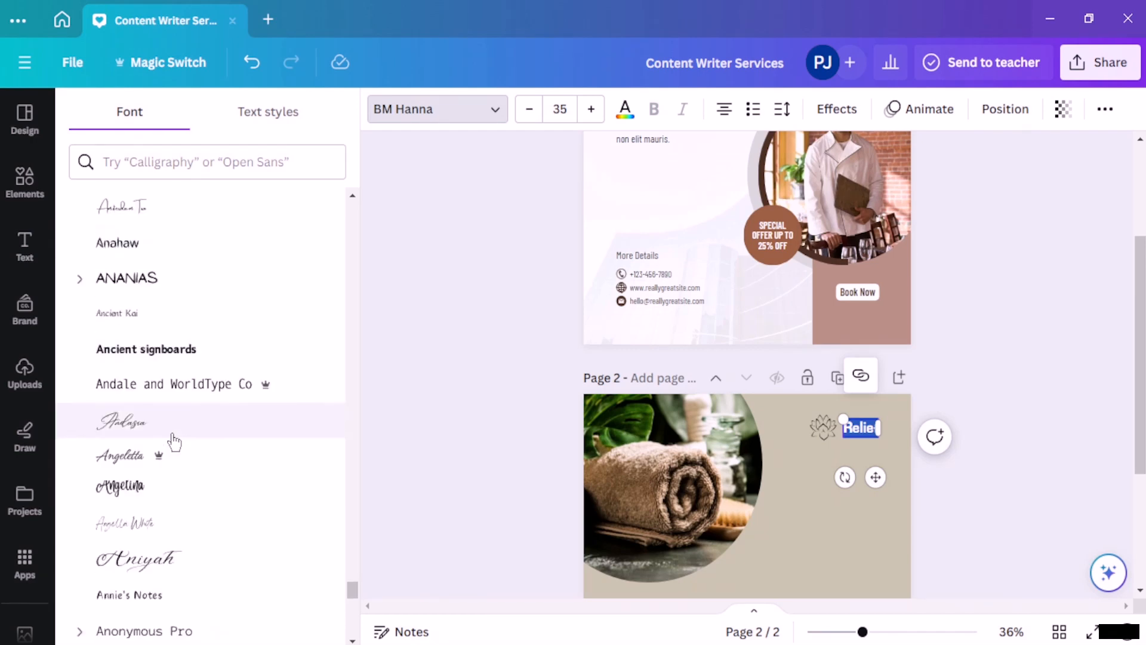
pyautogui.click(152, 494)
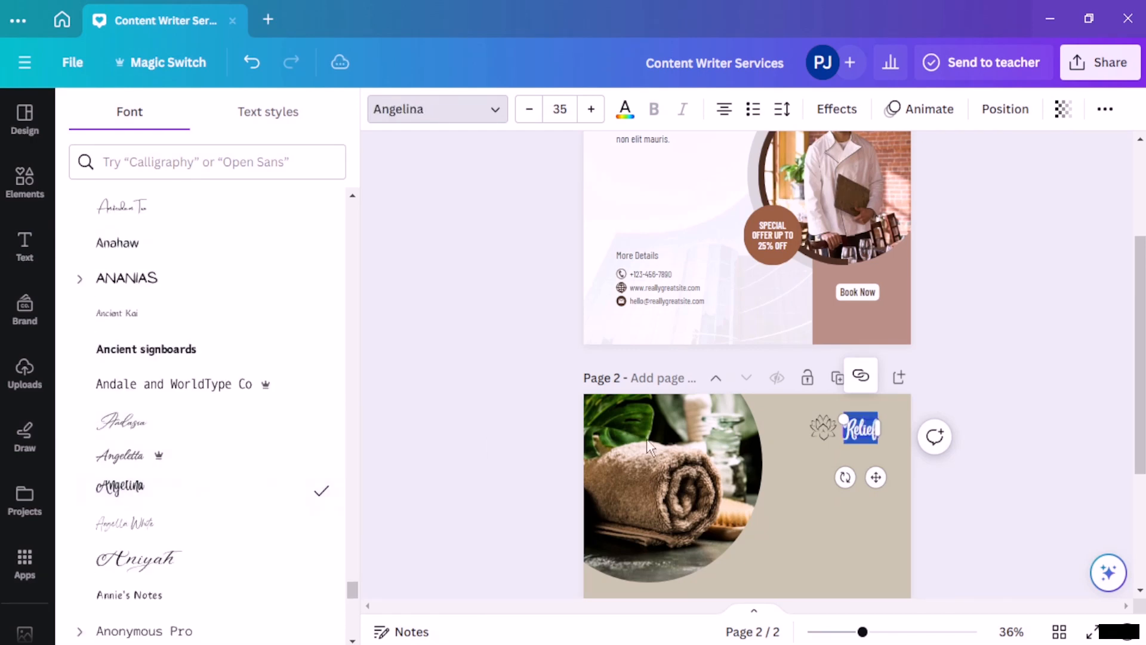
pyautogui.click(987, 388)
# Widen the text box of the Relief wordmark slightly on page 2
pyautogui.scroll(-3, 985, 388)
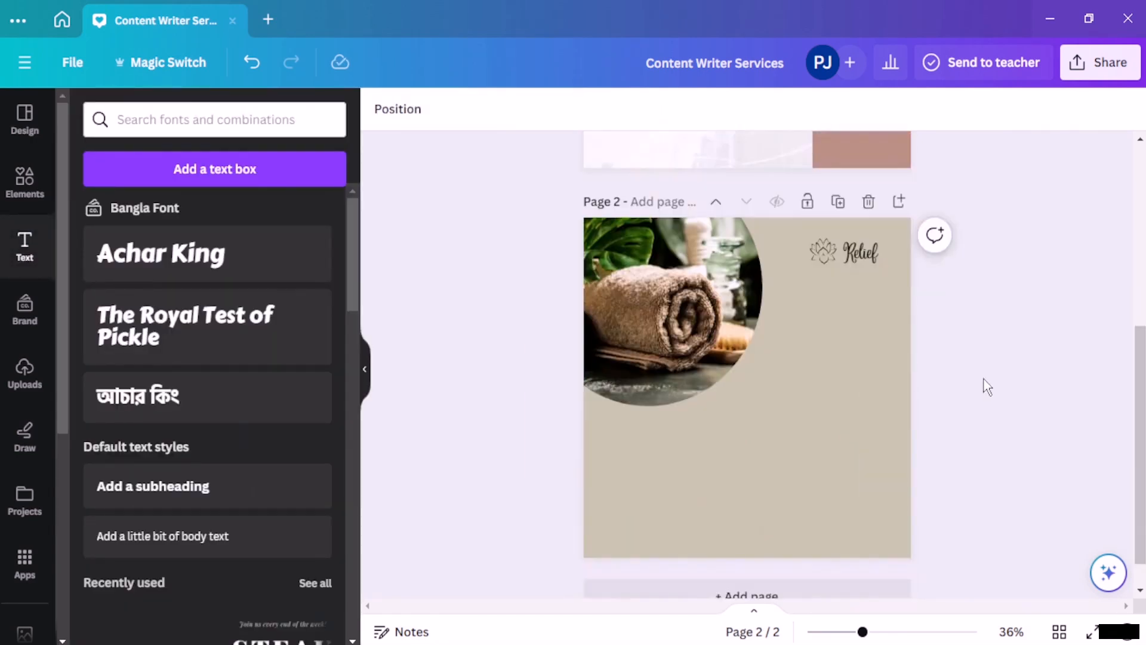
pyautogui.click(870, 261)
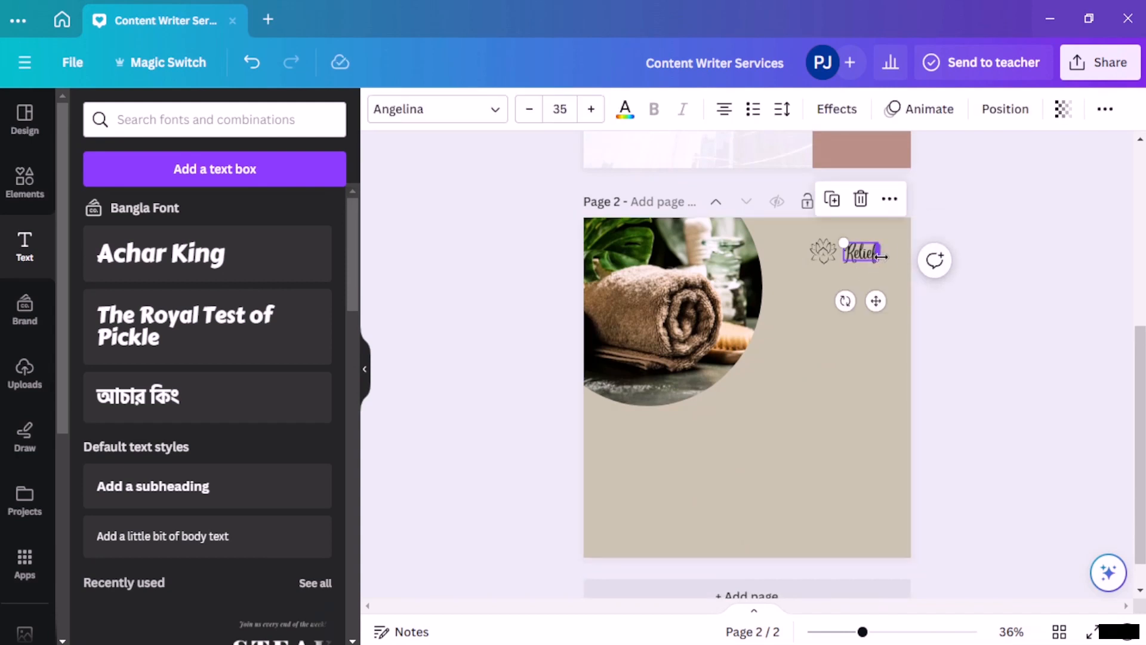
pyautogui.moveTo(877, 253); pyautogui.dragTo(891, 255)
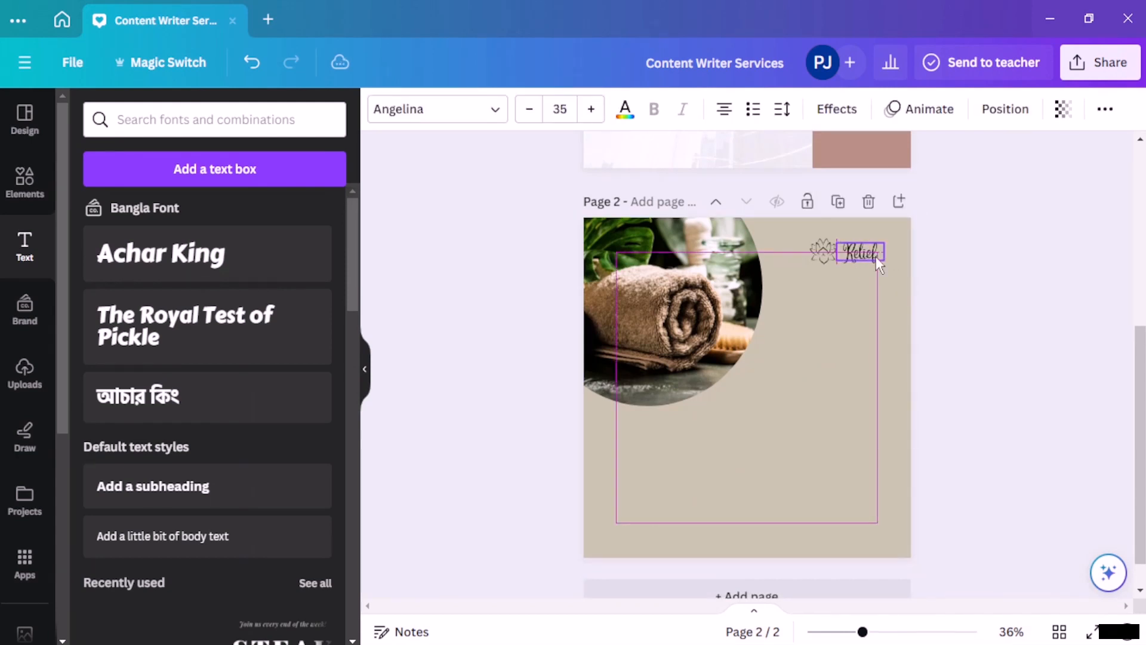
pyautogui.click(1001, 216)
# Move the lotus icon and Relief text together slightly down on page 2, using page 1's logo placement as reference
pyautogui.scroll(4, 998, 284)
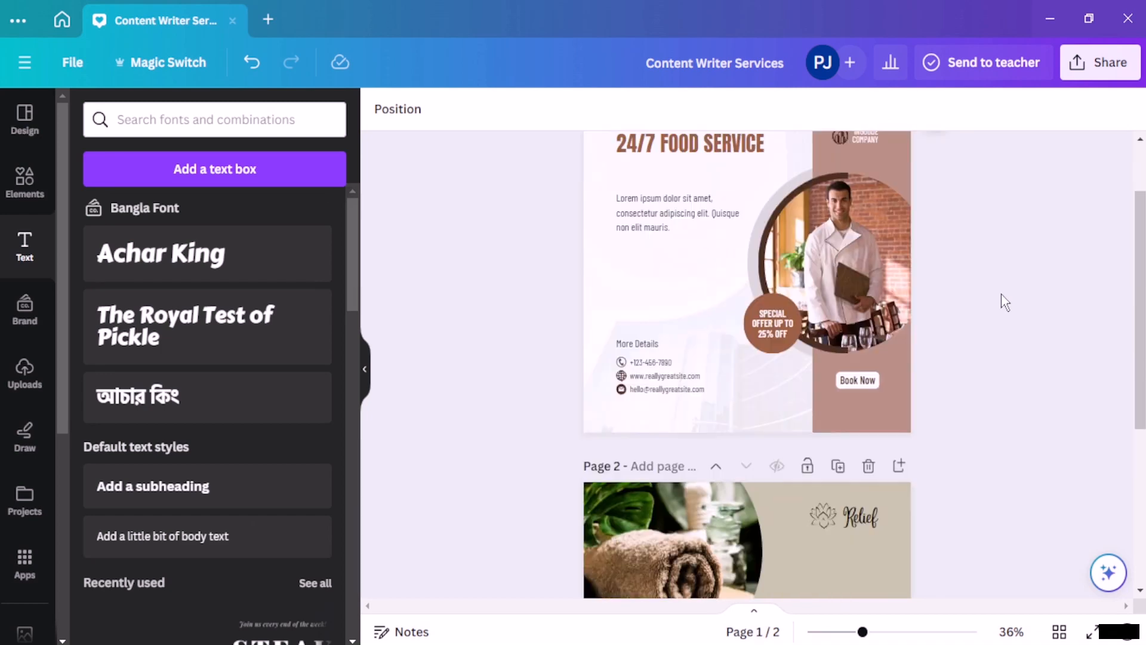
pyautogui.scroll(2, 1001, 294)
pyautogui.scroll(-6, 1002, 294)
pyautogui.moveTo(823, 249); pyautogui.dragTo(872, 261)
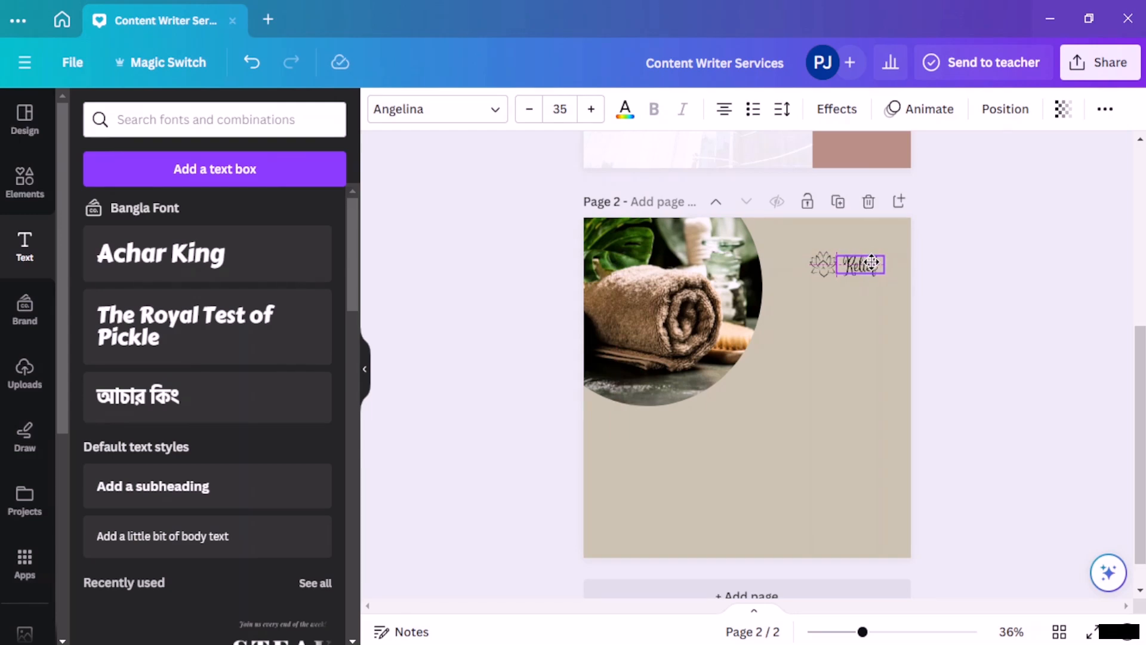
pyautogui.click(1033, 237)
pyautogui.scroll(4, 1015, 302)
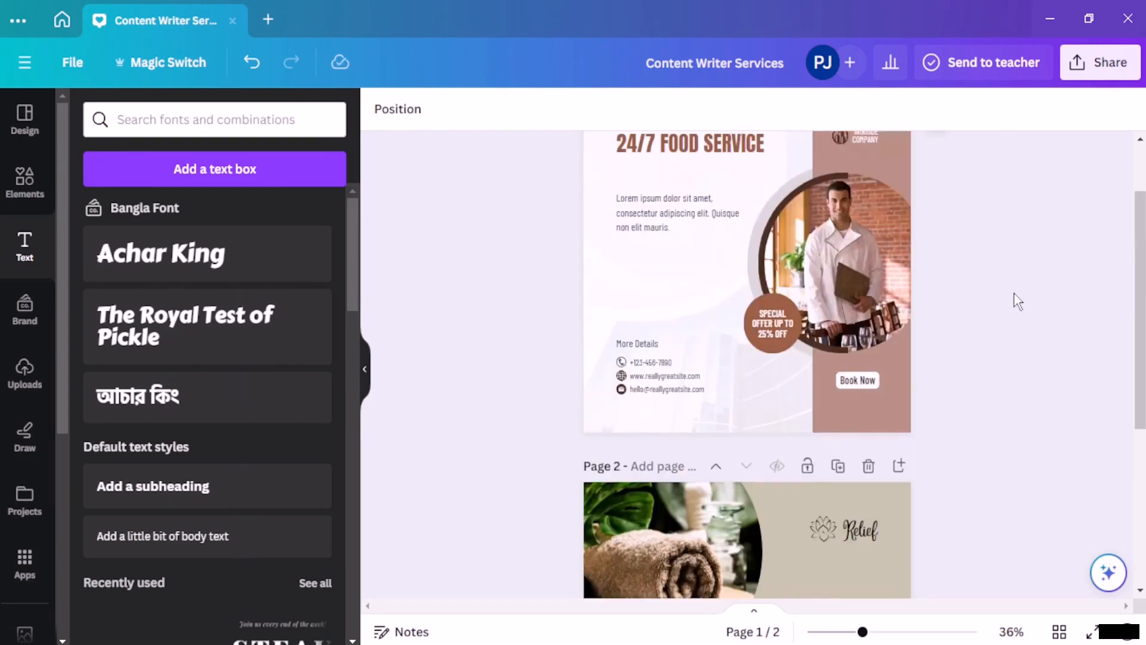
# Look through the graphics results for "spa" and add the round mandala graphic to page 2
pyautogui.scroll(-3, 1013, 302)
pyautogui.scroll(2, 1017, 301)
pyautogui.scroll(-4, 1016, 301)
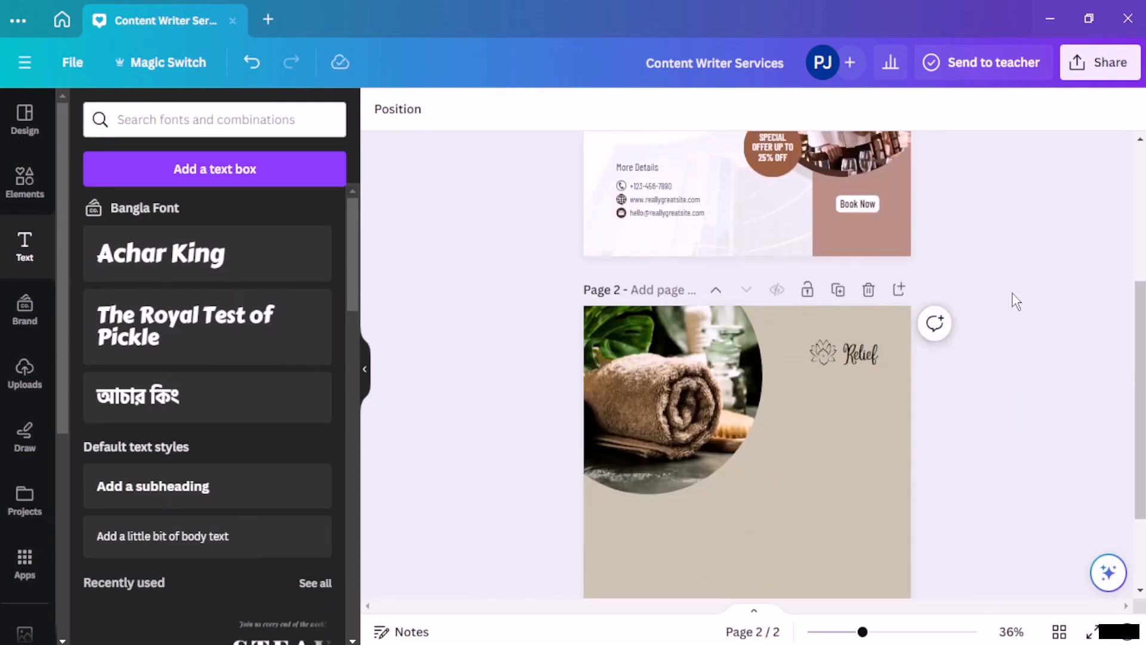
pyautogui.click(28, 187)
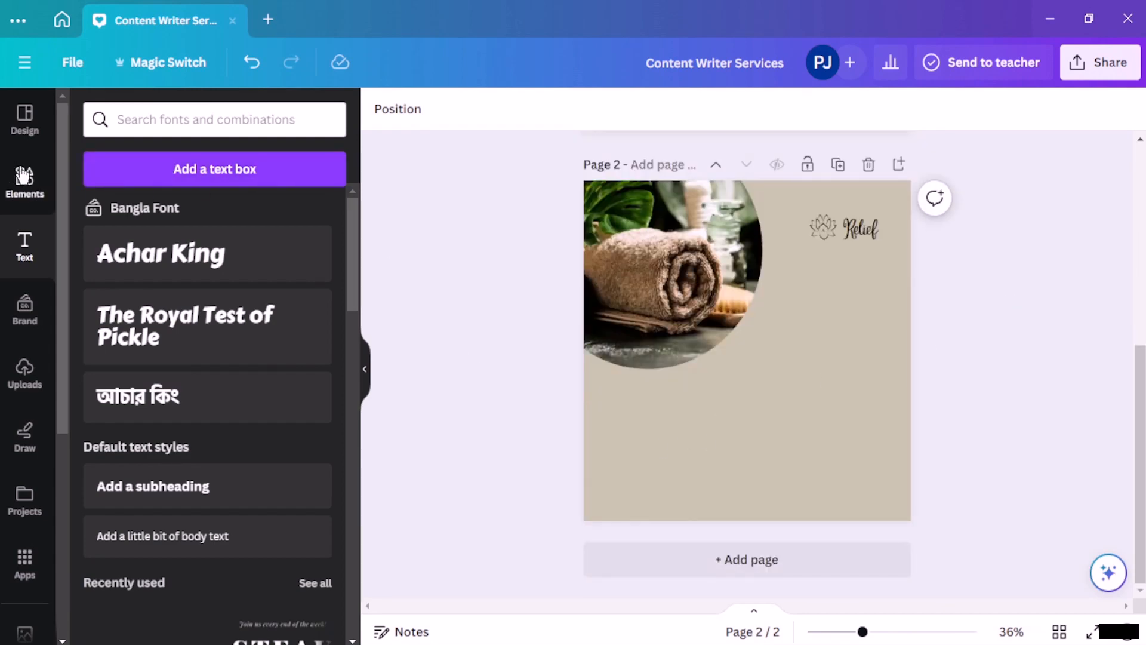
pyautogui.scroll(-10, 183, 310)
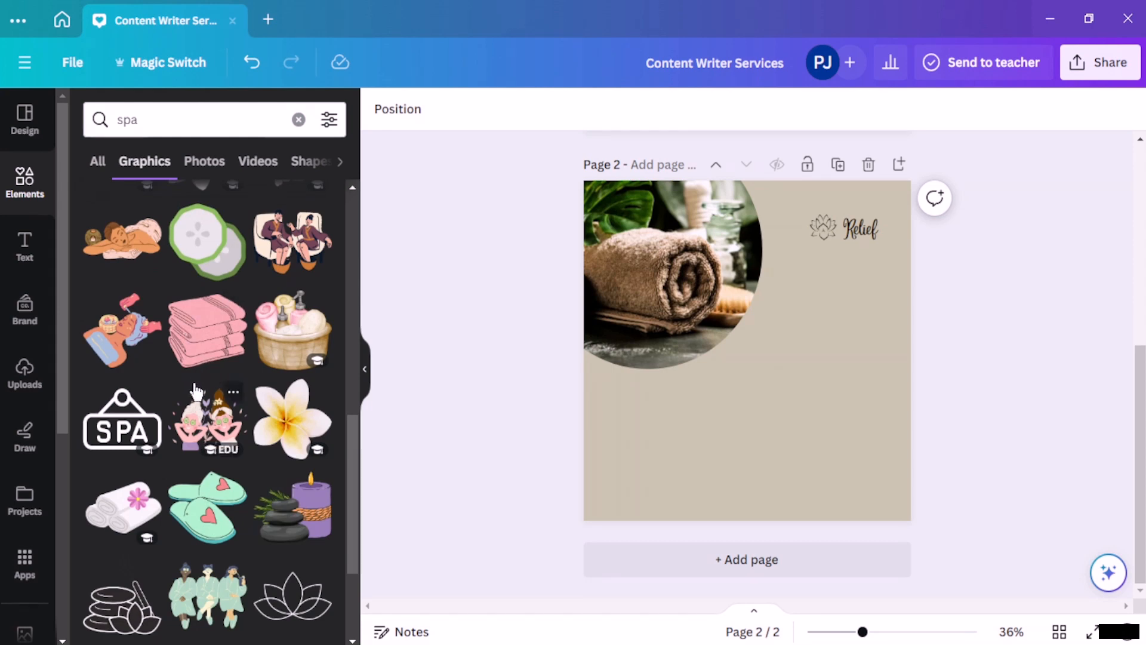
pyautogui.scroll(-3, 202, 403)
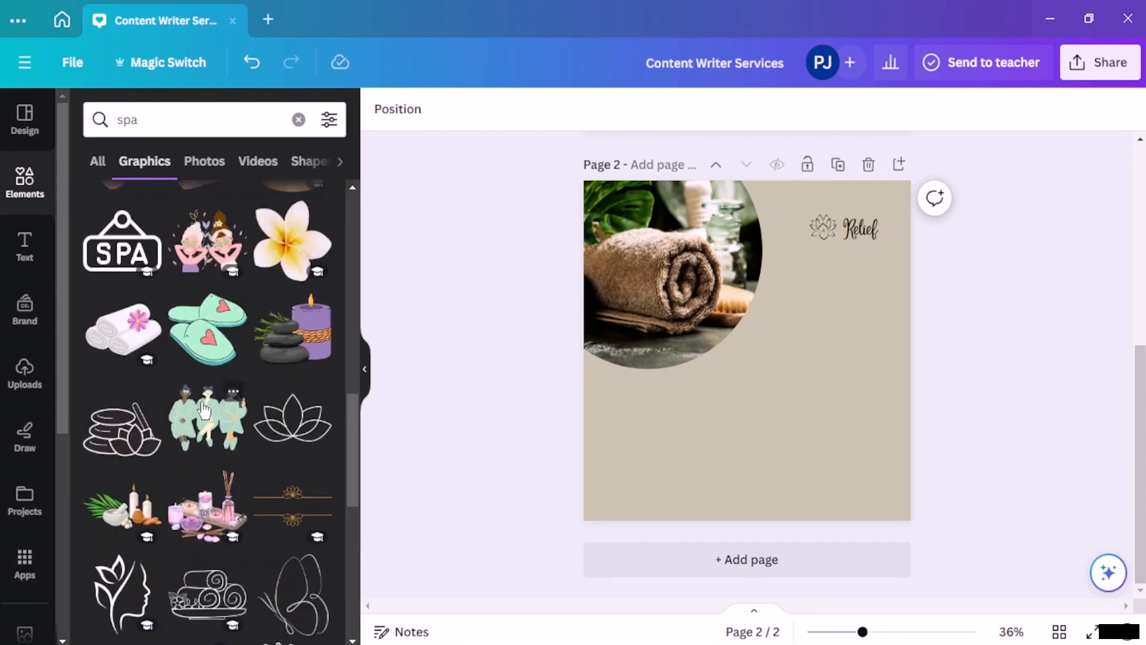
pyautogui.scroll(-8, 205, 412)
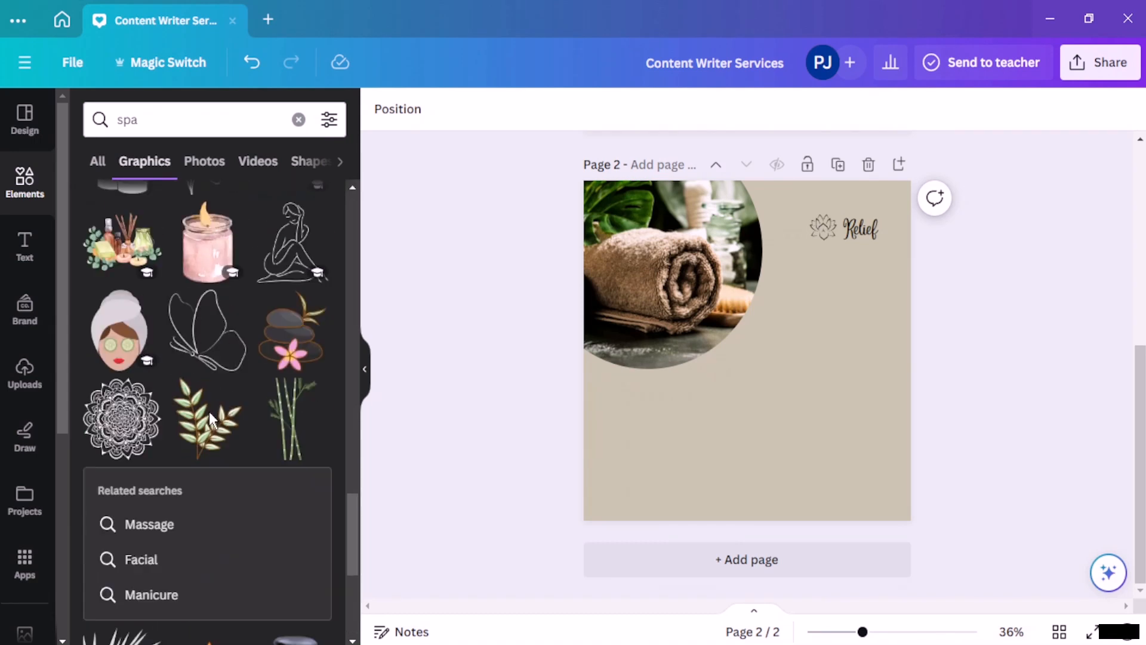
pyautogui.scroll(-3, 209, 415)
pyautogui.click(122, 241)
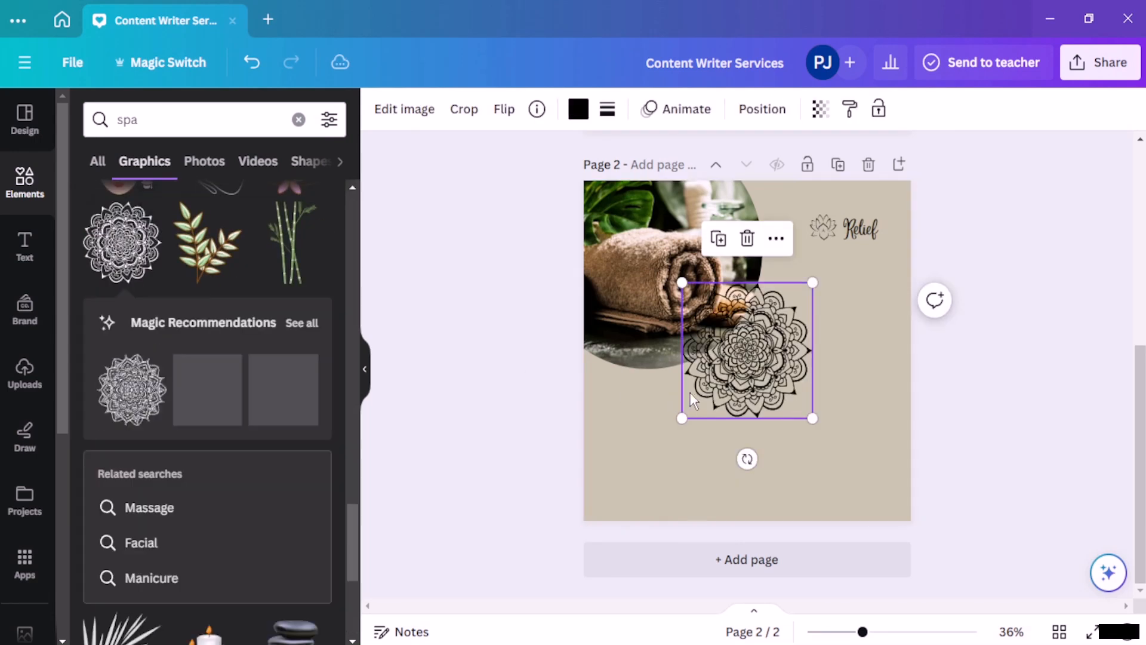
# Enlarge the mandala so it covers most of page 2 and keep it centred on the page
pyautogui.moveTo(682, 282); pyautogui.dragTo(620, 217)
pyautogui.moveTo(813, 418); pyautogui.dragTo(877, 482)
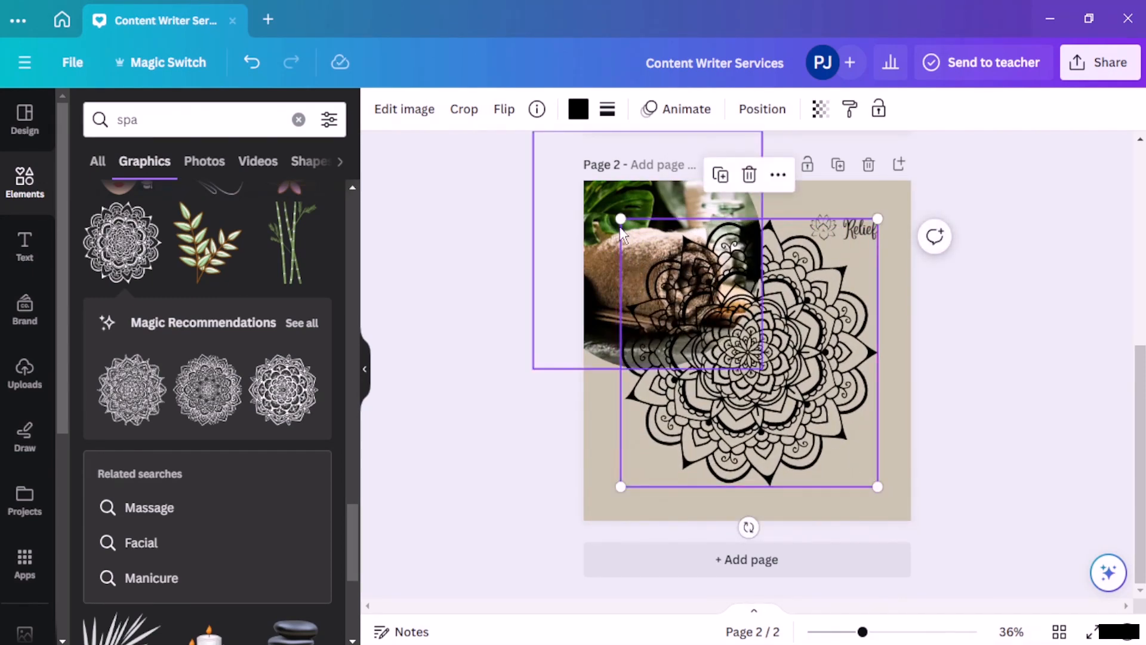
pyautogui.moveTo(620, 218)
pyautogui.mouseDown()
pyautogui.moveTo(609, 210)
pyautogui.moveTo(631, 224)
pyautogui.moveTo(621, 222)
pyautogui.mouseUp()
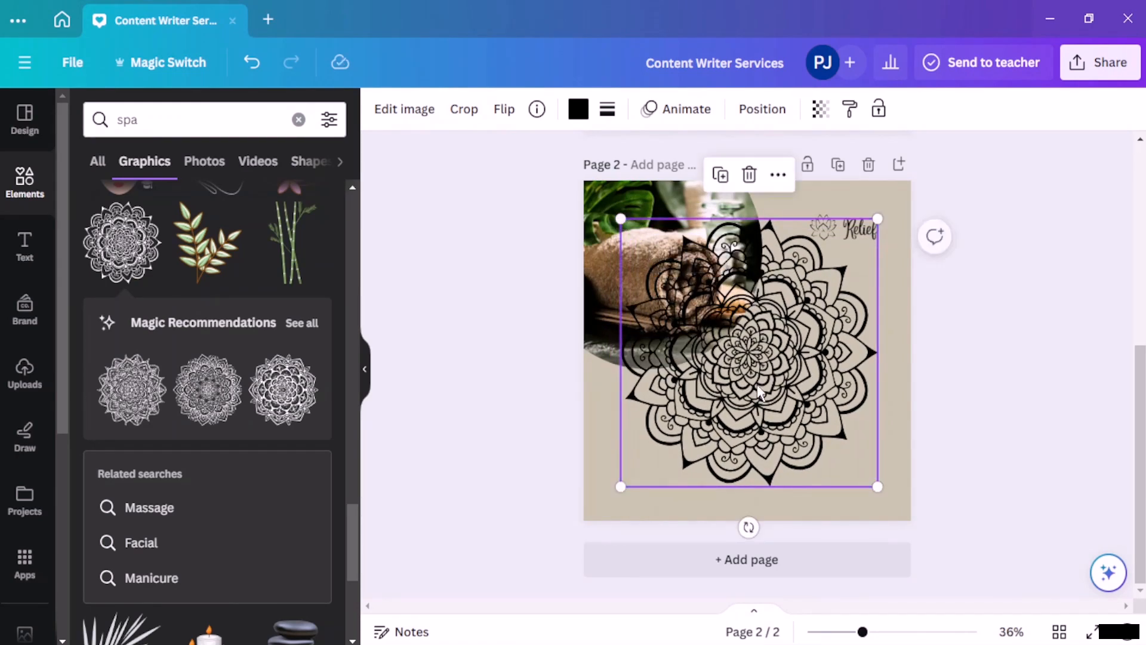
pyautogui.moveTo(754, 381)
pyautogui.mouseDown()
pyautogui.moveTo(737, 367)
pyautogui.moveTo(756, 382)
pyautogui.mouseUp()
pyautogui.click(1007, 274)
pyautogui.click(801, 348)
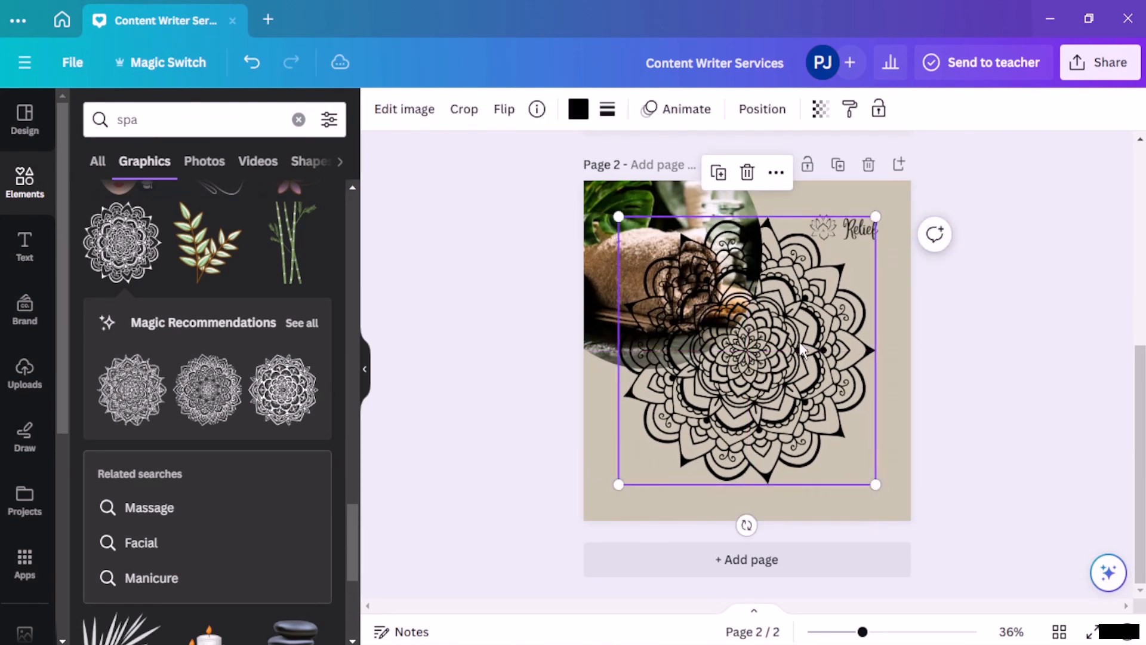
# Send the mandala to the back, behind the towel photo and the logo
pyautogui.click(776, 173)
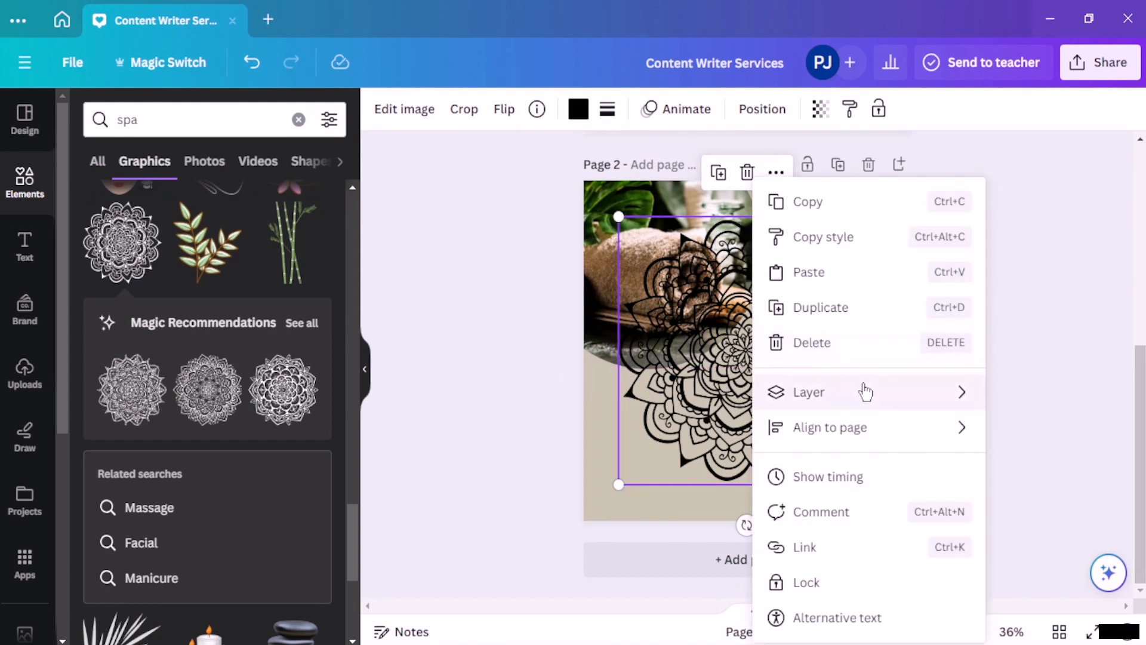
pyautogui.moveTo(900, 399)
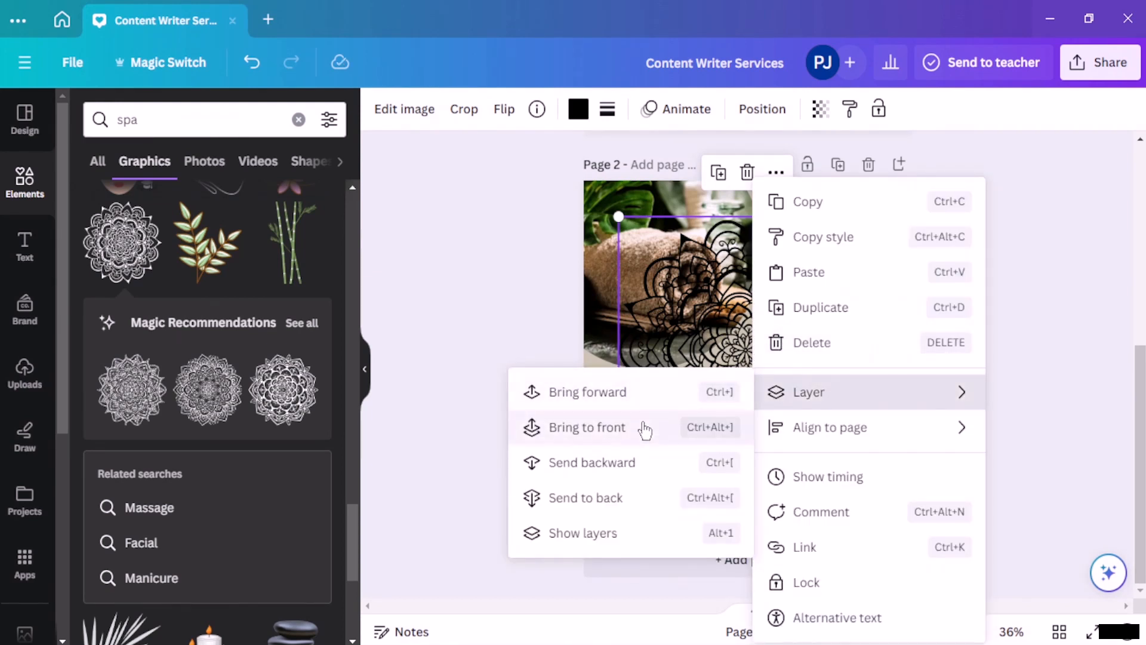
pyautogui.click(614, 498)
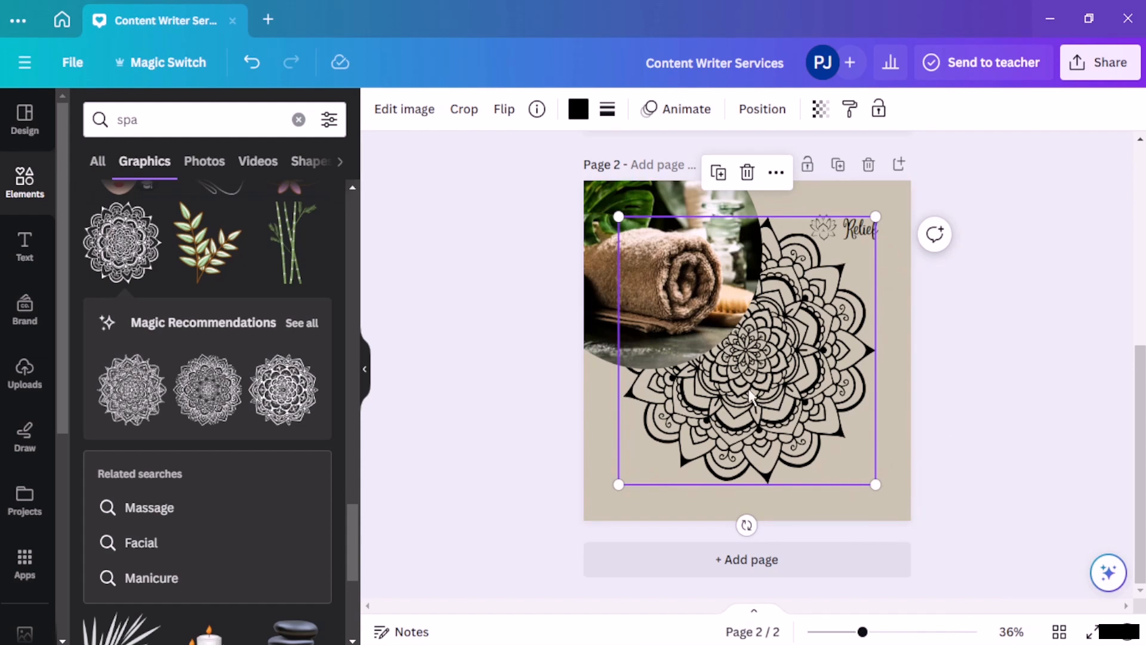
# Lower the mandala's transparency value to well below 38 so it becomes a faint background pattern
pyautogui.click(820, 112)
pyautogui.moveTo(765, 179); pyautogui.dragTo(720, 180)
pyautogui.click(953, 285)
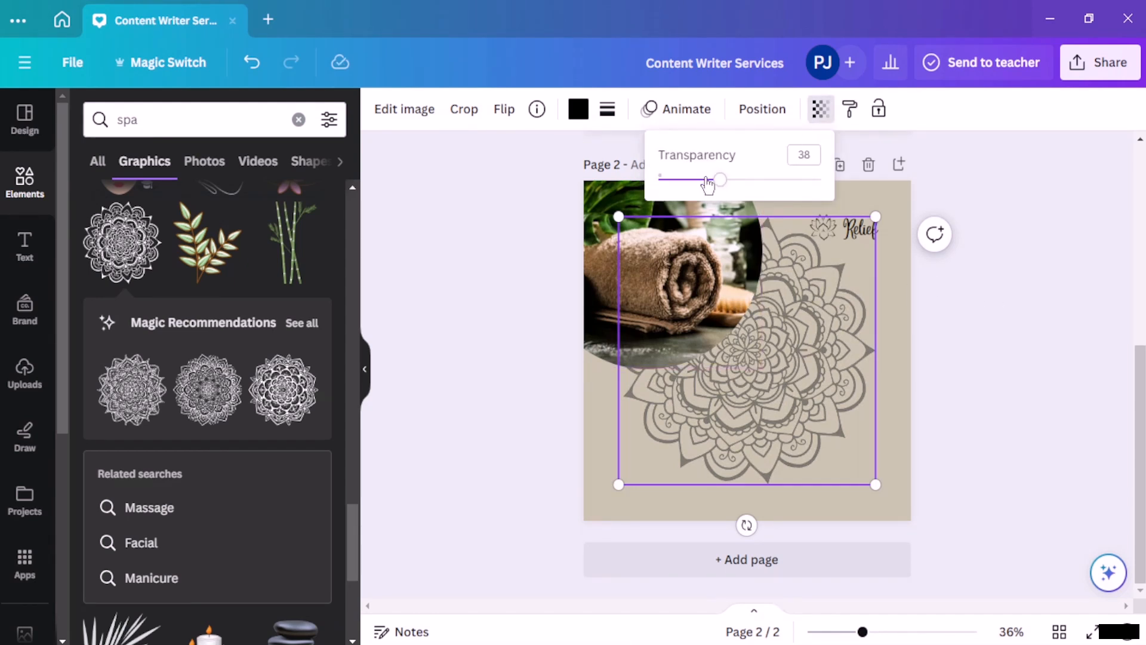
pyautogui.moveTo(708, 185); pyautogui.dragTo(690, 188)
pyautogui.click(979, 330)
pyautogui.click(956, 472)
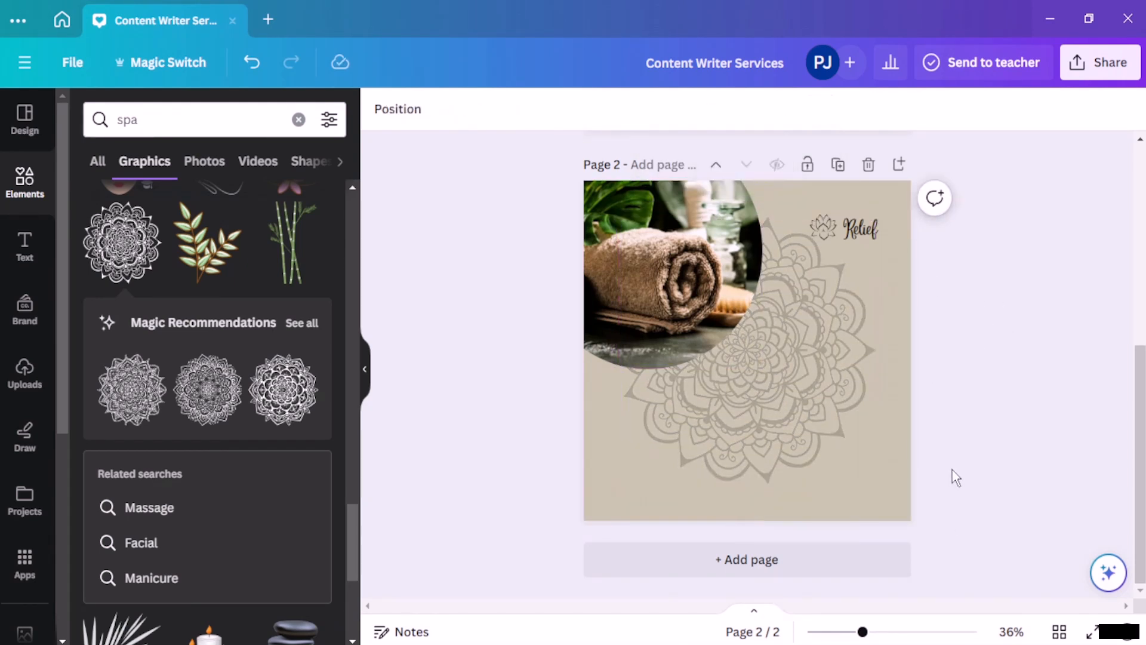
# Open the complete collection of frames in the elements library
pyautogui.click(20, 186)
pyautogui.scroll(-6, 163, 319)
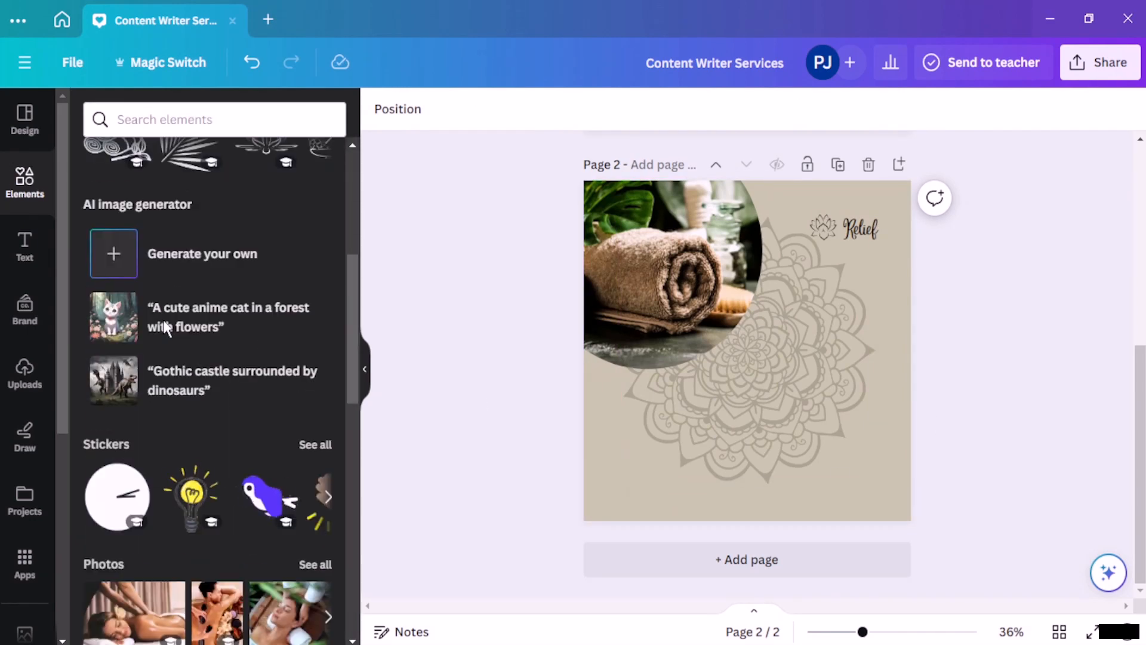
pyautogui.scroll(-3, 164, 327)
pyautogui.scroll(-2, 162, 325)
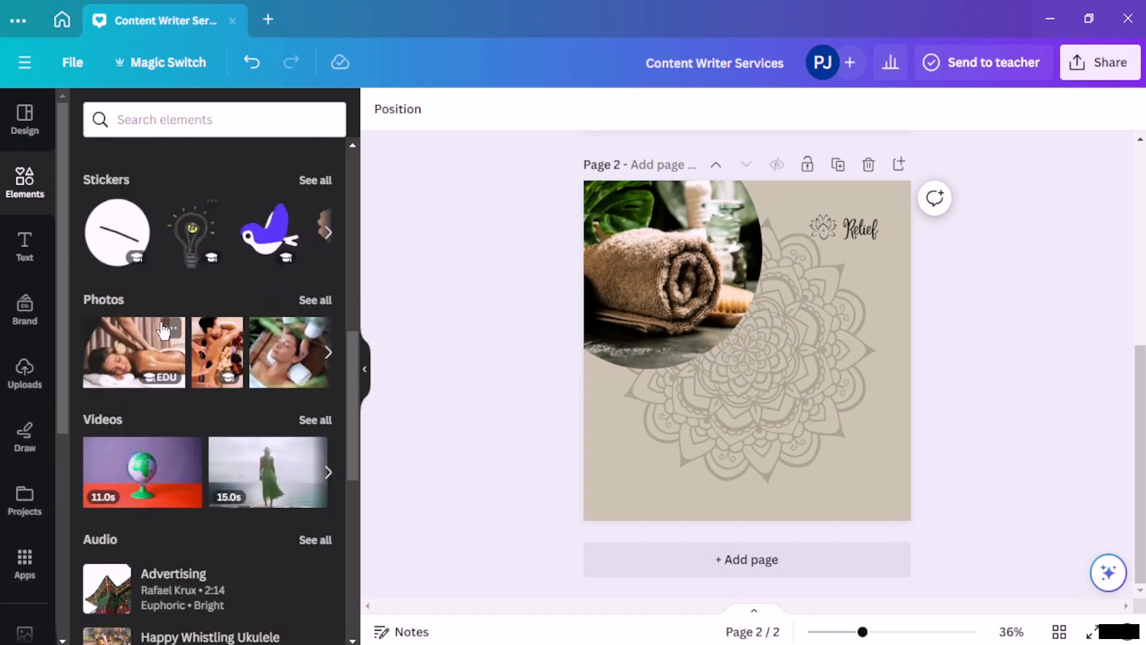
pyautogui.scroll(-5, 179, 388)
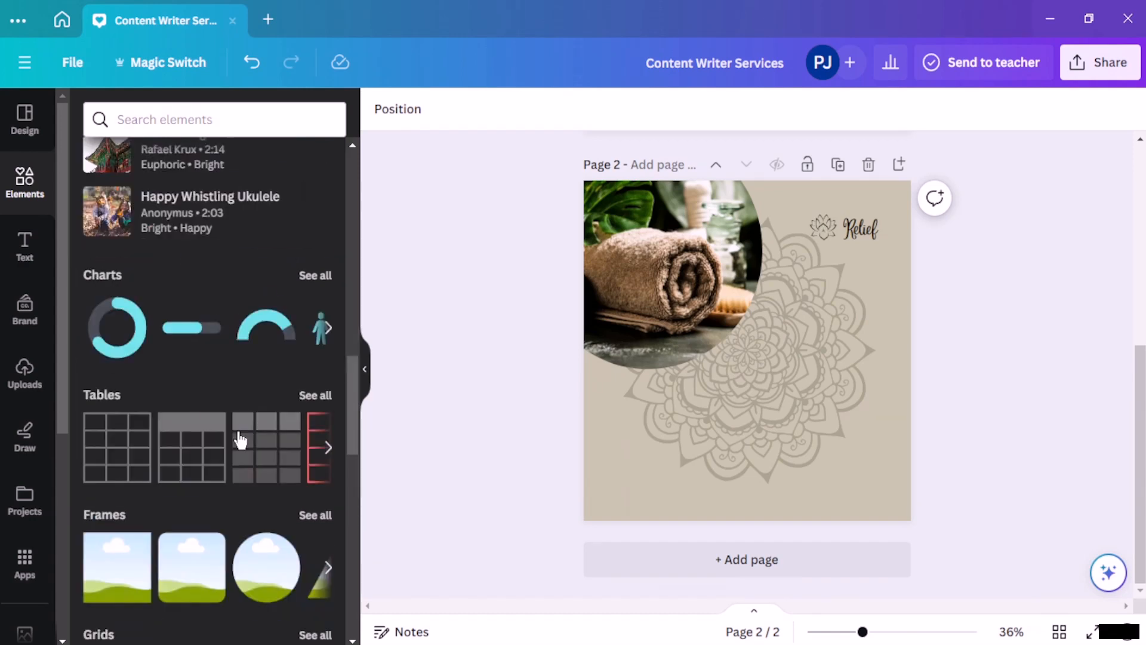
pyautogui.scroll(-2, 241, 440)
pyautogui.click(316, 428)
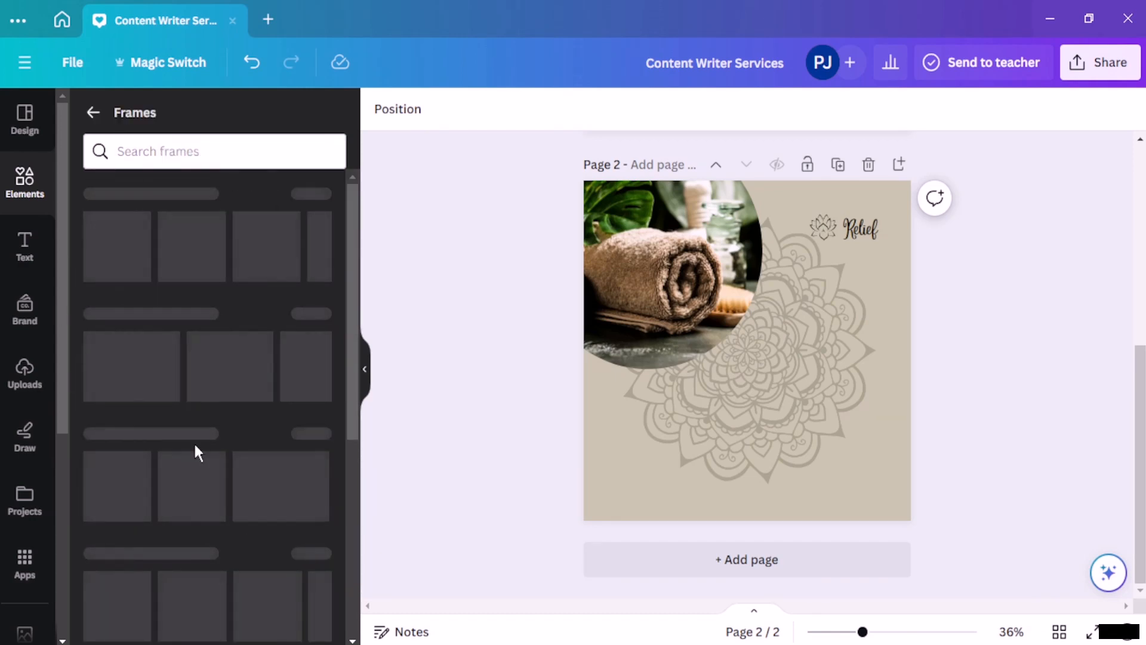
# Add the right-pointing pentagon frame from the basic shapes frames and fit it, reduced in size, into page 2's lower-left corner
pyautogui.scroll(-2, 226, 469)
pyautogui.scroll(-12, 229, 475)
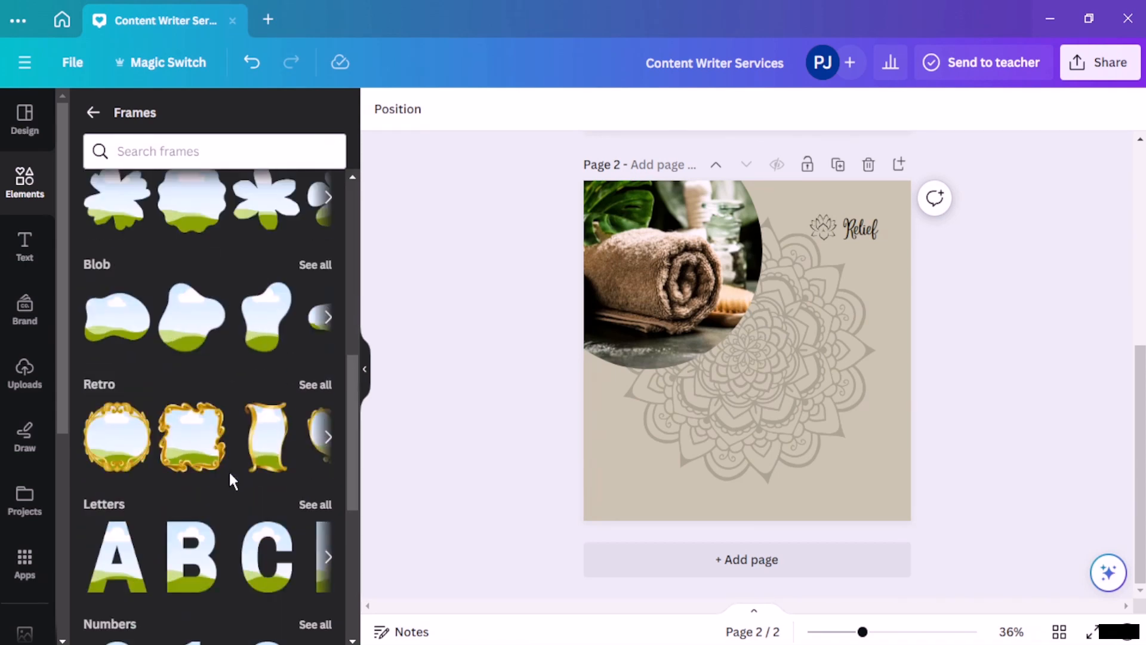
pyautogui.scroll(-3, 230, 475)
pyautogui.scroll(16, 229, 472)
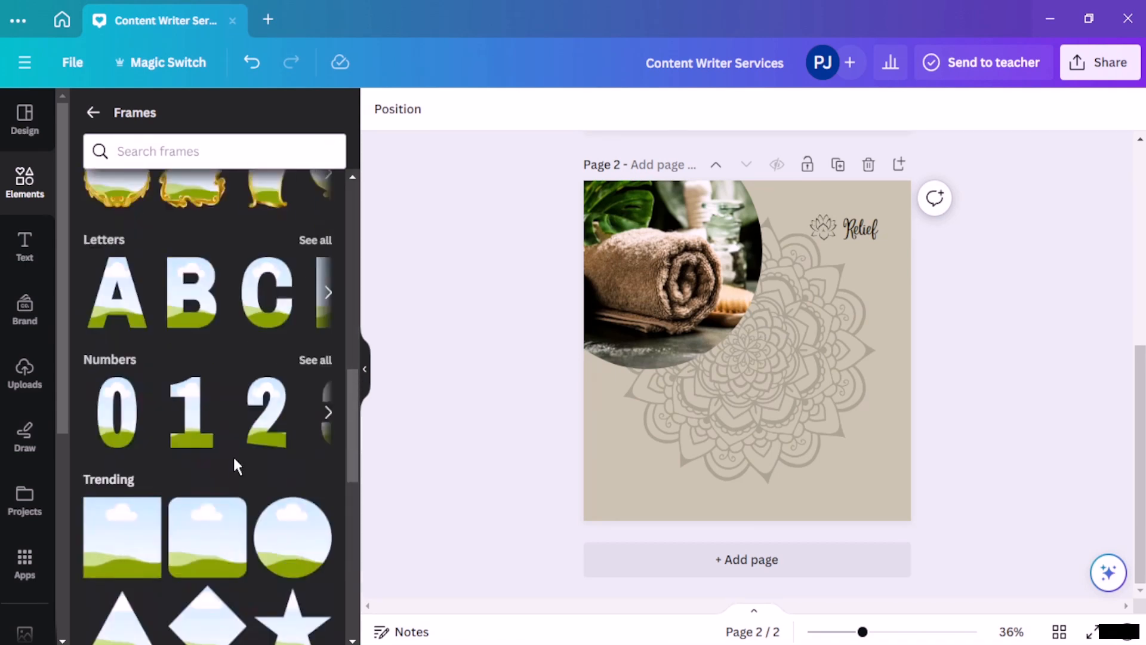
pyautogui.click(318, 198)
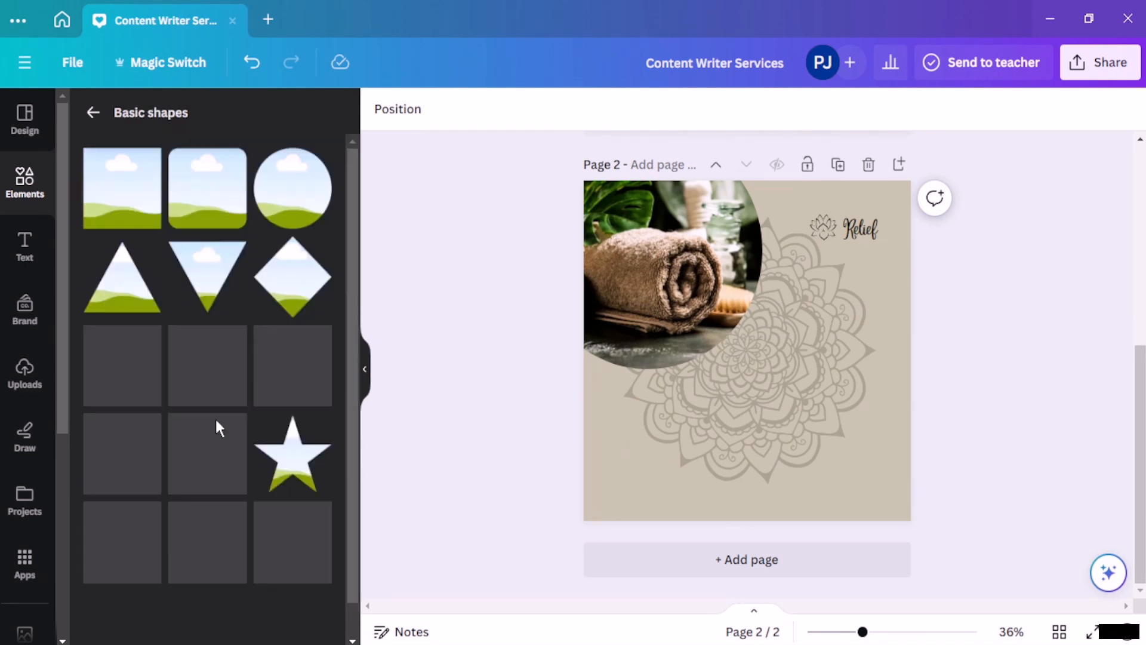
pyautogui.scroll(-5, 218, 416)
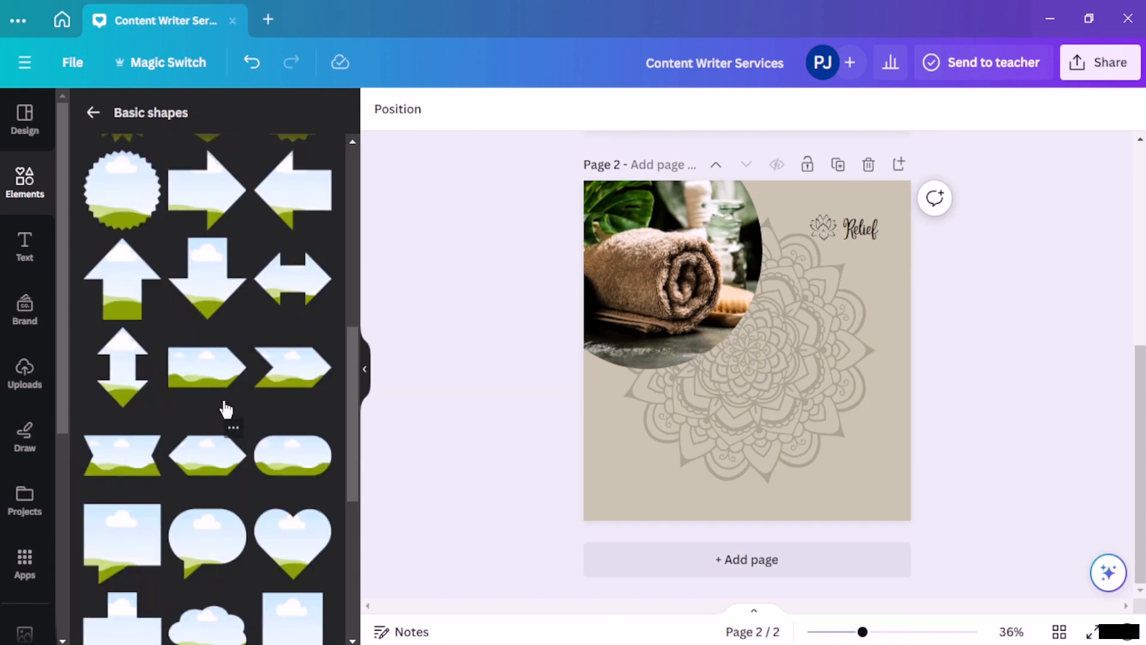
pyautogui.click(210, 366)
pyautogui.moveTo(718, 366); pyautogui.dragTo(663, 481)
pyautogui.moveTo(602, 432); pyautogui.dragTo(643, 458)
# Duplicate the pentagon frame, rotate the copy 180 degrees and place it beside the original, partly past the page's lower edge
pyautogui.moveTo(693, 494); pyautogui.dragTo(798, 487)
pyautogui.click(615, 409)
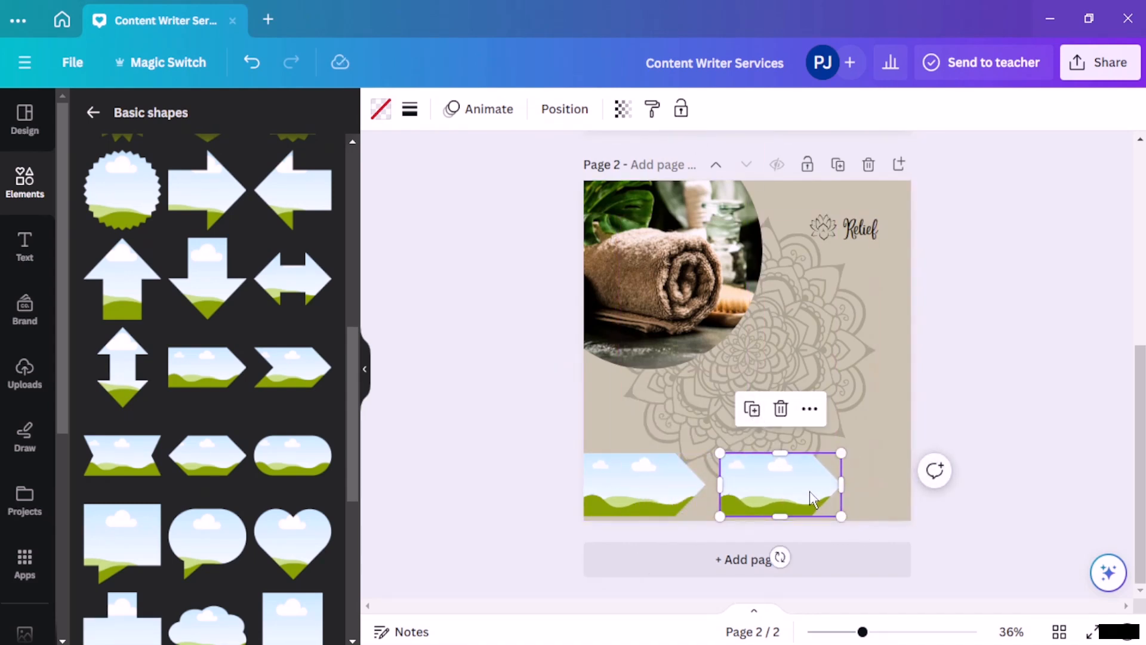
pyautogui.moveTo(779, 556); pyautogui.dragTo(786, 341)
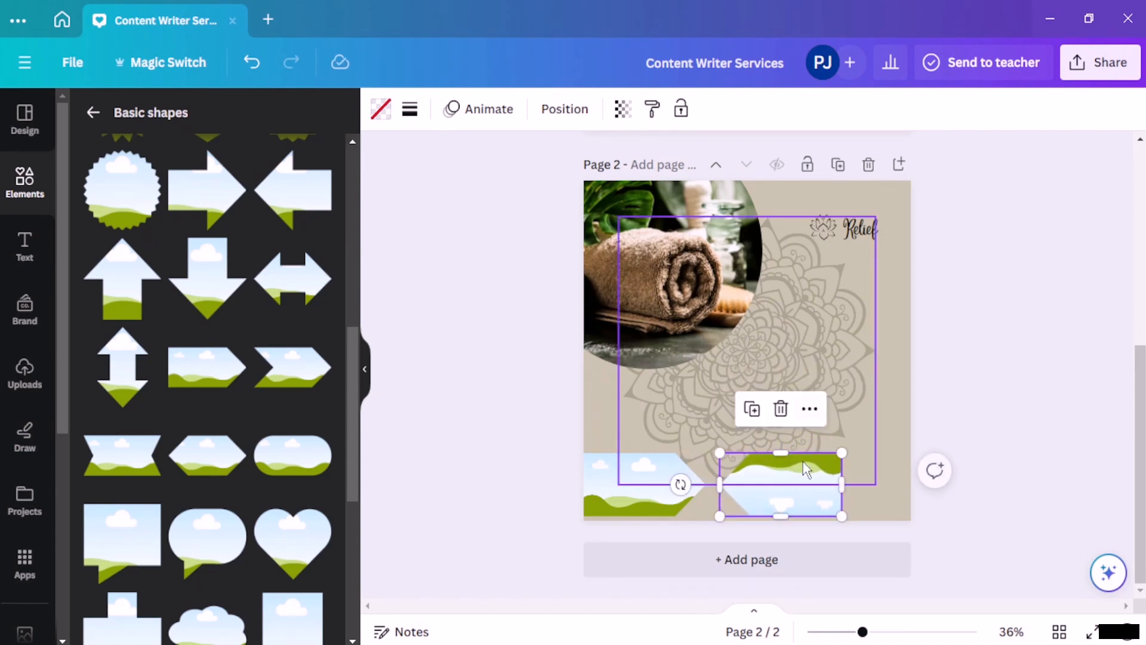
pyautogui.moveTo(801, 501); pyautogui.dragTo(769, 526)
pyautogui.click(935, 394)
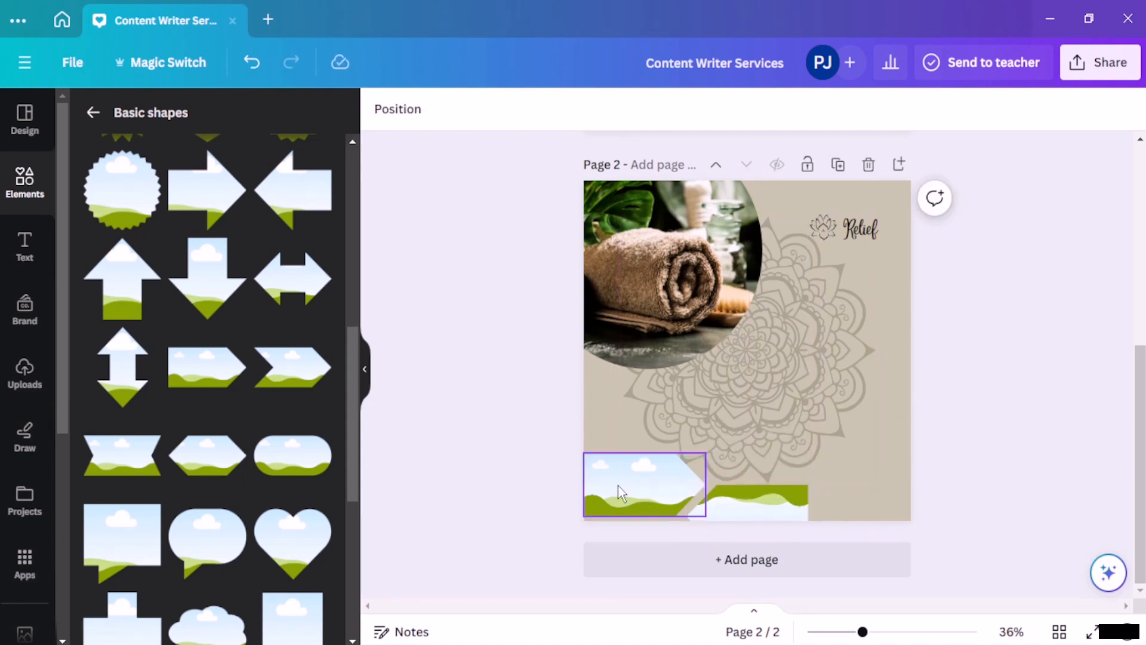
pyautogui.click(783, 523)
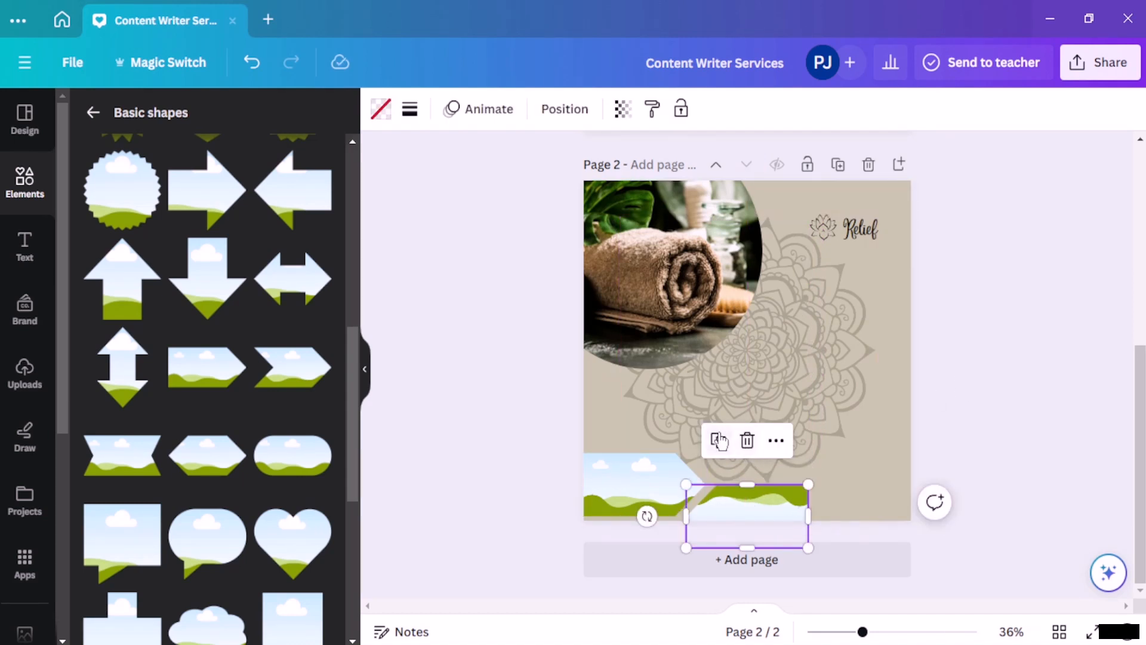
pyautogui.click(720, 440)
pyautogui.moveTo(770, 508); pyautogui.dragTo(855, 387)
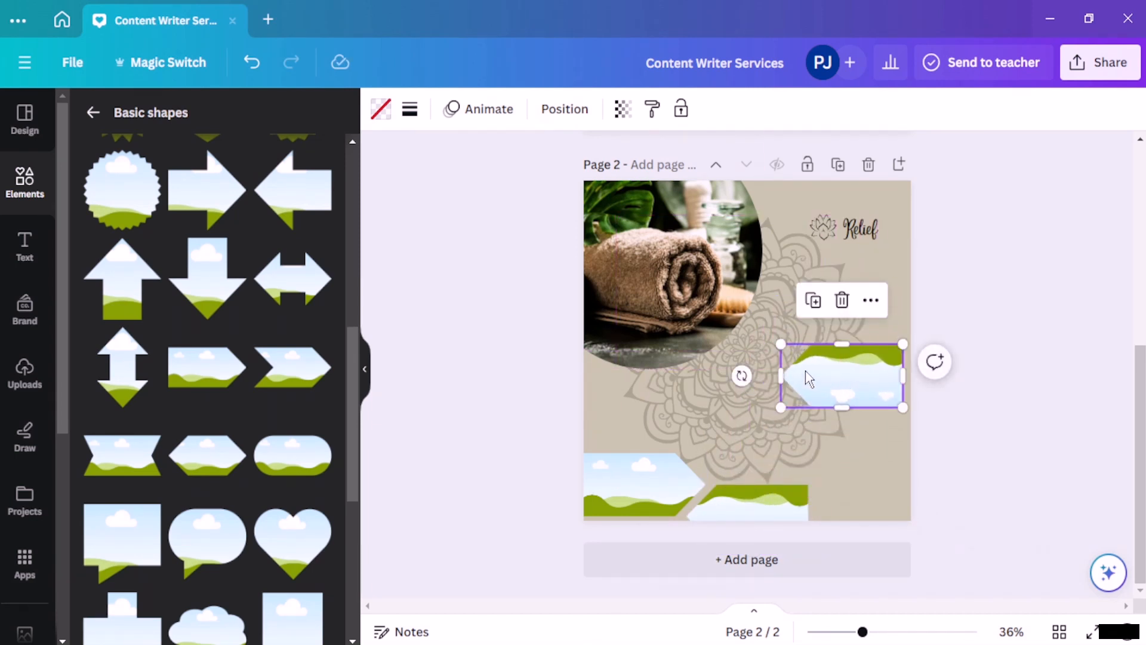
pyautogui.moveTo(783, 384); pyautogui.dragTo(737, 380)
pyautogui.moveTo(826, 385); pyautogui.dragTo(841, 366)
pyautogui.press('Delete')
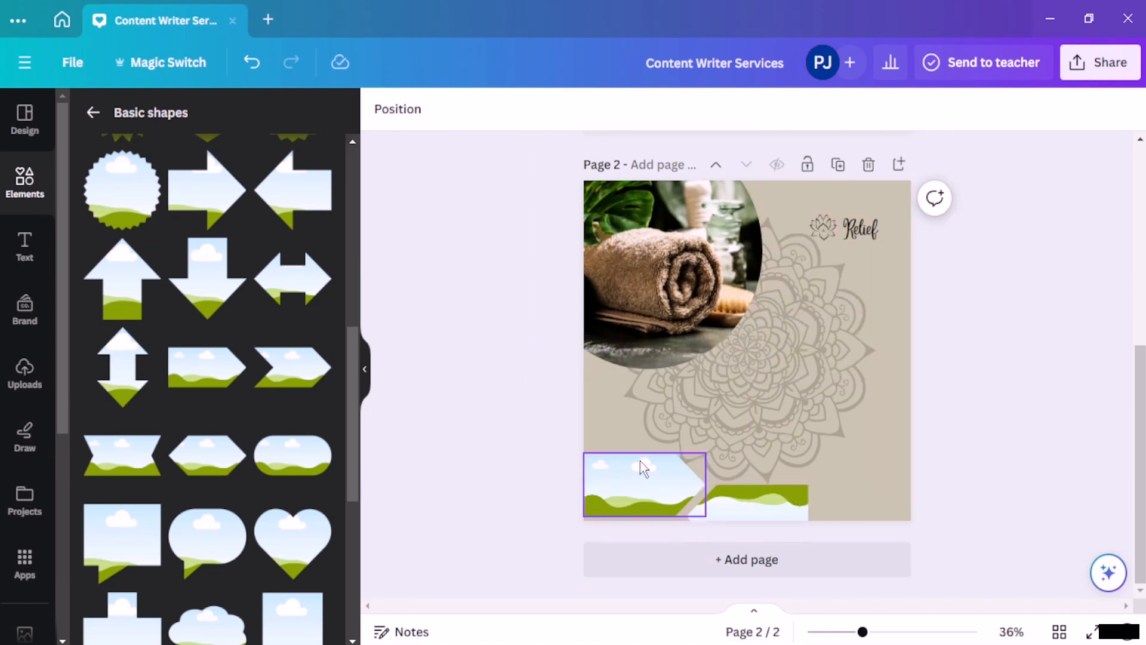
# Move the right-pointing pentagon frame up off the page's lower edge and nudge the left-pointing frame slightly up
pyautogui.click(651, 504)
pyautogui.moveTo(651, 505); pyautogui.dragTo(650, 483)
pyautogui.click(518, 451)
pyautogui.click(741, 500)
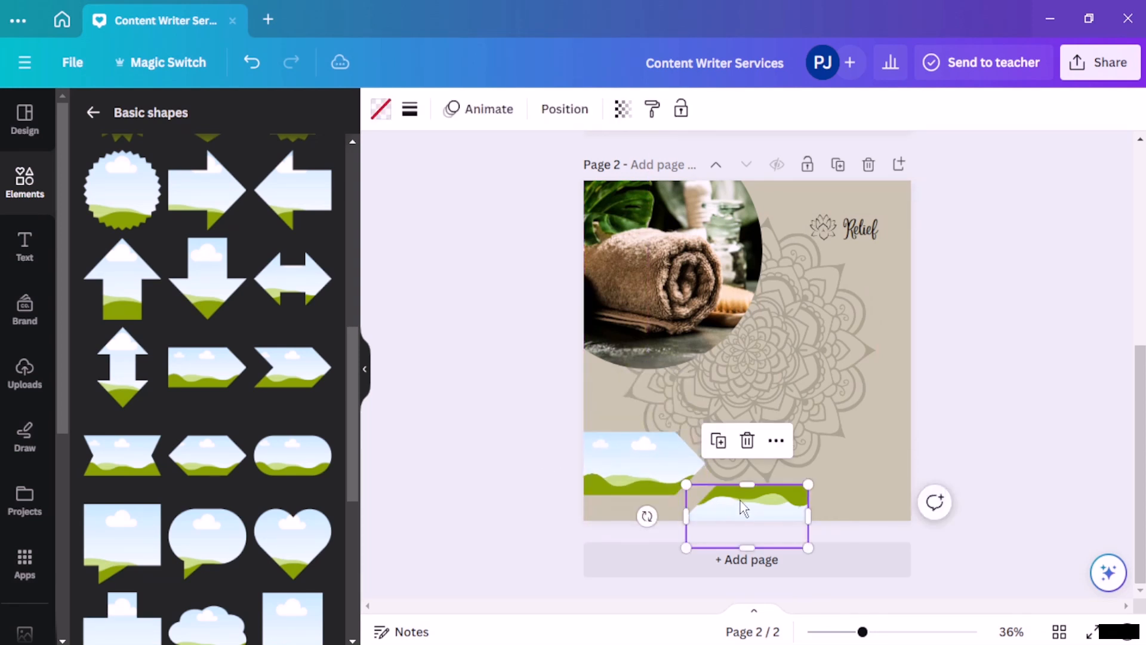
pyautogui.moveTo(740, 500); pyautogui.dragTo(741, 492)
# Search the elements for "spa" and place the photo of the rolled towel with candles into the left-pointing frame
pyautogui.click(37, 187)
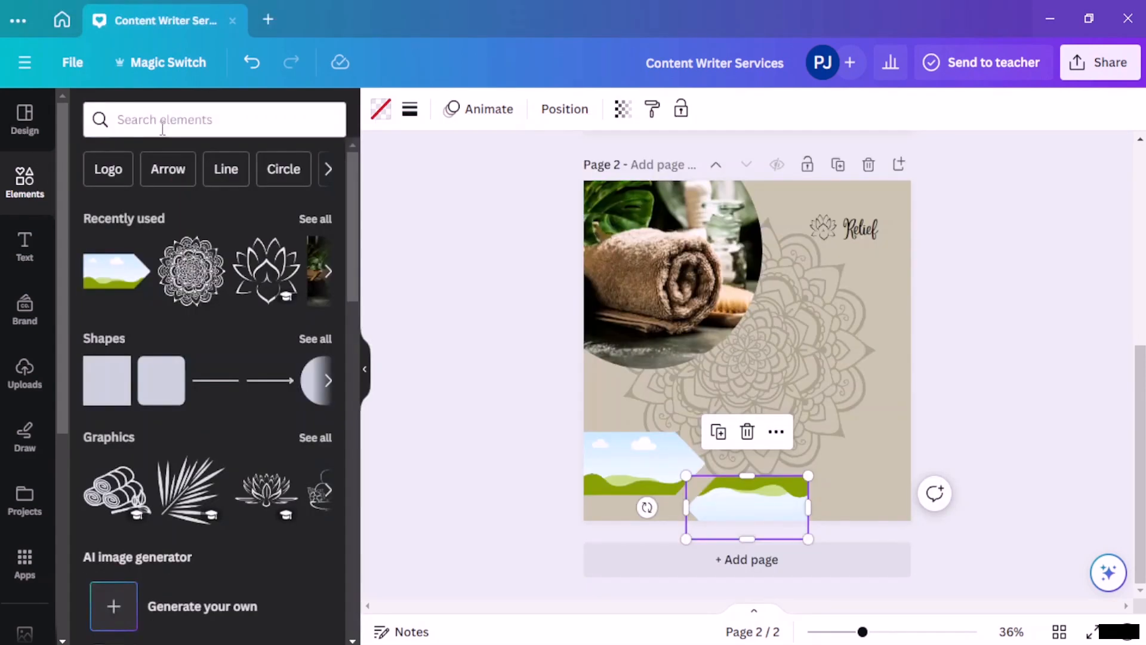
pyautogui.click(163, 119)
pyautogui.write('spa')
pyautogui.press('Return')
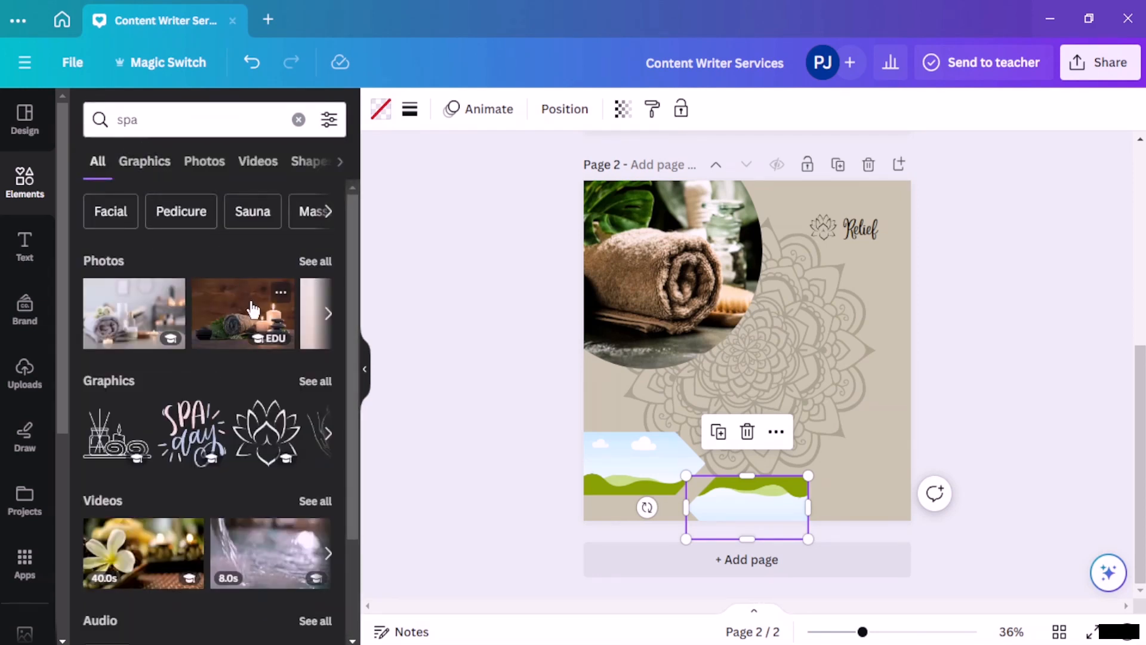
pyautogui.click(252, 309)
pyautogui.moveTo(724, 349); pyautogui.dragTo(748, 489)
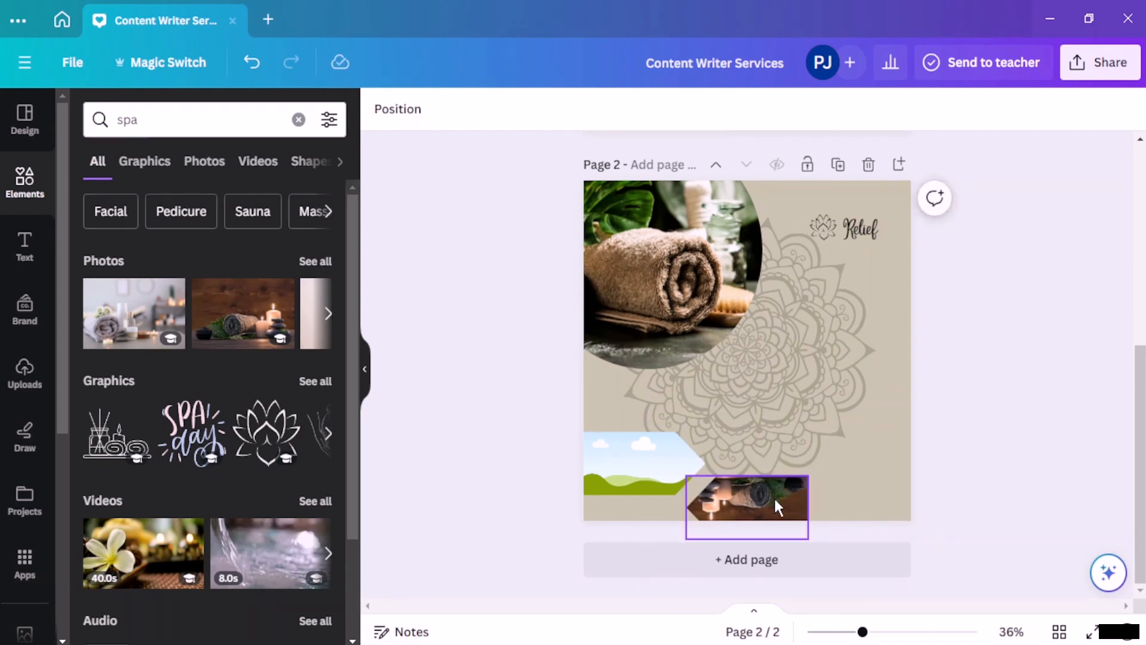
# Rotate the rolled-towel-and-candles photo 180 degrees inside the left-pointing frame so it stands upright
pyautogui.click(752, 493)
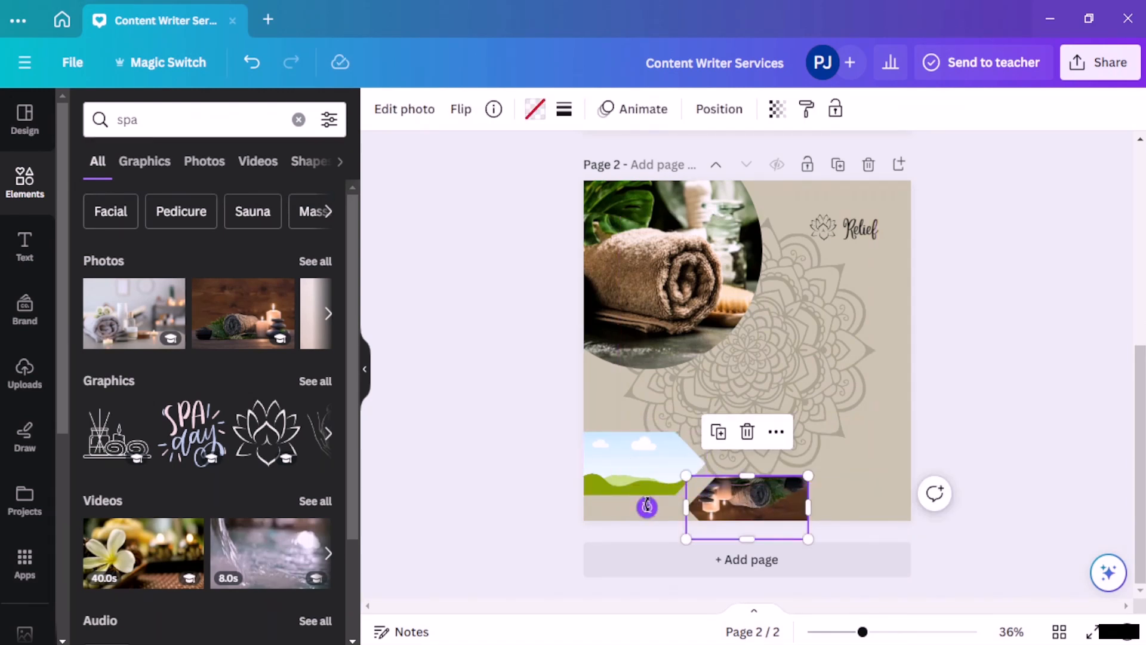
pyautogui.moveTo(647, 506)
pyautogui.mouseDown()
pyautogui.moveTo(672, 445)
pyautogui.moveTo(636, 506)
pyautogui.mouseUp()
pyautogui.click(774, 433)
pyautogui.click(741, 492)
pyautogui.doubleClick(740, 492)
pyautogui.moveTo(752, 505); pyautogui.dragTo(720, 484)
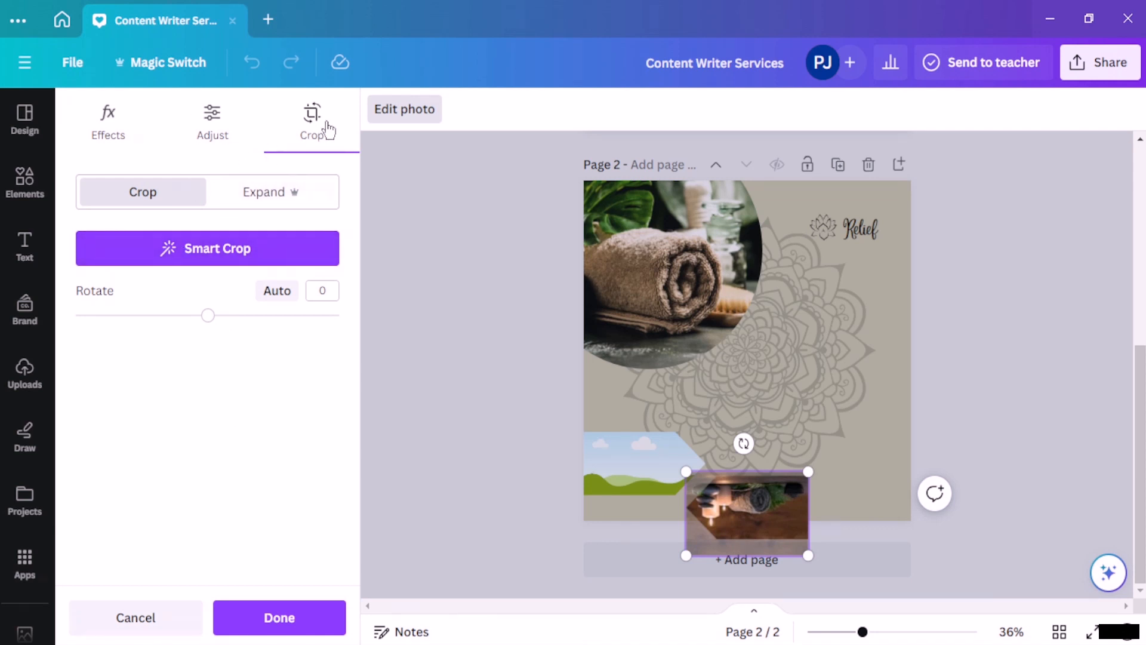
pyautogui.moveTo(206, 322); pyautogui.dragTo(338, 353)
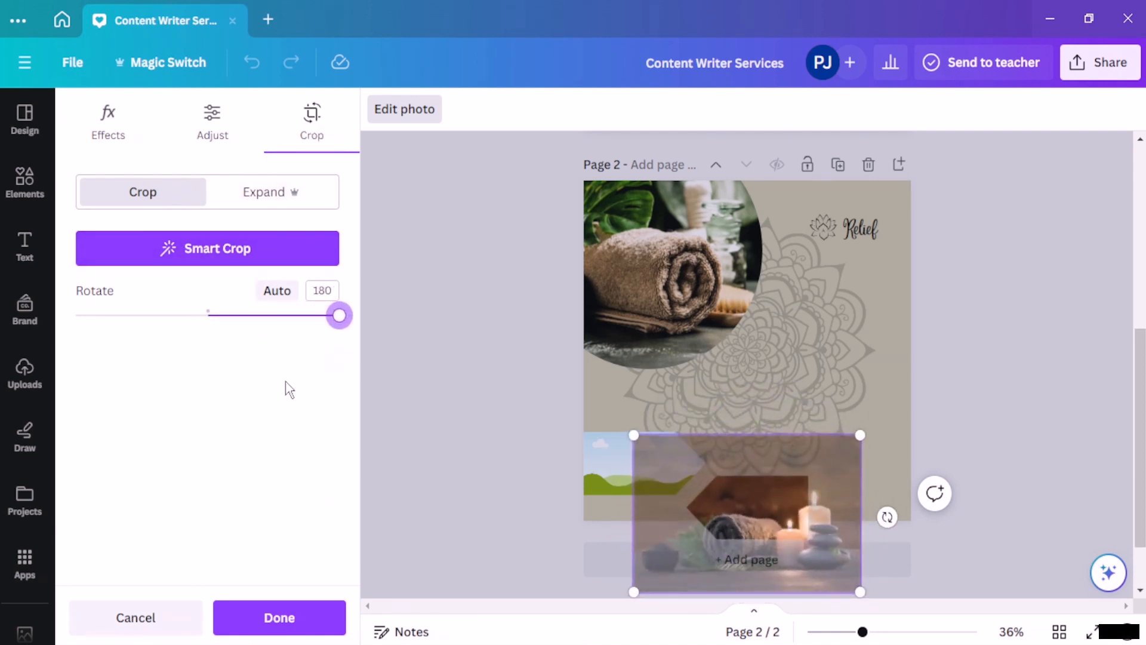
pyautogui.click(294, 615)
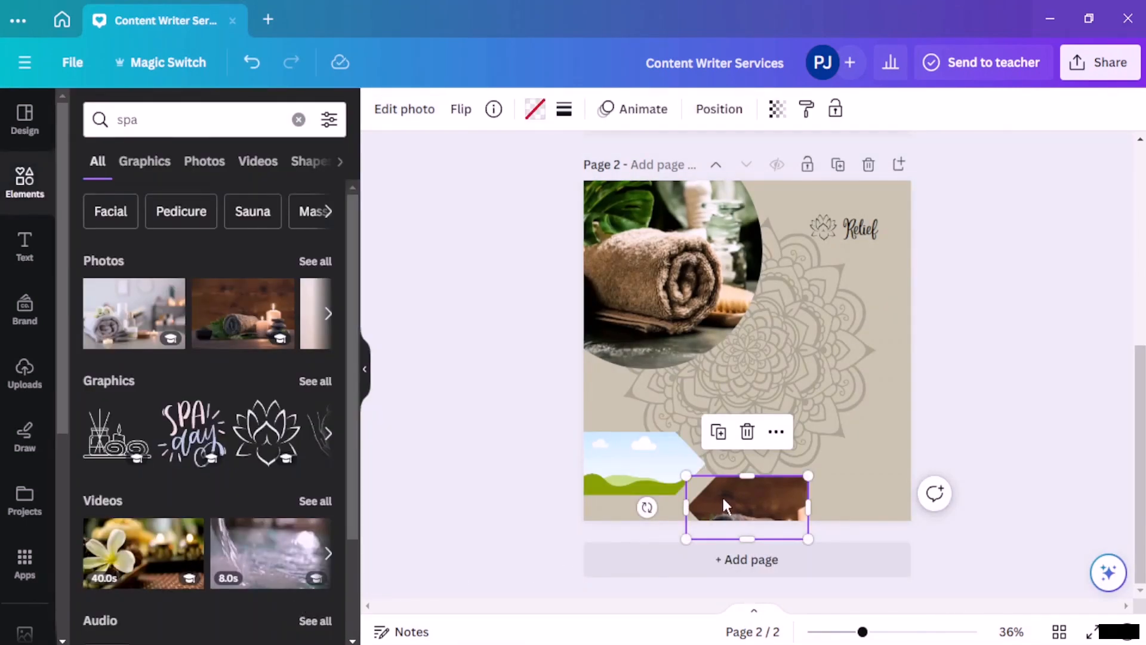
# Shrink the rolled-towel-and-candles photo within the left-pointing frame and reposition it so the towel and candles fill the visible crop
pyautogui.doubleClick(739, 502)
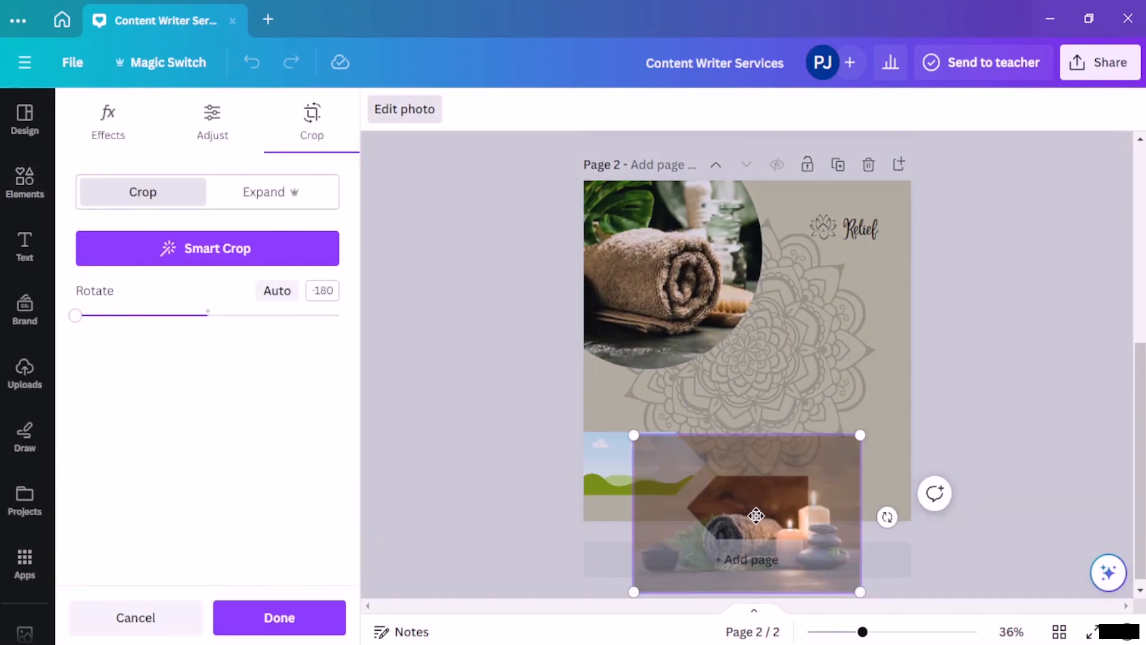
pyautogui.moveTo(755, 512); pyautogui.dragTo(729, 481)
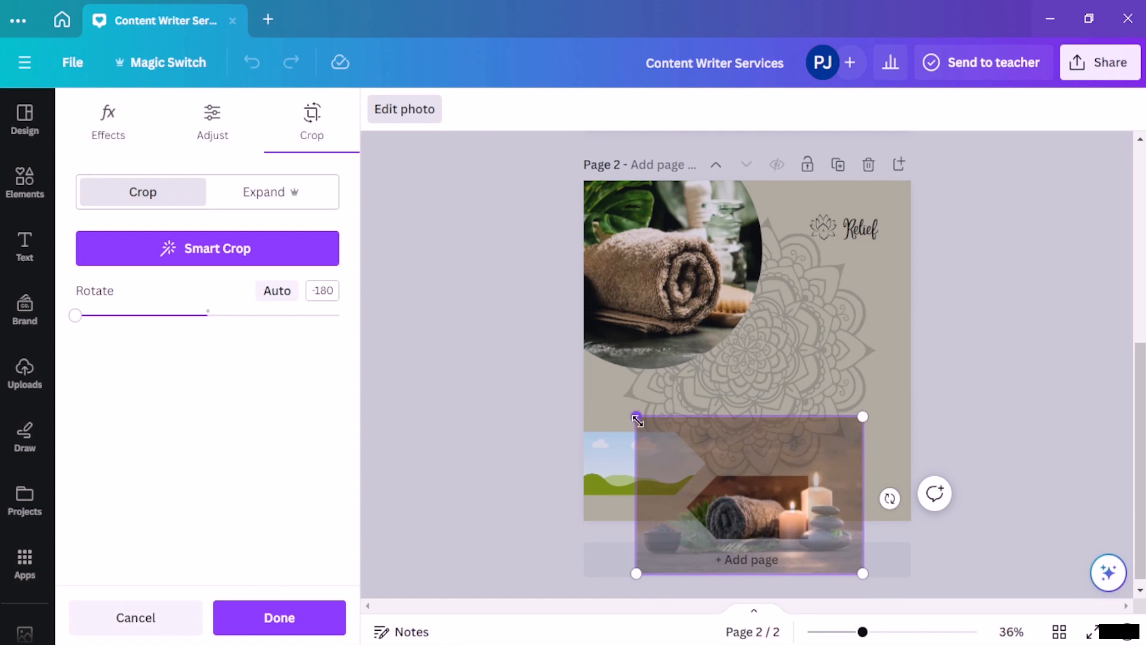
pyautogui.moveTo(638, 420); pyautogui.dragTo(686, 454)
pyautogui.moveTo(755, 522); pyautogui.dragTo(738, 504)
pyautogui.moveTo(674, 436); pyautogui.dragTo(694, 454)
pyautogui.moveTo(757, 512); pyautogui.dragTo(749, 499)
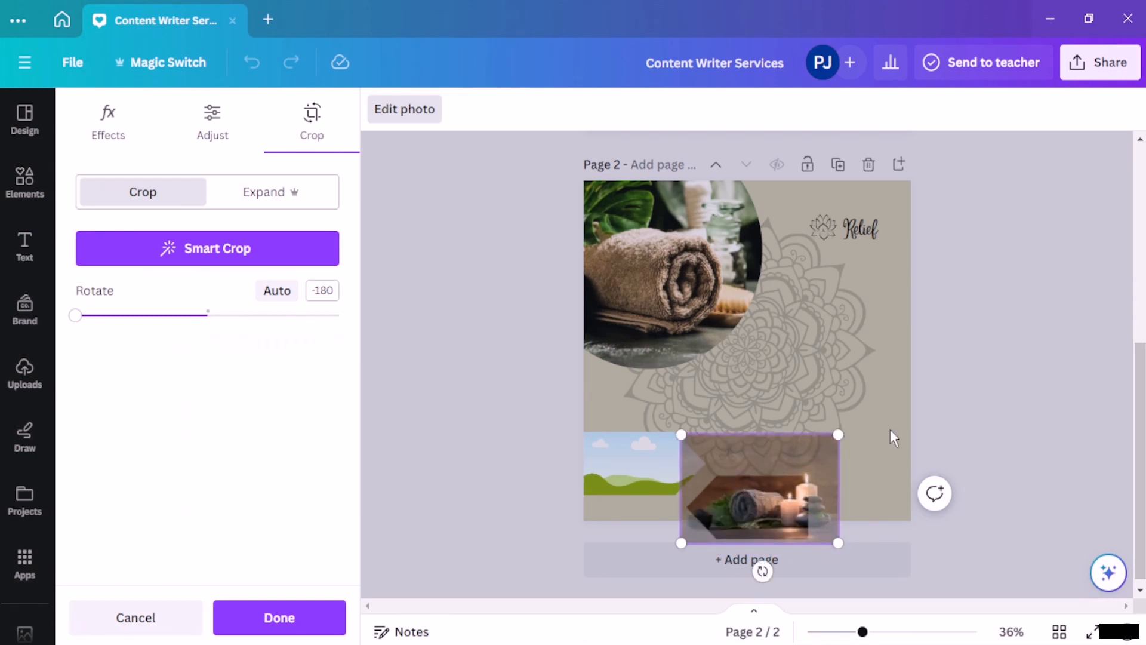
pyautogui.click(976, 392)
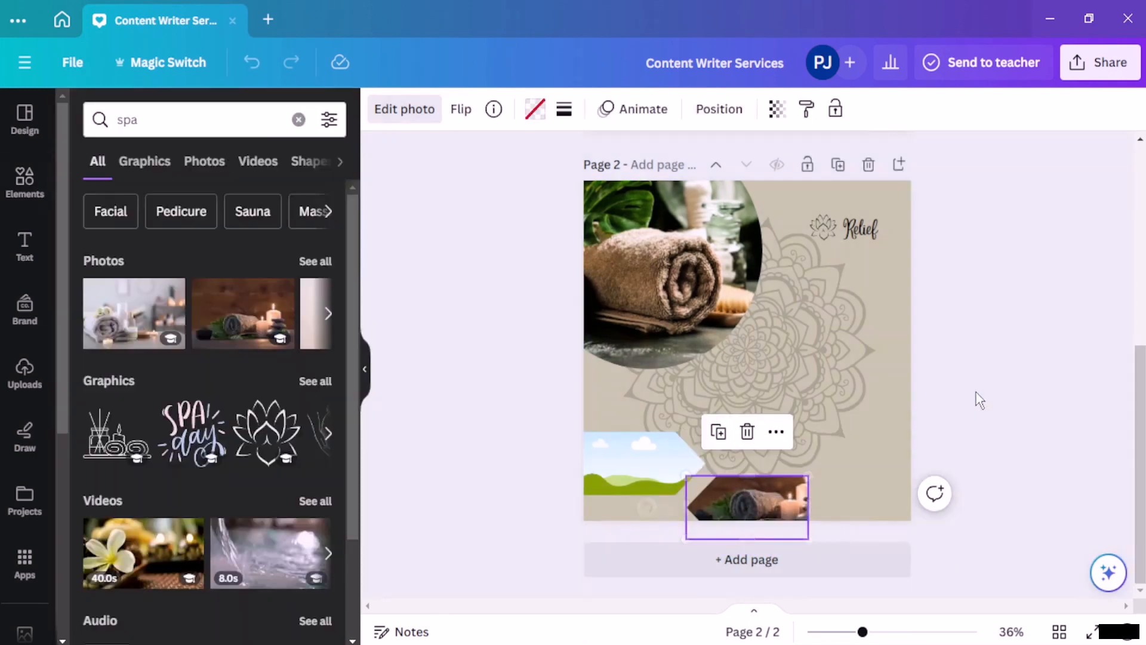
pyautogui.click(1010, 379)
# Shift the left-pointing frame slightly left and the right-pointing frame down and left, past page 2's left edge
pyautogui.moveTo(741, 494); pyautogui.dragTo(732, 493)
pyautogui.moveTo(636, 461); pyautogui.dragTo(629, 467)
pyautogui.click(605, 461)
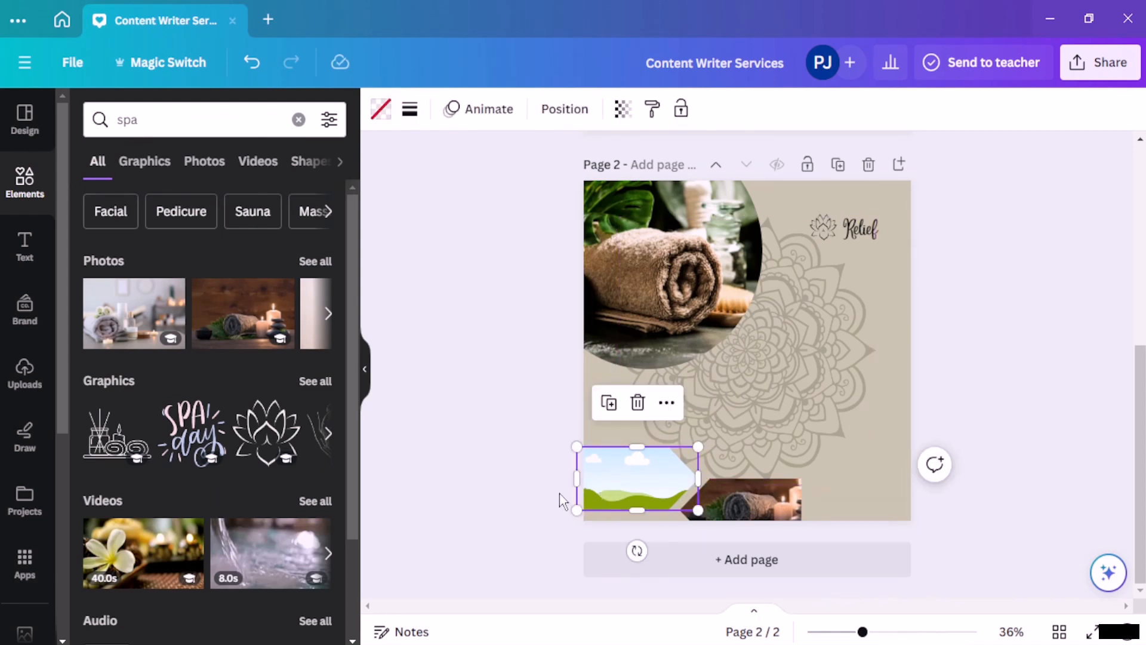
# Browse all the spa photos and place the dark massage scene with candles and palm leaves into the right-pointing frame
pyautogui.click(309, 261)
pyautogui.scroll(-5, 242, 347)
pyautogui.scroll(-3, 242, 346)
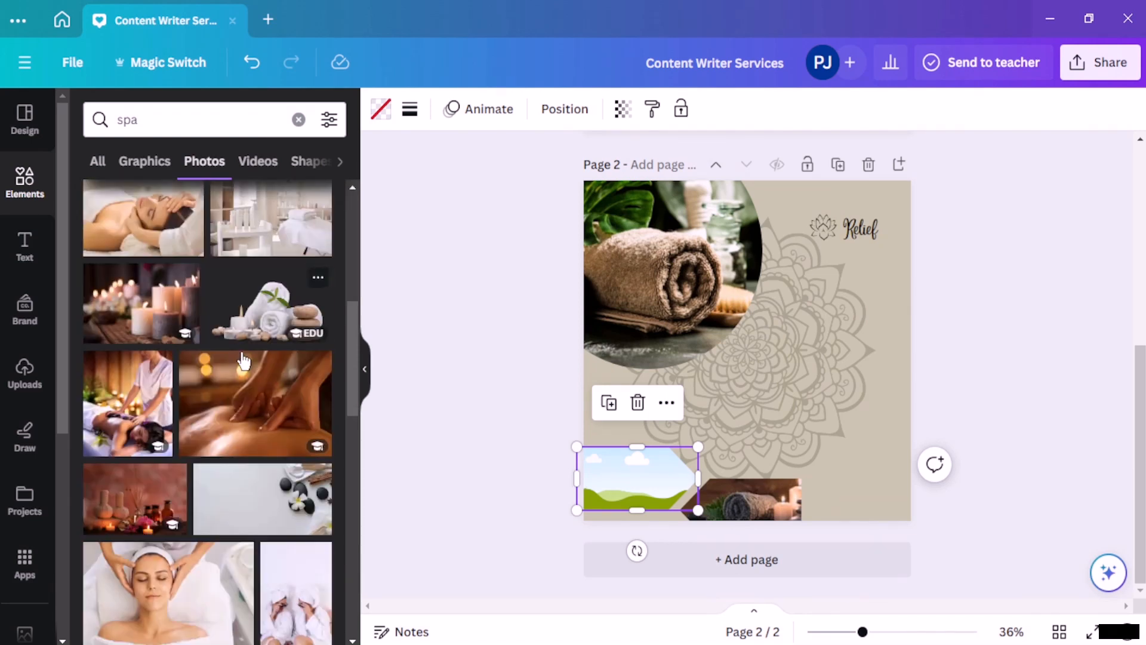
pyautogui.scroll(-3, 298, 388)
pyautogui.scroll(-3, 300, 391)
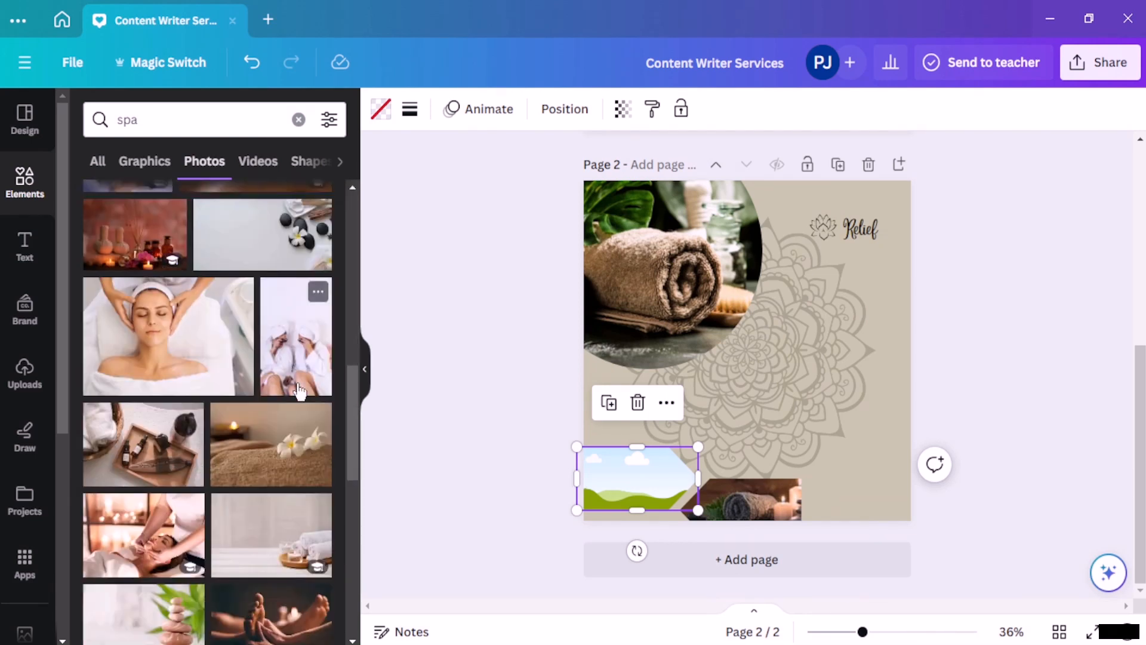
pyautogui.scroll(-3, 300, 388)
pyautogui.scroll(-2, 187, 485)
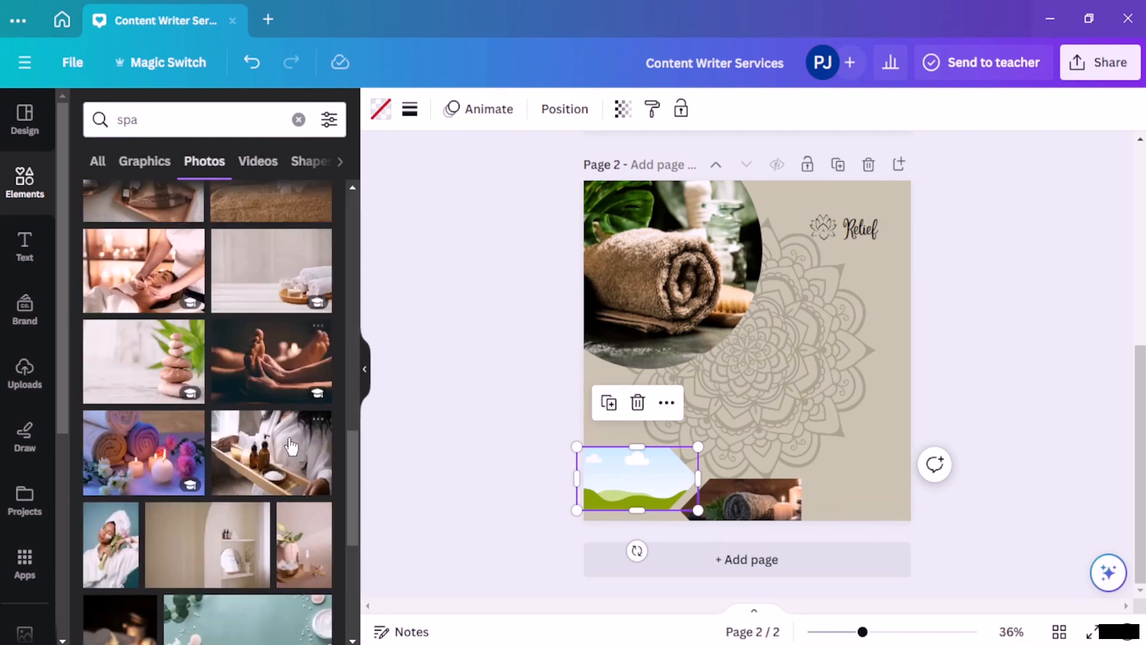
pyautogui.scroll(-3, 187, 485)
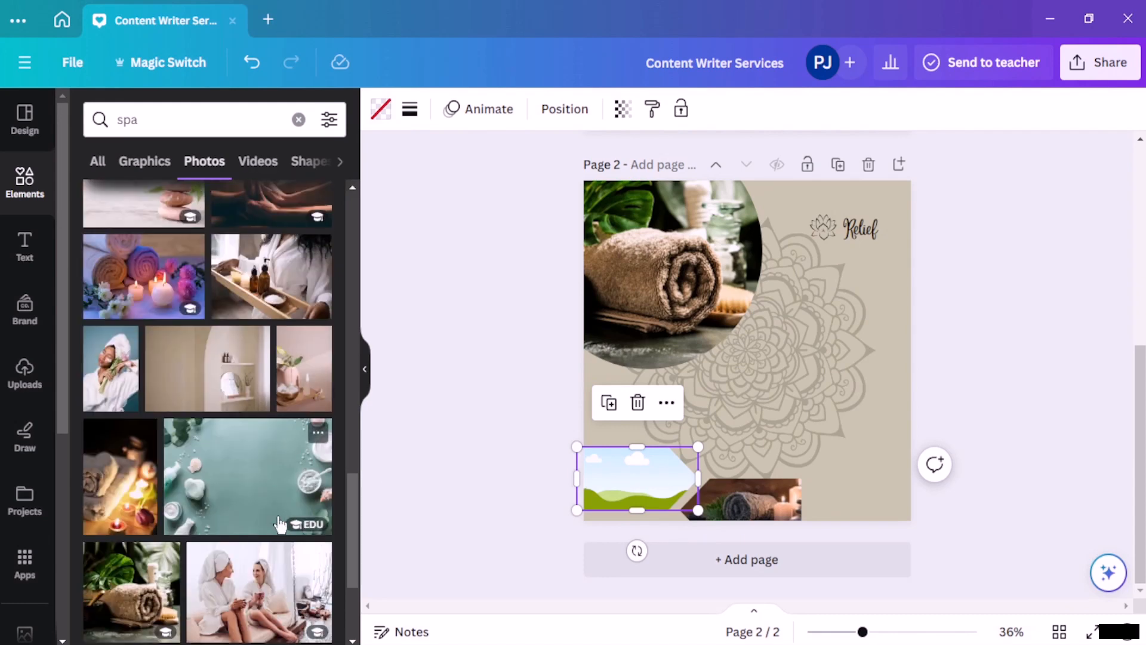
pyautogui.scroll(-3, 281, 525)
pyautogui.scroll(-2, 281, 525)
pyautogui.click(179, 418)
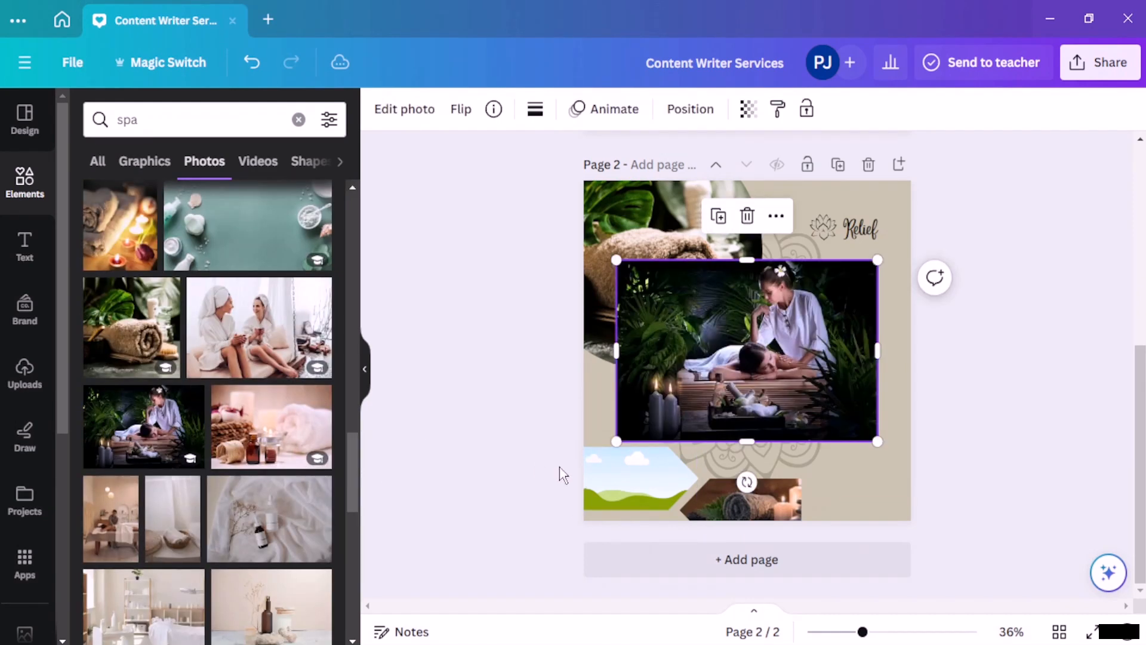
pyautogui.moveTo(725, 401); pyautogui.dragTo(639, 478)
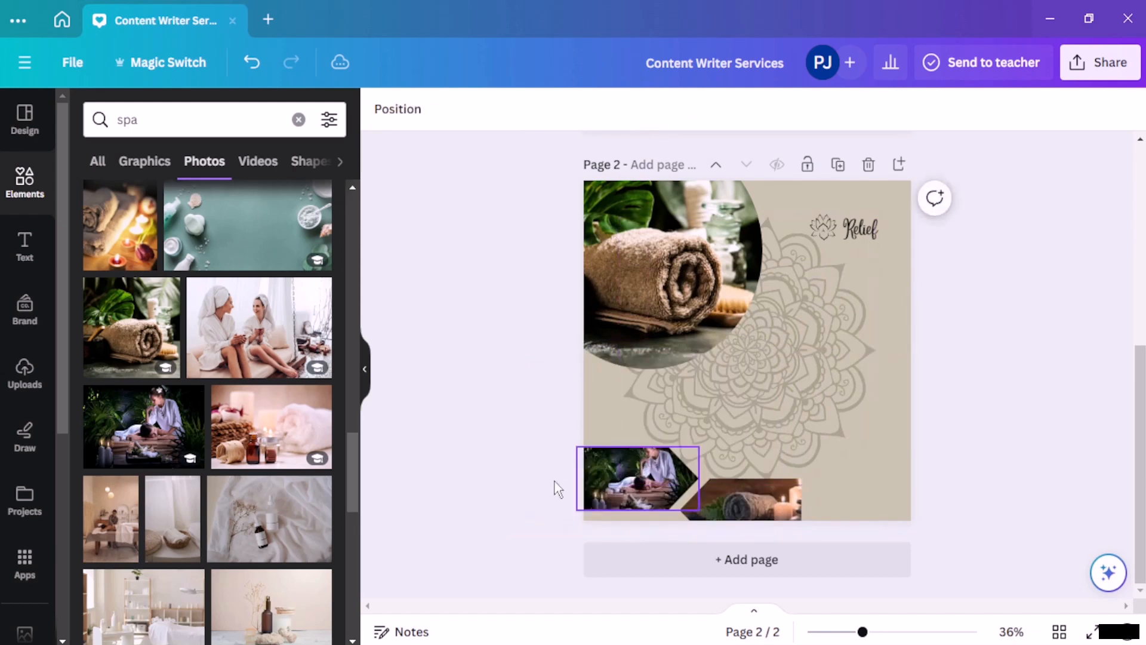
# Find the spa photo of white towels with a bowl of pink bath salt and place it into the left-pointing frame
pyautogui.click(707, 495)
pyautogui.scroll(-5, 220, 481)
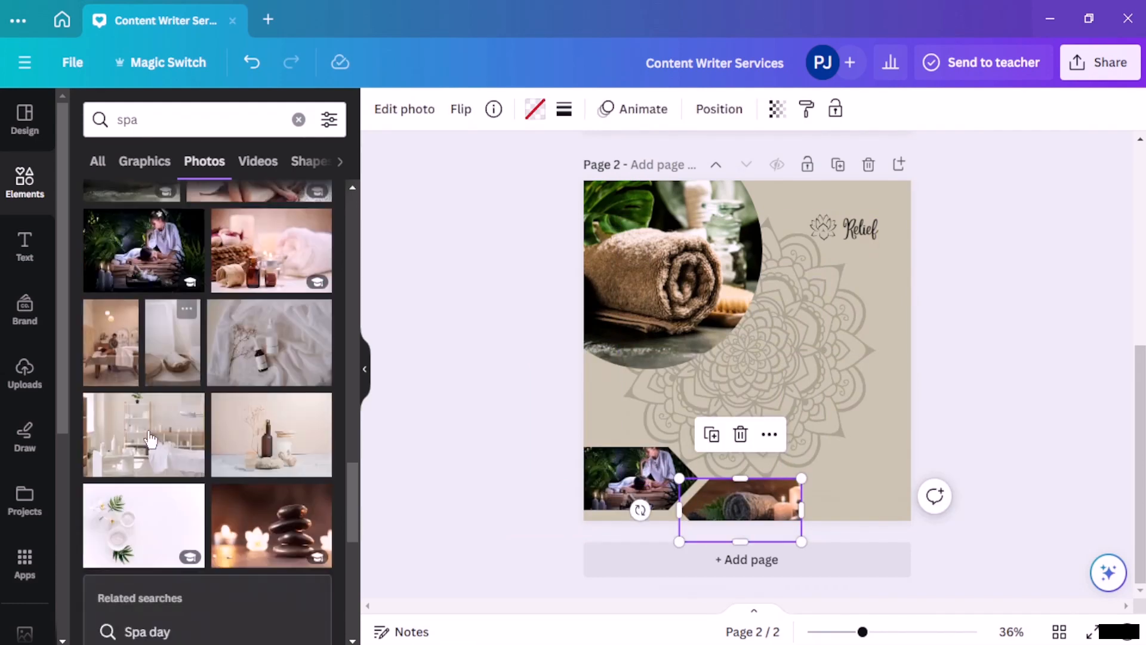
pyautogui.scroll(-4, 100, 456)
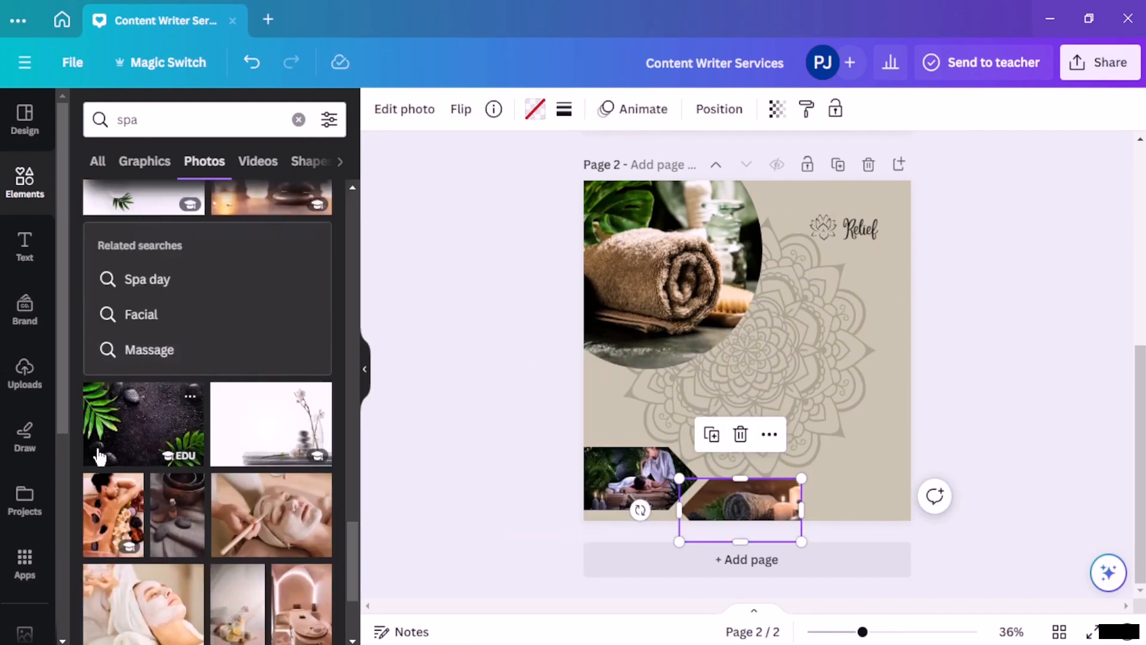
pyautogui.scroll(-3, 145, 524)
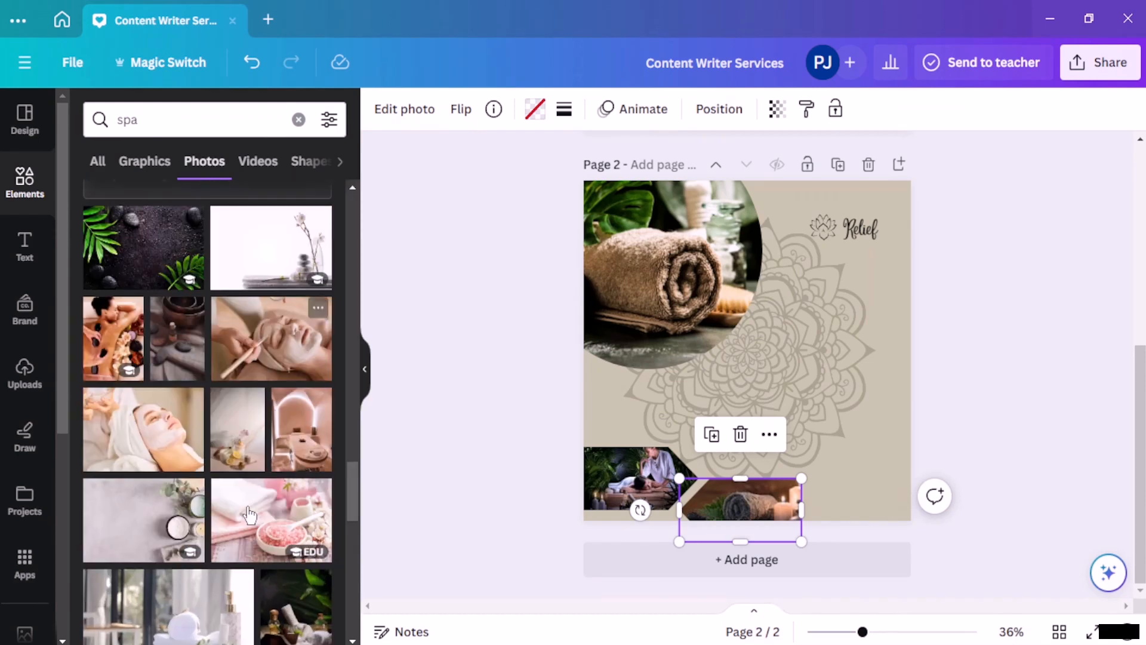
pyautogui.moveTo(296, 564); pyautogui.dragTo(773, 513)
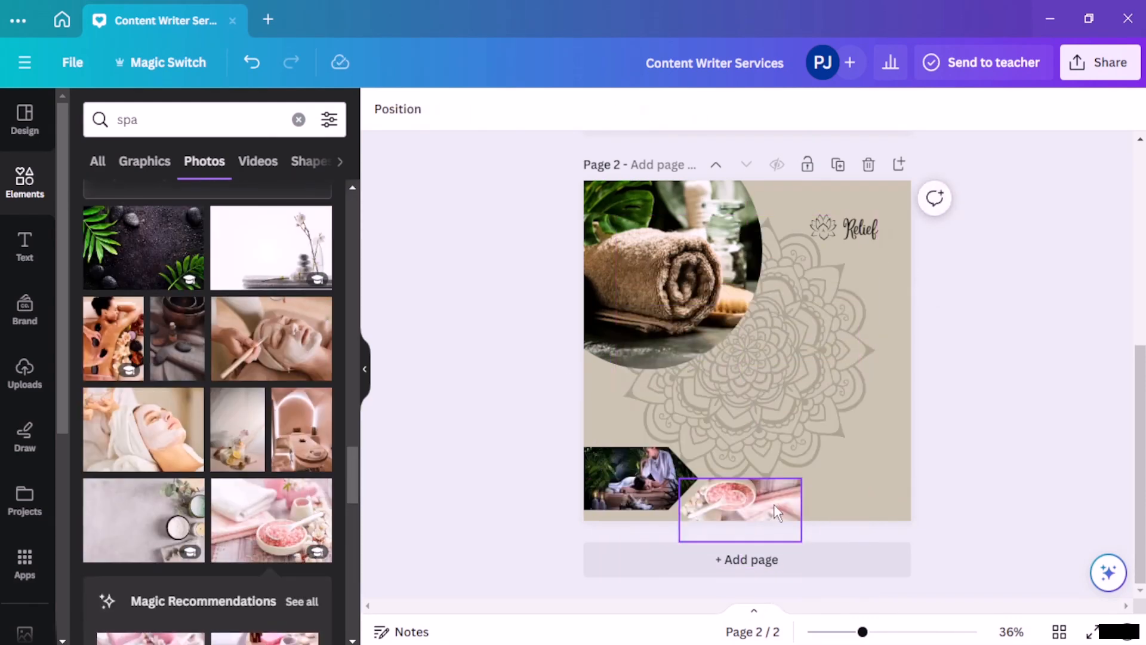
# Rotate the pink bath salt photo 180 degrees within the left-pointing frame and scale it down to fit the frame's width
pyautogui.doubleClick(740, 506)
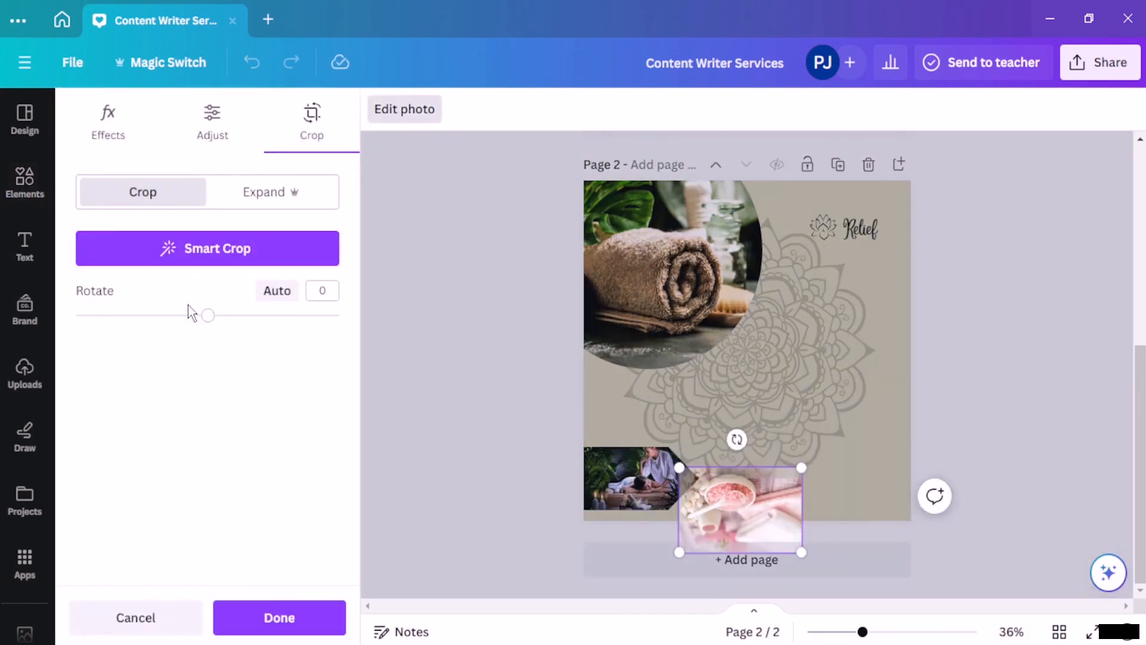
pyautogui.moveTo(208, 314); pyautogui.dragTo(356, 345)
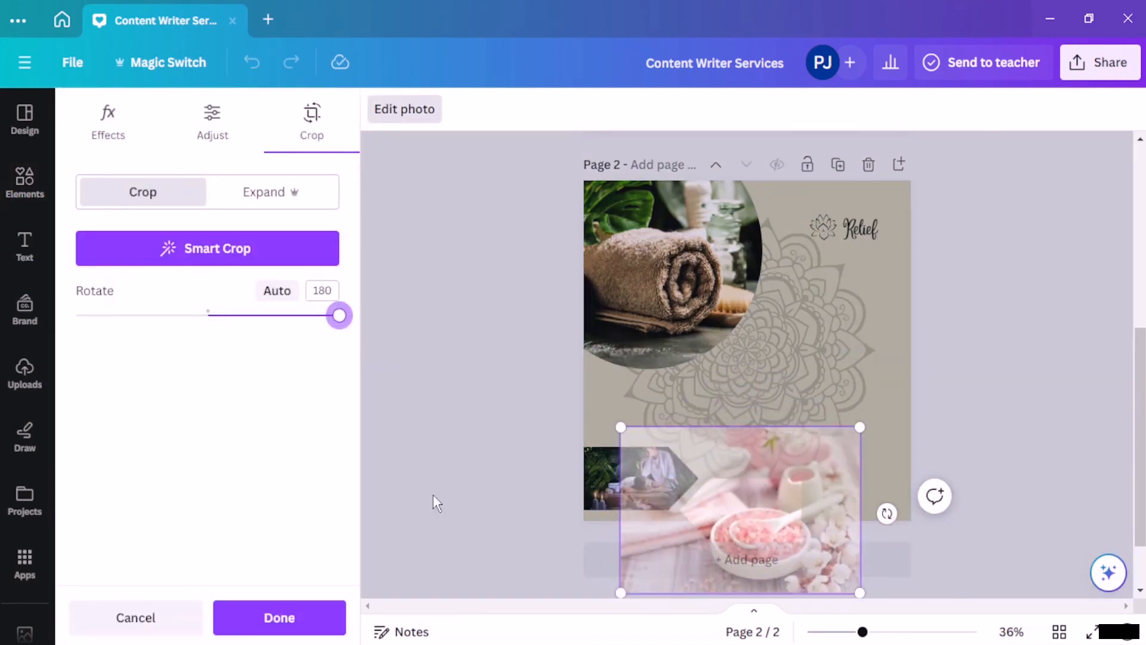
pyautogui.moveTo(624, 427); pyautogui.dragTo(681, 468)
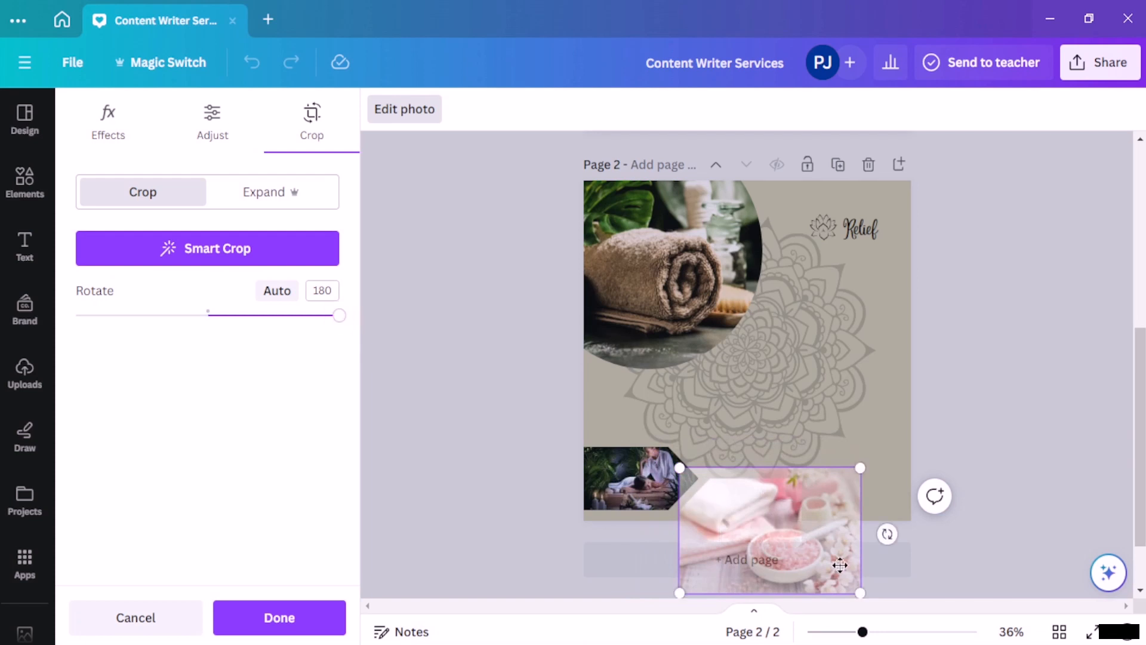
pyautogui.moveTo(860, 591); pyautogui.dragTo(800, 552)
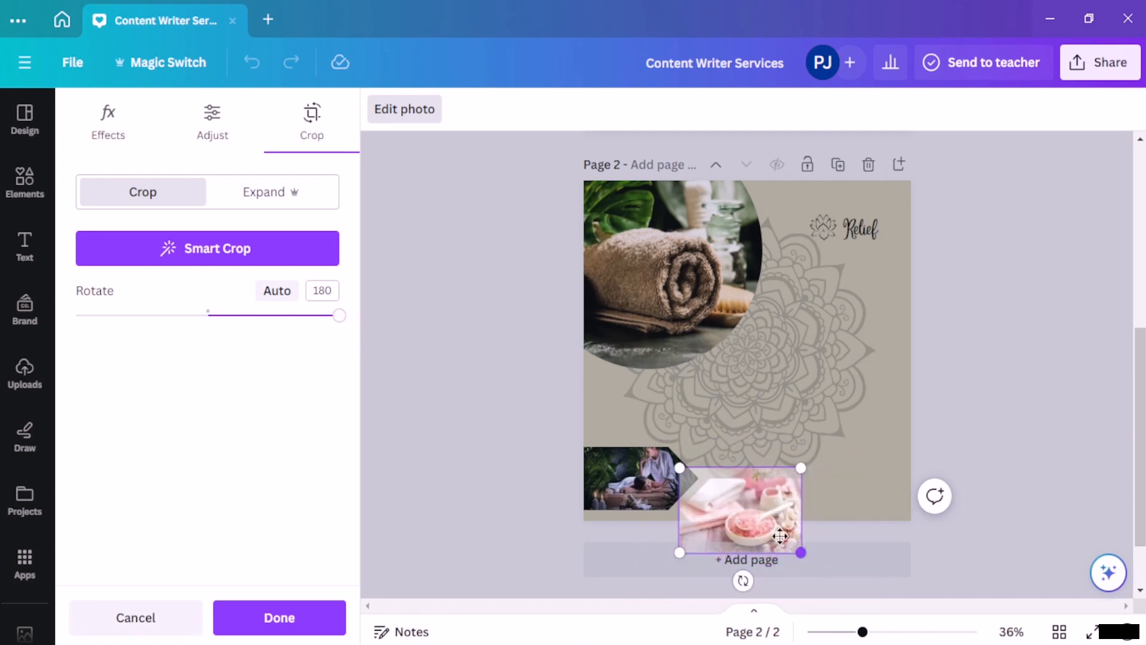
pyautogui.click(279, 617)
pyautogui.click(412, 448)
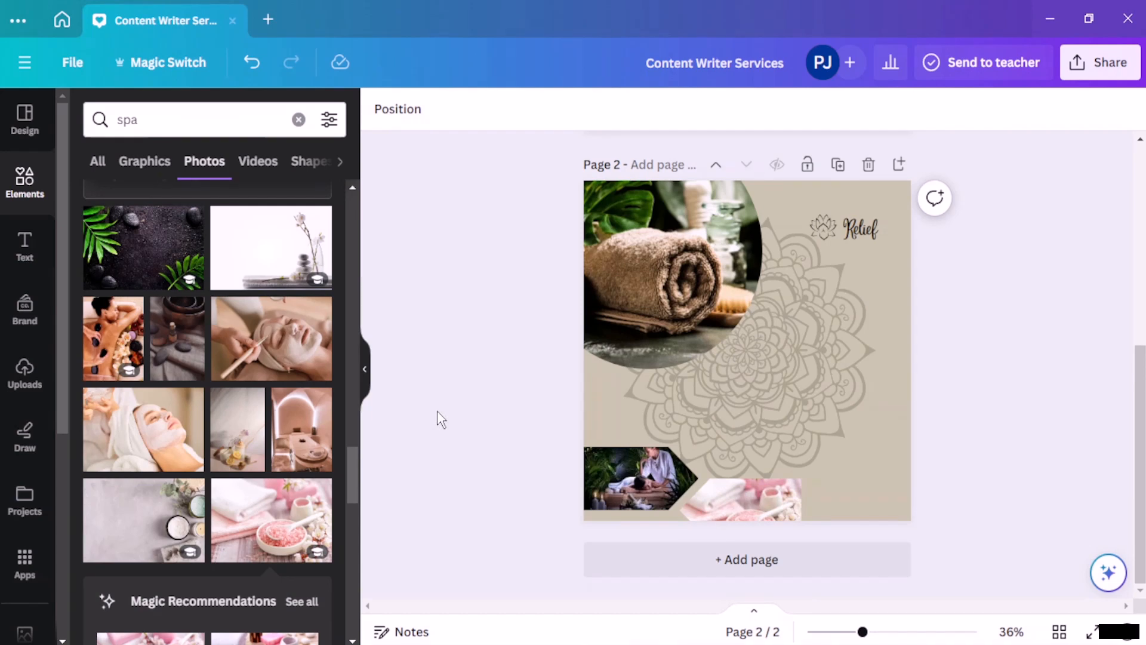
# Move the circular towel photo slightly up and left toward page 2's upper-left corner
pyautogui.scroll(5, 440, 418)
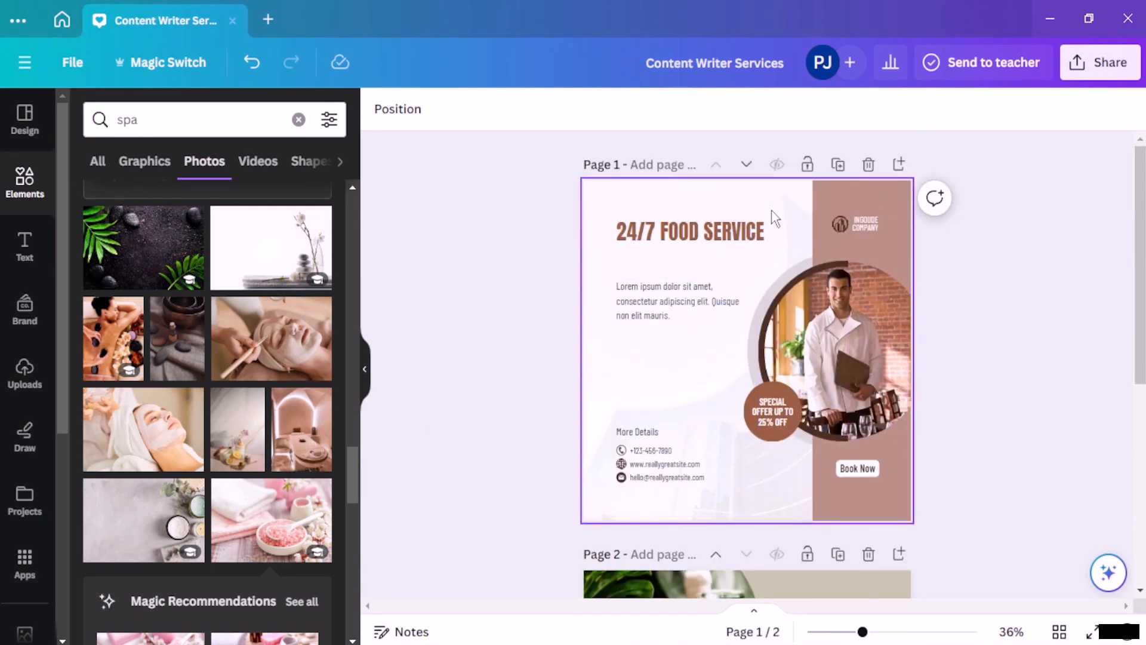
pyautogui.scroll(-5, 748, 458)
pyautogui.click(675, 292)
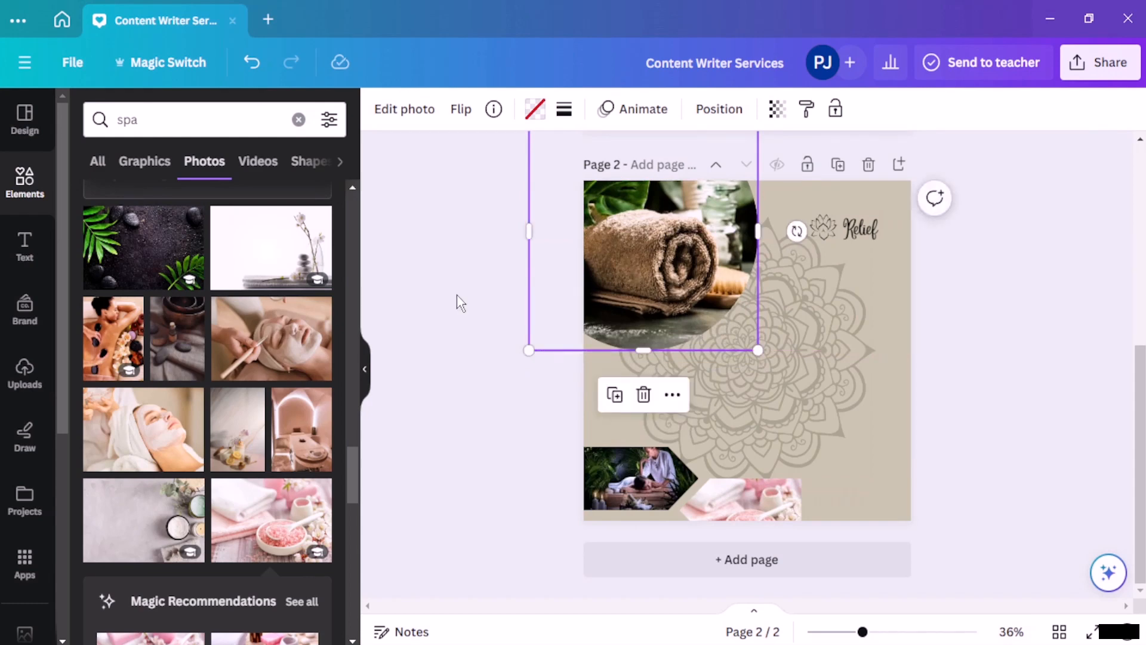
pyautogui.click(490, 300)
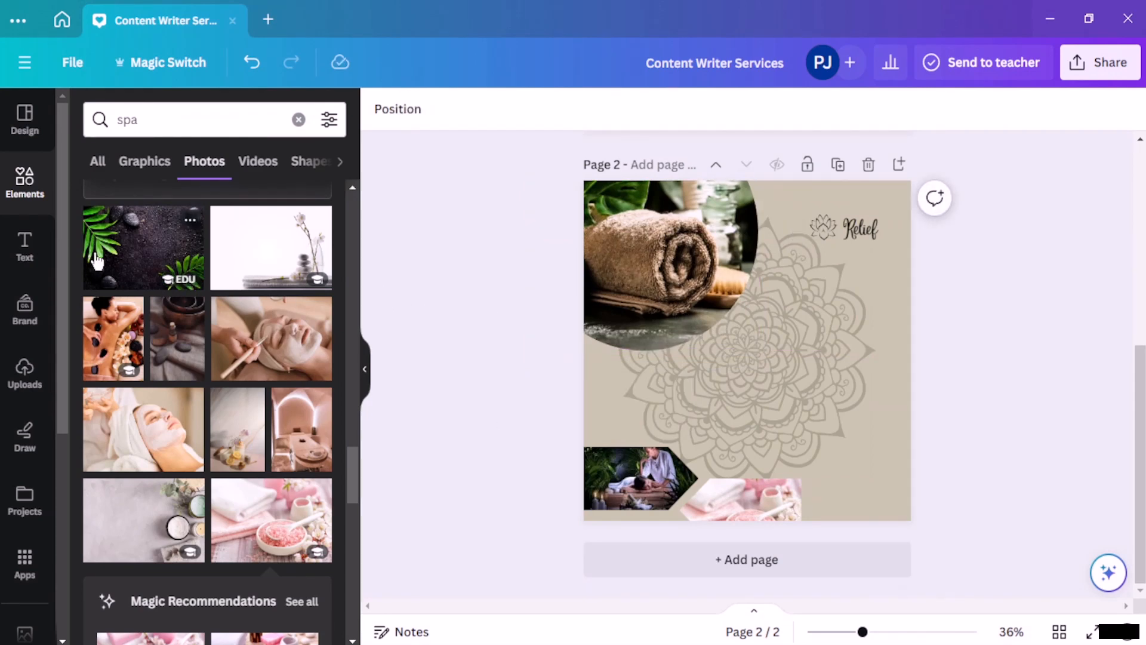
# Add a text box in the middle of page 2 and replace its placeholder with "Find comfort in ever"
pyautogui.click(25, 243)
pyautogui.click(199, 172)
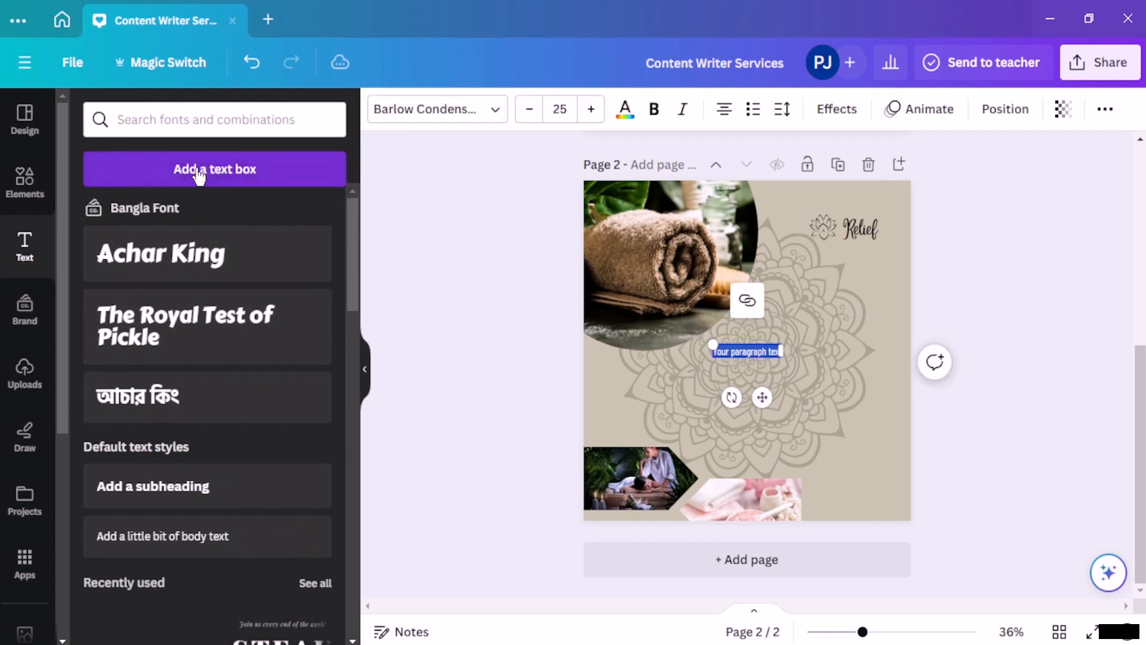
pyautogui.scroll(3, 679, 306)
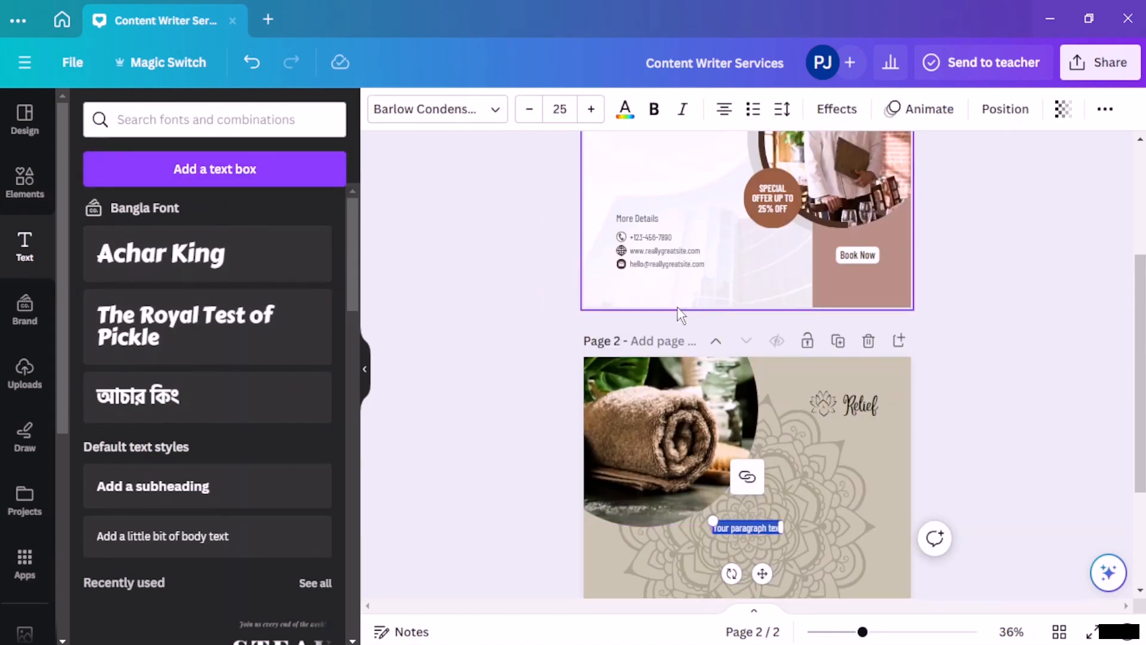
pyautogui.press('BackSpace')
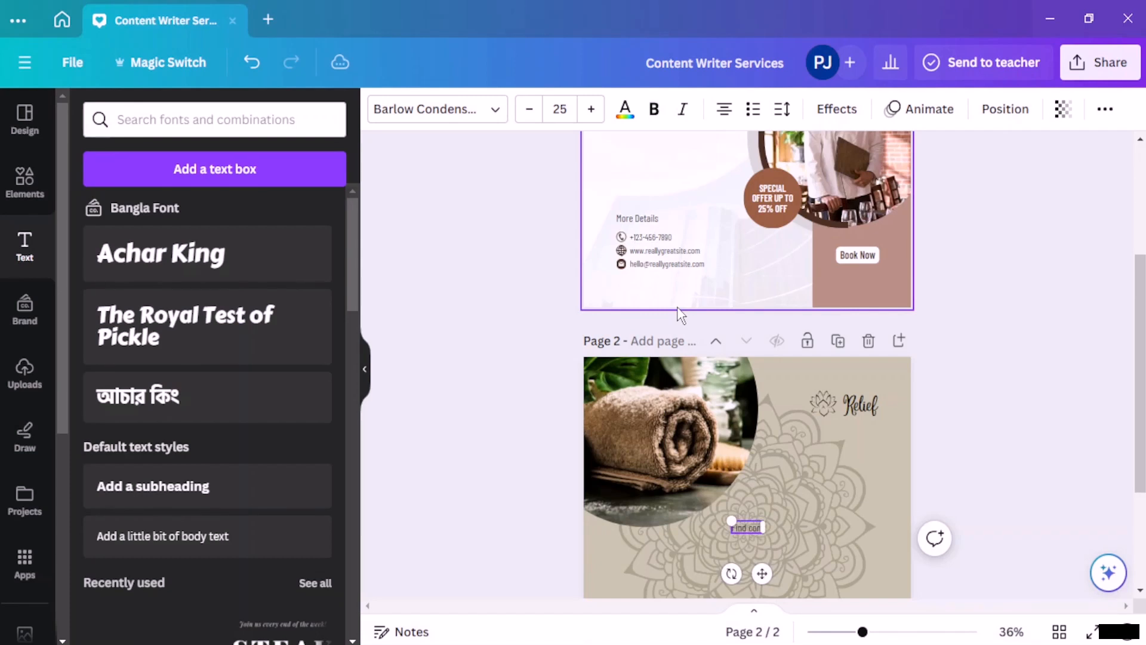
pyautogui.write('Find comfort')
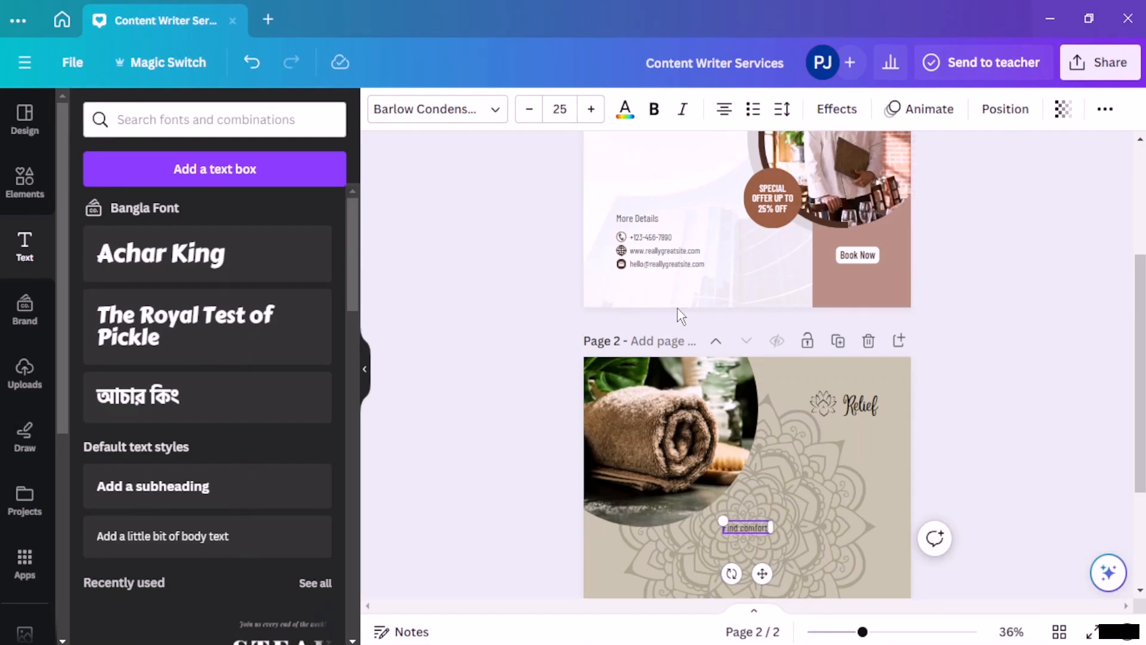
pyautogui.write(' in ever')
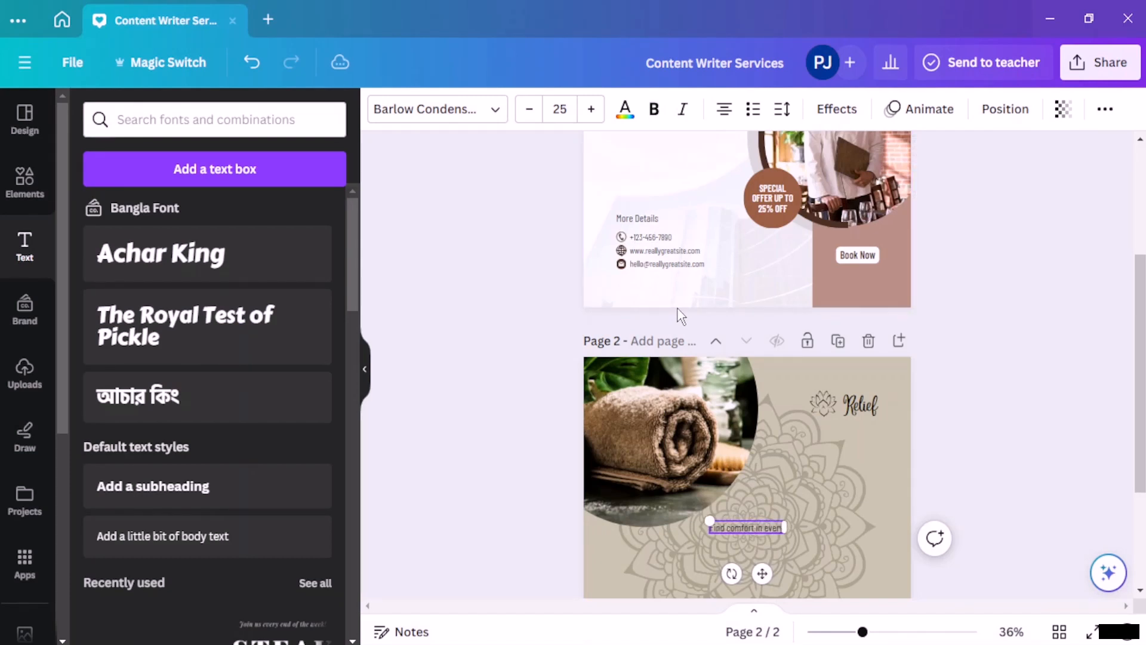
# Complete the tagline on page 2 as "Find comfort in every Moment" and set its font size to 50
pyautogui.write('y Momen')
pyautogui.tripleClick(760, 526)
pyautogui.click(592, 109)
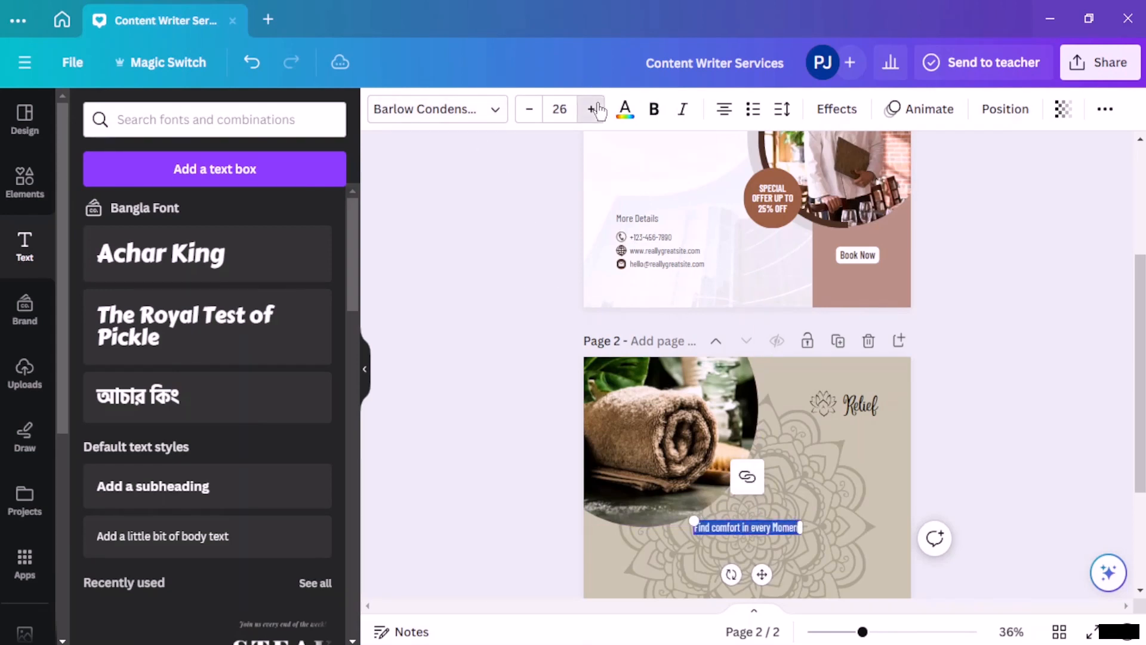
pyautogui.click(593, 109)
pyautogui.click(594, 109)
pyautogui.click(593, 108)
pyautogui.click(594, 109)
pyautogui.click(593, 109)
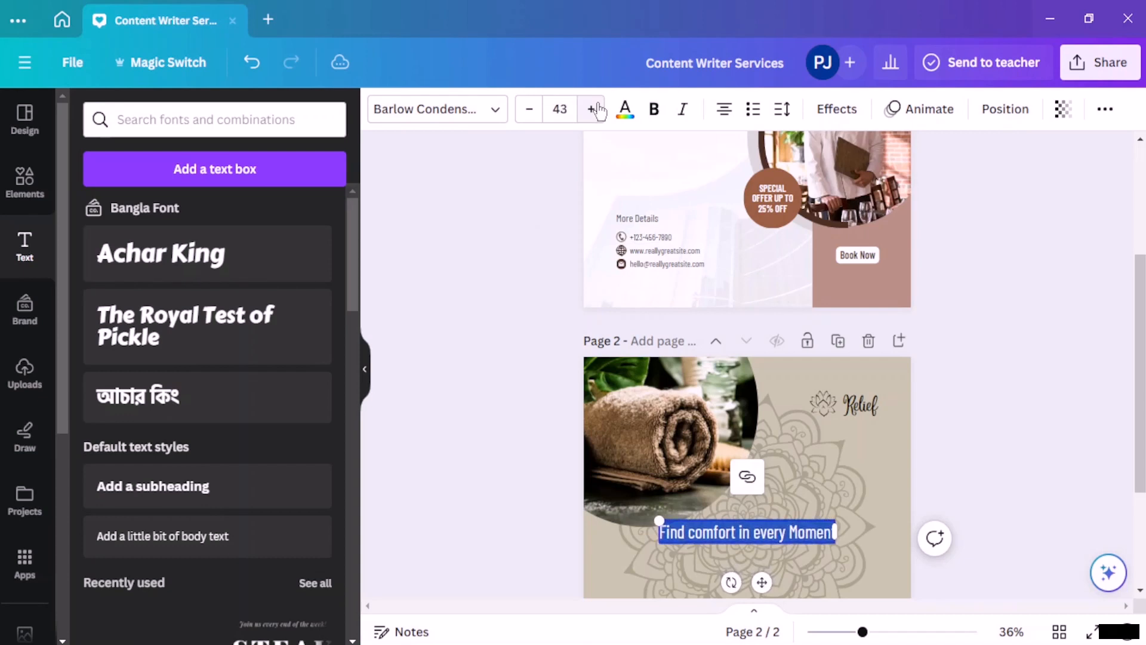
pyautogui.click(593, 108)
pyautogui.click(597, 109)
pyautogui.click(773, 552)
# Move the tagline up beneath the Relief logo and split it into three lines after "comfort" and "in"
pyautogui.click(795, 528)
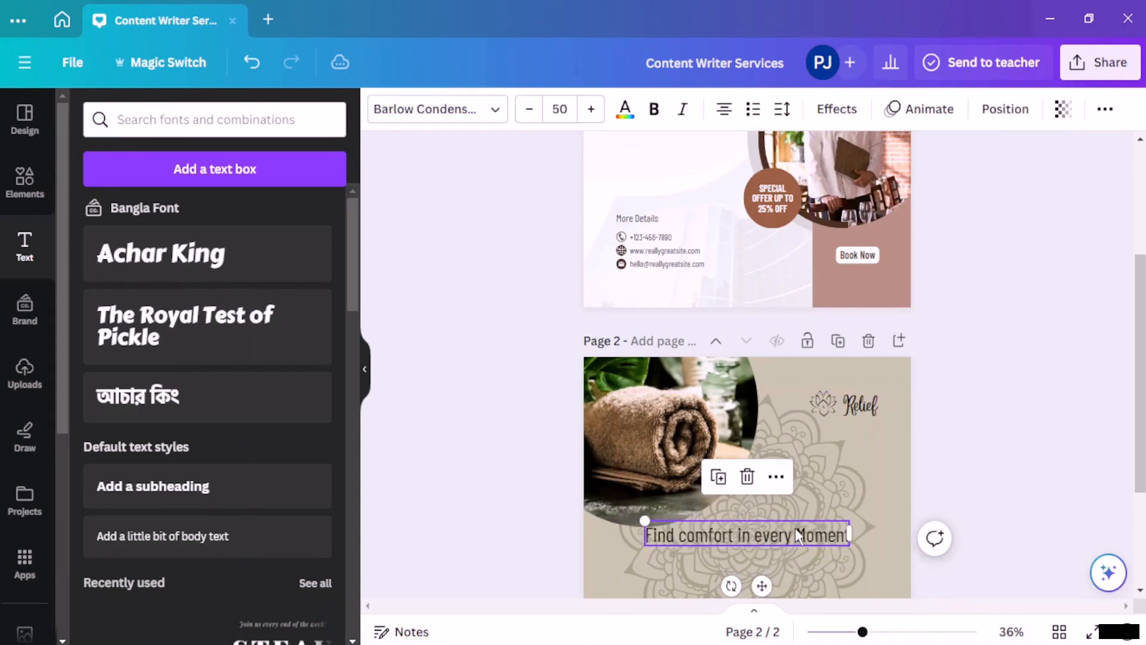
pyautogui.moveTo(795, 527); pyautogui.dragTo(824, 451)
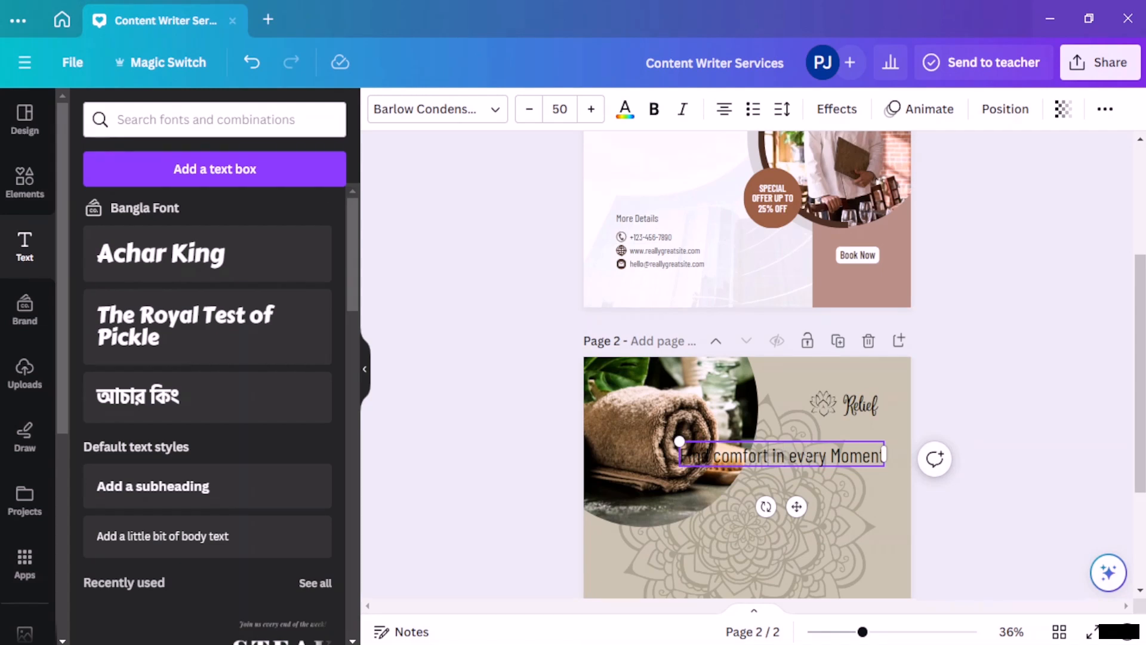
pyautogui.press('Return')
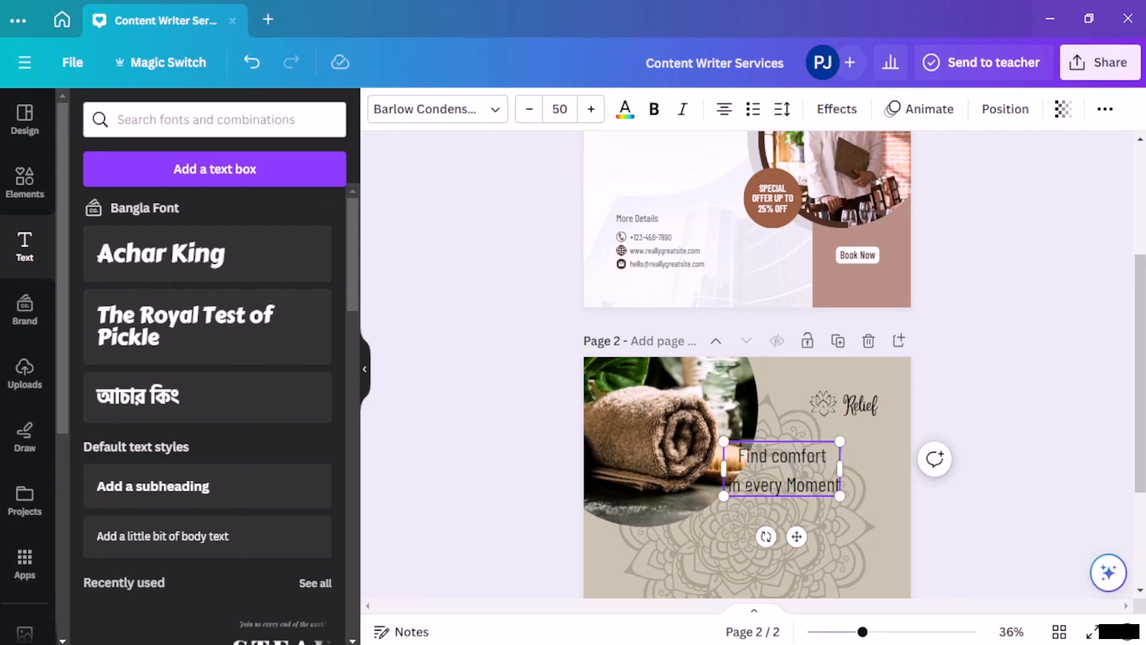
pyautogui.press('Return')
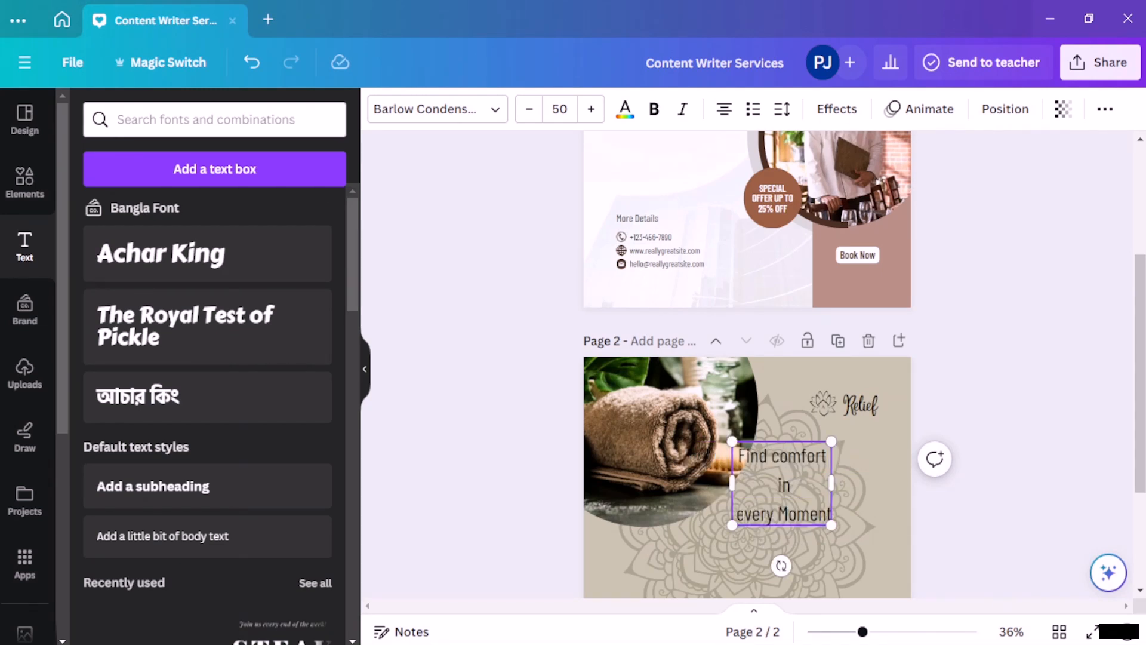
# Left-align the whole tagline and shift it right, clear of the towel photo
pyautogui.moveTo(780, 484); pyautogui.dragTo(775, 484)
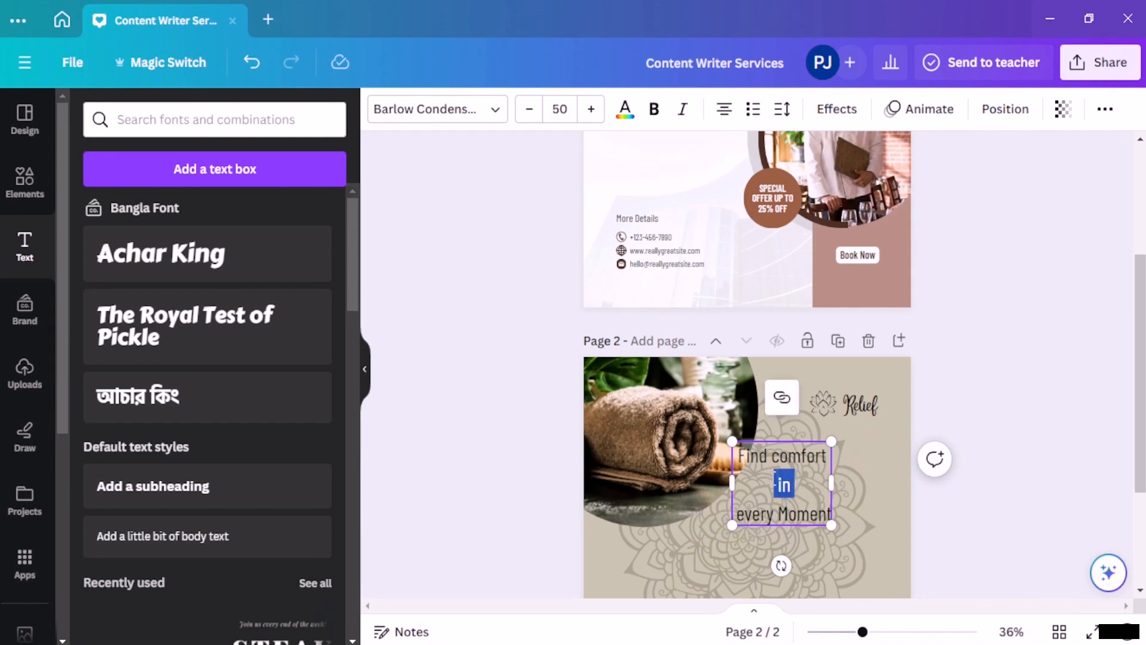
pyautogui.hotkey('ctrl', 'a')
pyautogui.click(725, 113)
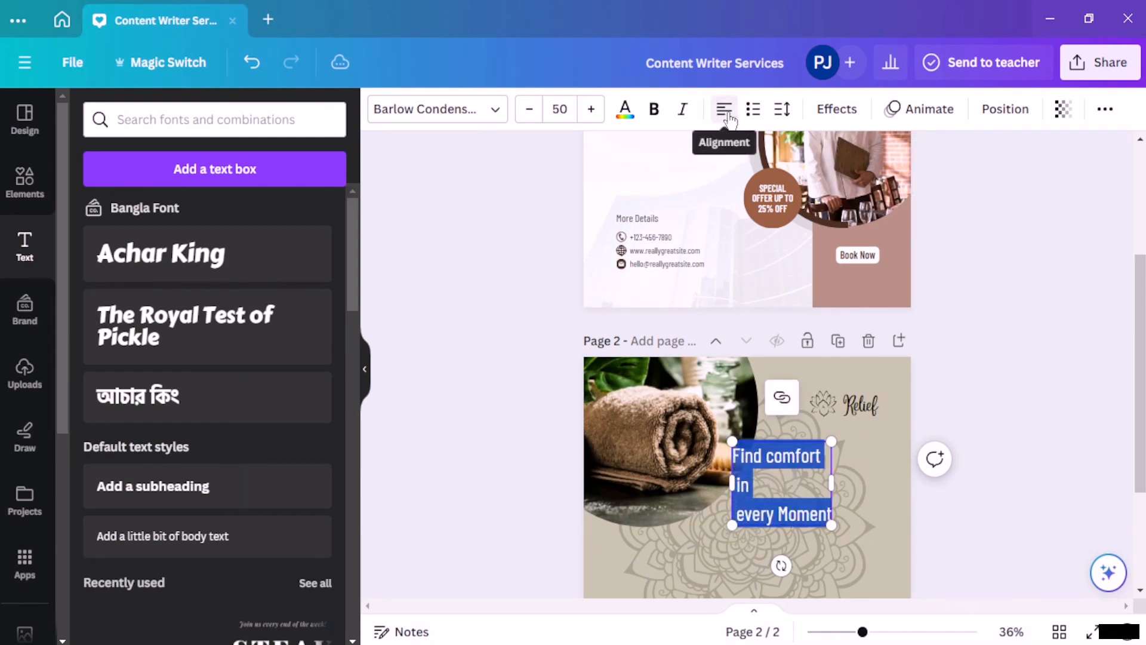
pyautogui.click(977, 360)
pyautogui.moveTo(818, 469); pyautogui.dragTo(834, 468)
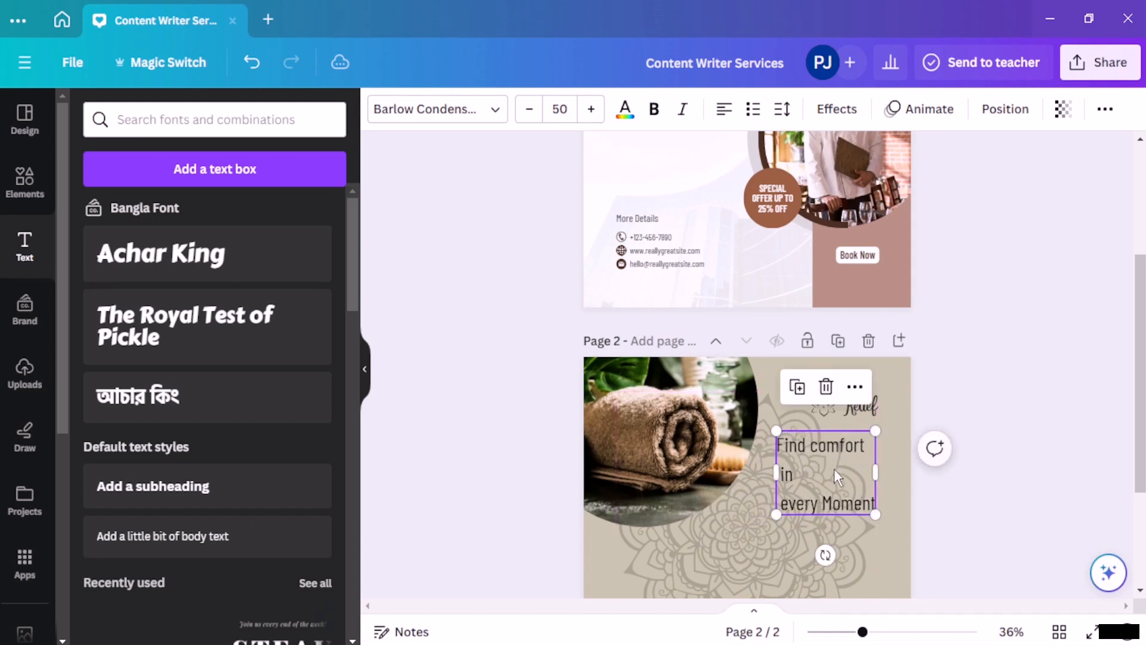
# Enlarge the tagline to font size 60 and shift it slightly left to fit beside the photo
pyautogui.click(591, 110)
pyautogui.click(591, 109)
pyautogui.click(591, 110)
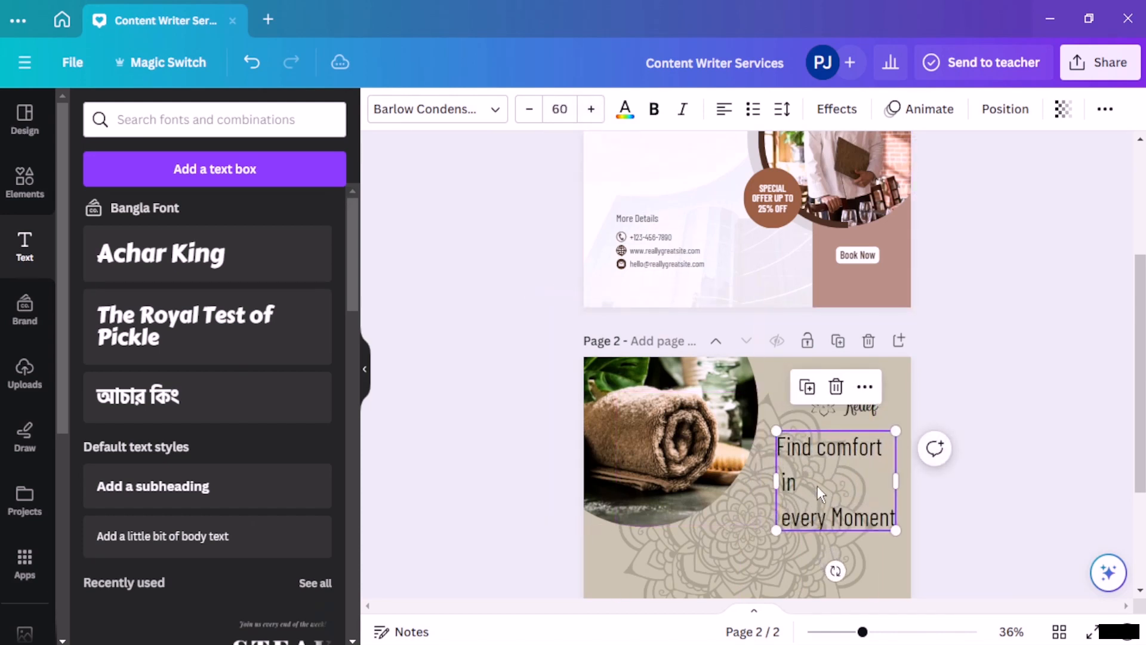
pyautogui.moveTo(818, 486); pyautogui.dragTo(807, 483)
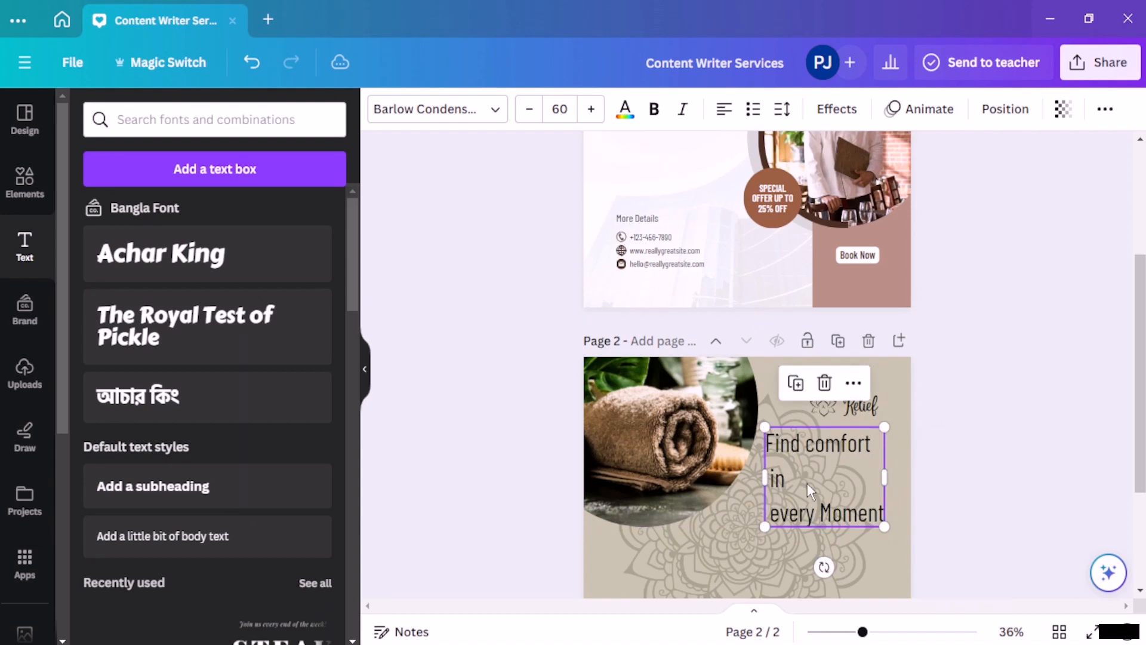
# Rearrange the tagline into two lines, "Find comfort" and "in every Moment", removing the extra breaks and space
pyautogui.click(776, 479)
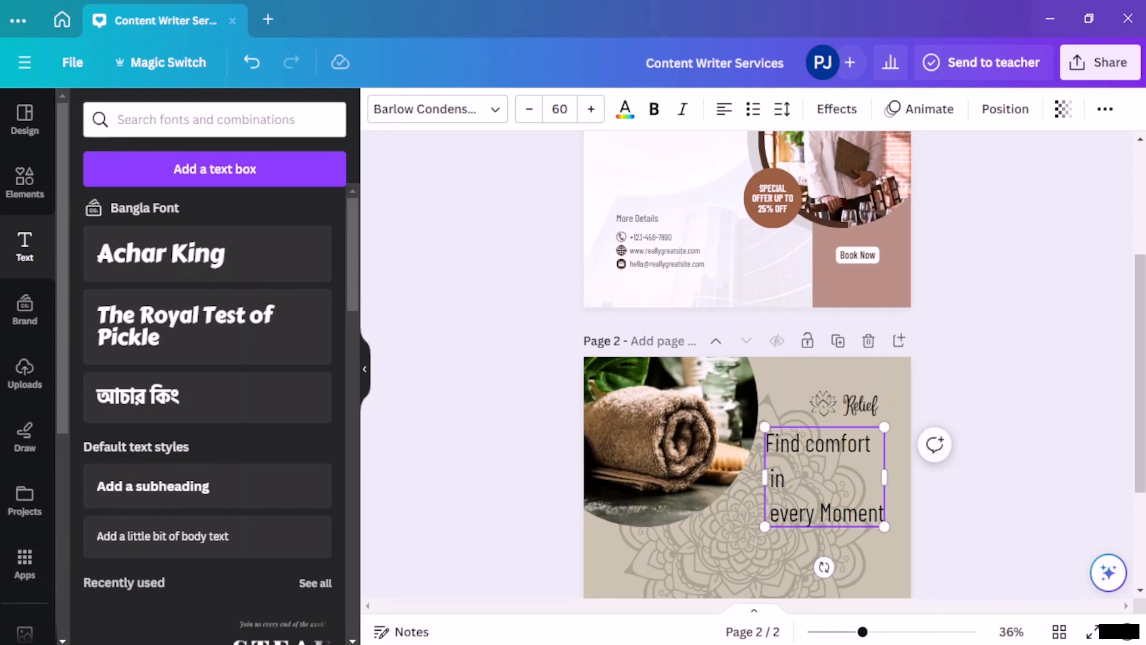
pyautogui.press('Return')
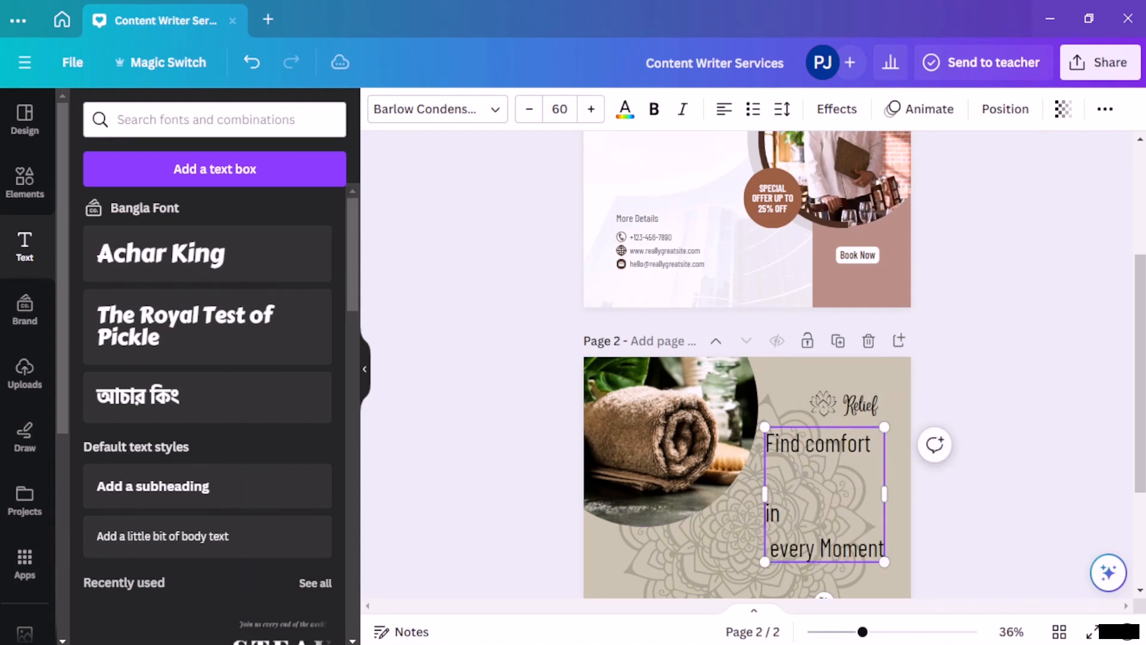
pyautogui.press('BackSpace')
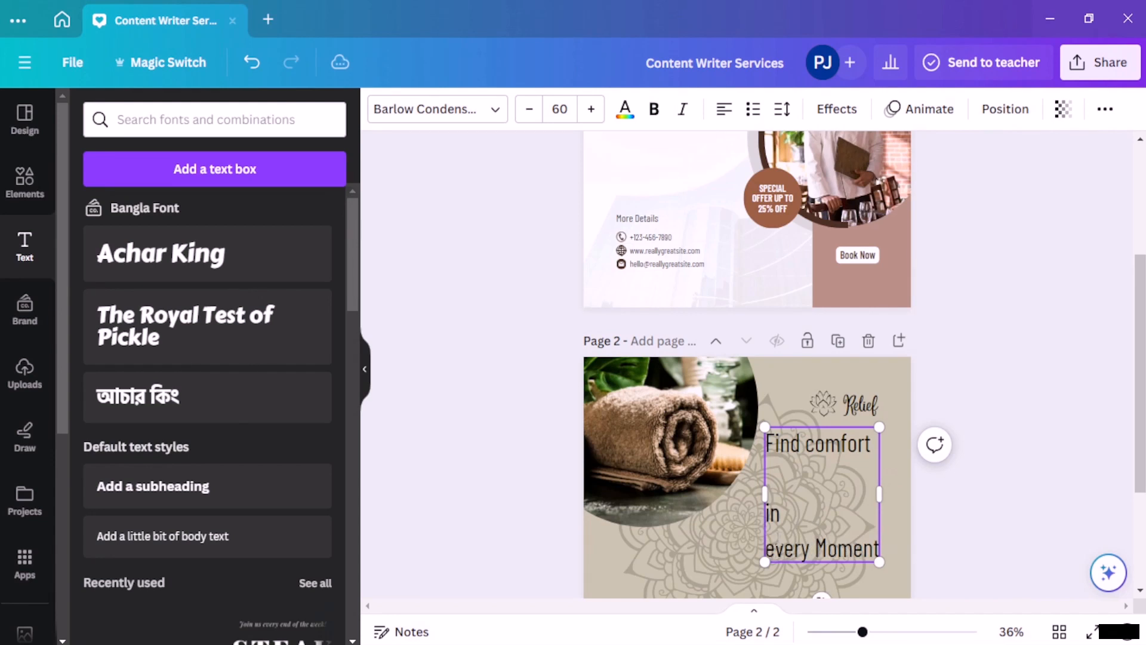
pyautogui.press('BackSpace')
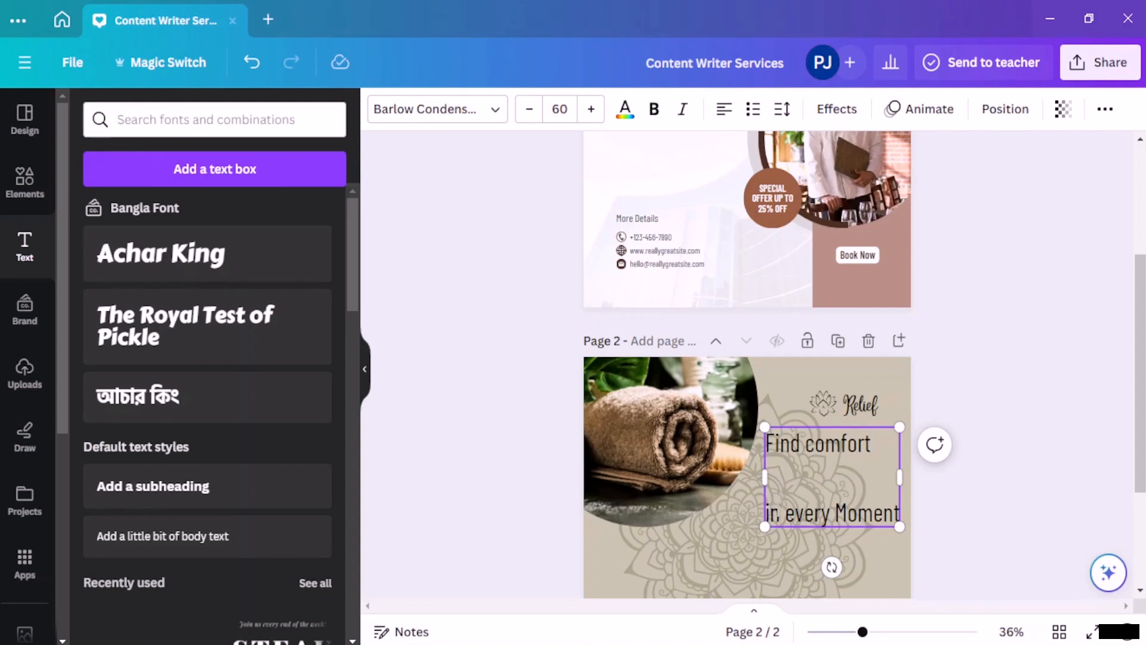
pyautogui.press('BackSpace')
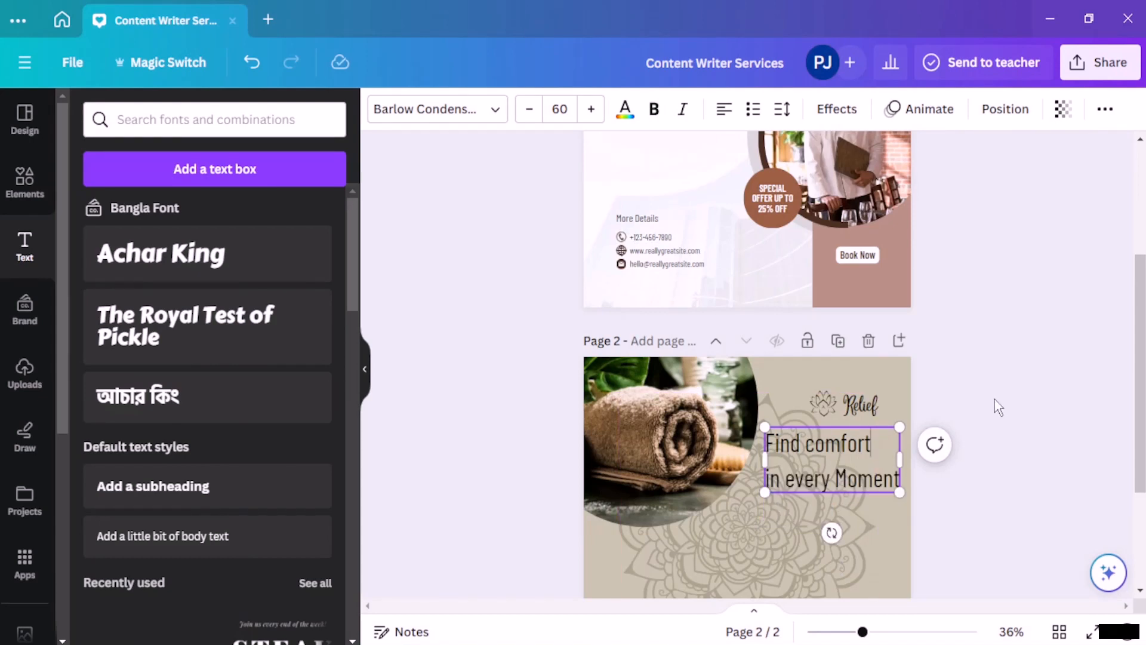
# Make the entire tagline bold and nudge it left so it stays inside the page edge
pyautogui.click(994, 400)
pyautogui.doubleClick(844, 475)
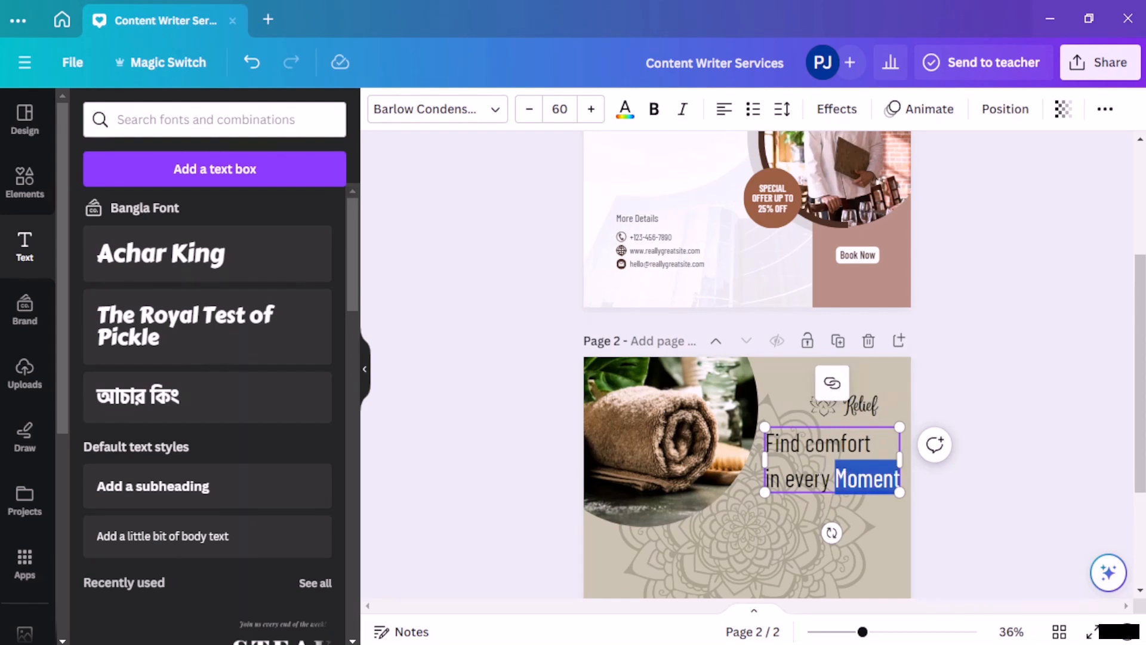
pyautogui.hotkey('ctrl', 'a')
pyautogui.click(654, 110)
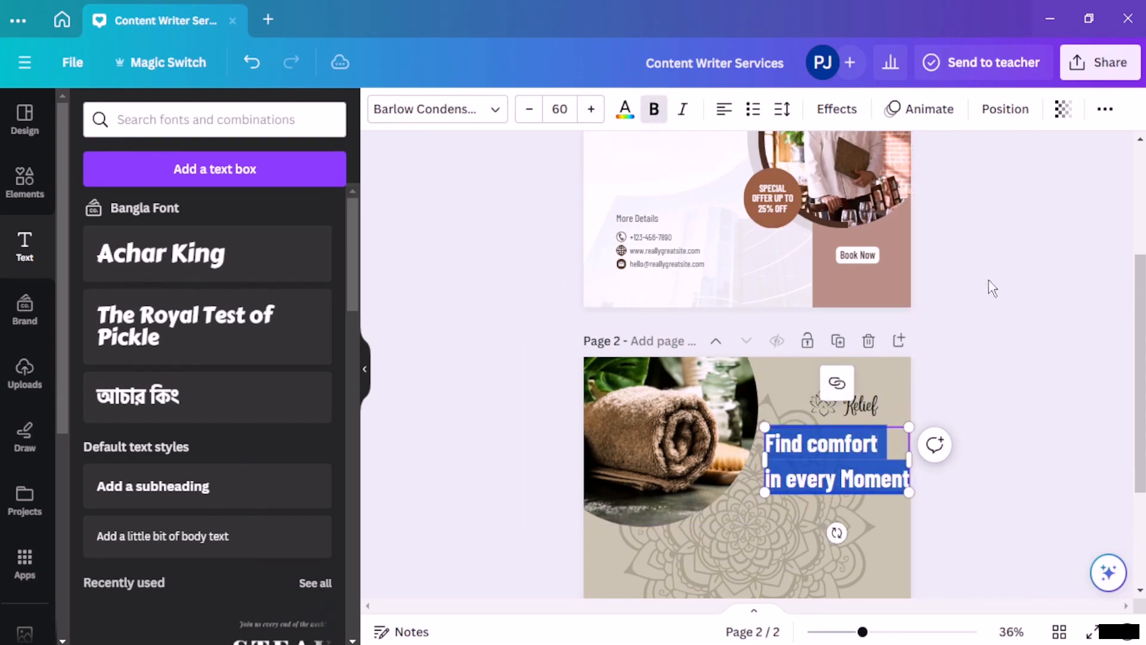
pyautogui.click(913, 453)
pyautogui.click(886, 463)
pyautogui.moveTo(882, 458); pyautogui.dragTo(875, 460)
pyautogui.click(1001, 403)
# Try the Ananias font on the whole tagline
pyautogui.tripleClick(858, 478)
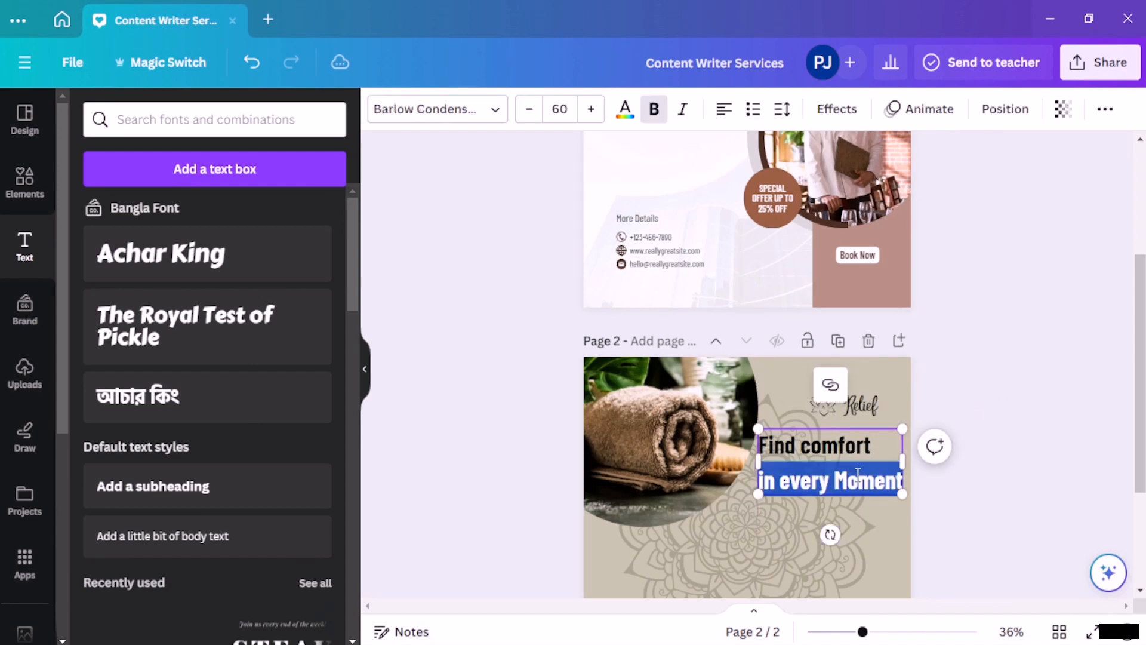
pyautogui.hotkey('ctrl', 'a')
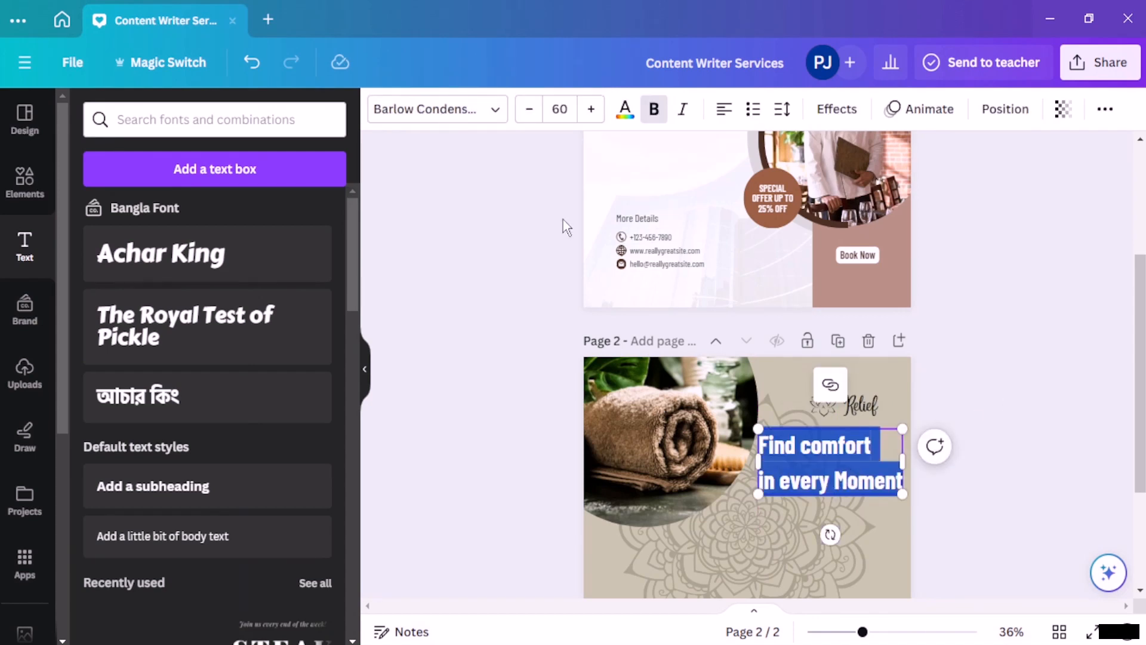
pyautogui.click(480, 109)
pyautogui.click(179, 279)
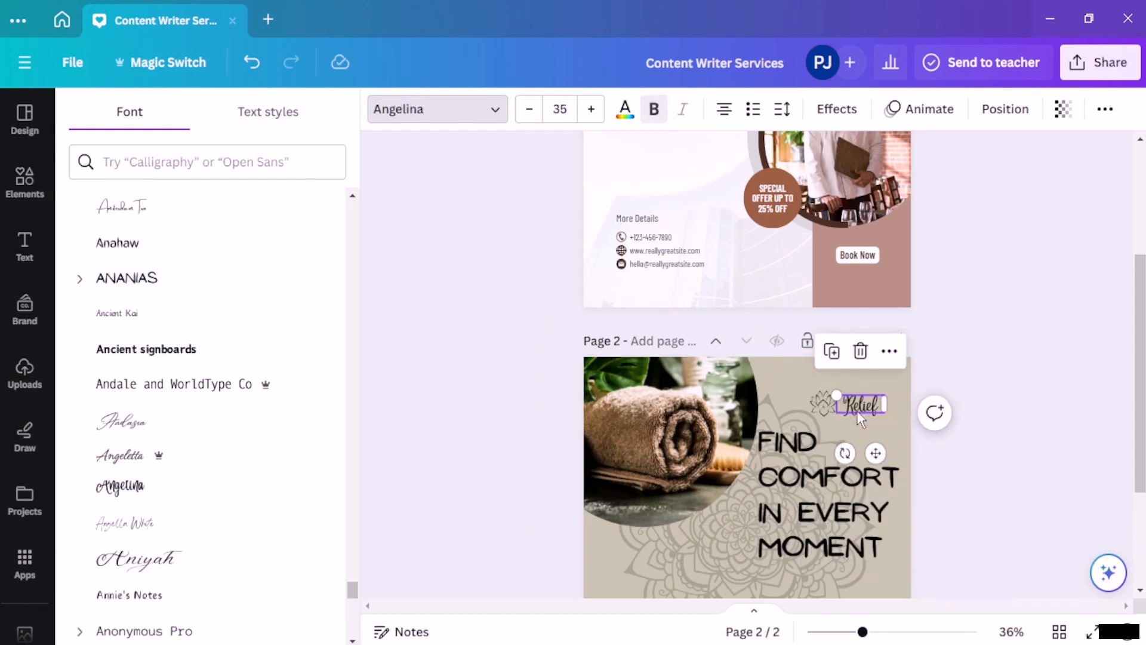
# Check the font of the Relief logo text and apply the matching Angelina font to the whole tagline
pyautogui.click(860, 415)
pyautogui.click(805, 464)
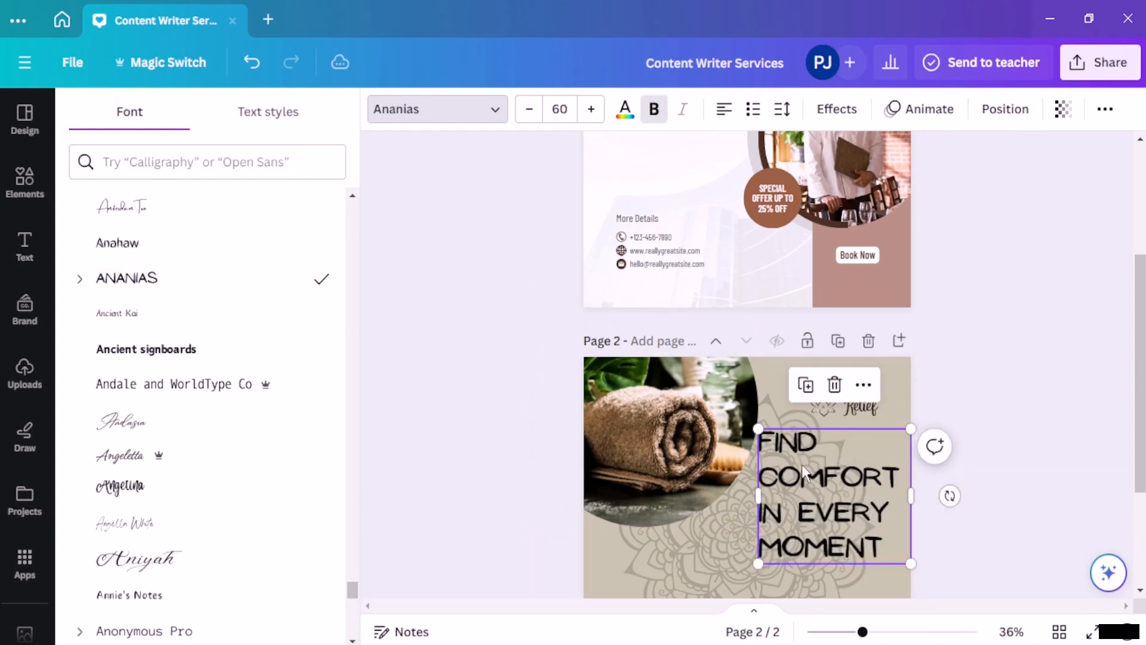
pyautogui.tripleClick(805, 464)
pyautogui.hotkey('ctrl', 'a')
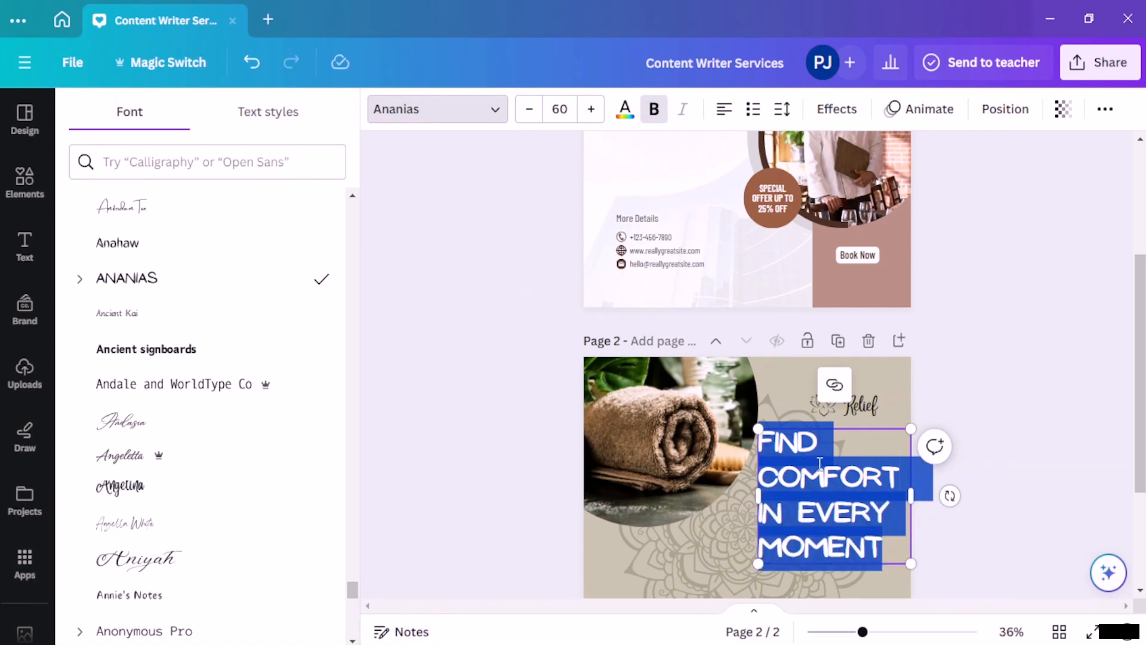
pyautogui.scroll(-20, 205, 280)
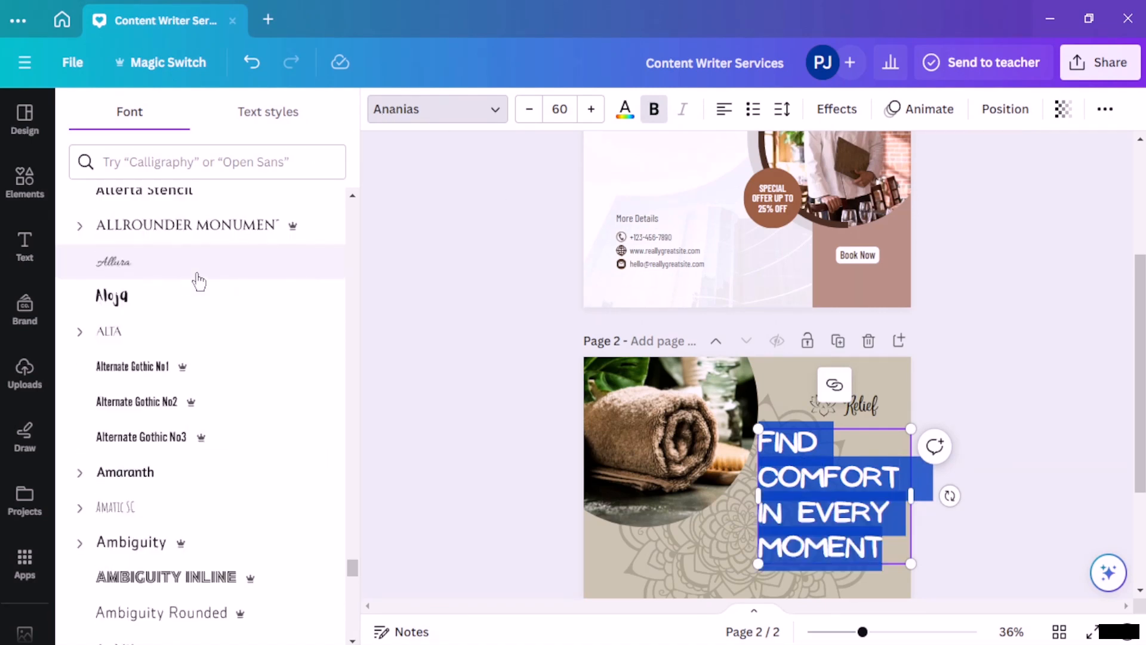
pyautogui.scroll(-20, 279, 343)
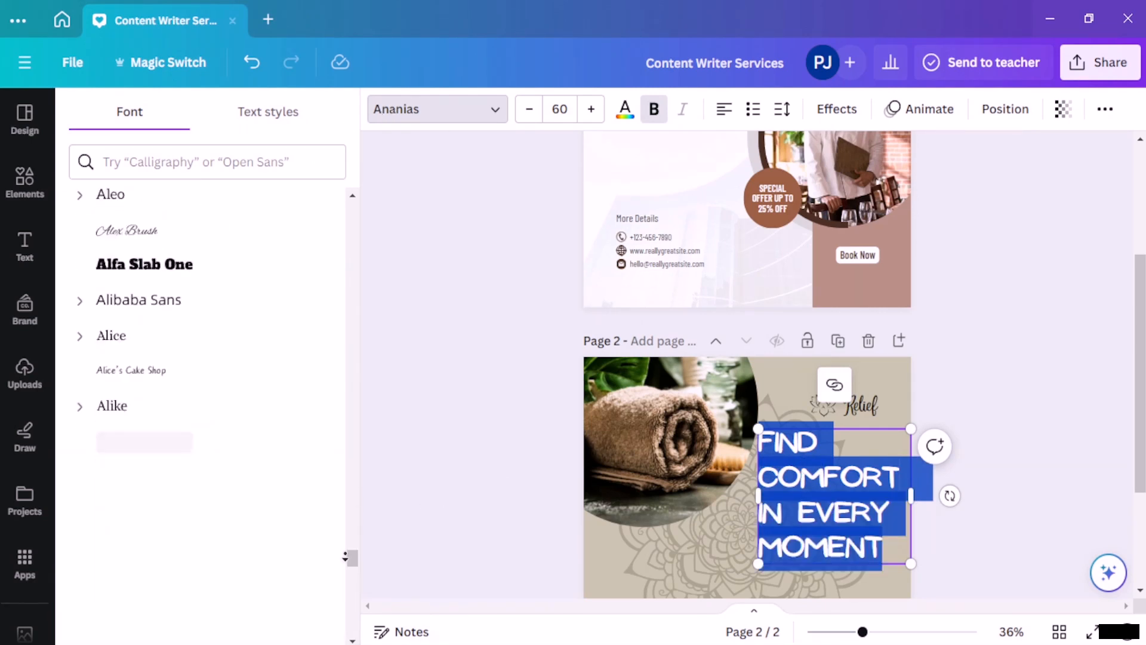
pyautogui.scroll(20, 278, 237)
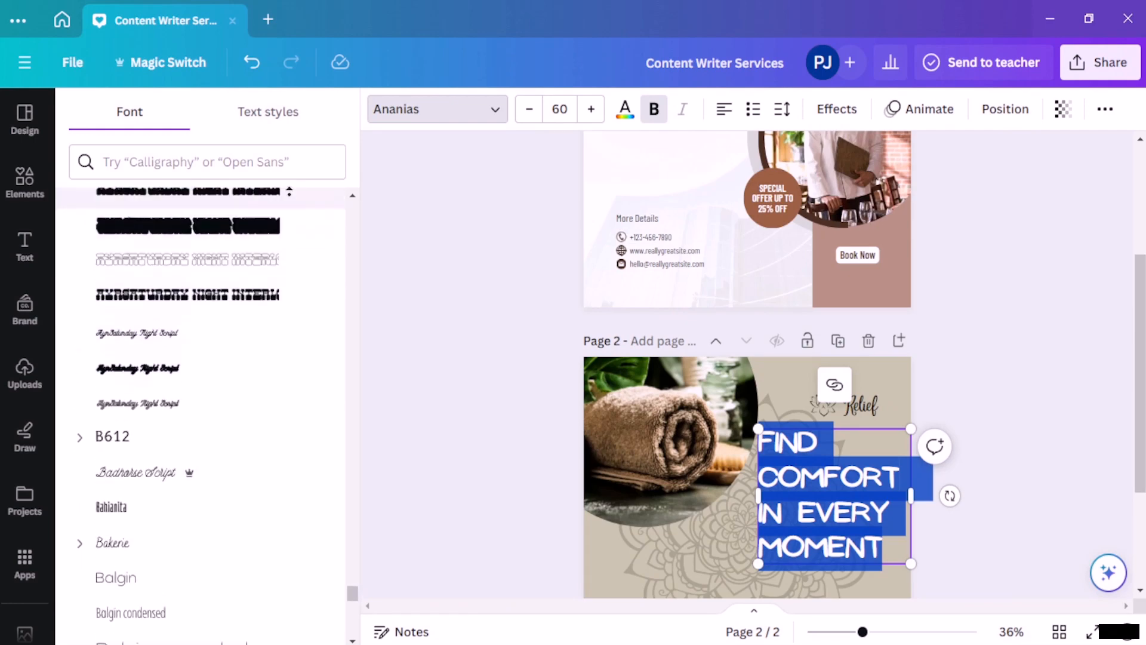
pyautogui.scroll(20, 283, 126)
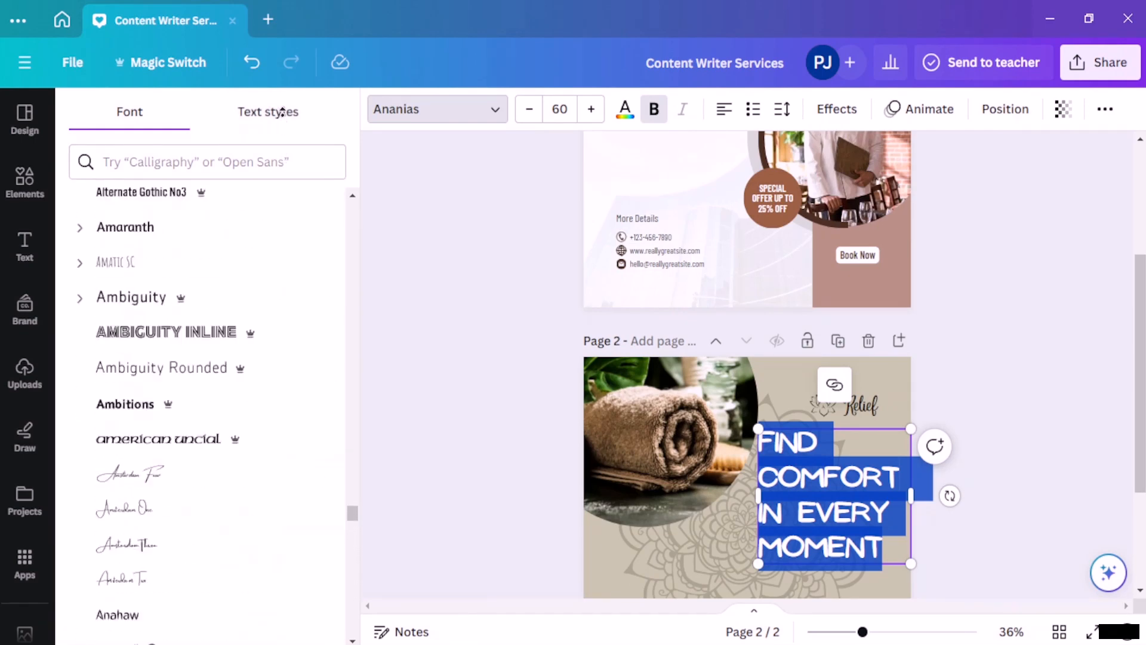
pyautogui.scroll(20, 282, 107)
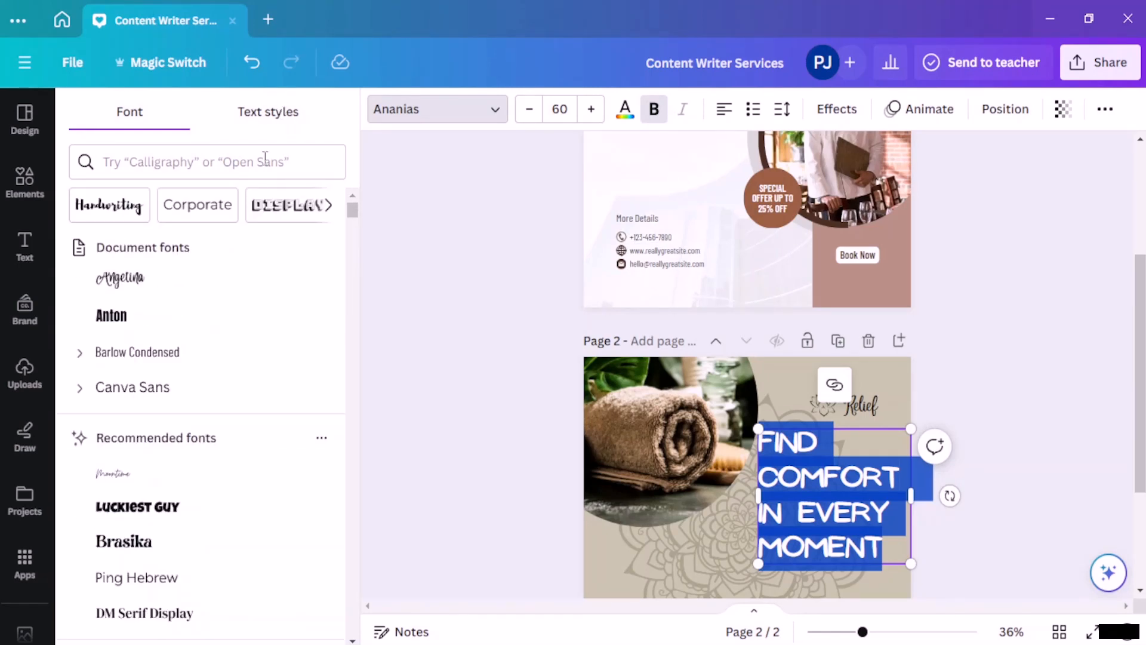
pyautogui.click(186, 281)
pyautogui.press('Escape')
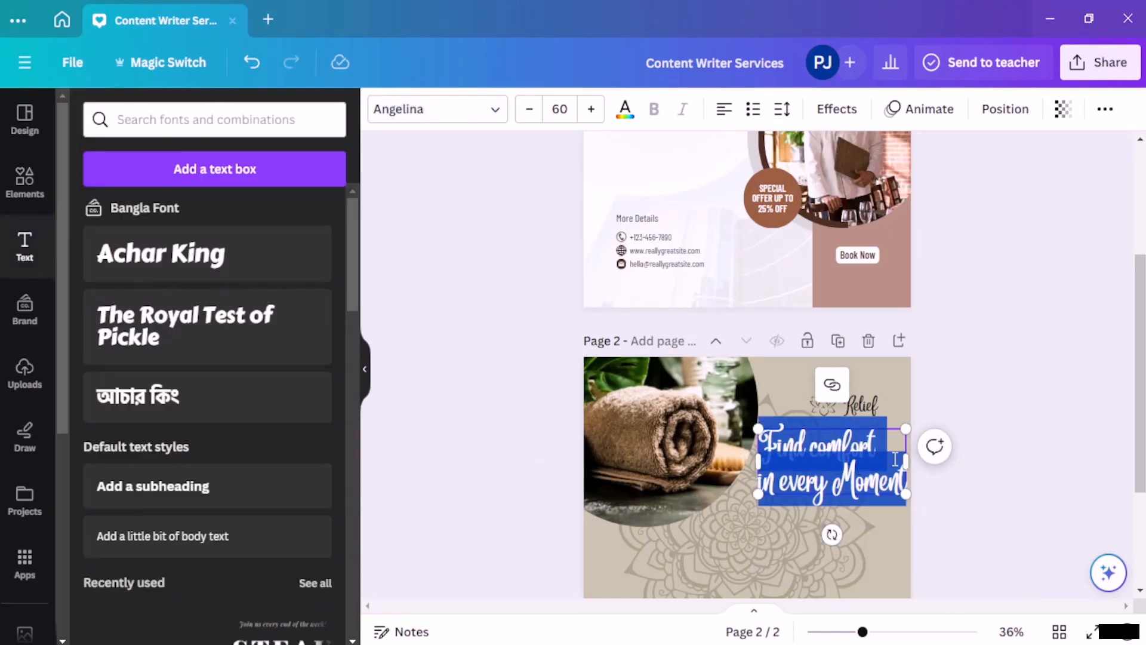
# Set the tagline's line spacing to 1.63 and nudge the text slightly down below the Relief logo
pyautogui.click(900, 456)
pyautogui.tripleClick(869, 484)
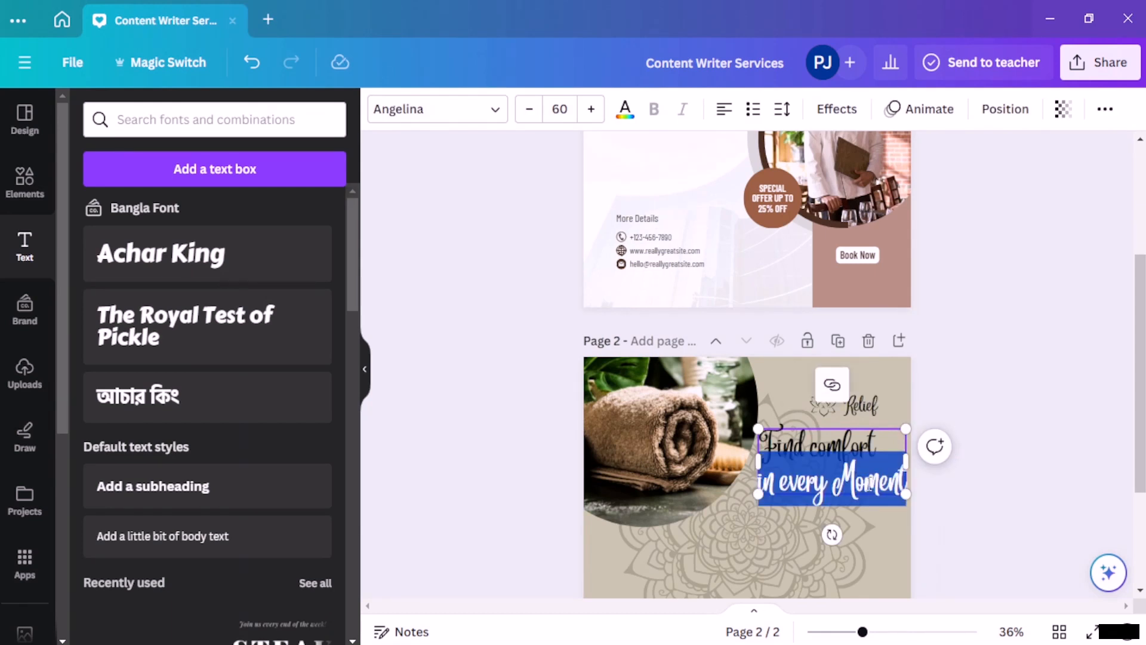
pyautogui.hotkey('ctrl', 'a')
pyautogui.click(783, 109)
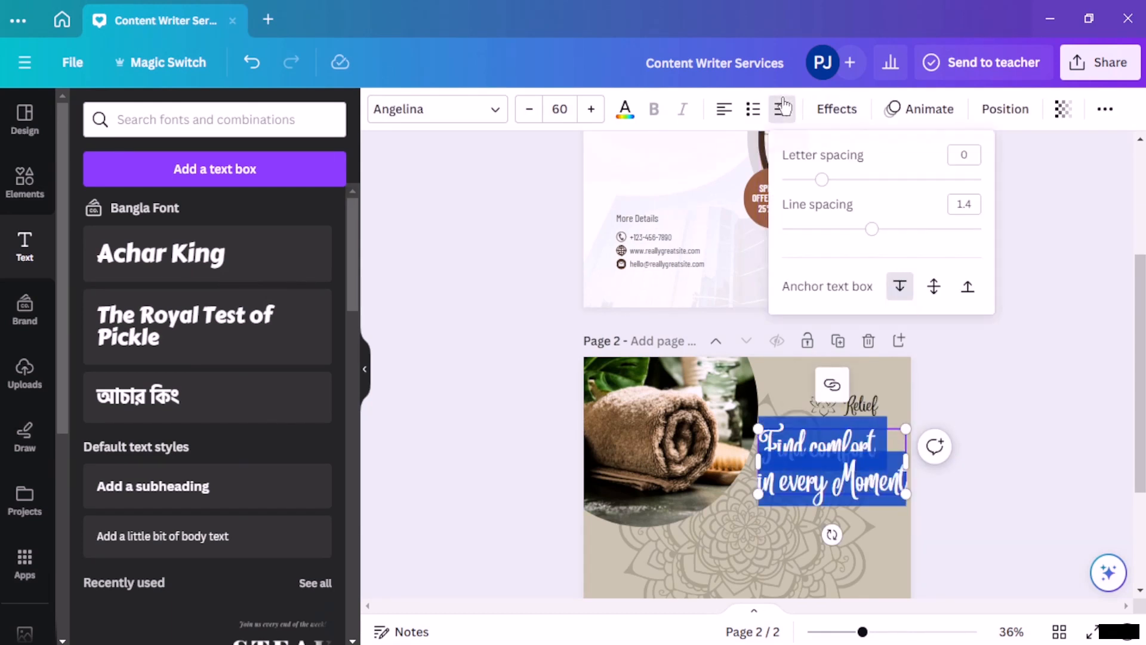
pyautogui.moveTo(877, 238)
pyautogui.mouseDown()
pyautogui.moveTo(915, 238)
pyautogui.moveTo(894, 246)
pyautogui.mouseUp()
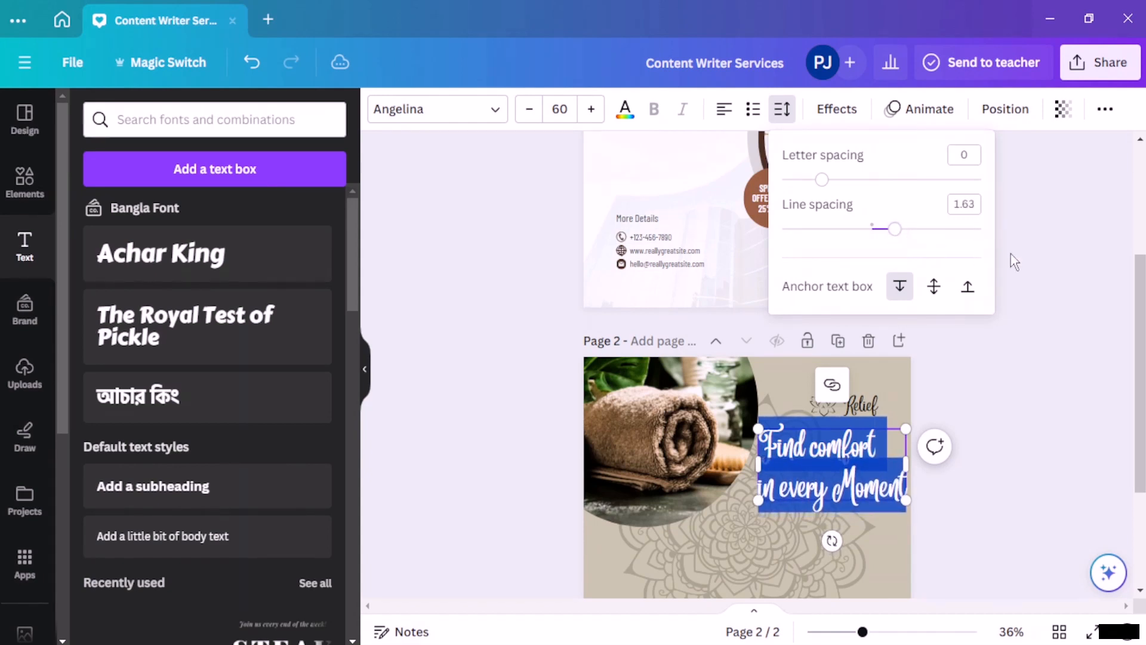
pyautogui.click(1080, 275)
pyautogui.click(988, 381)
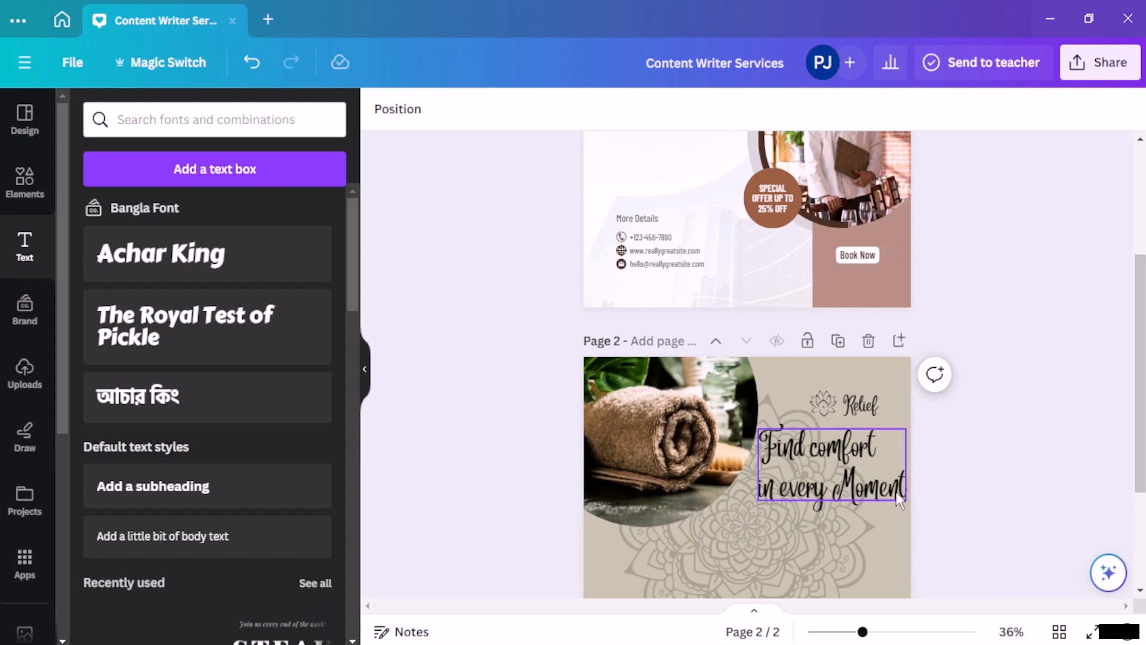
pyautogui.scroll(-3, 983, 445)
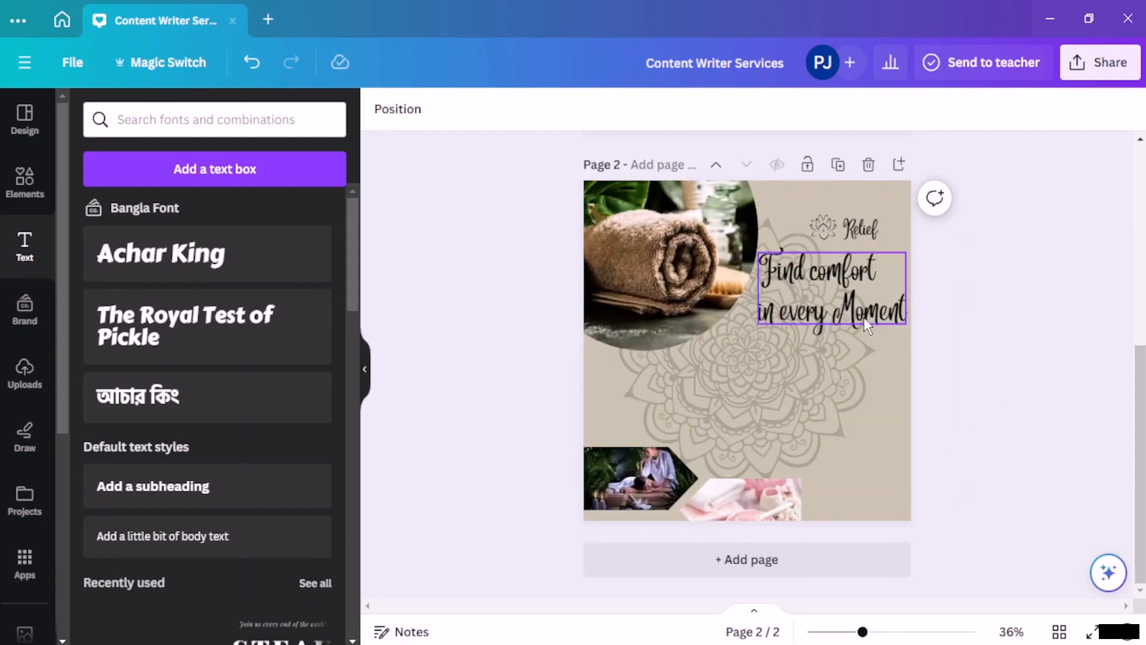
pyautogui.moveTo(865, 317); pyautogui.dragTo(858, 317)
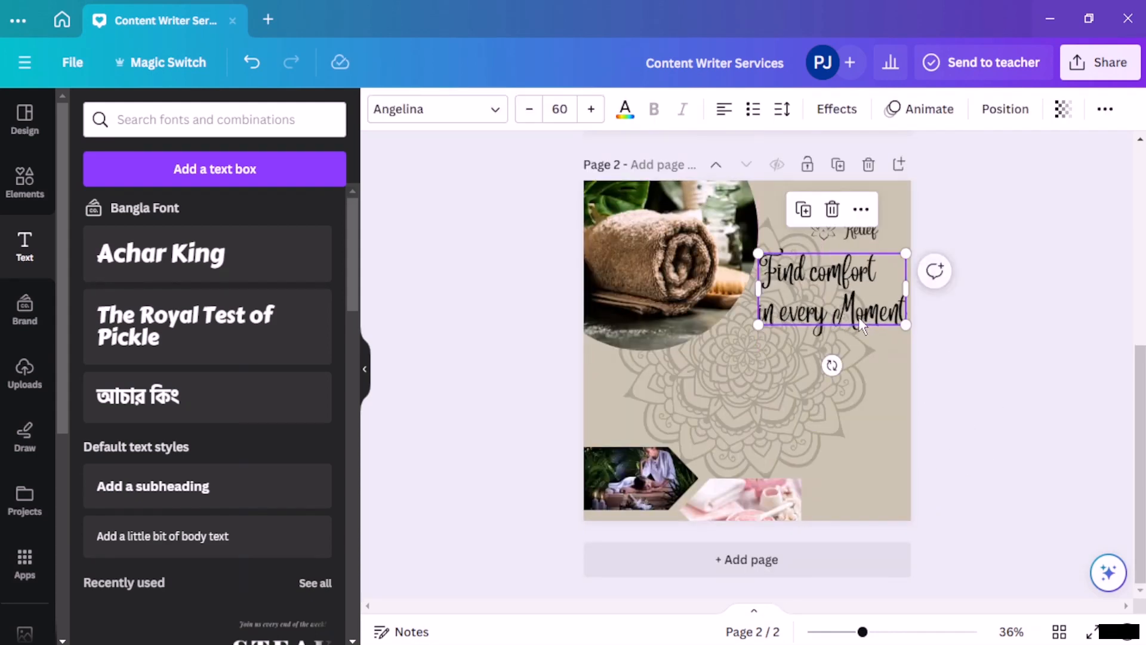
# Right-align the tagline text and move it slightly left so it lines up below the Relief logo
pyautogui.doubleClick(861, 317)
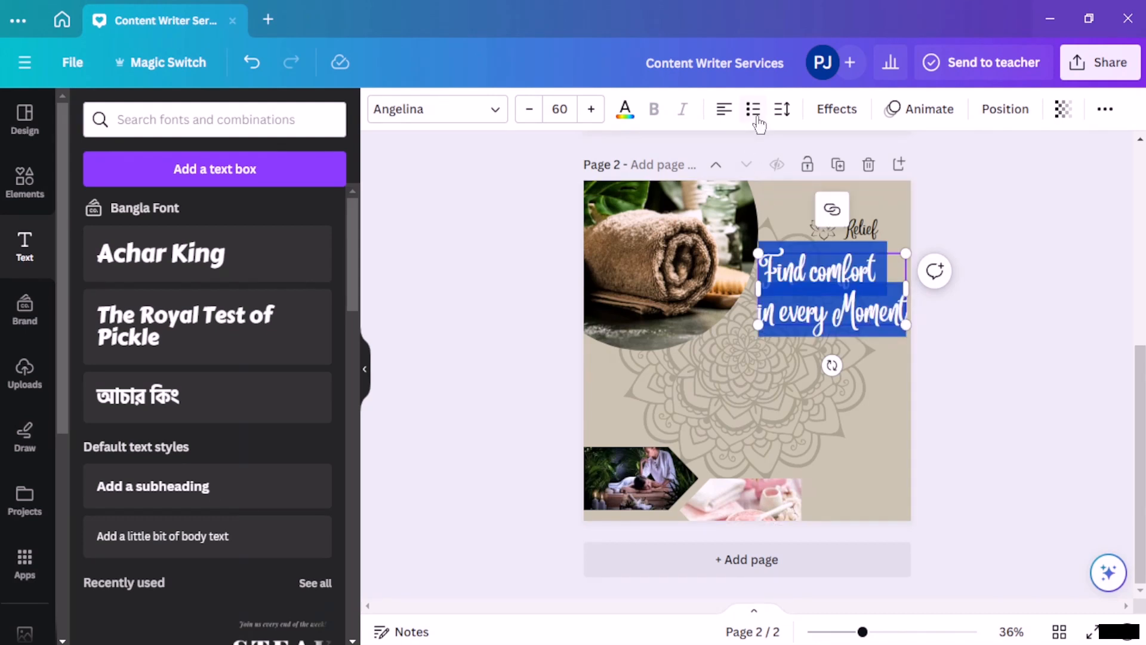
pyautogui.click(724, 108)
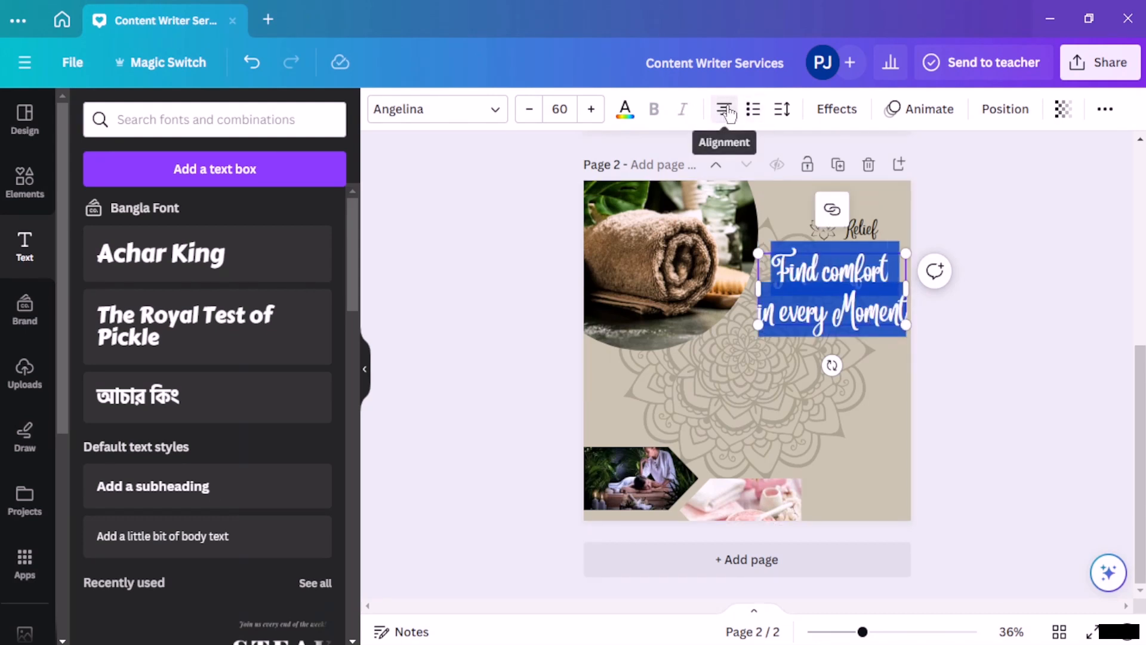
pyautogui.click(724, 109)
pyautogui.click(1047, 233)
pyautogui.click(880, 317)
pyautogui.moveTo(880, 317); pyautogui.dragTo(858, 322)
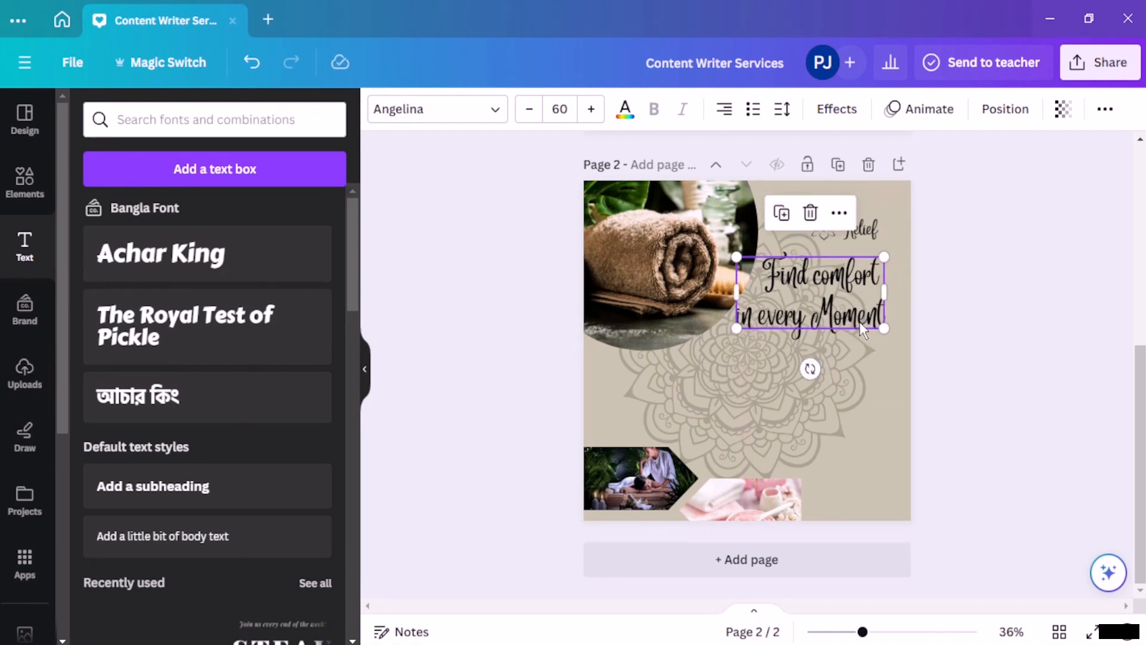
pyautogui.click(1032, 267)
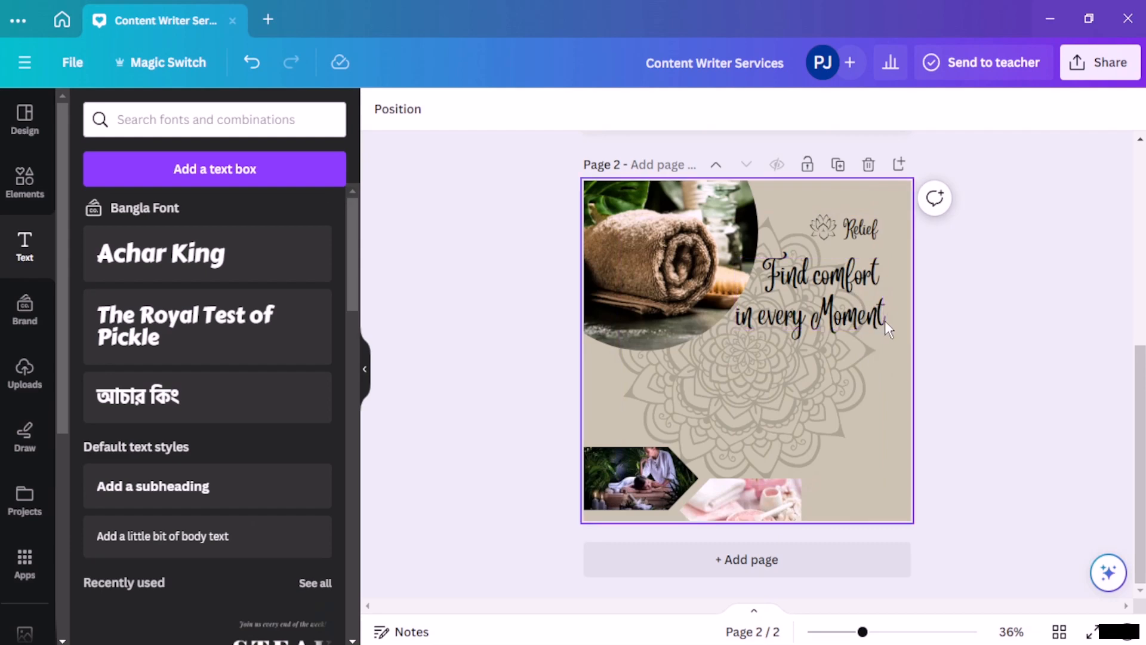
# Copy the More Details contact block with its icons from page 1 to page 2, just above the massage photo
pyautogui.scroll(5, 885, 322)
pyautogui.scroll(-4, 794, 364)
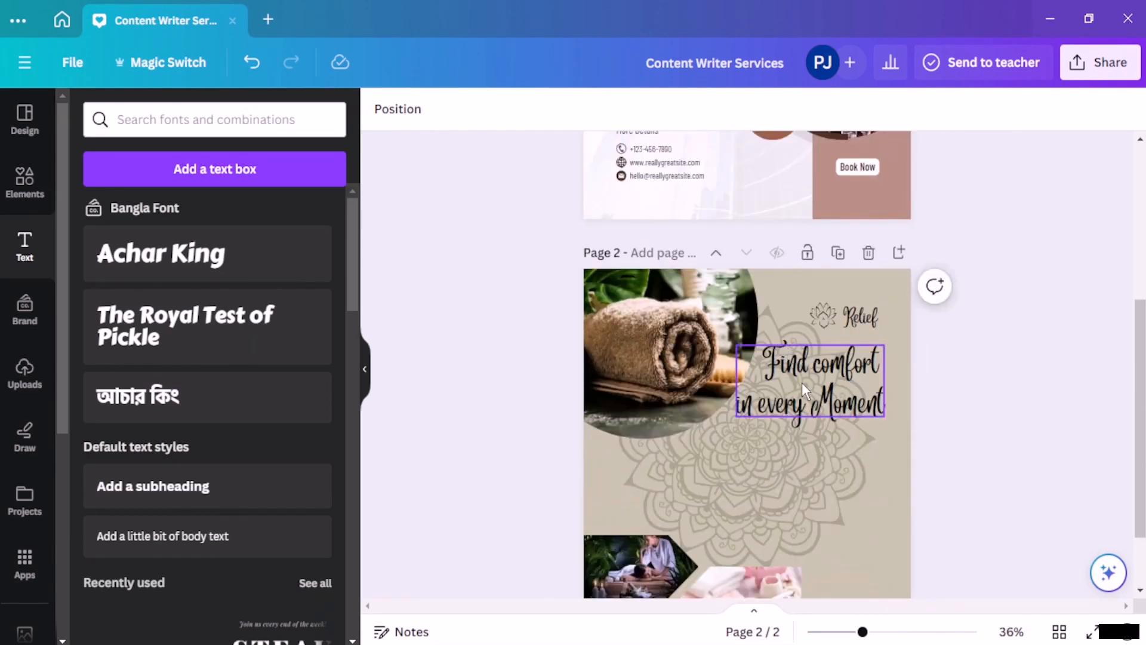
pyautogui.scroll(1, 657, 215)
pyautogui.moveTo(613, 209); pyautogui.dragTo(685, 295)
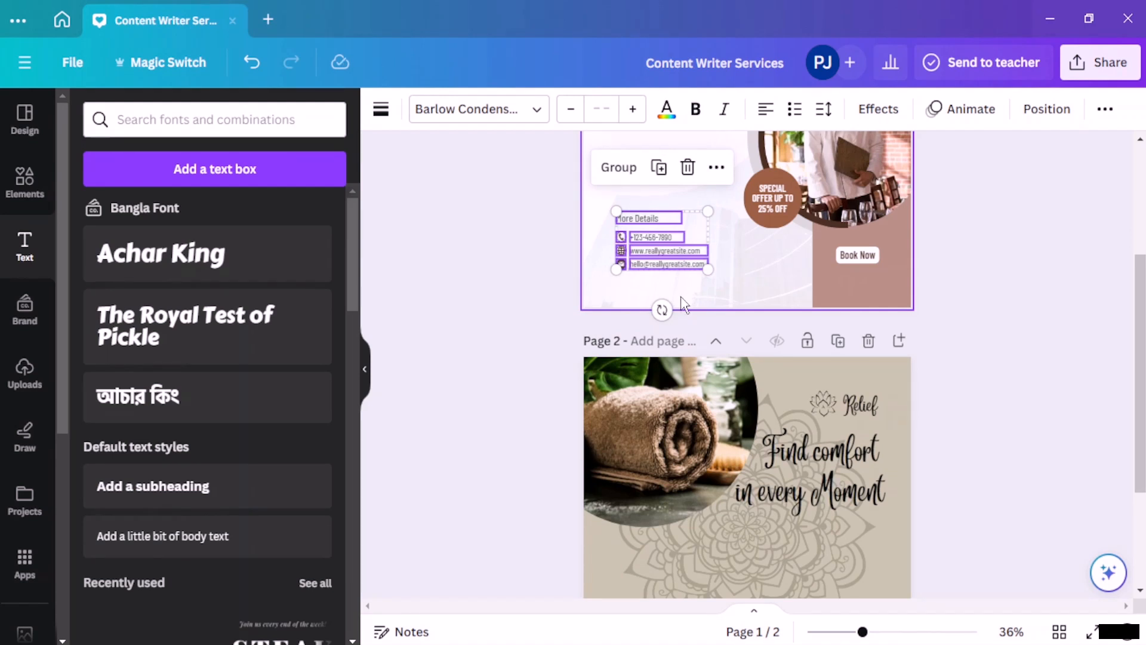
pyautogui.moveTo(668, 266); pyautogui.dragTo(833, 588)
pyautogui.scroll(-3, 847, 550)
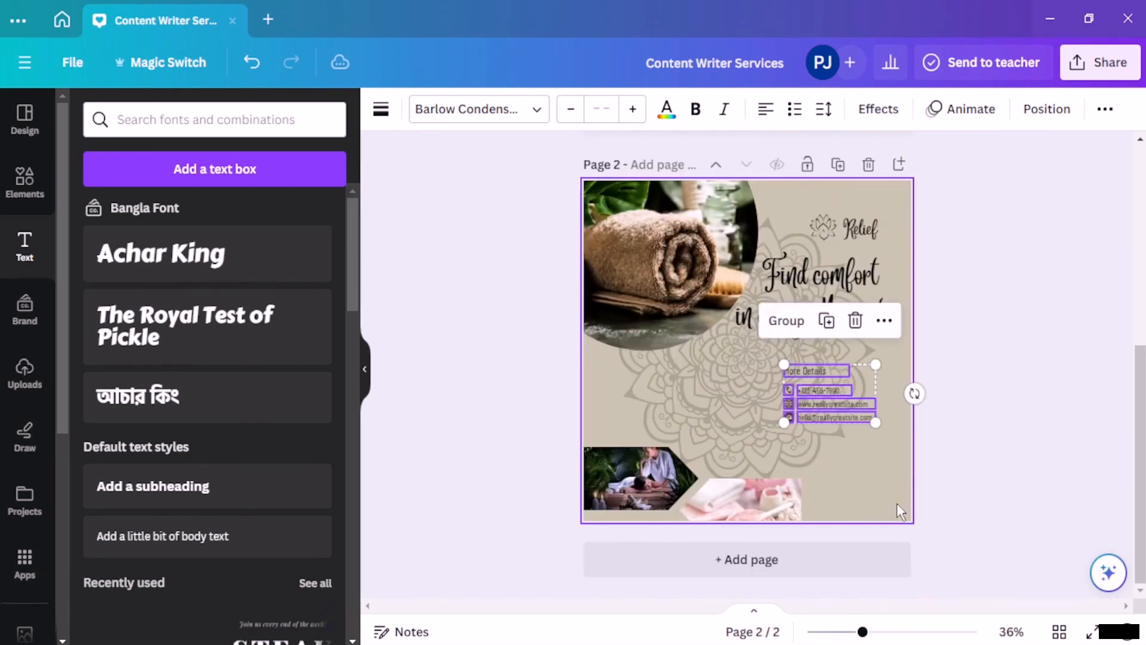
pyautogui.moveTo(820, 405); pyautogui.dragTo(652, 403)
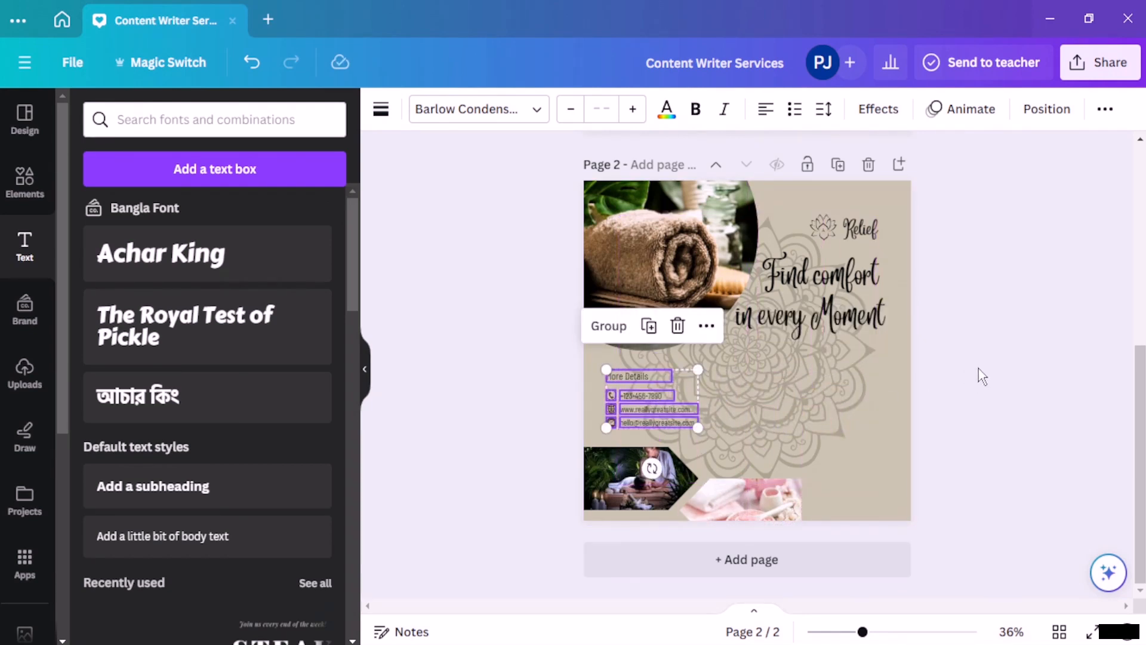
pyautogui.click(979, 368)
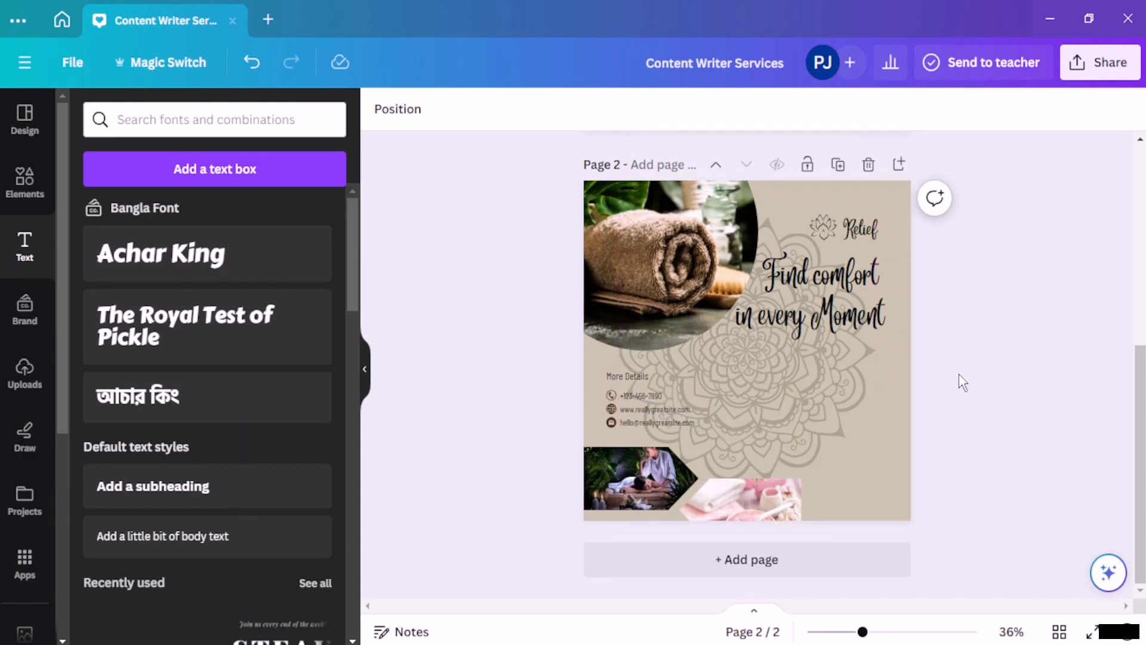
# Move the pink spa products photo to the page's right edge below the tagline and extend its left side
pyautogui.scroll(3, 778, 396)
pyautogui.scroll(2, 778, 396)
pyautogui.scroll(-3, 778, 397)
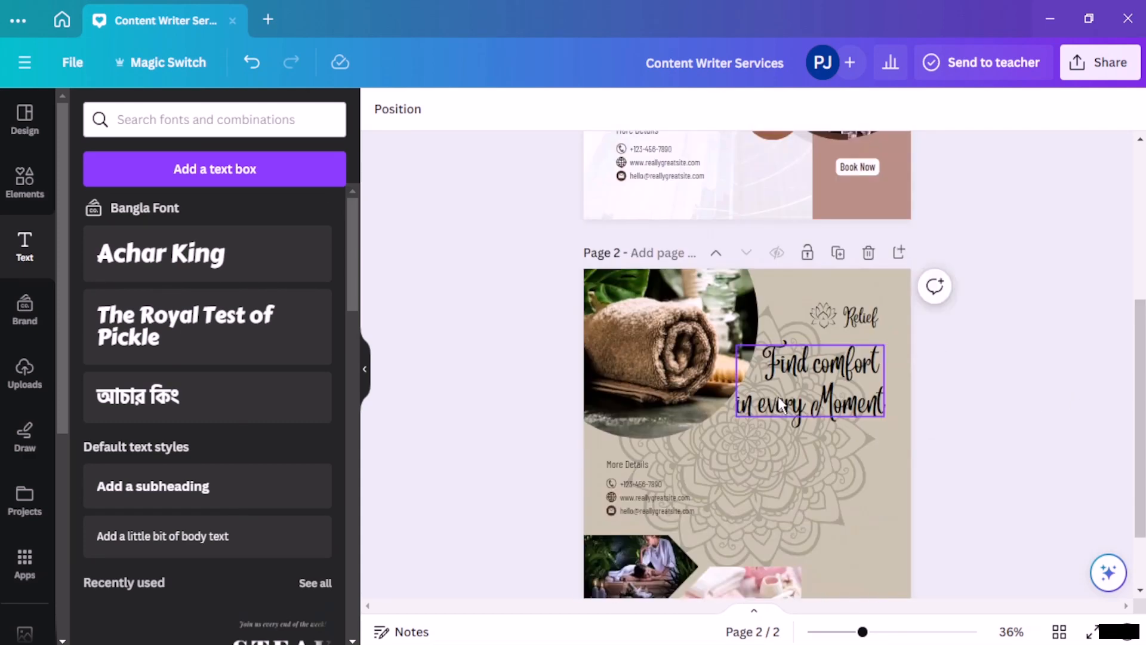
pyautogui.scroll(3, 812, 487)
pyautogui.scroll(-5, 793, 493)
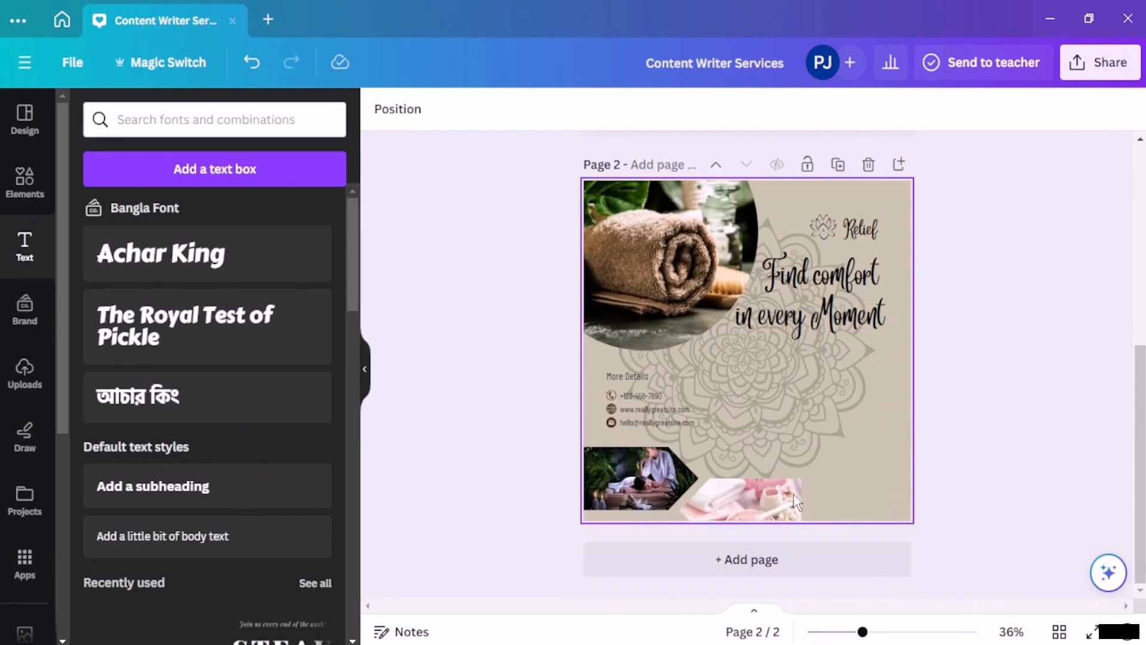
pyautogui.moveTo(753, 506); pyautogui.dragTo(862, 354)
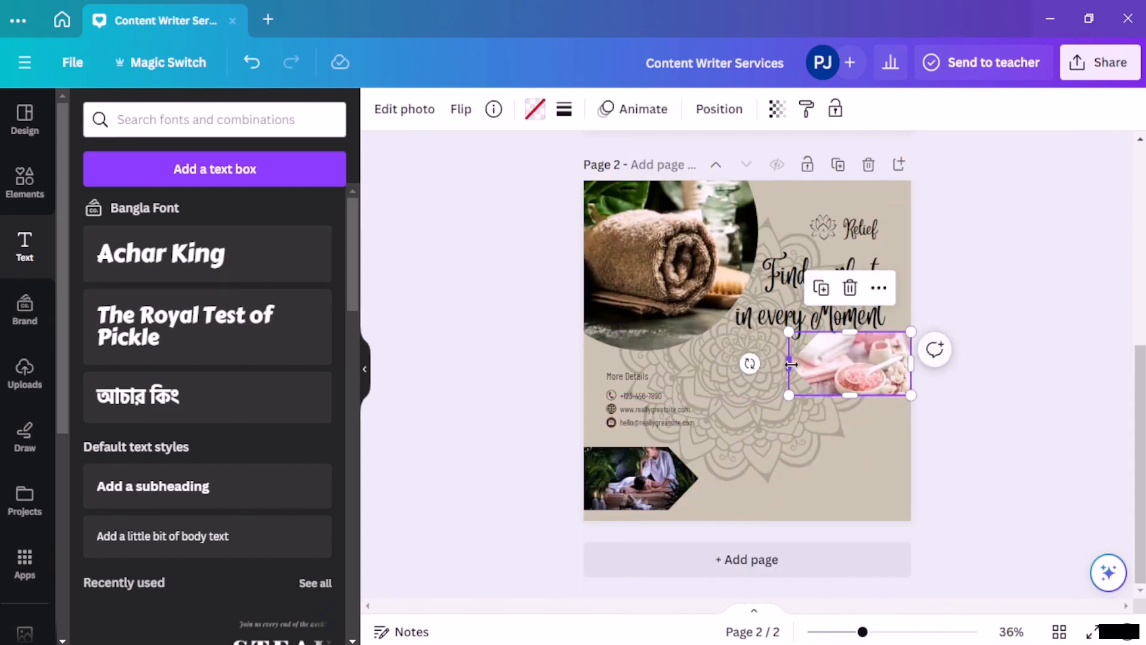
pyautogui.moveTo(791, 365); pyautogui.dragTo(736, 366)
pyautogui.click(763, 476)
# Enlarge the massage photo against the lower-left page edge and move the pink spa photo to the lower-right corner
pyautogui.click(667, 475)
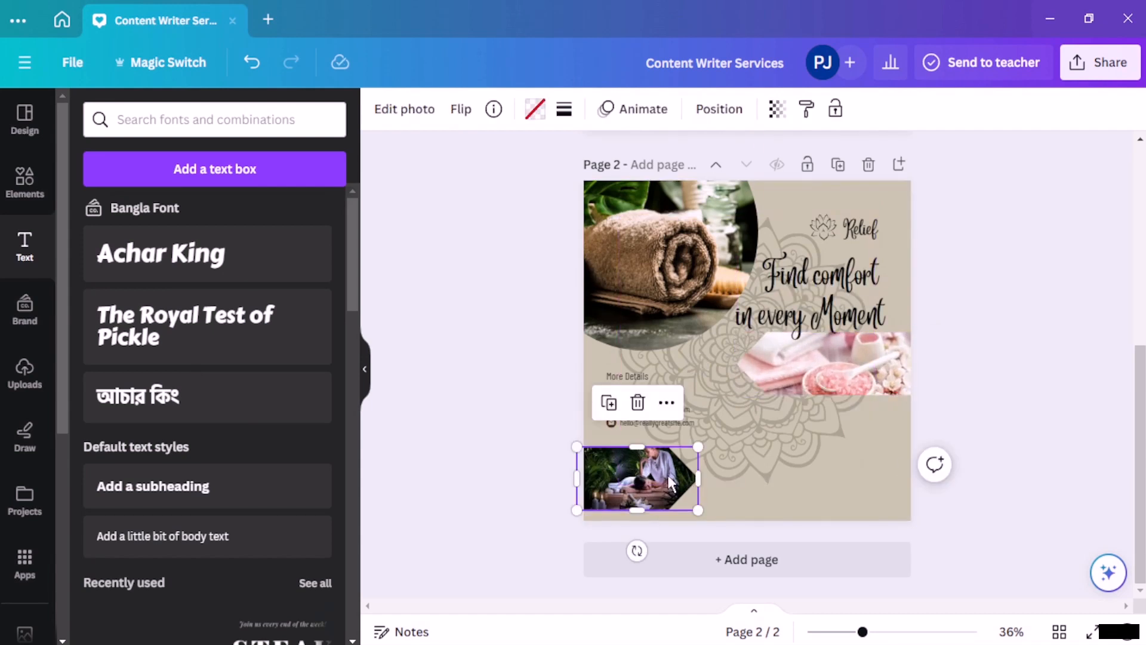
pyautogui.moveTo(668, 474); pyautogui.dragTo(862, 429)
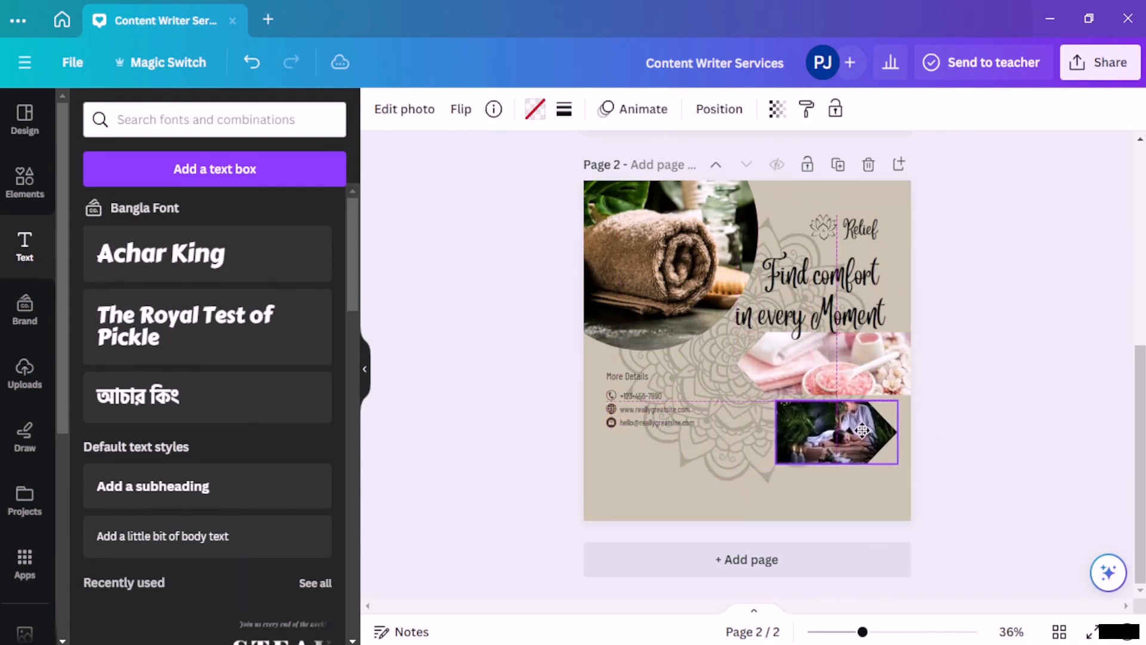
pyautogui.moveTo(776, 431); pyautogui.dragTo(742, 425)
pyautogui.moveTo(897, 431); pyautogui.dragTo(673, 455)
pyautogui.click(954, 343)
pyautogui.moveTo(823, 366); pyautogui.dragTo(848, 518)
pyautogui.click(993, 426)
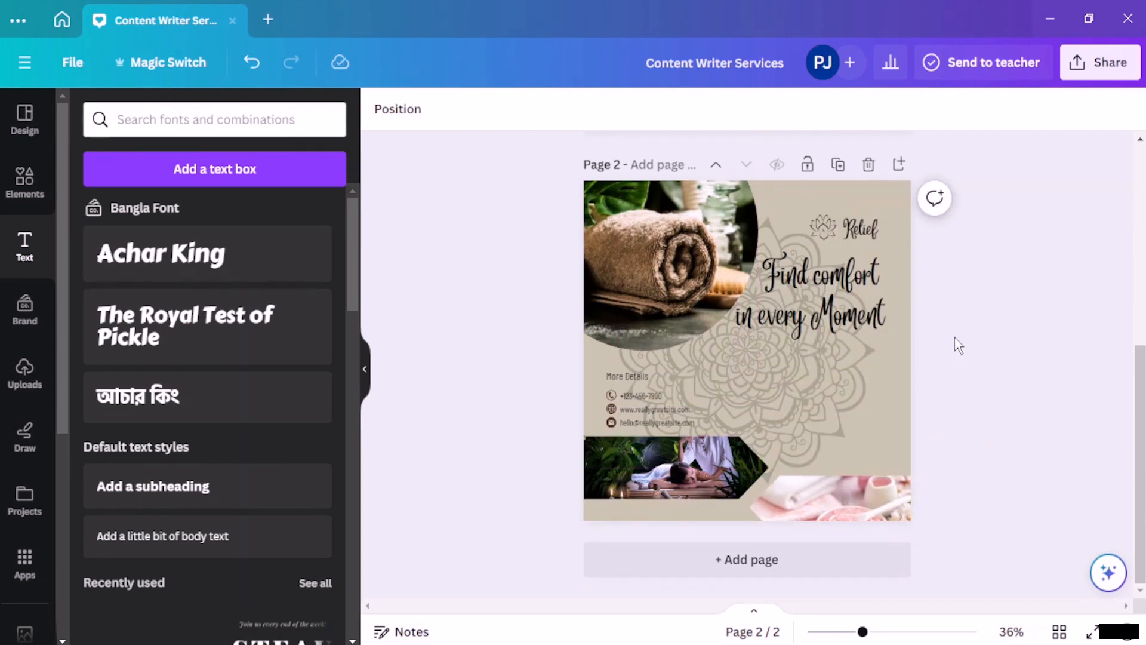
# Move the tagline down over the mandala pattern, leaving more space below the Relief logo
pyautogui.moveTo(830, 319); pyautogui.dragTo(845, 345)
pyautogui.click(976, 246)
pyautogui.click(957, 246)
# Duplicate only the brown circle of page 1's special offer badge and place it at the towel photo's lower-right edge
pyautogui.scroll(3, 957, 245)
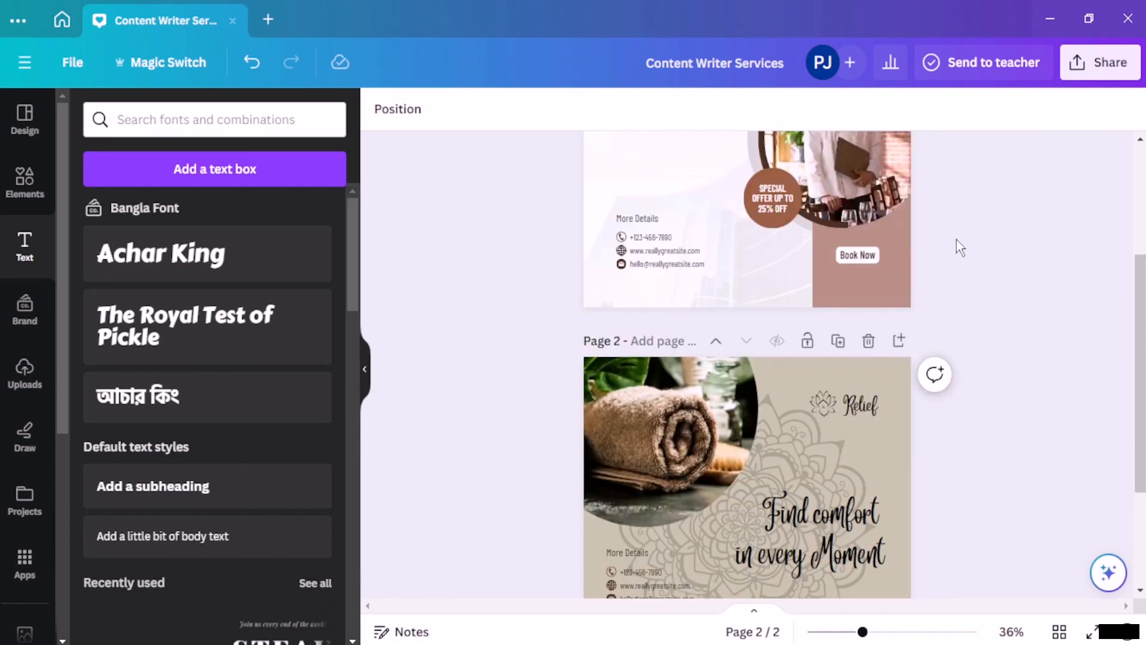
pyautogui.click(779, 225)
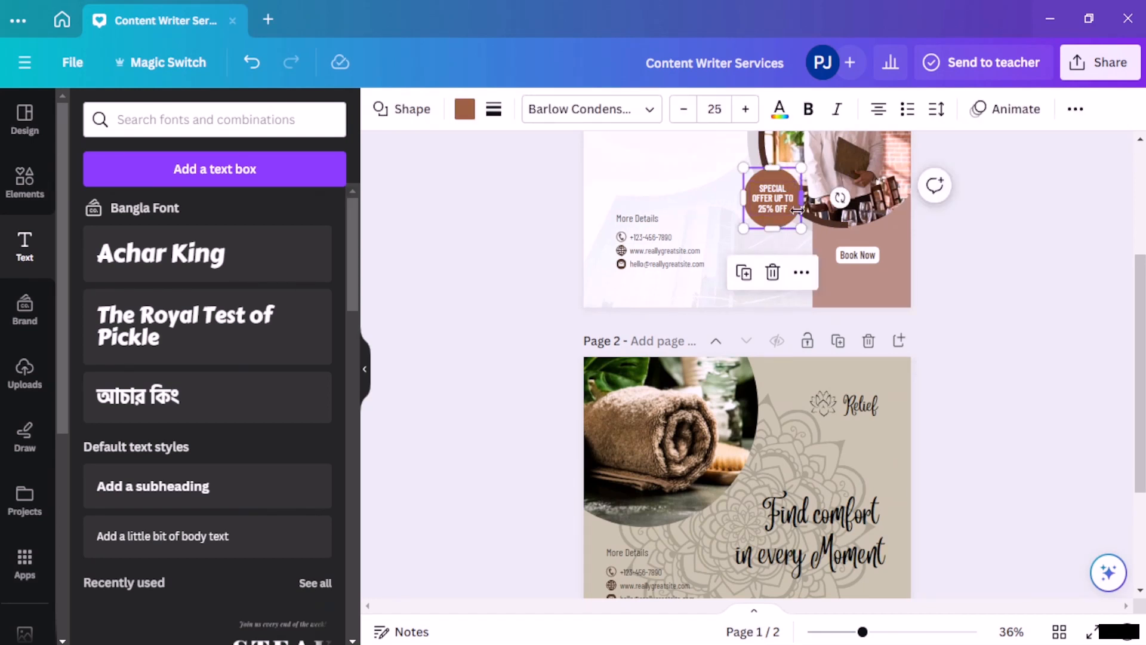
pyautogui.hotkey('ctrl', 'd')
pyautogui.moveTo(788, 232); pyautogui.dragTo(793, 588)
pyautogui.scroll(-3, 791, 588)
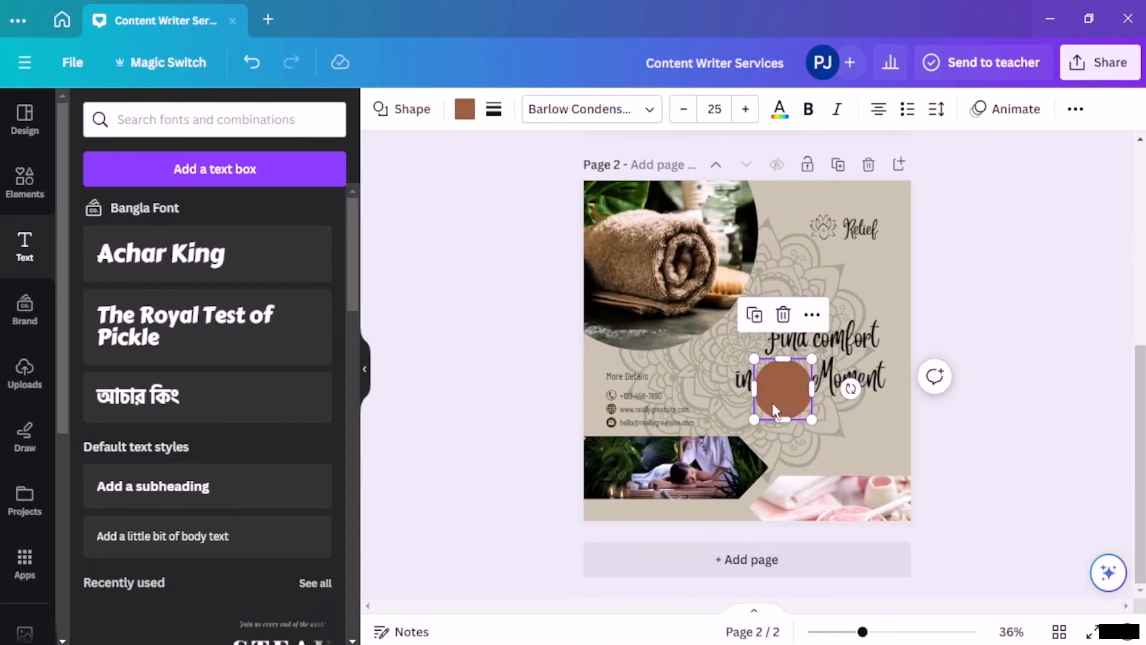
pyautogui.moveTo(791, 412); pyautogui.dragTo(739, 337)
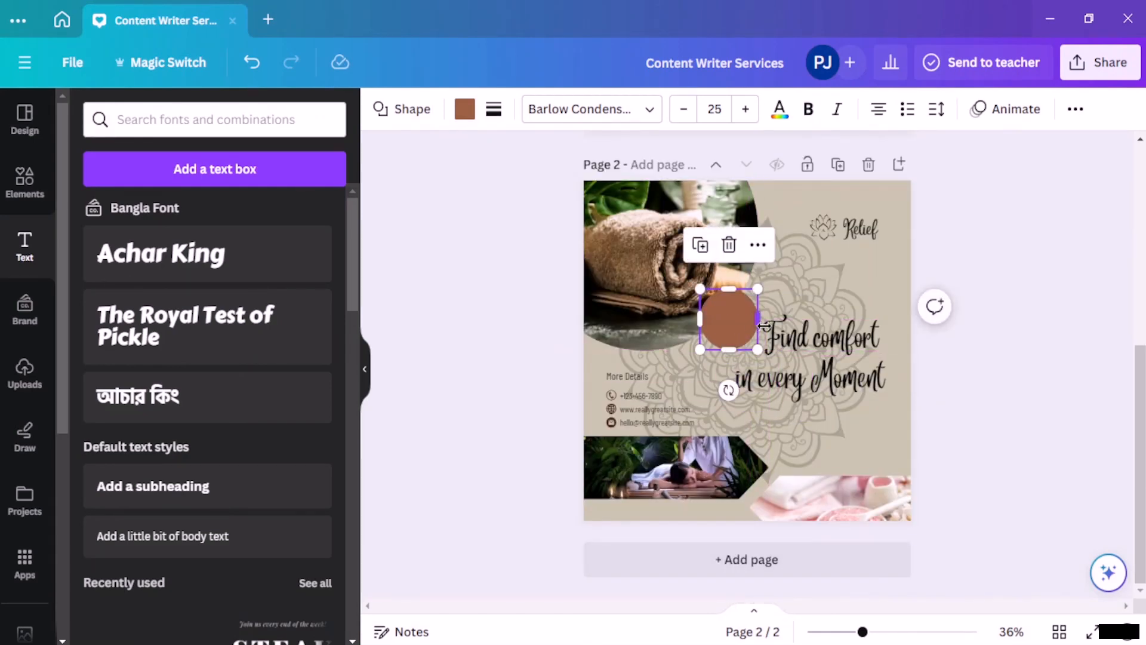
# Select the special offer text together with its brown circle on page 1 and group them
pyautogui.scroll(4, 776, 299)
pyautogui.click(791, 290)
pyautogui.doubleClick(791, 288)
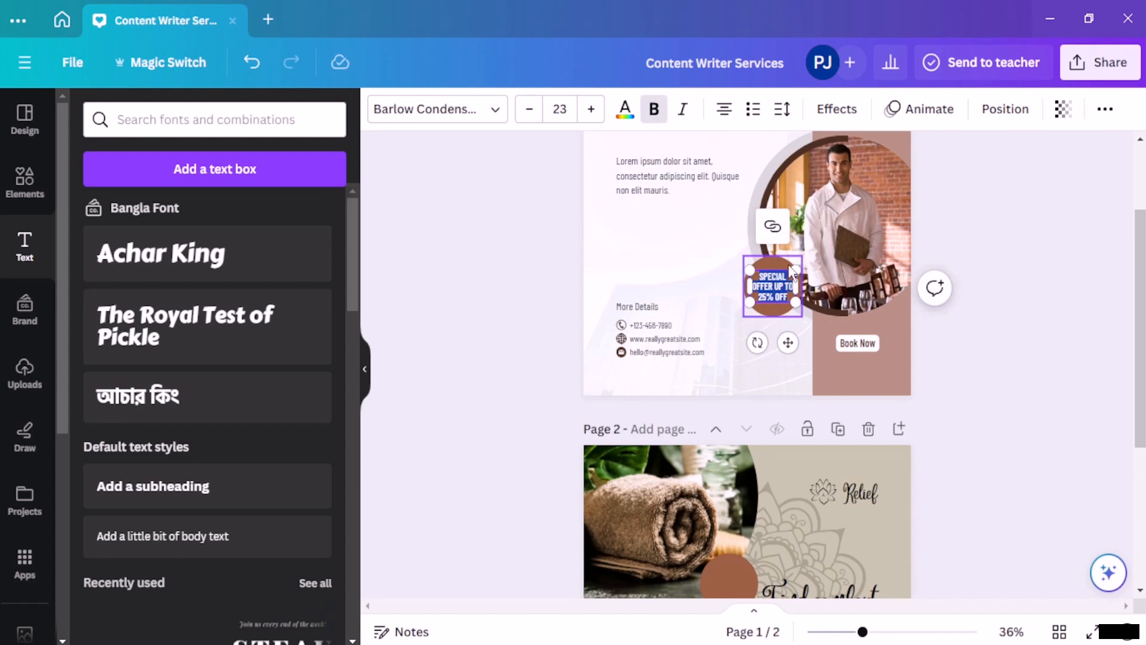
pyautogui.click(778, 306)
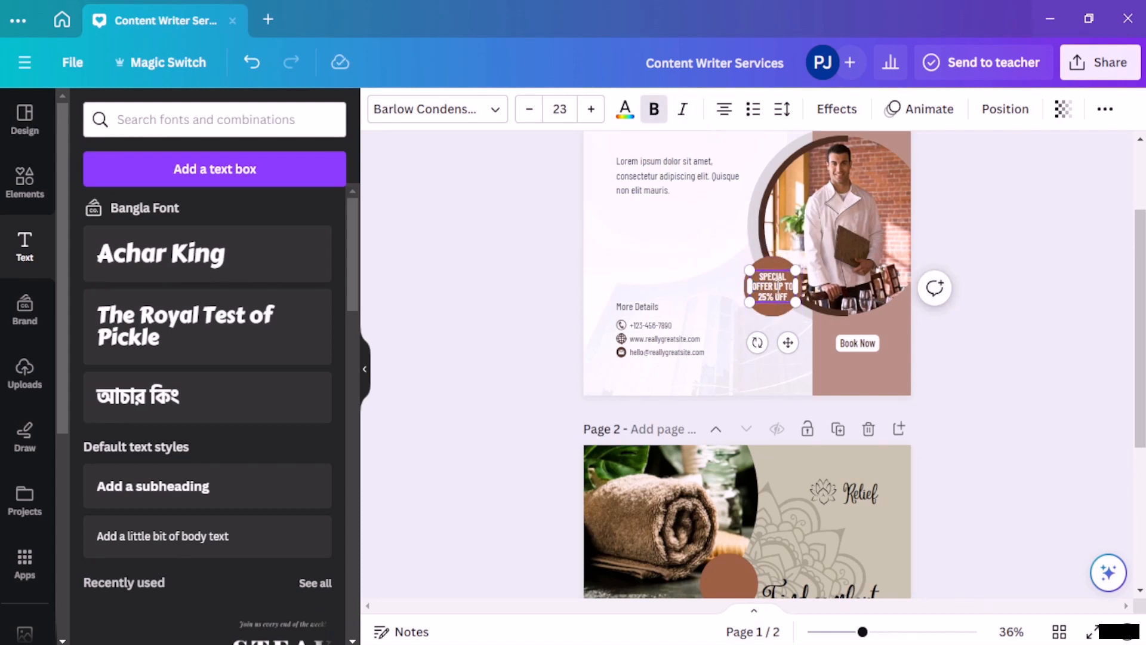
pyautogui.click(764, 293)
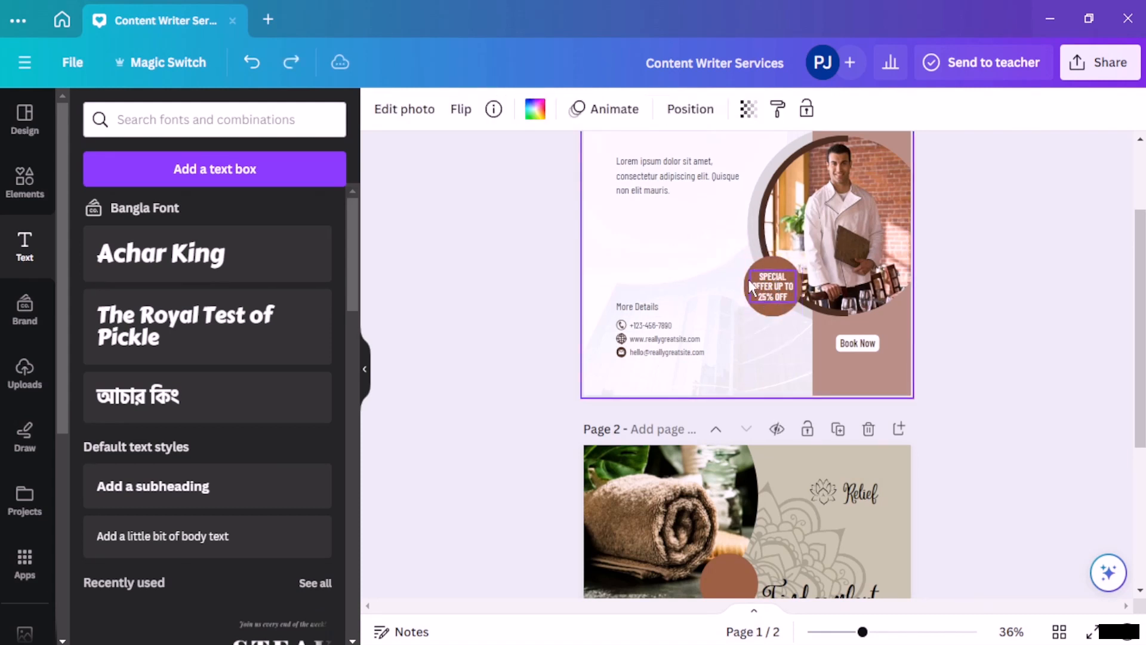
pyautogui.moveTo(731, 269); pyautogui.dragTo(780, 322)
pyautogui.click(784, 338)
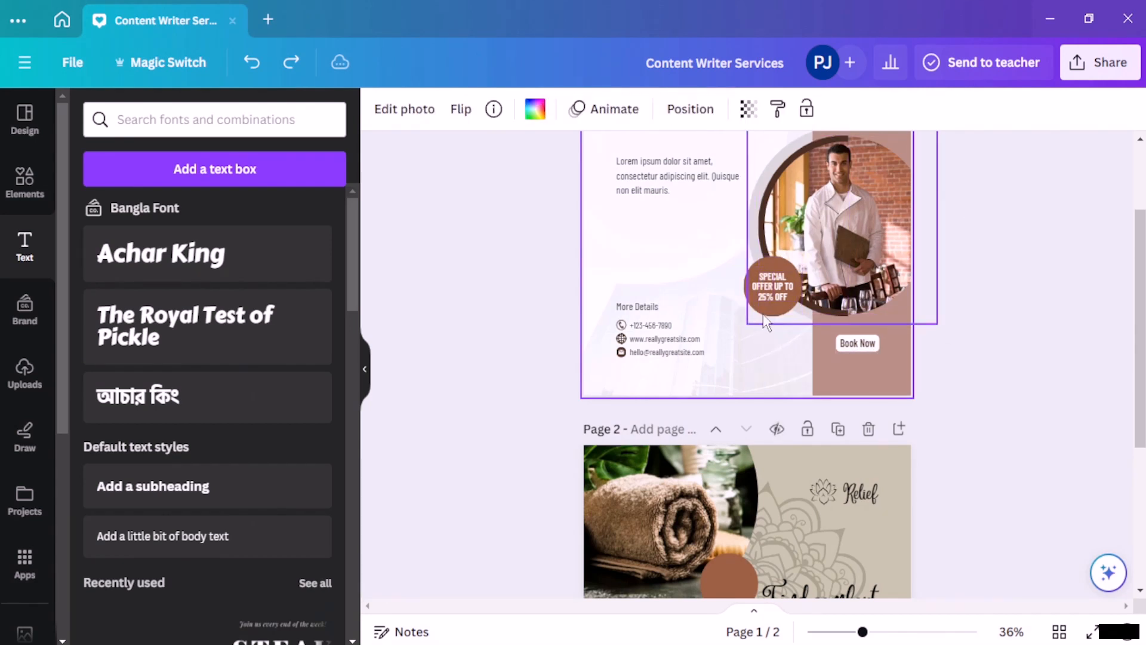
pyautogui.click(769, 300)
pyautogui.click(769, 311)
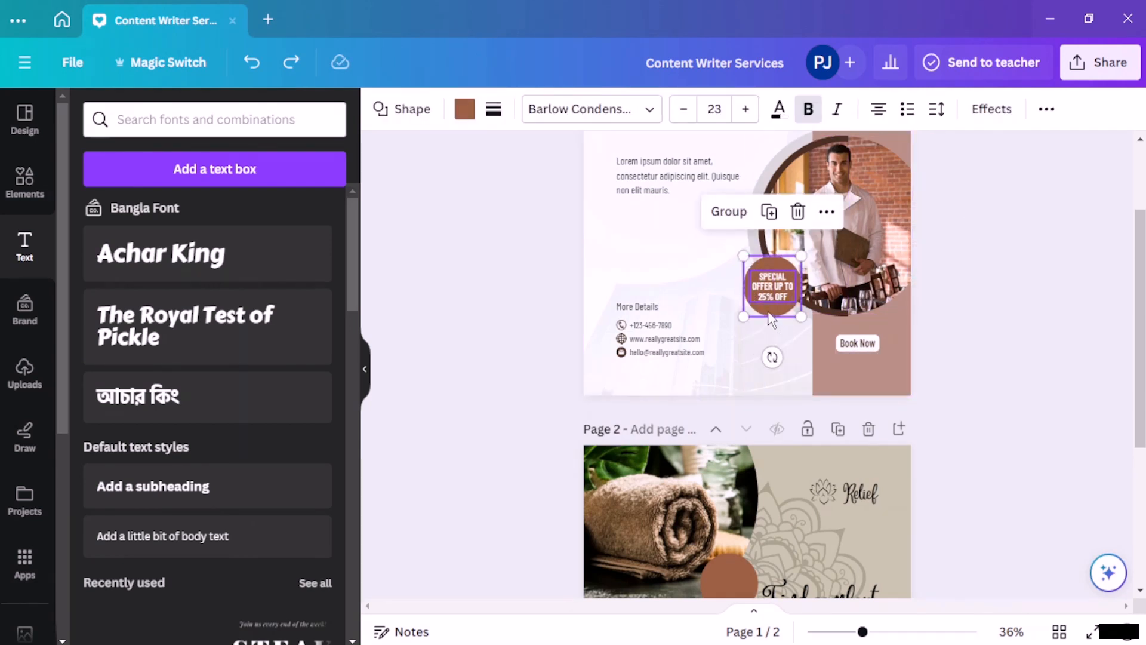
pyautogui.hotkey('ctrl', 'g')
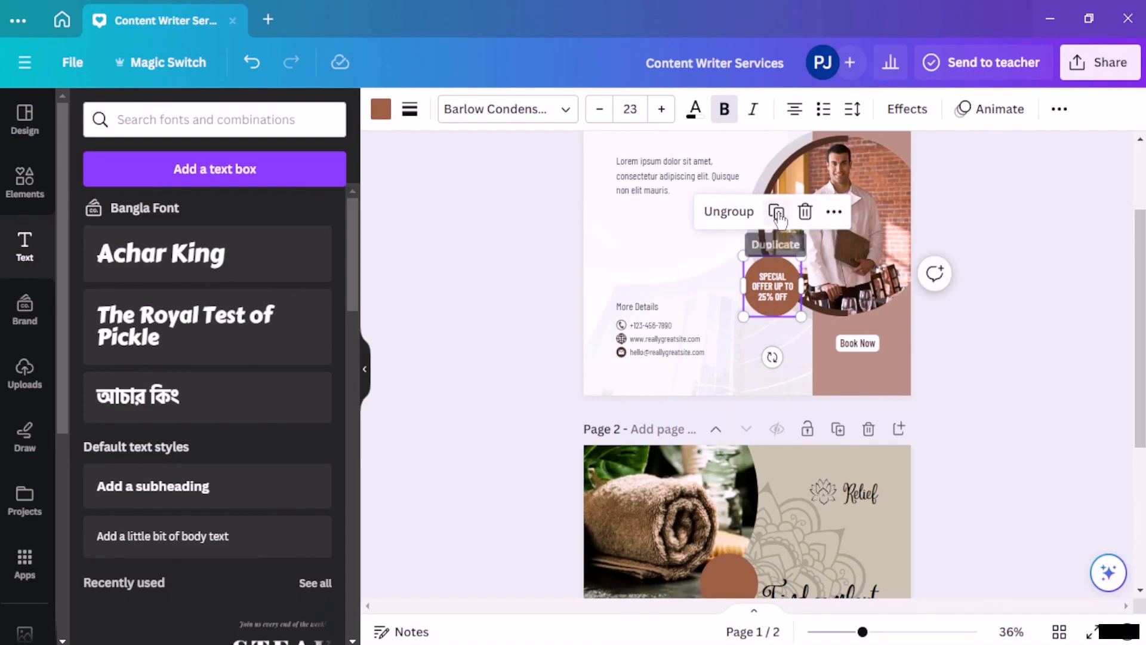
# Duplicate the grouped offer badge onto page 2 and replace the blank brown circle at the towel photo's edge with it
pyautogui.click(778, 219)
pyautogui.moveTo(776, 289); pyautogui.dragTo(795, 477)
pyautogui.scroll(-5, 798, 478)
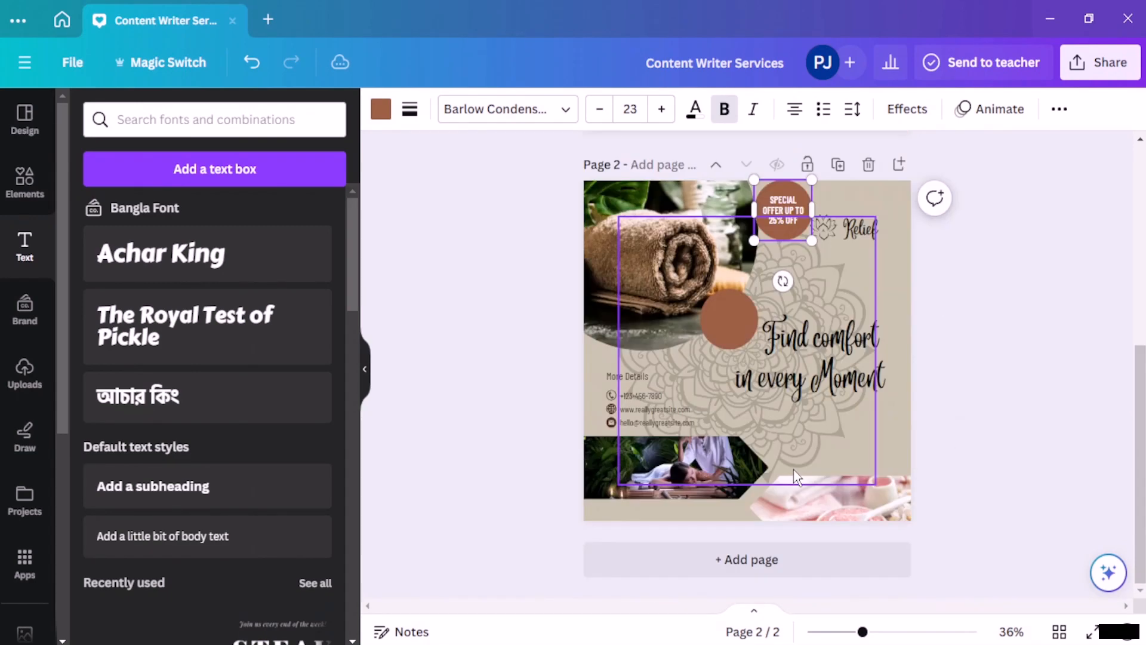
pyautogui.click(743, 317)
pyautogui.press('Delete')
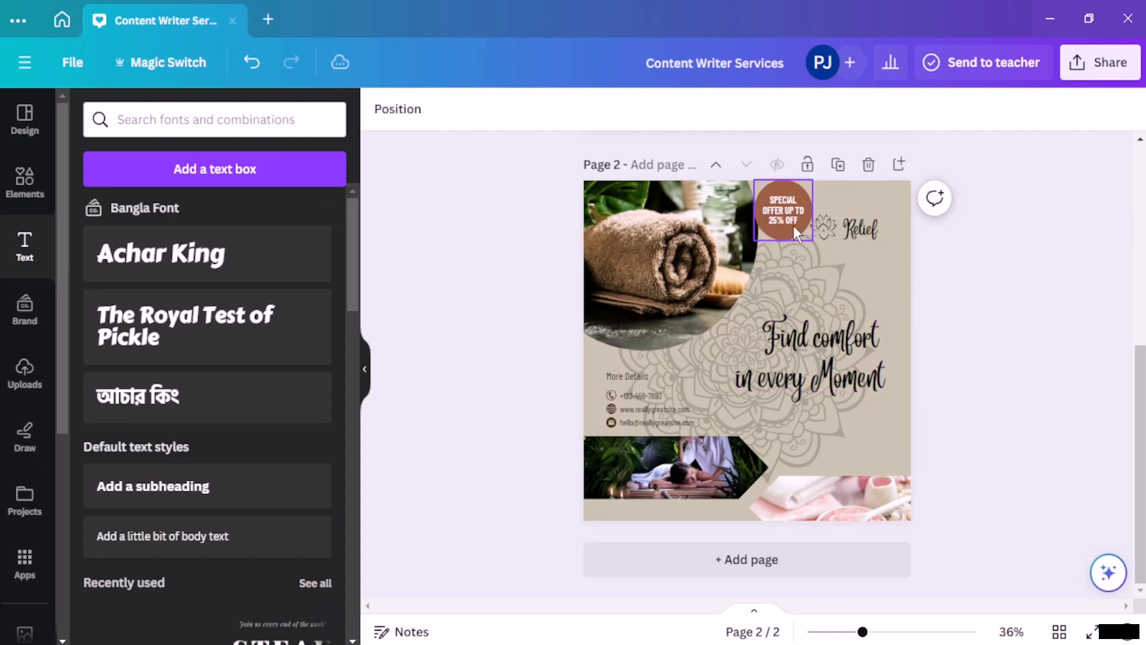
pyautogui.moveTo(794, 225); pyautogui.dragTo(724, 334)
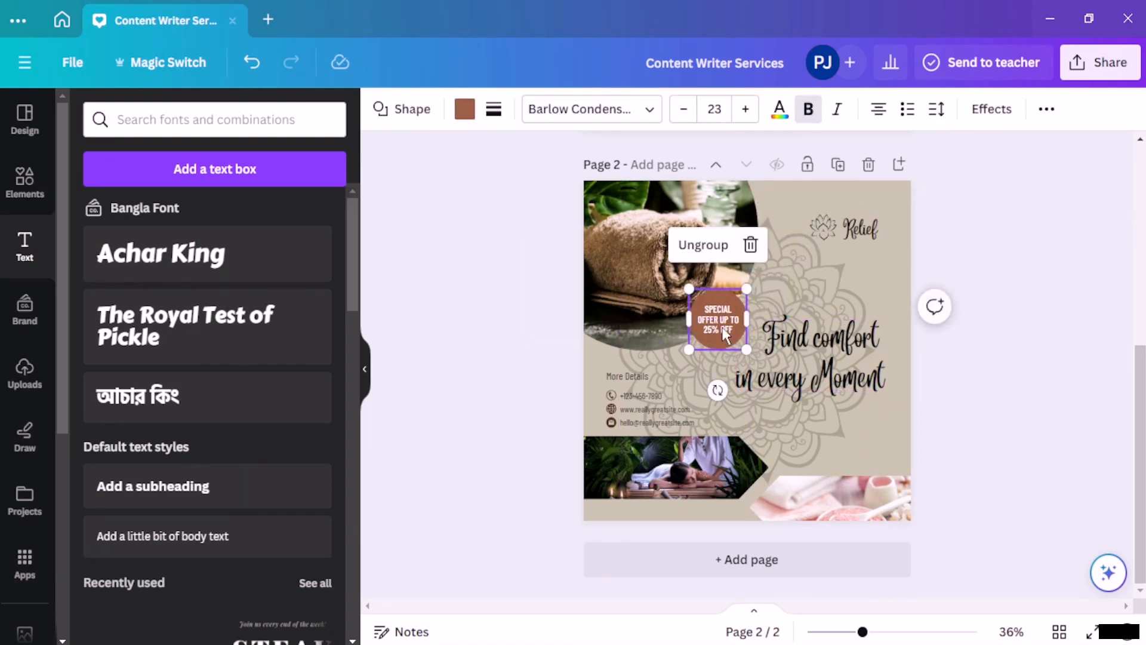
# Recolor the page 2 offer badge's circle with the dark green from the photo colors
pyautogui.click(465, 110)
pyautogui.click(314, 574)
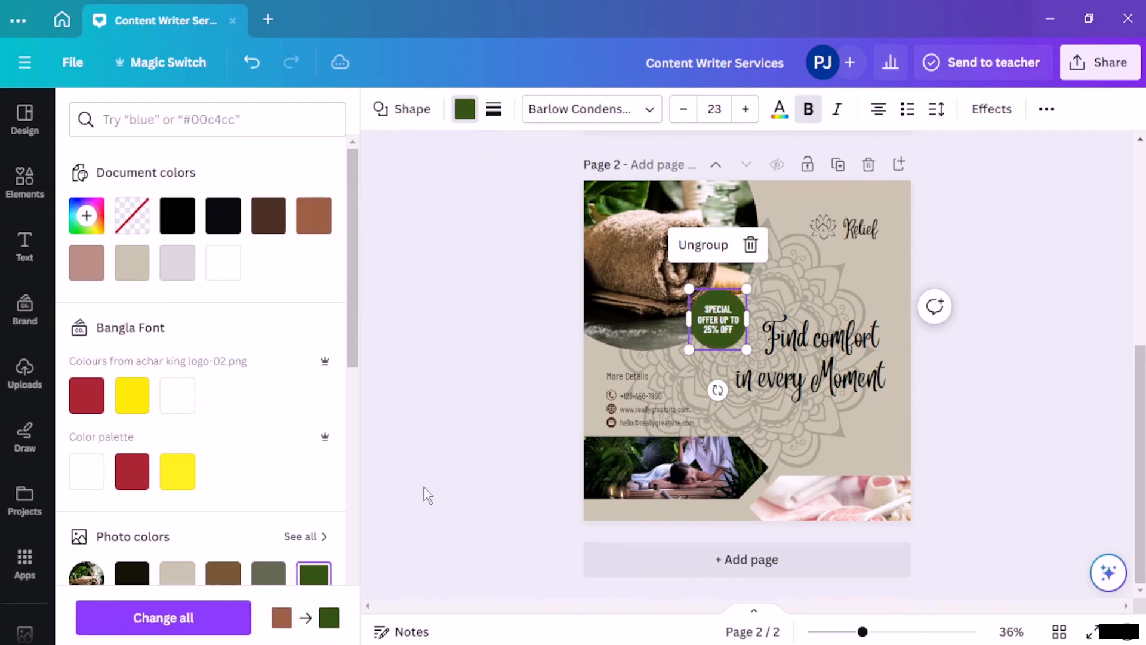
pyautogui.click(474, 439)
pyautogui.click(1008, 281)
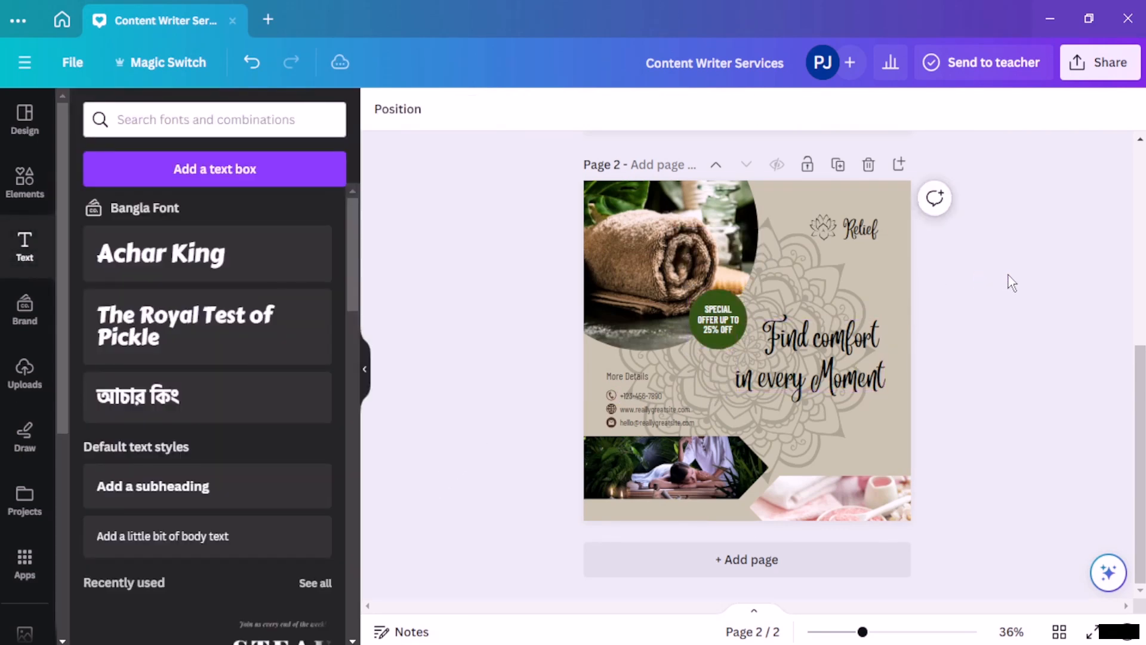
# Move the tagline up and slightly right so it sits beside the green offer badge
pyautogui.scroll(1, 994, 280)
pyautogui.scroll(-1, 992, 283)
pyautogui.scroll(1, 991, 286)
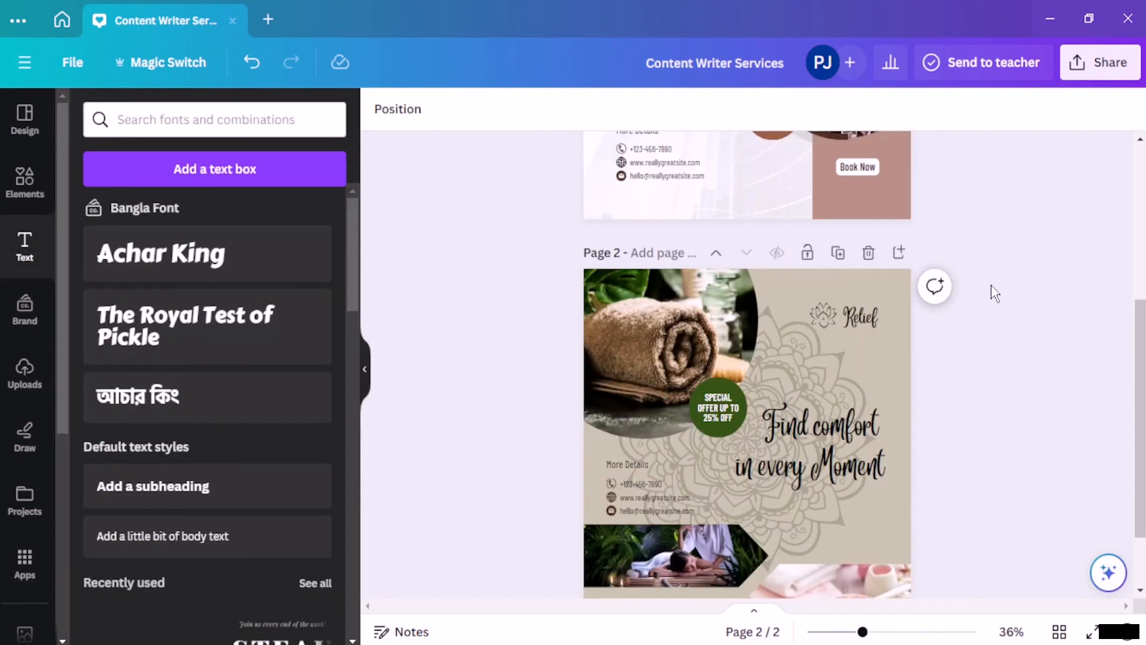
pyautogui.scroll(-1, 991, 287)
pyautogui.scroll(1, 994, 294)
pyautogui.click(821, 466)
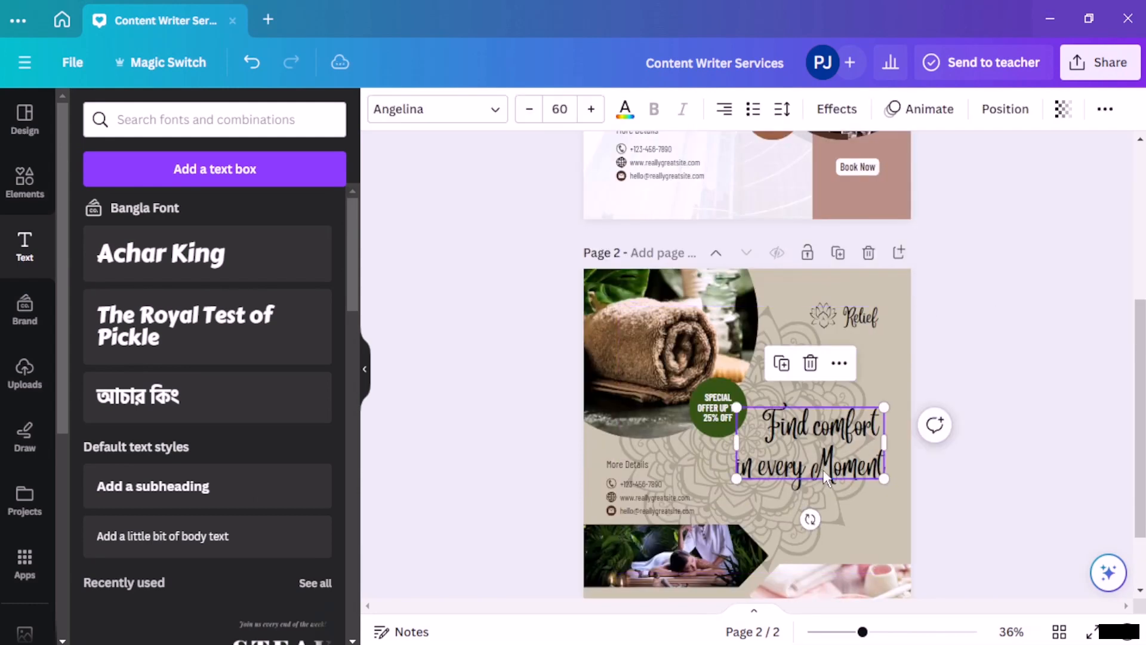
pyautogui.moveTo(821, 466); pyautogui.dragTo(833, 434)
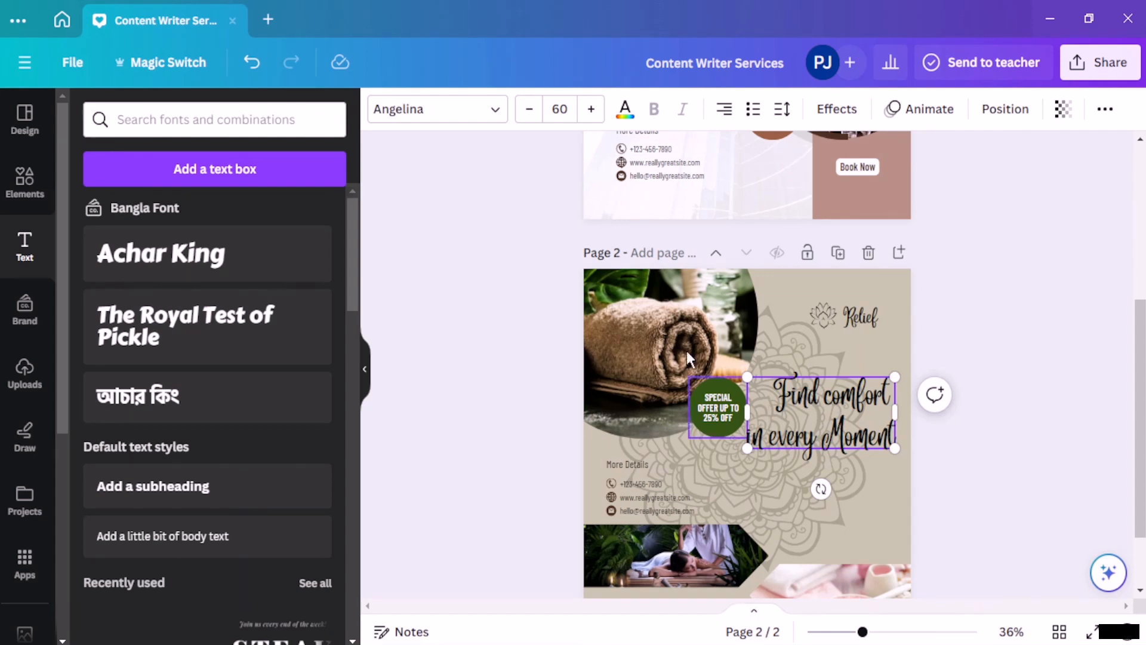
pyautogui.scroll(5, 489, 232)
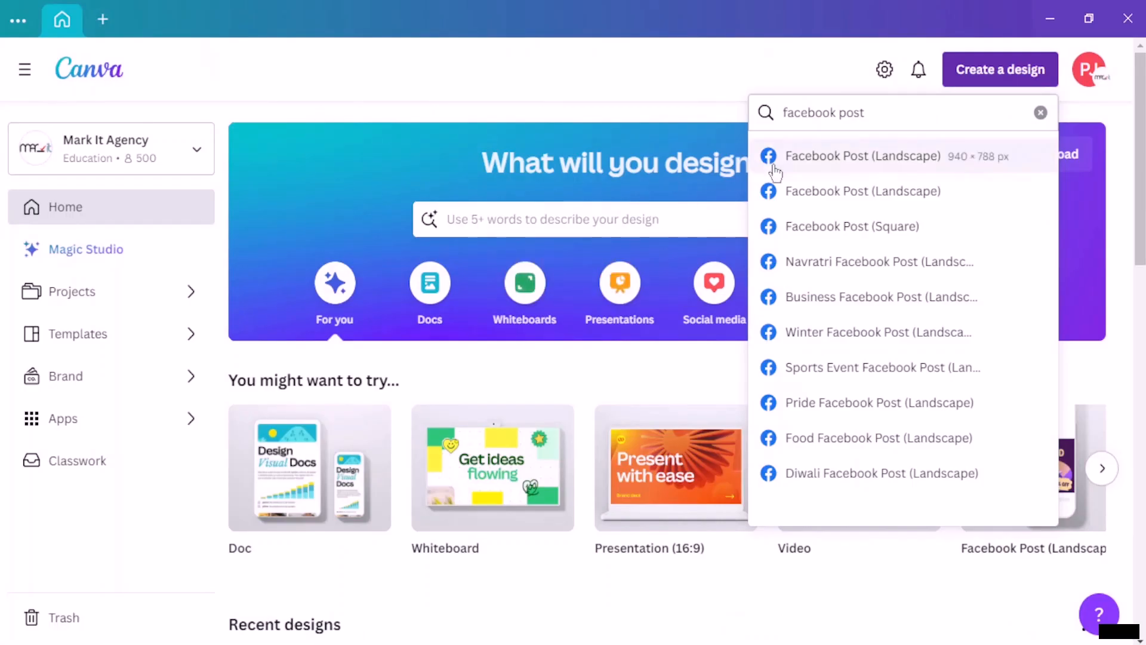
# Create a blank Facebook Post (Landscape) design from the facebook post search suggestions
pyautogui.click(930, 197)
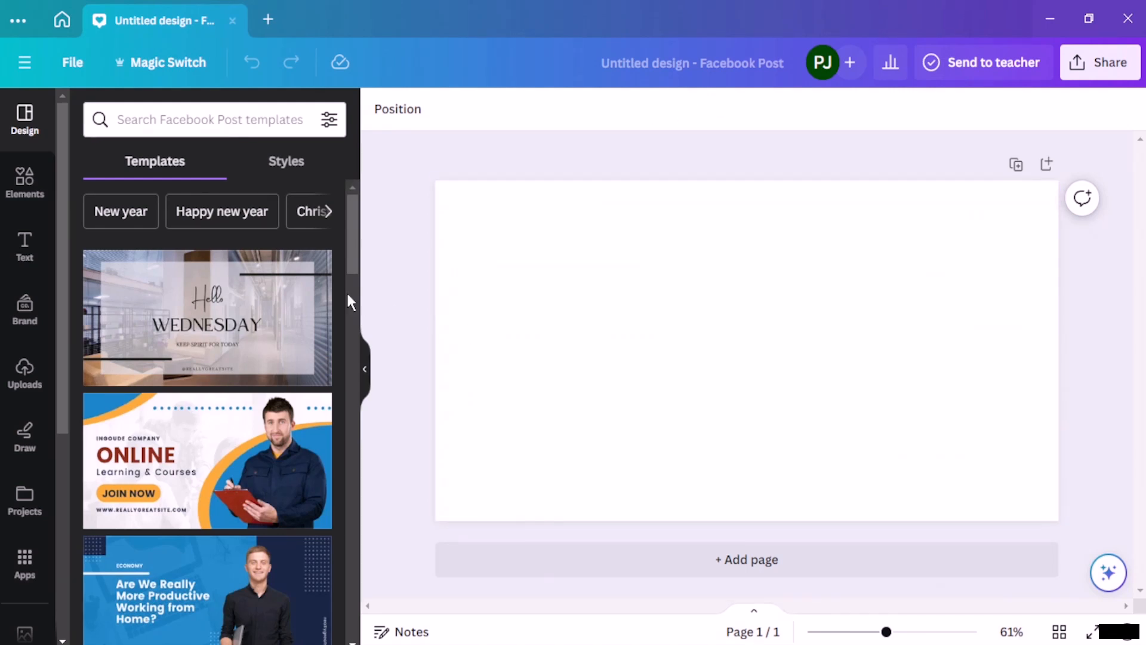
# Search the Facebook Post templates for food and apply the red and yellow Special Food Burger template to the blank page
pyautogui.scroll(-3, 232, 359)
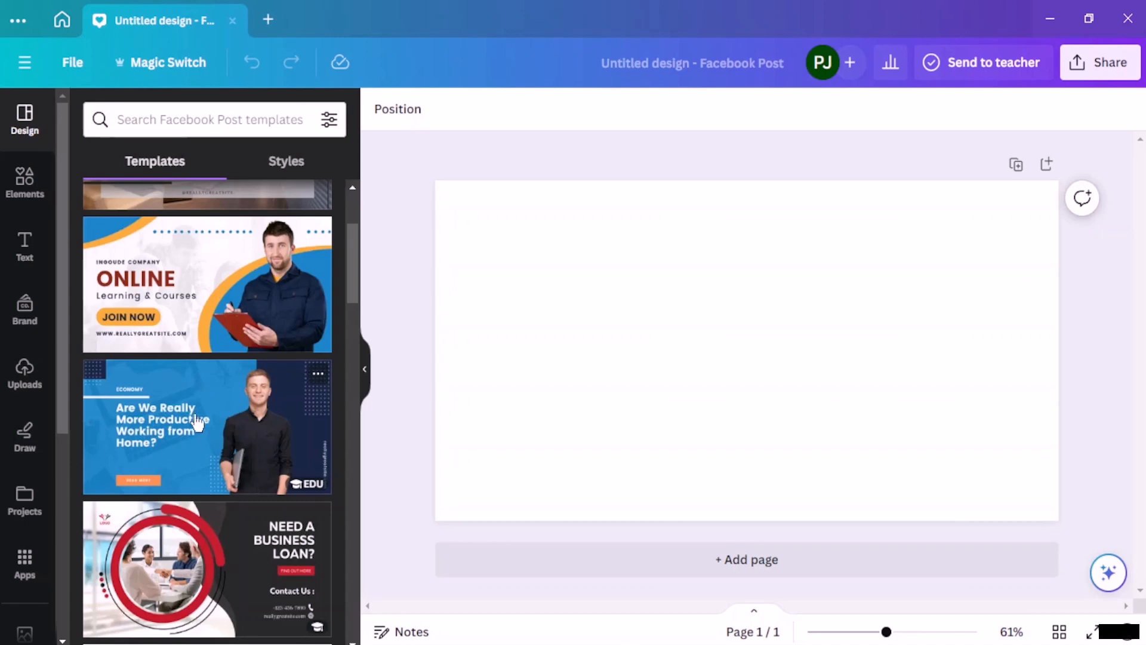
pyautogui.scroll(-8, 214, 408)
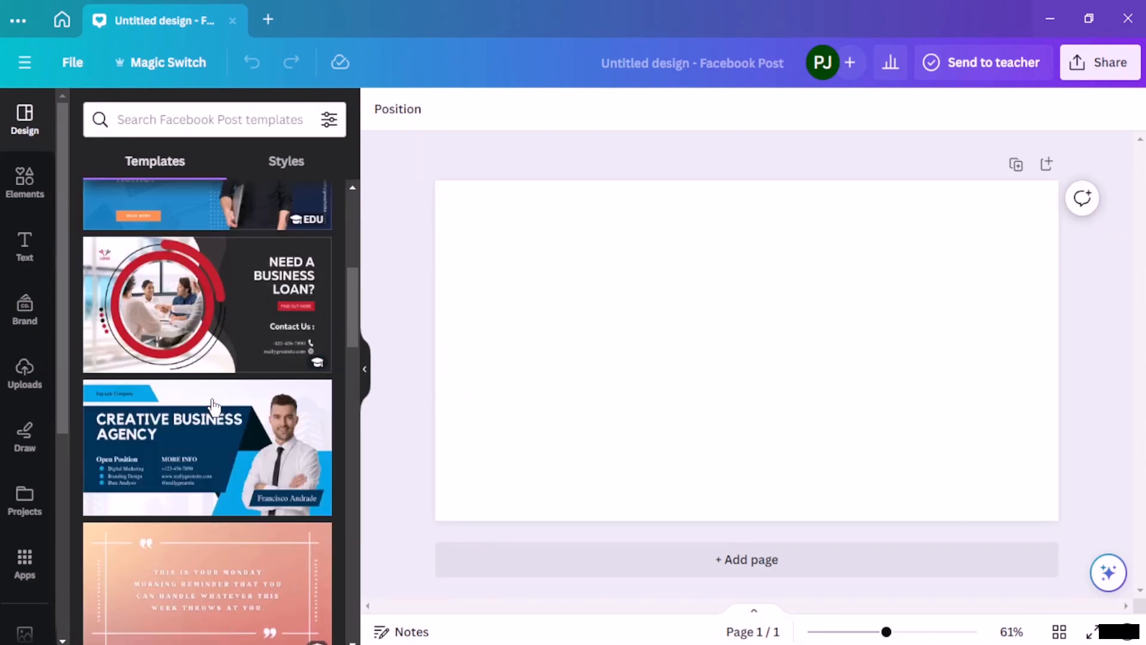
pyautogui.click(184, 132)
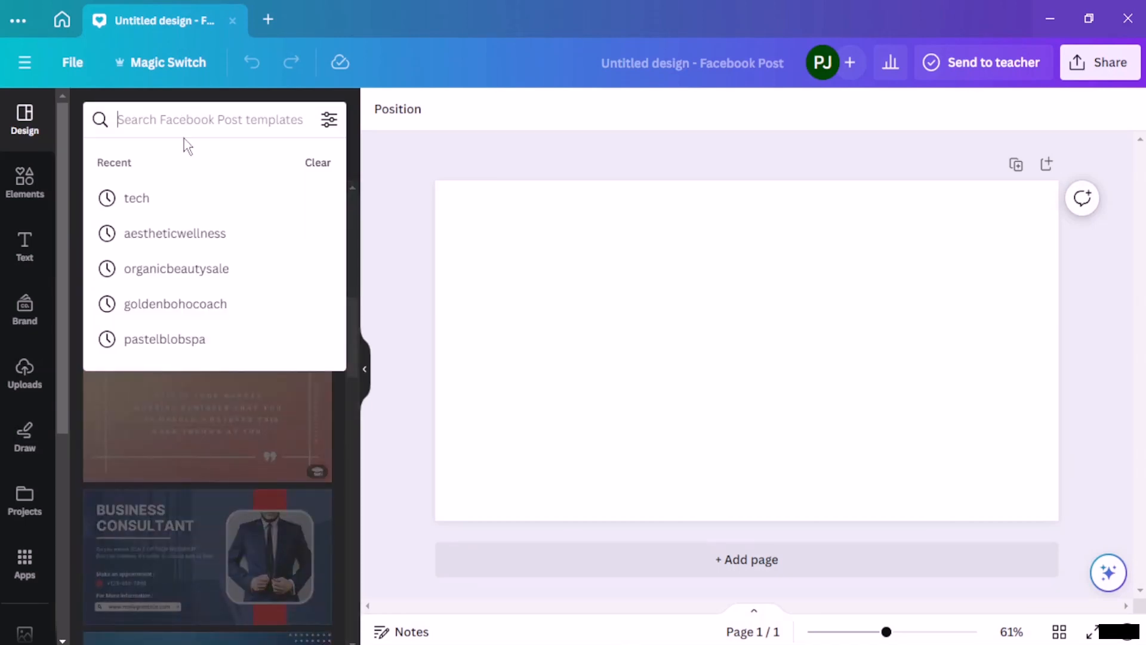
pyautogui.write('food')
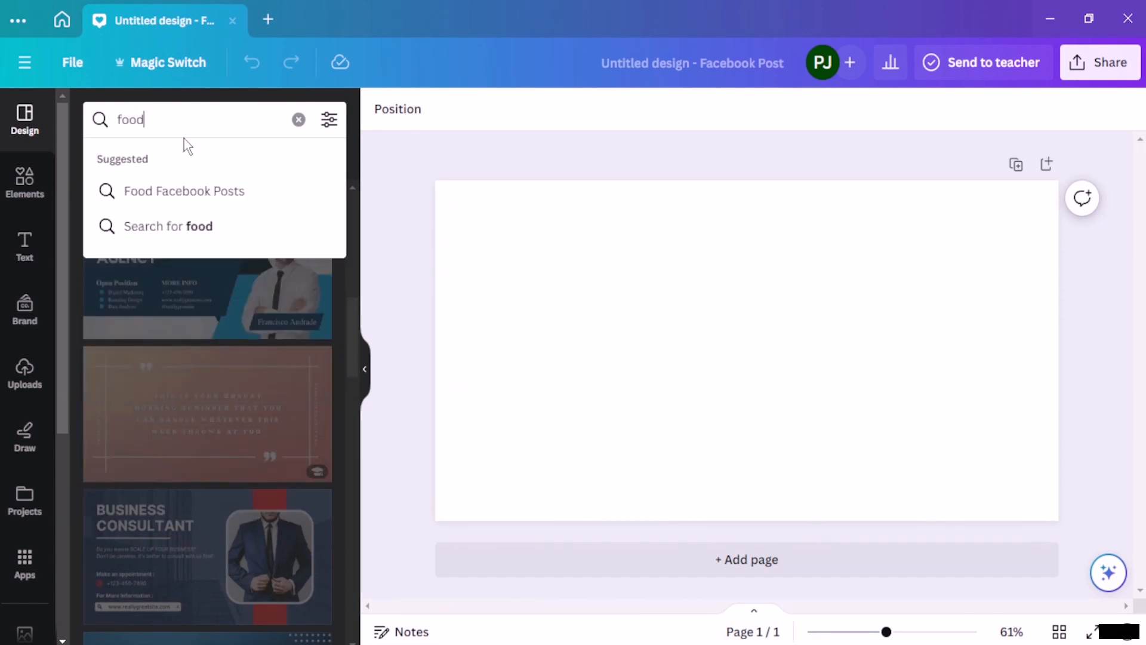
pyautogui.press('Return')
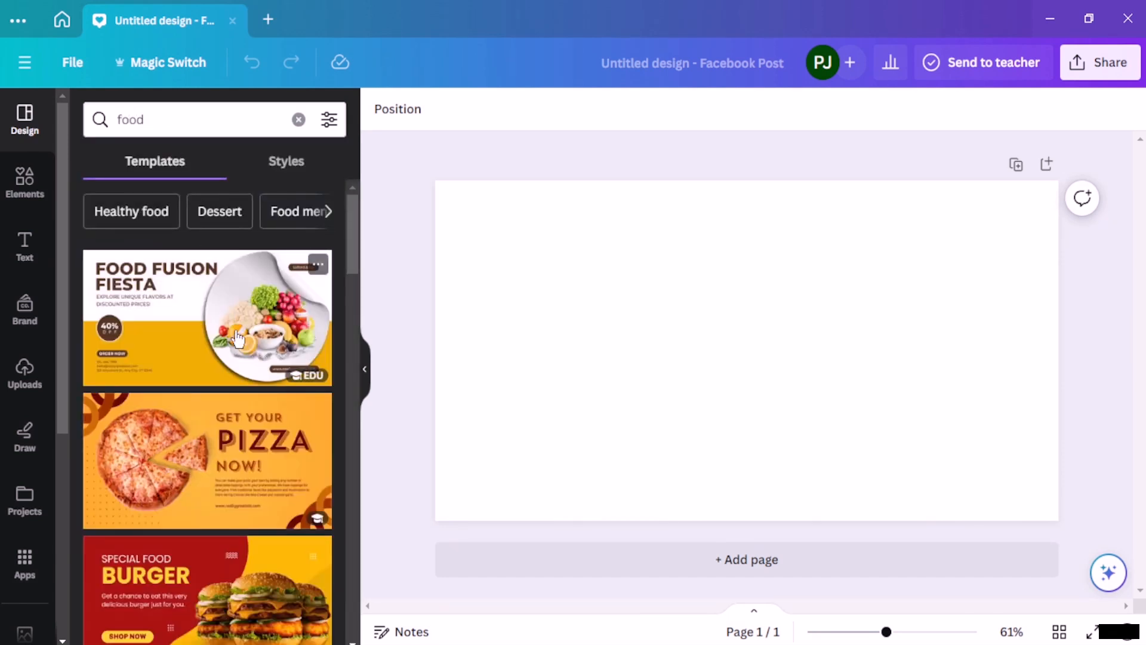
pyautogui.scroll(-3, 242, 439)
pyautogui.click(225, 448)
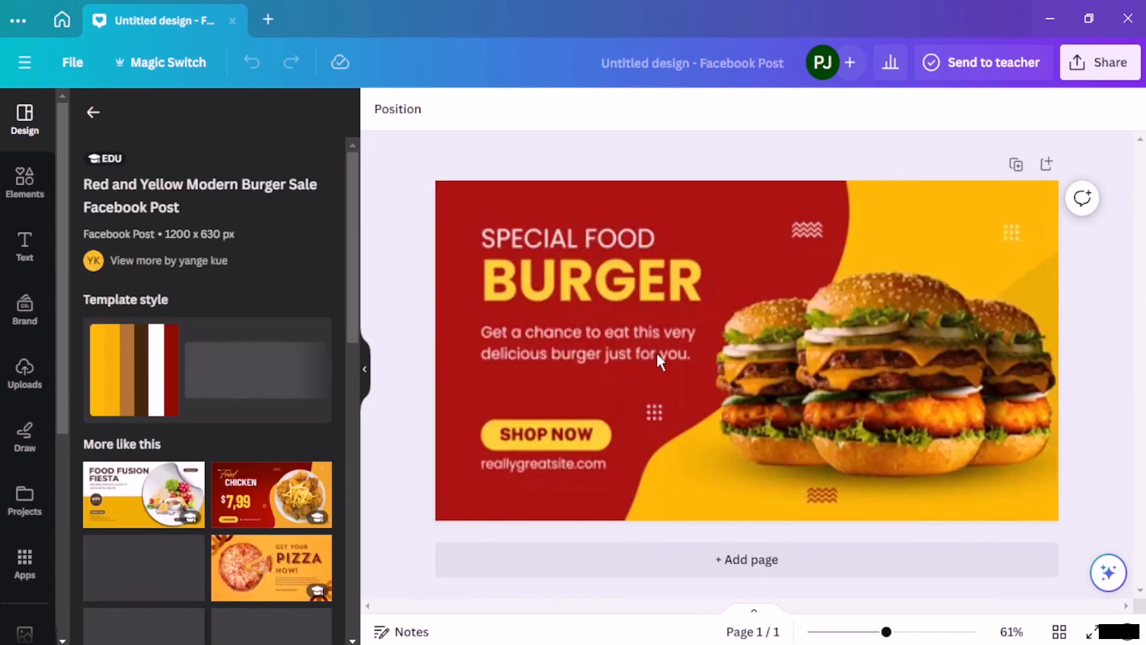
# Add a blank second page below the burger post
pyautogui.click(797, 570)
pyautogui.scroll(3, 653, 399)
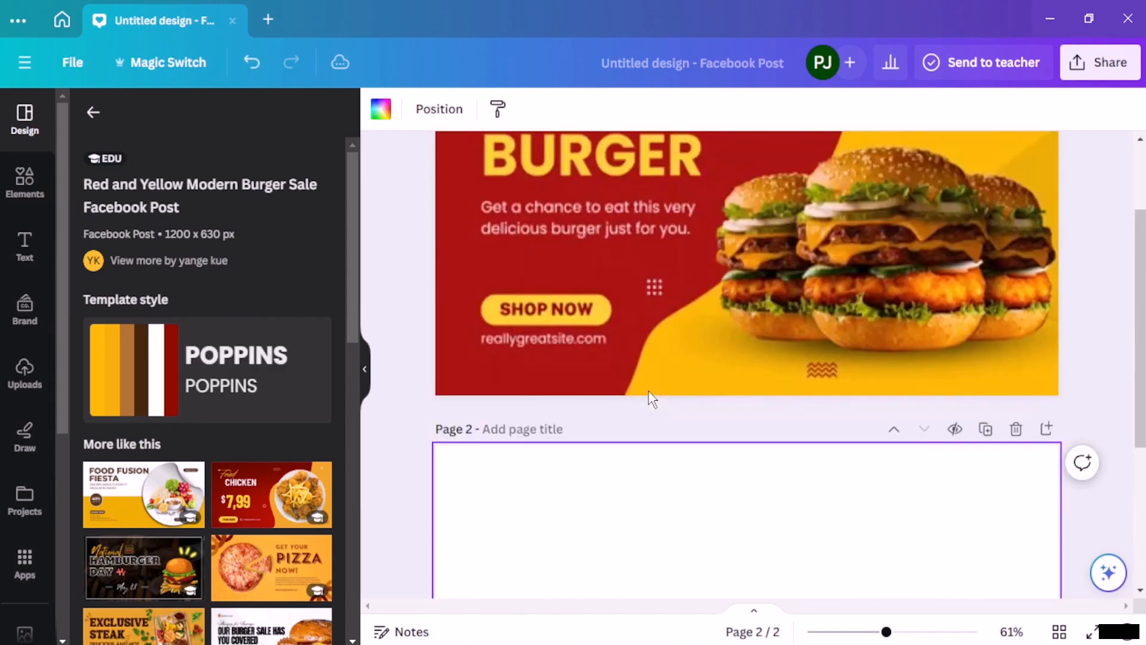
pyautogui.click(690, 308)
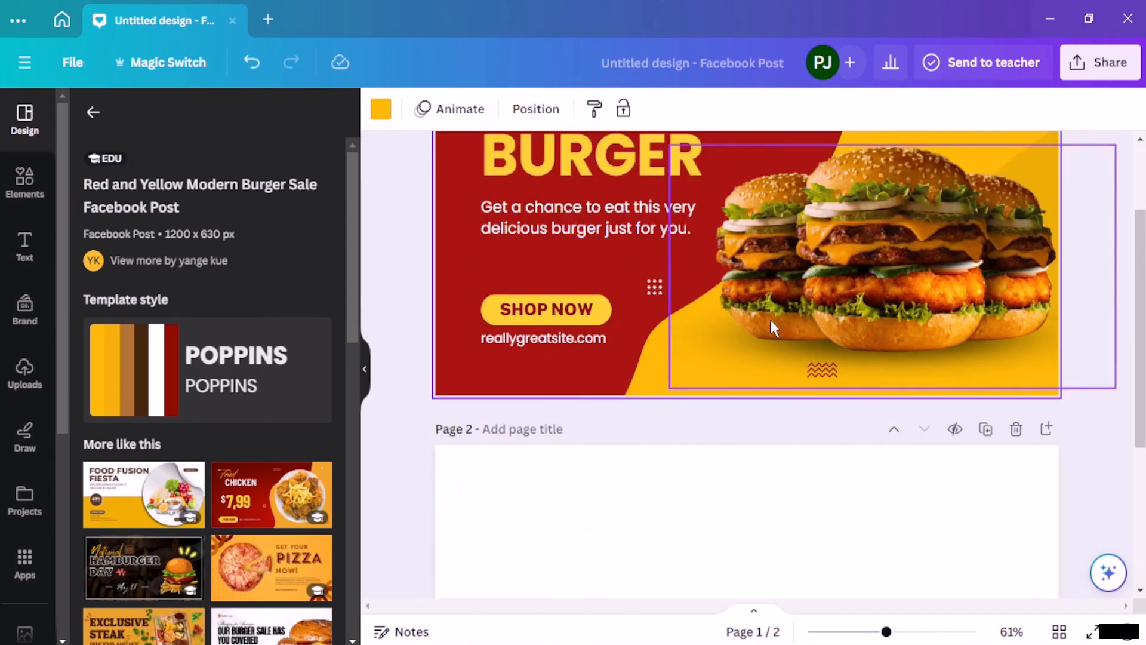
pyautogui.scroll(2, 772, 323)
pyautogui.scroll(-4, 653, 340)
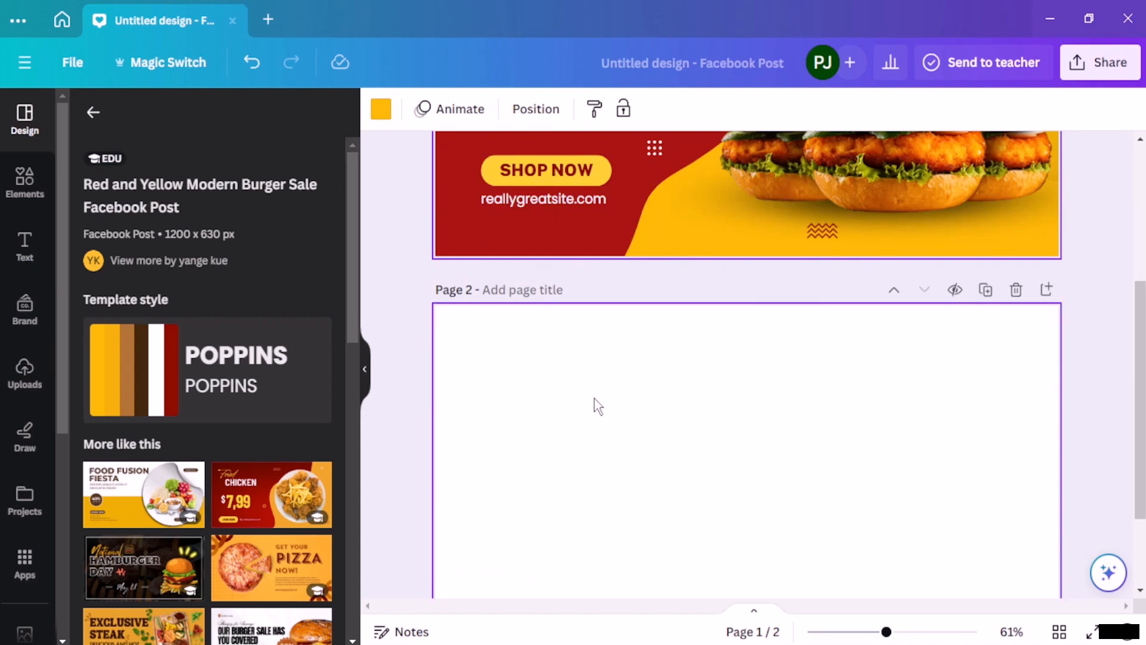
pyautogui.scroll(-2, 688, 309)
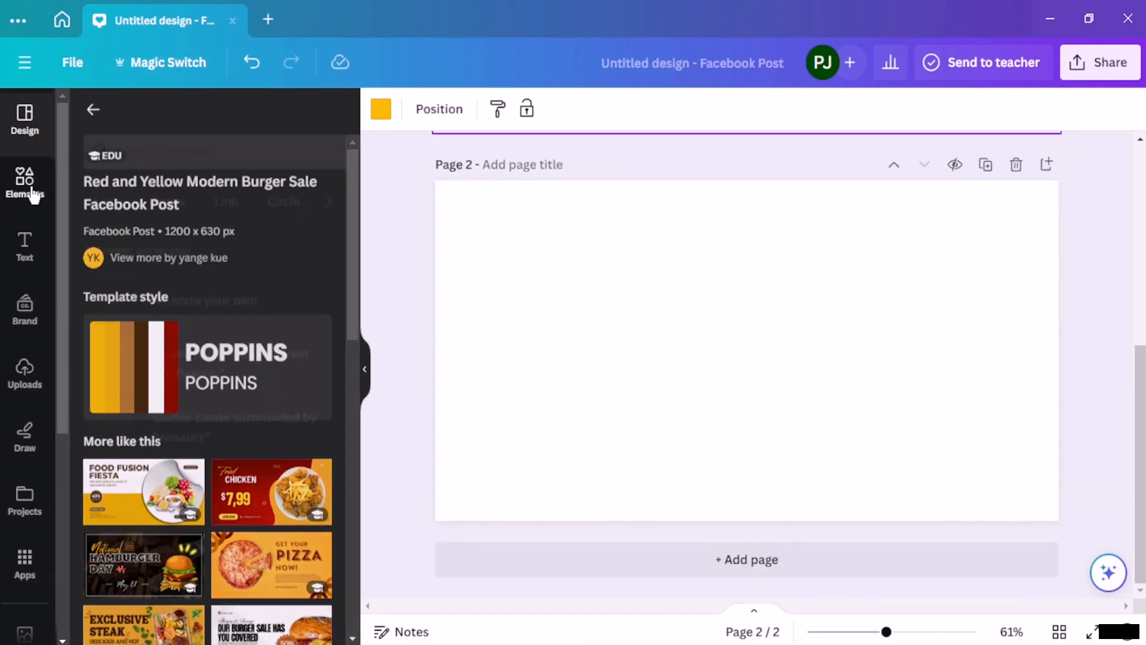
# Search the elements for food and look through the graphics results for a food doodle pattern
pyautogui.click(29, 190)
pyautogui.click(208, 128)
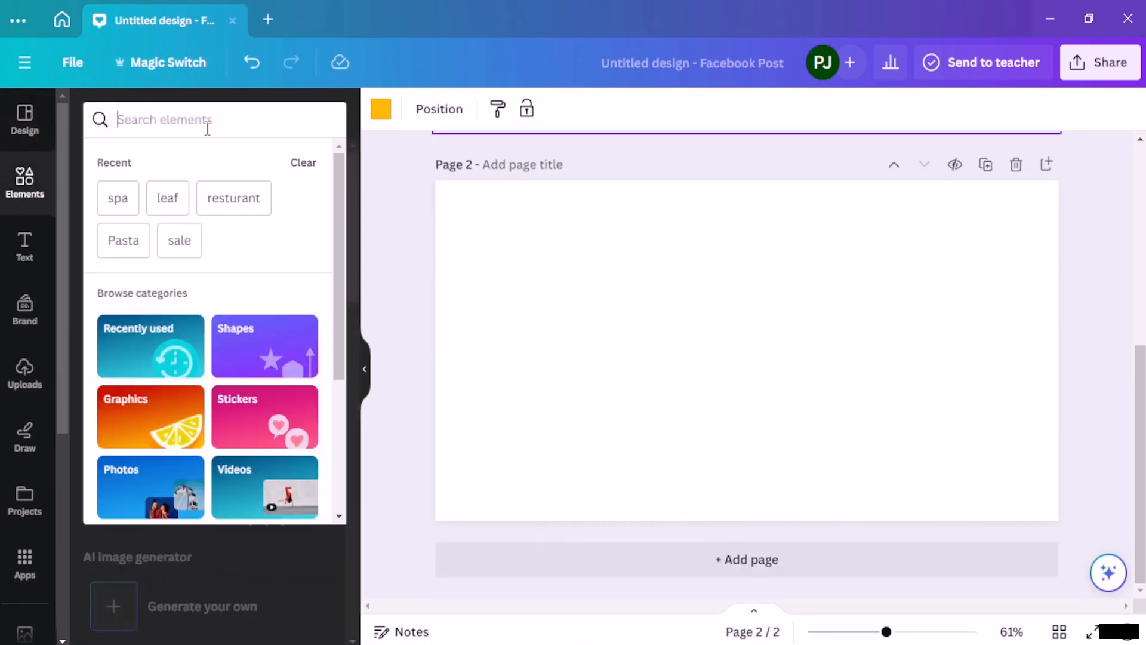
pyautogui.write('food')
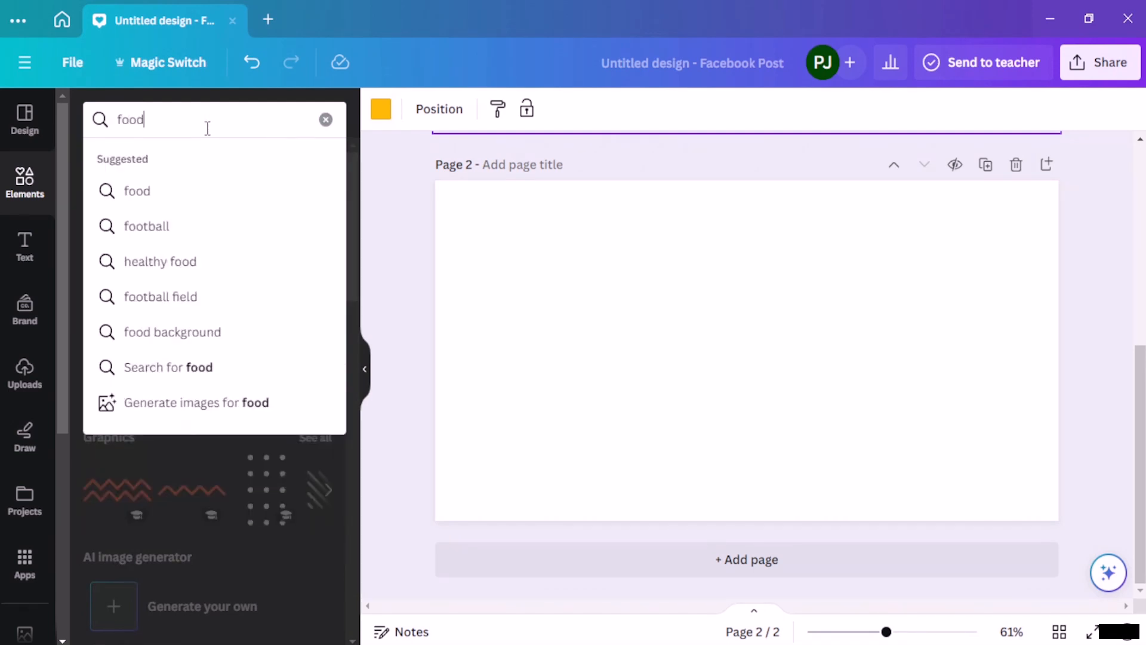
pyautogui.press('Return')
pyautogui.click(132, 179)
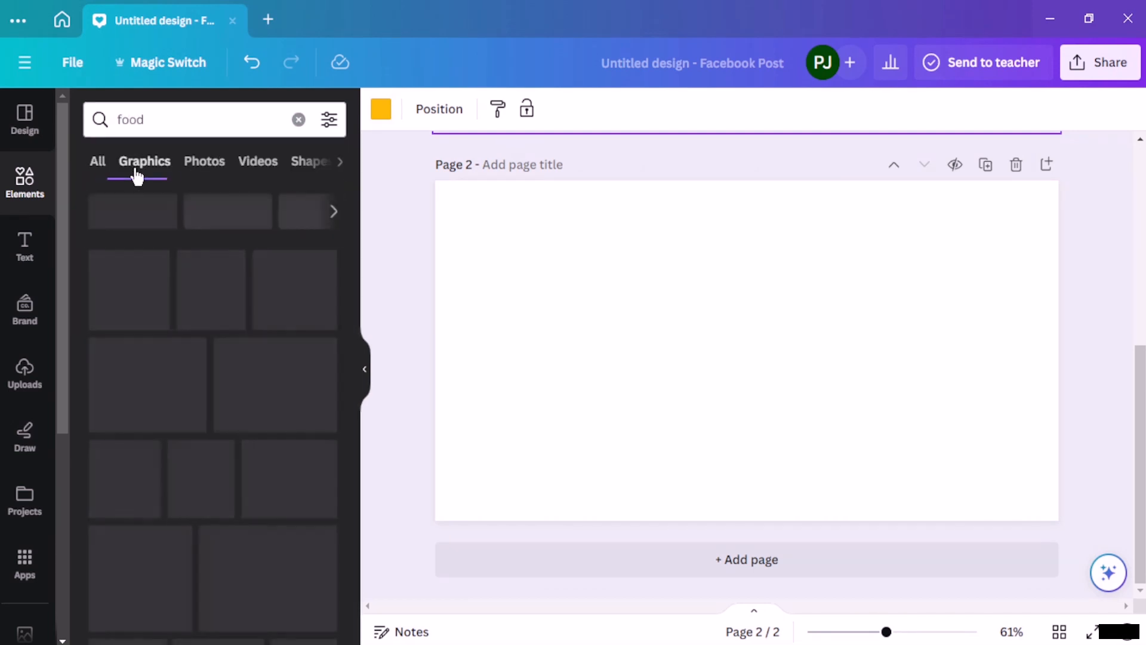
pyautogui.scroll(-3, 246, 304)
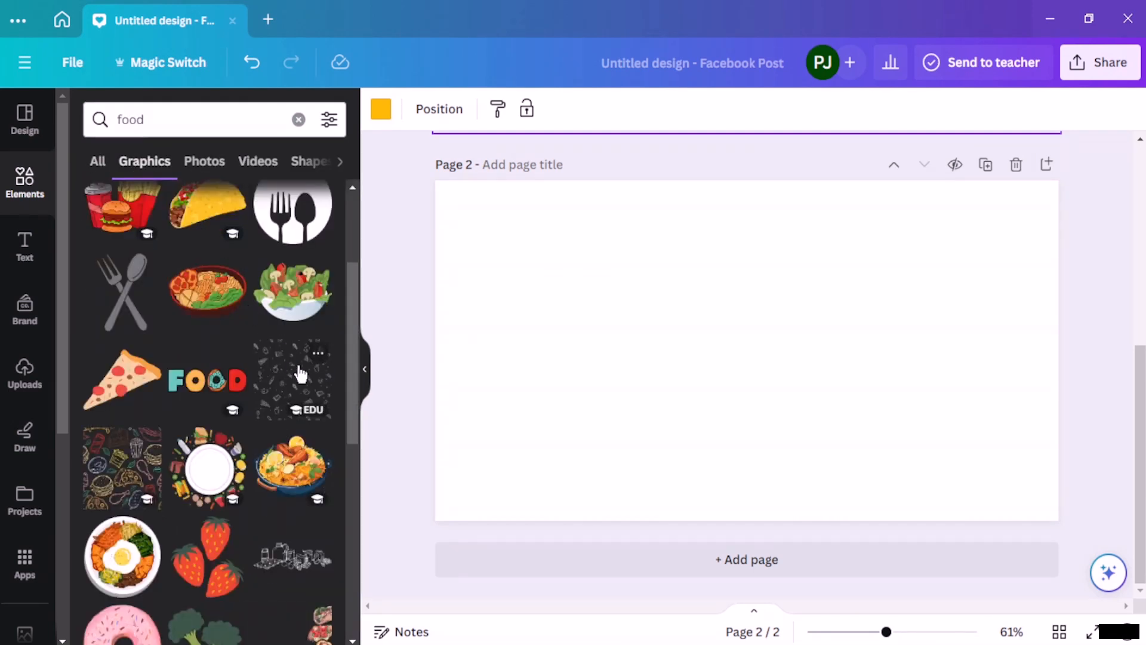
pyautogui.scroll(-3, 116, 452)
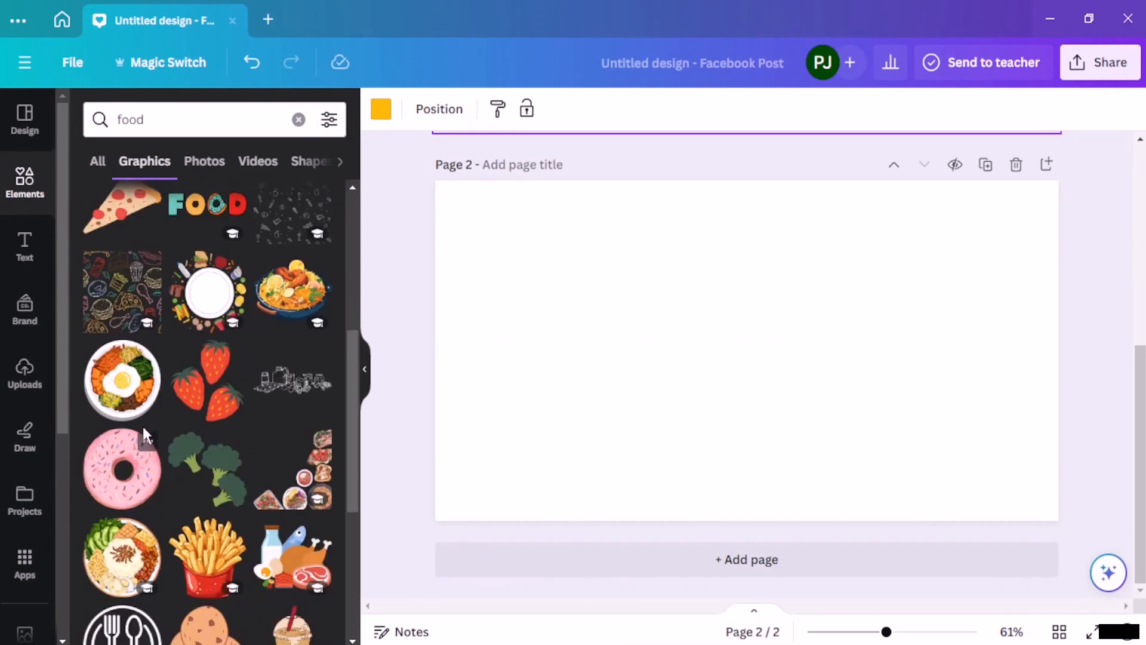
pyautogui.scroll(-3, 143, 426)
pyautogui.scroll(3, 145, 424)
pyautogui.scroll(2, 145, 424)
# Try several background colors on the blank page 2 and settle on the rust brown from the burger photo colors
pyautogui.click(529, 286)
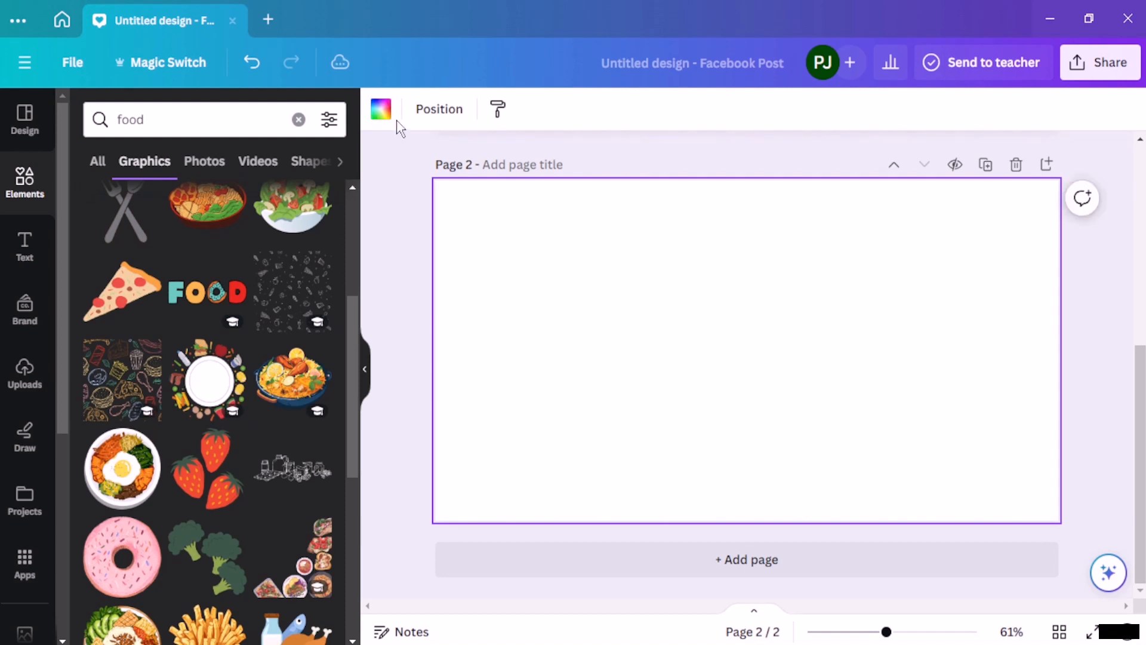
pyautogui.click(385, 114)
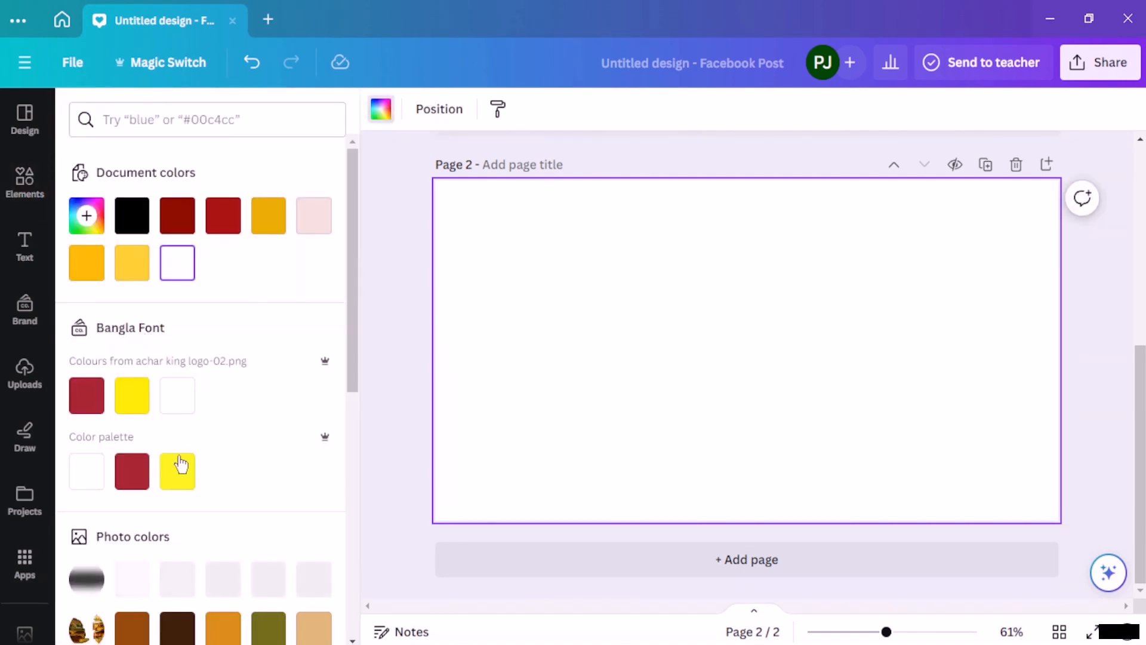
pyautogui.scroll(-2, 181, 464)
pyautogui.click(267, 540)
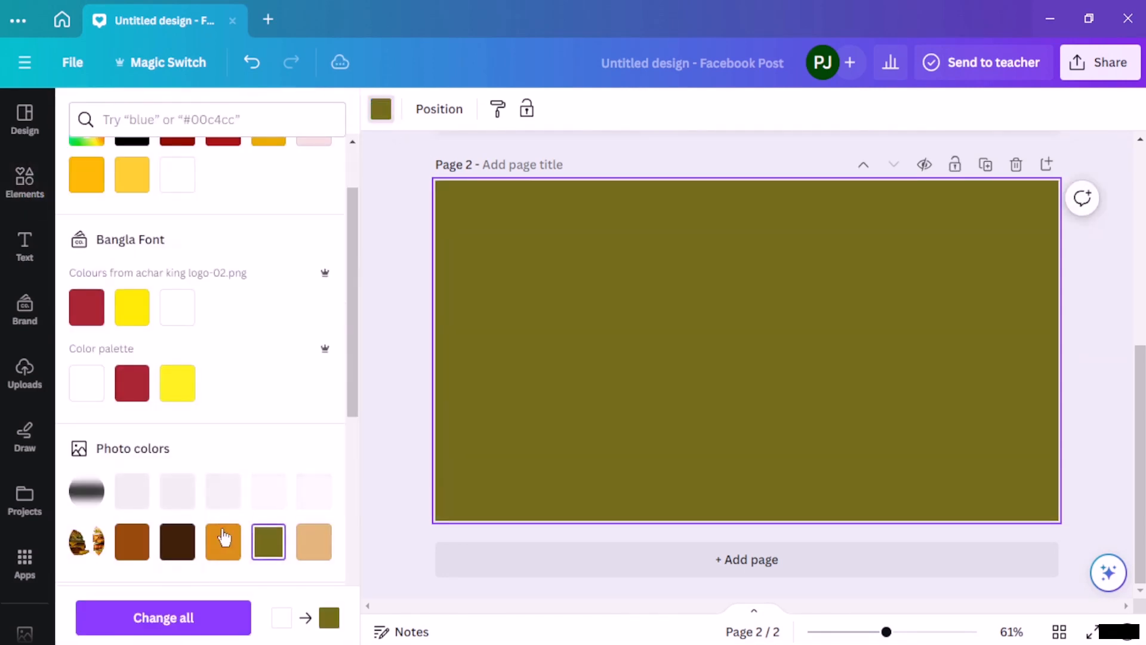
pyautogui.click(224, 537)
pyautogui.click(195, 545)
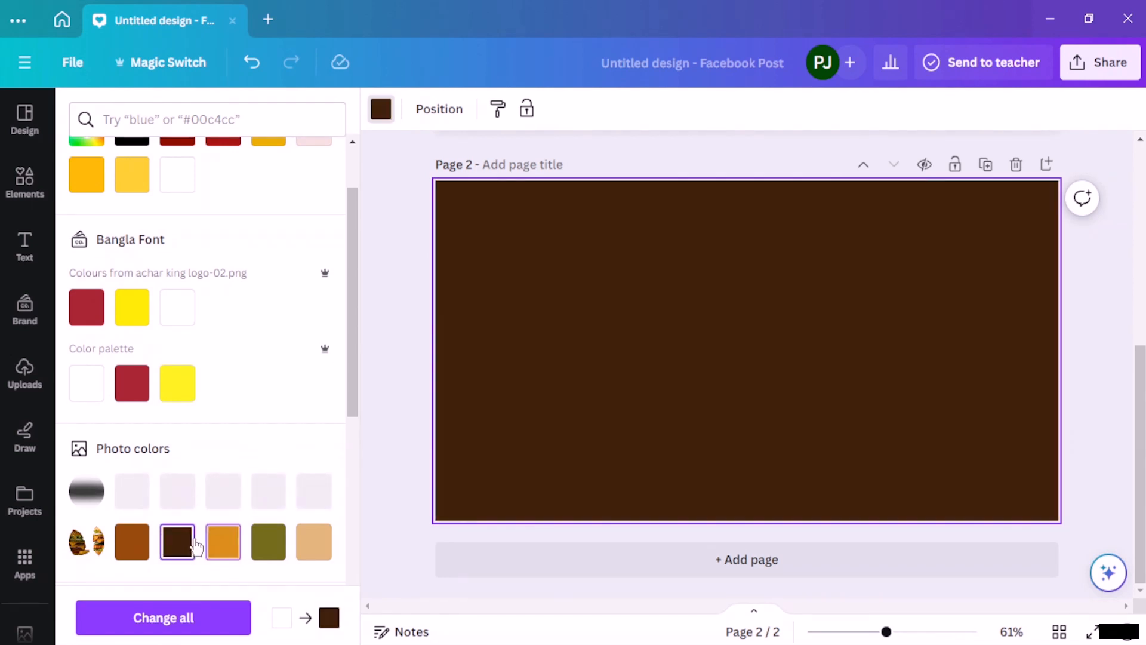
pyautogui.scroll(-4, 197, 538)
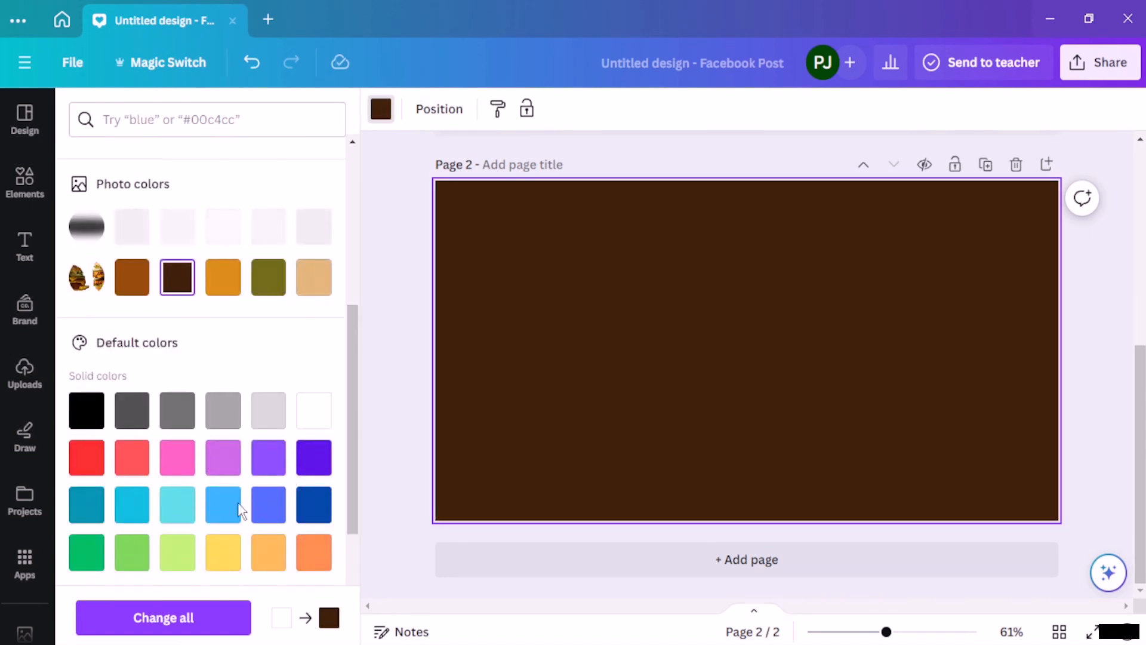
pyautogui.click(178, 554)
pyautogui.click(135, 554)
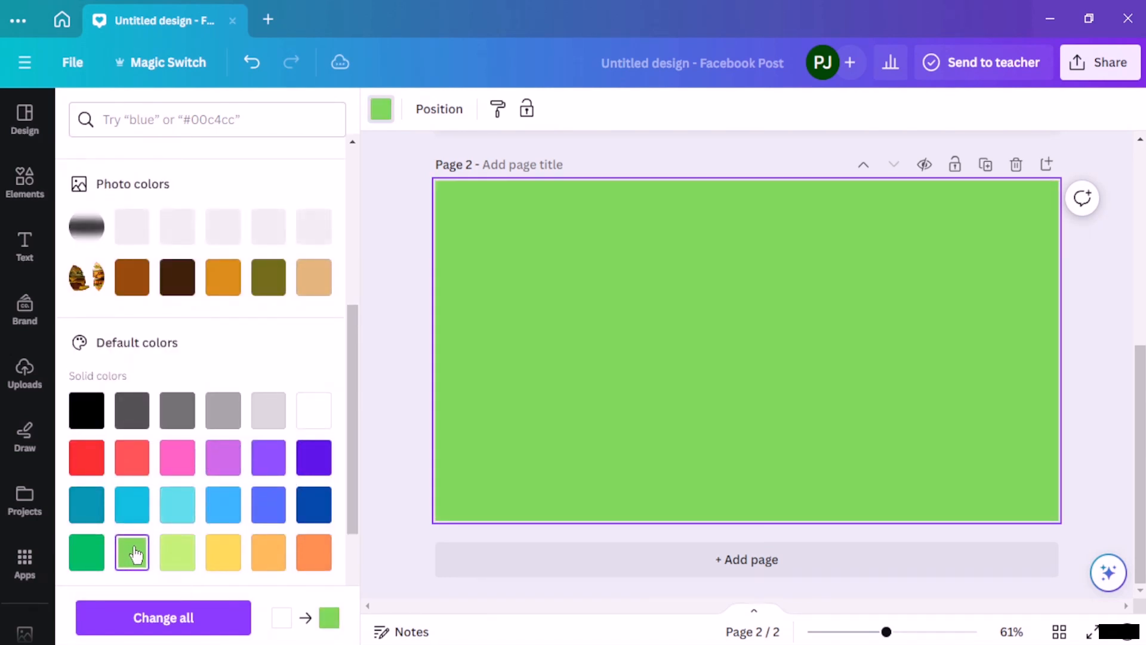
pyautogui.click(224, 552)
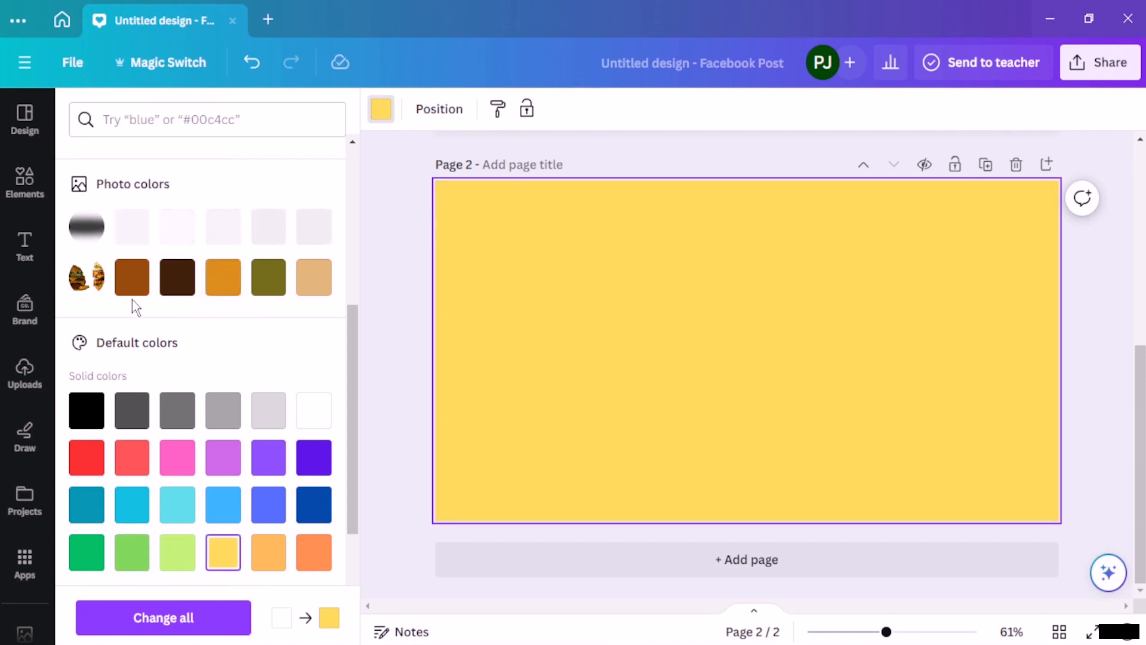
pyautogui.click(146, 291)
pyautogui.click(432, 257)
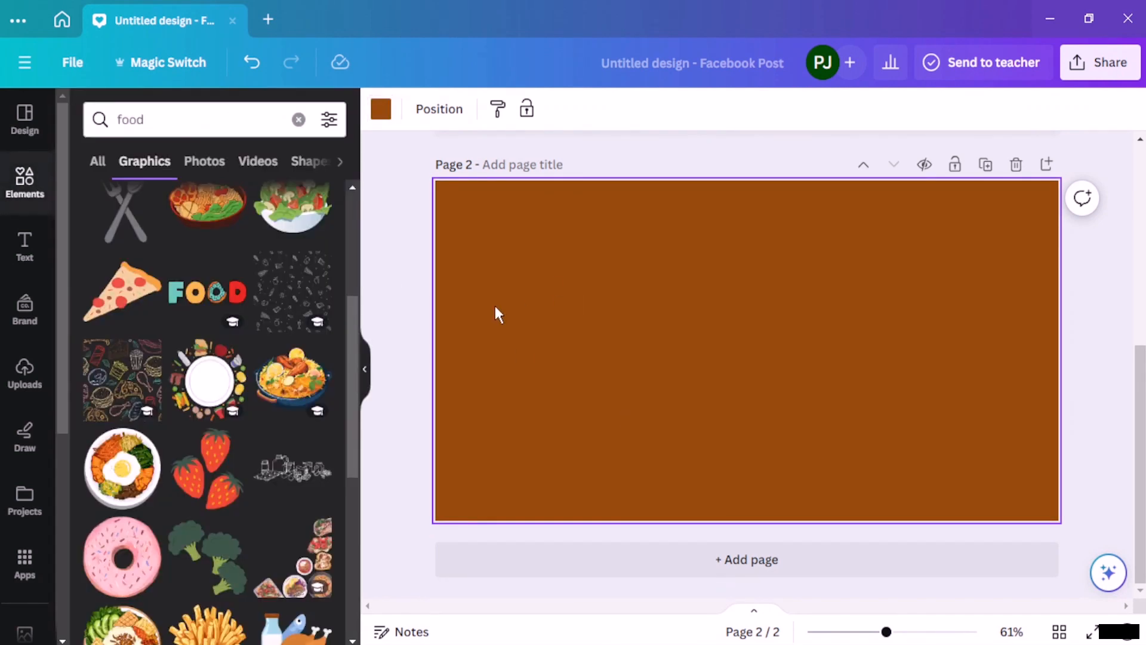
# Add the colorful food doodle pattern to page 2, aligned to the page's top-left corner, and enlarge it past the page's bottom edge
pyautogui.click(96, 371)
pyautogui.moveTo(769, 345)
pyautogui.mouseDown()
pyautogui.moveTo(613, 331)
pyautogui.moveTo(589, 311)
pyautogui.mouseUp()
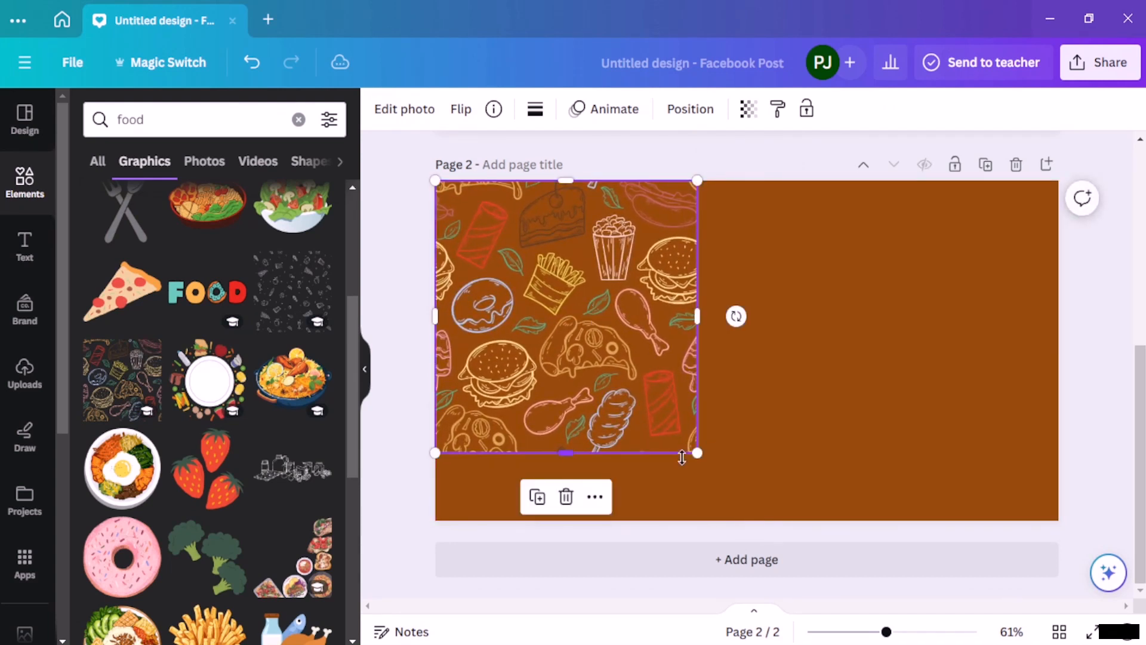
pyautogui.moveTo(694, 454); pyautogui.dragTo(935, 552)
pyautogui.scroll(-1, 640, 274)
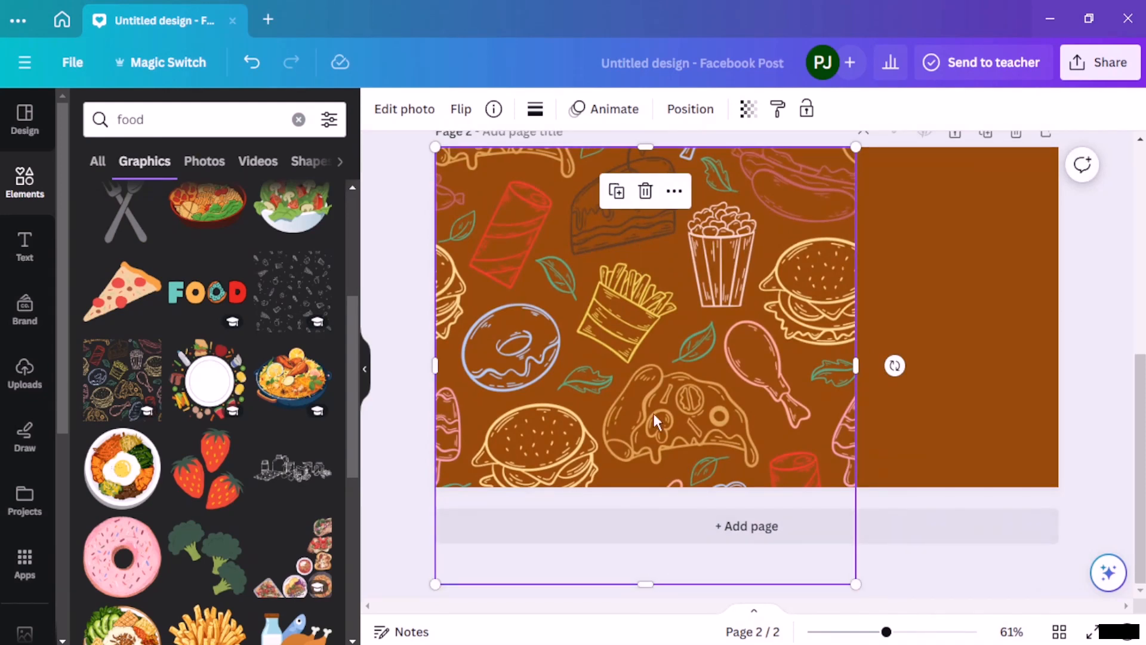
# Rotate the food pattern a quarter turn counterclockwise and widen it to the full width of page 2
pyautogui.moveTo(894, 365); pyautogui.dragTo(647, 149)
pyautogui.moveTo(865, 374); pyautogui.dragTo(1061, 374)
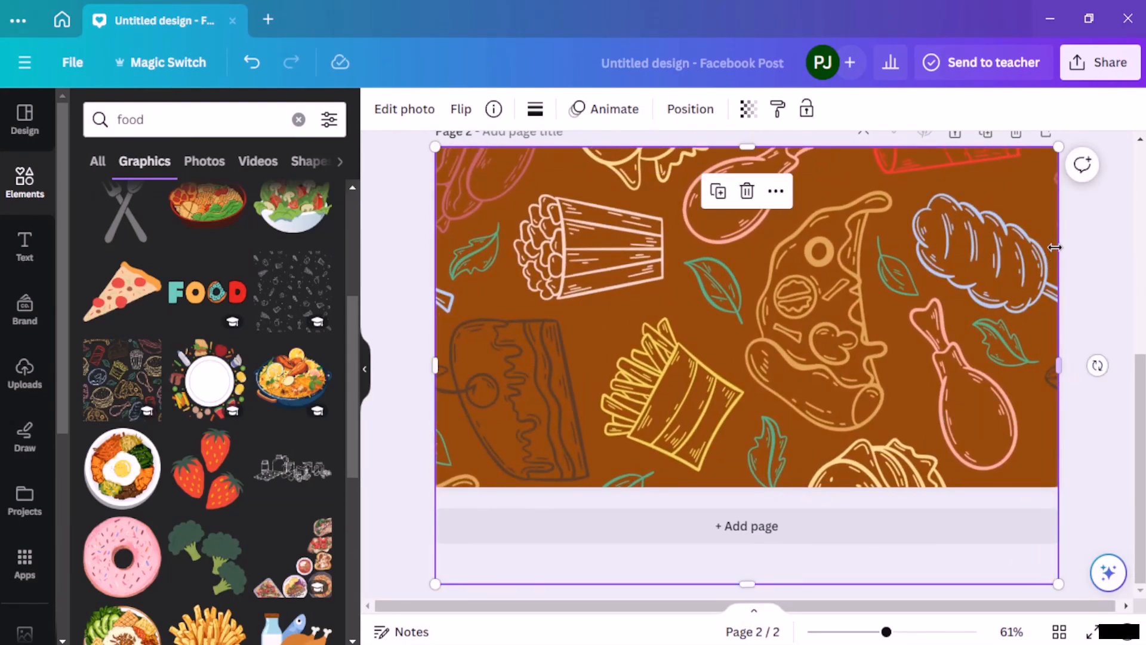
pyautogui.rightClick(806, 293)
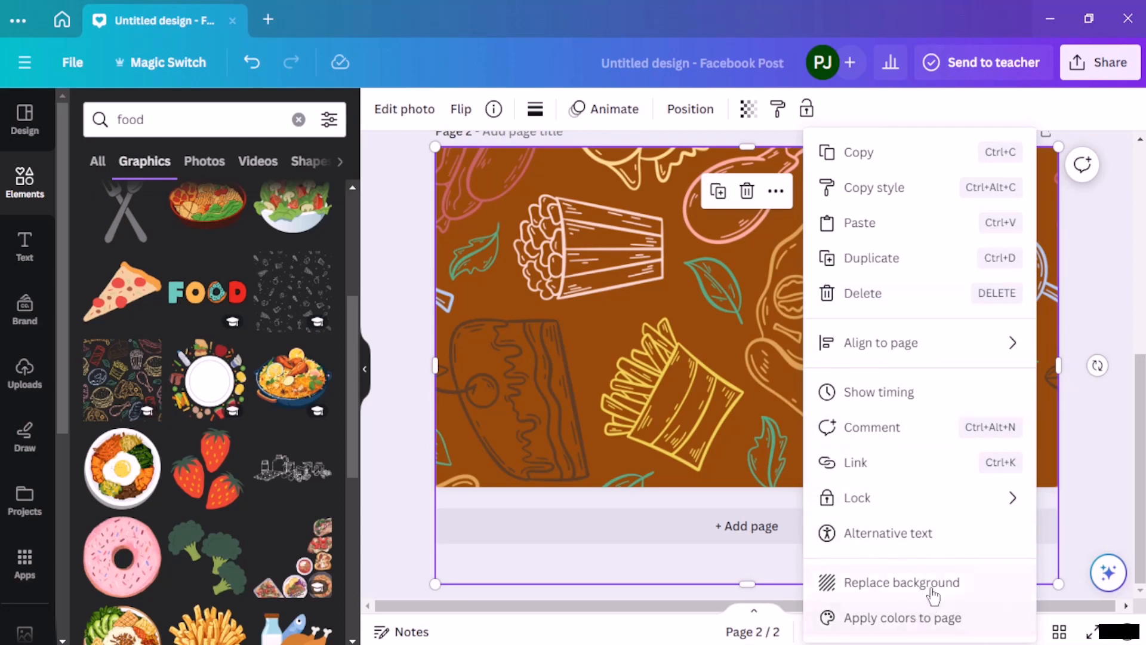
pyautogui.click(1100, 296)
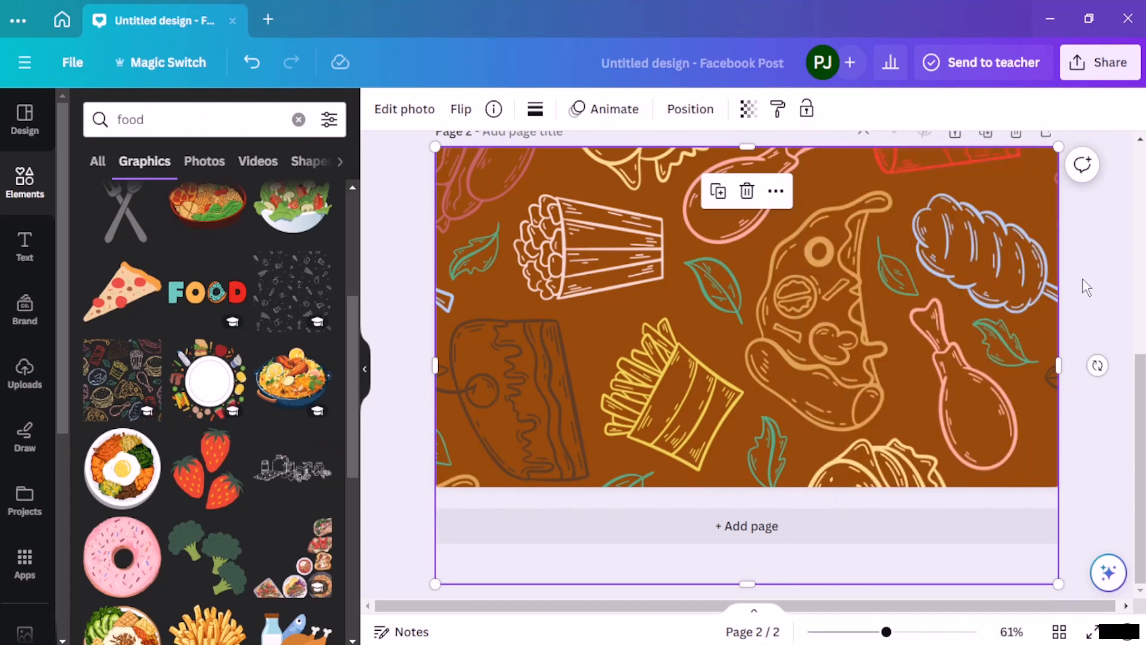
pyautogui.click(1083, 280)
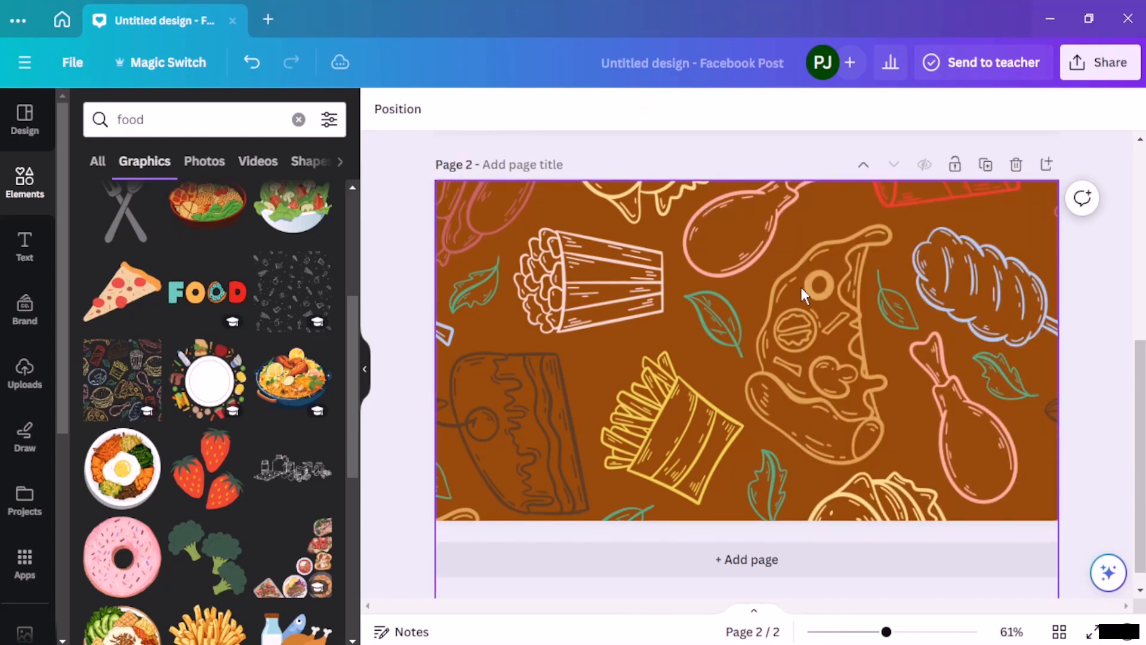
# Crop the food pattern's lower edge so that it ends at the bottom of page 2
pyautogui.click(543, 338)
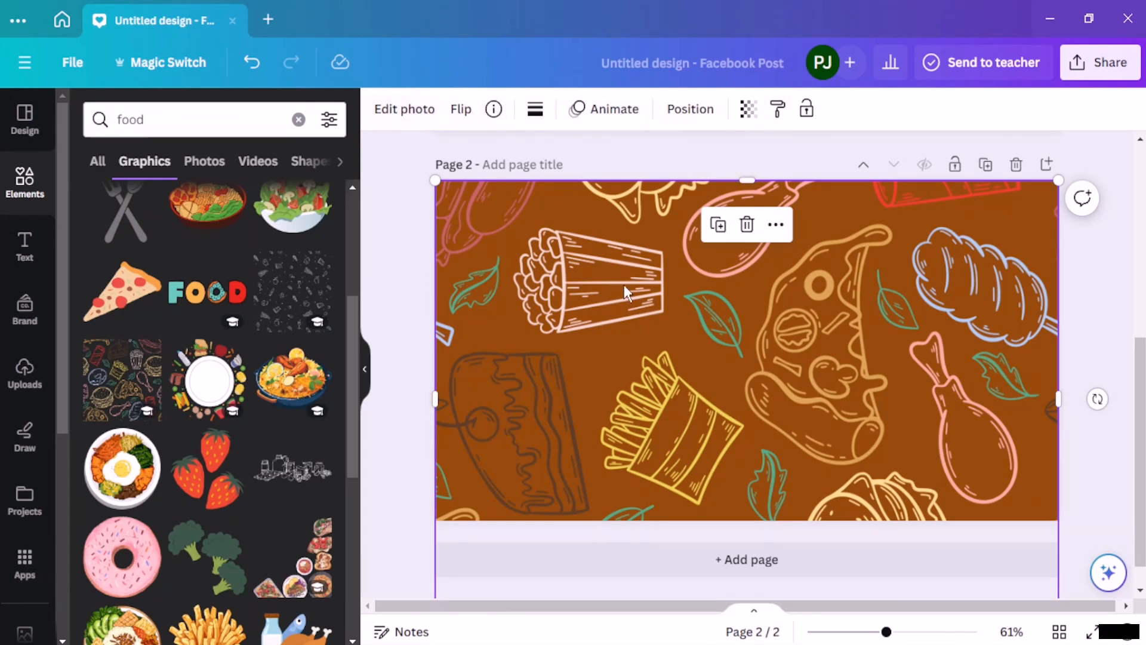
pyautogui.click(412, 120)
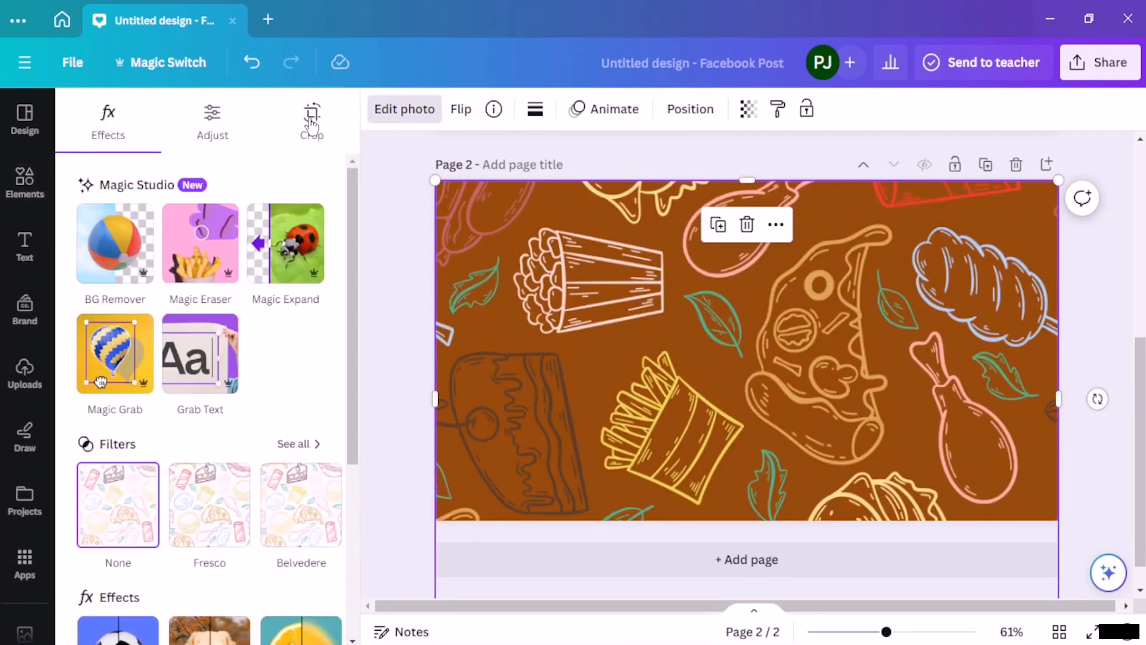
pyautogui.click(311, 118)
pyautogui.scroll(-3, 625, 399)
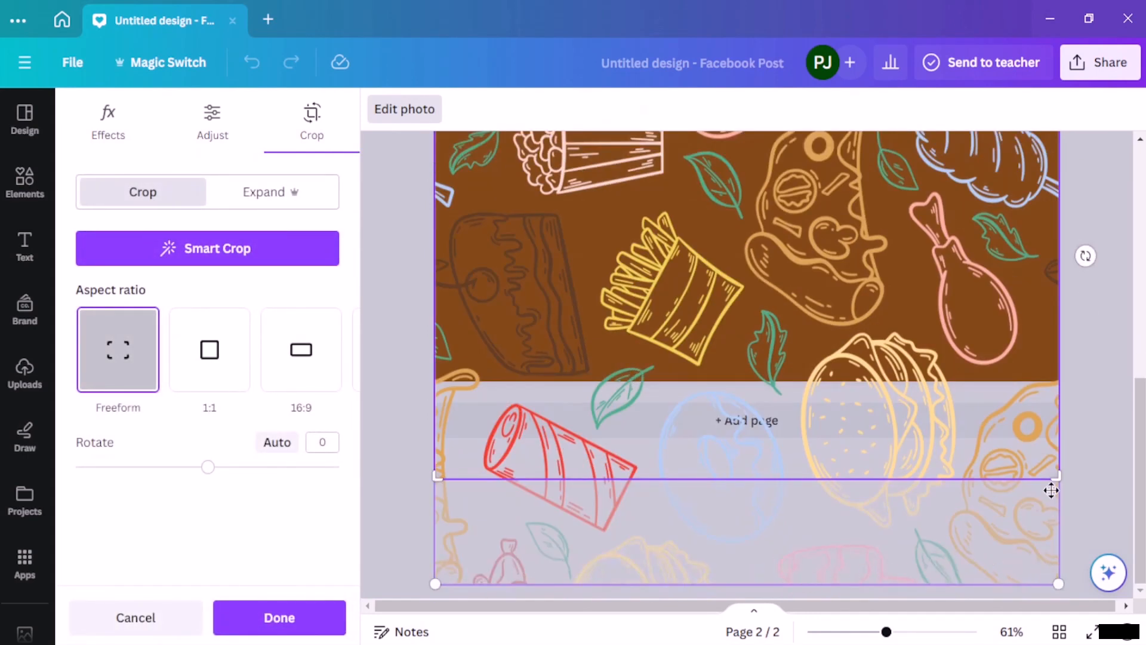
pyautogui.moveTo(1052, 475); pyautogui.dragTo(1059, 379)
pyautogui.scroll(3, 1060, 381)
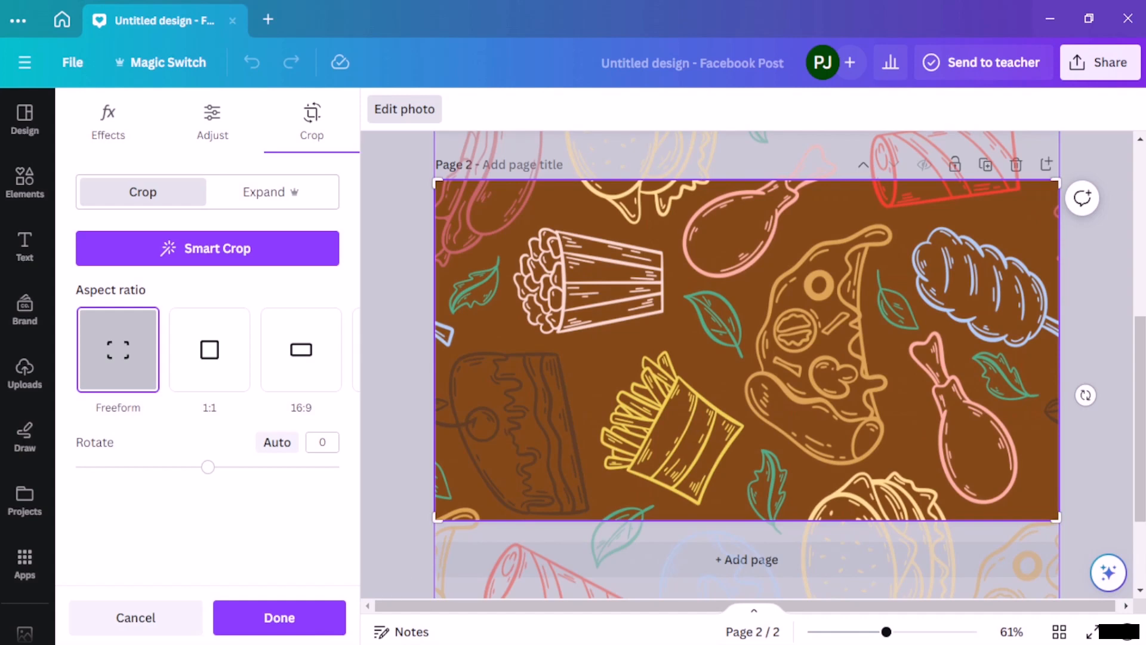
pyautogui.click(280, 617)
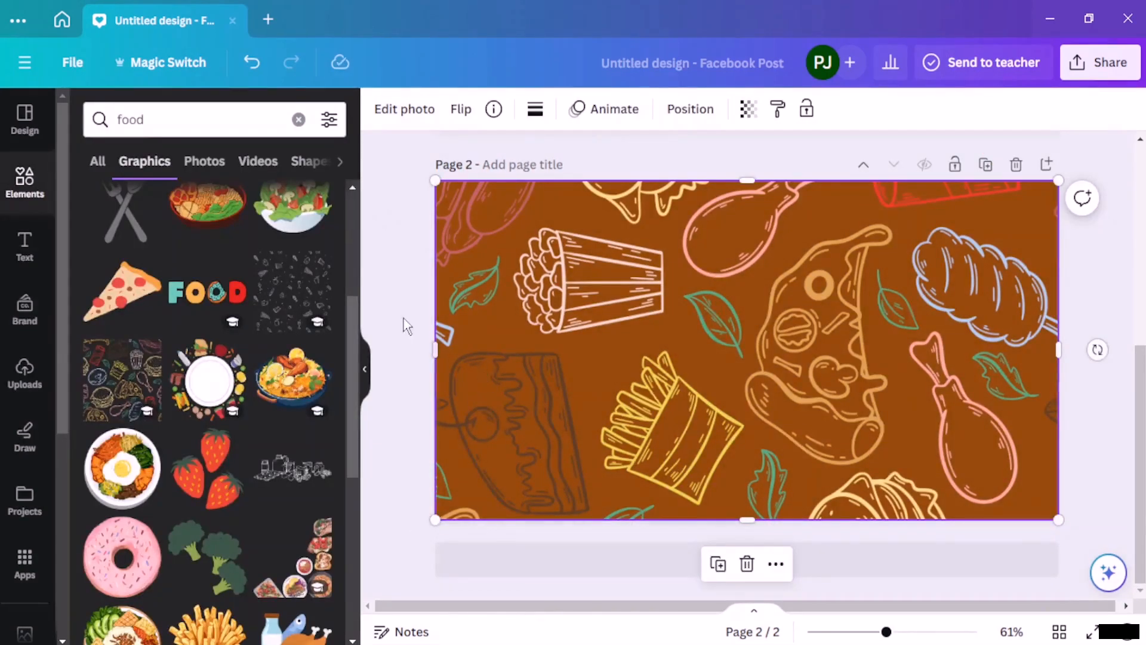
# Review the crop area of the food pattern on page 2, close the crop, and deselect the pattern
pyautogui.rightClick(496, 288)
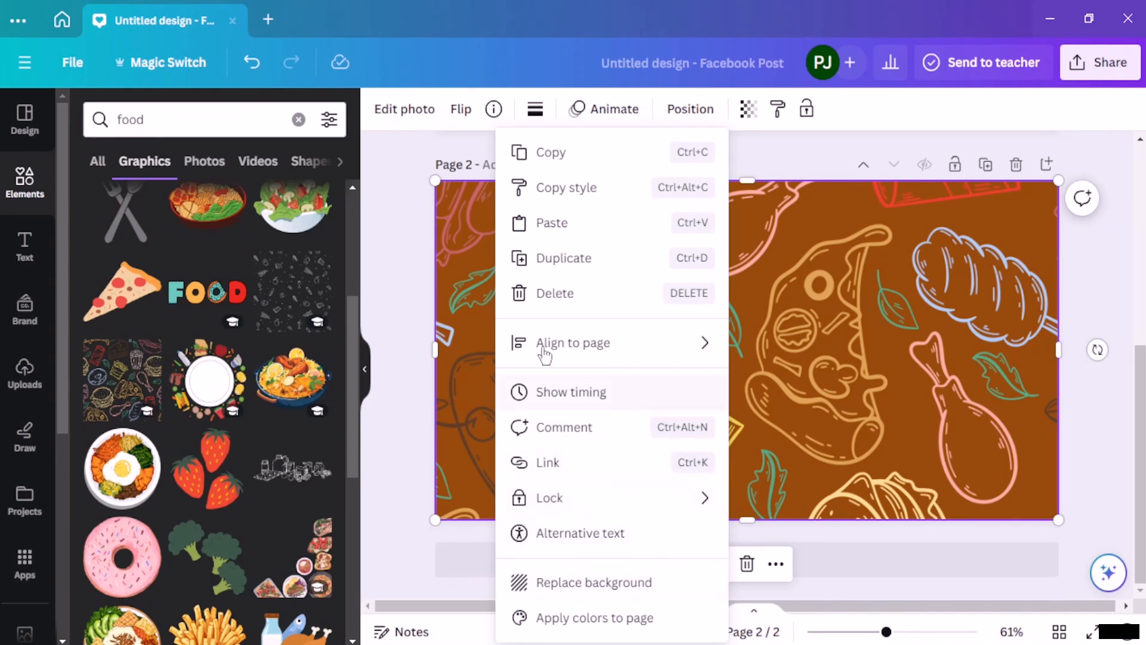
pyautogui.click(412, 118)
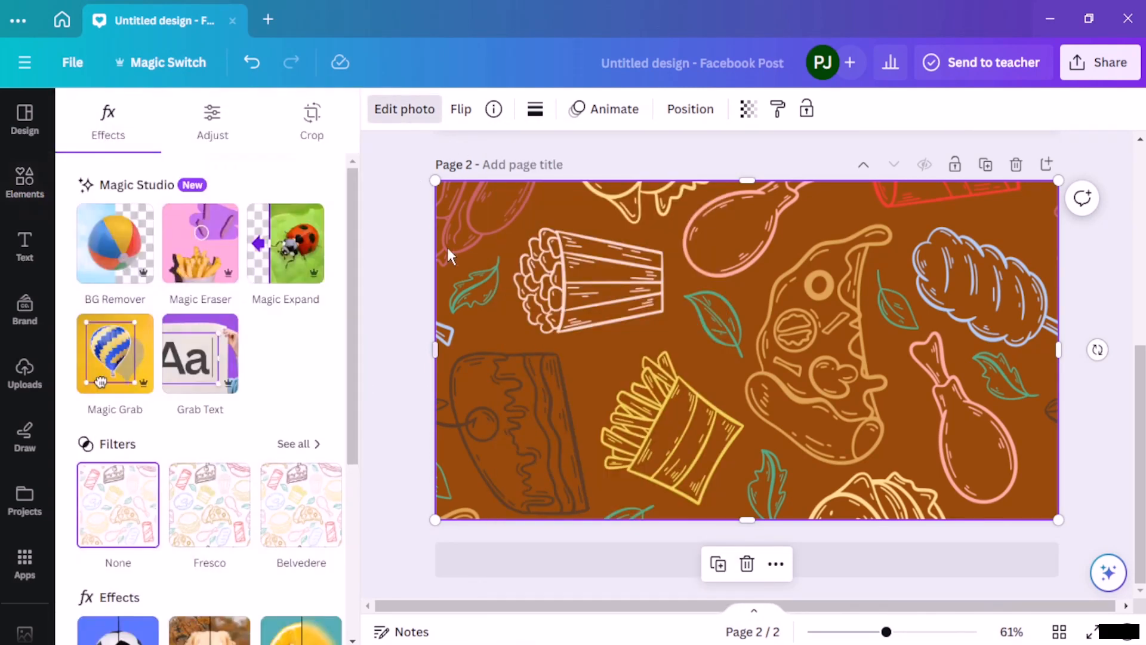
pyautogui.click(290, 127)
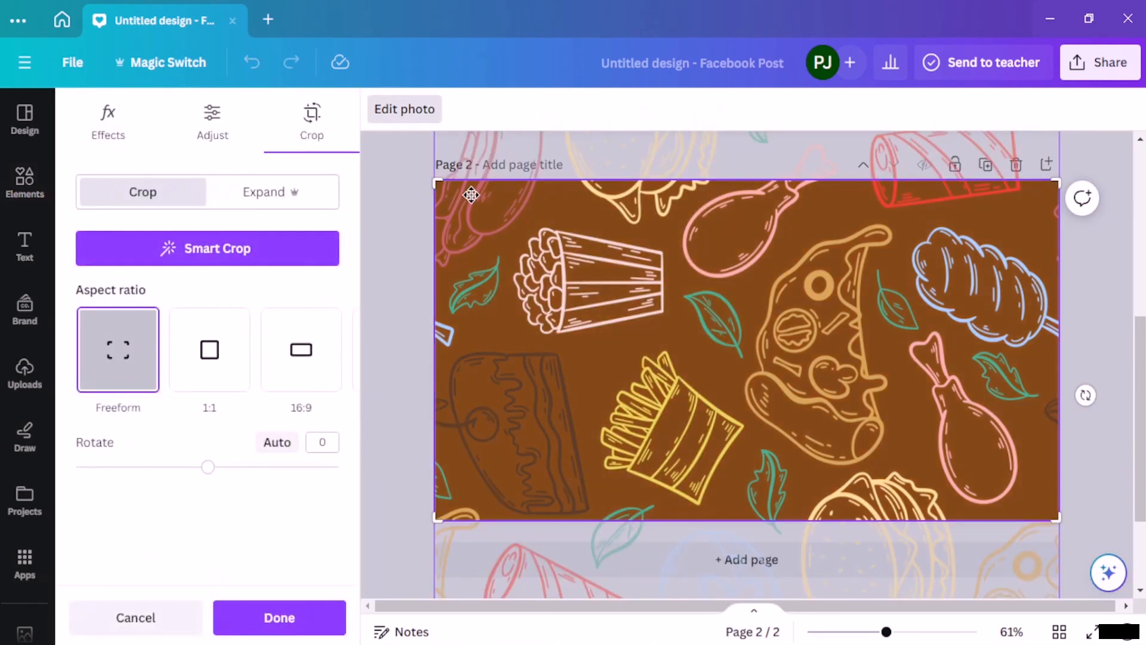
pyautogui.scroll(2, 471, 194)
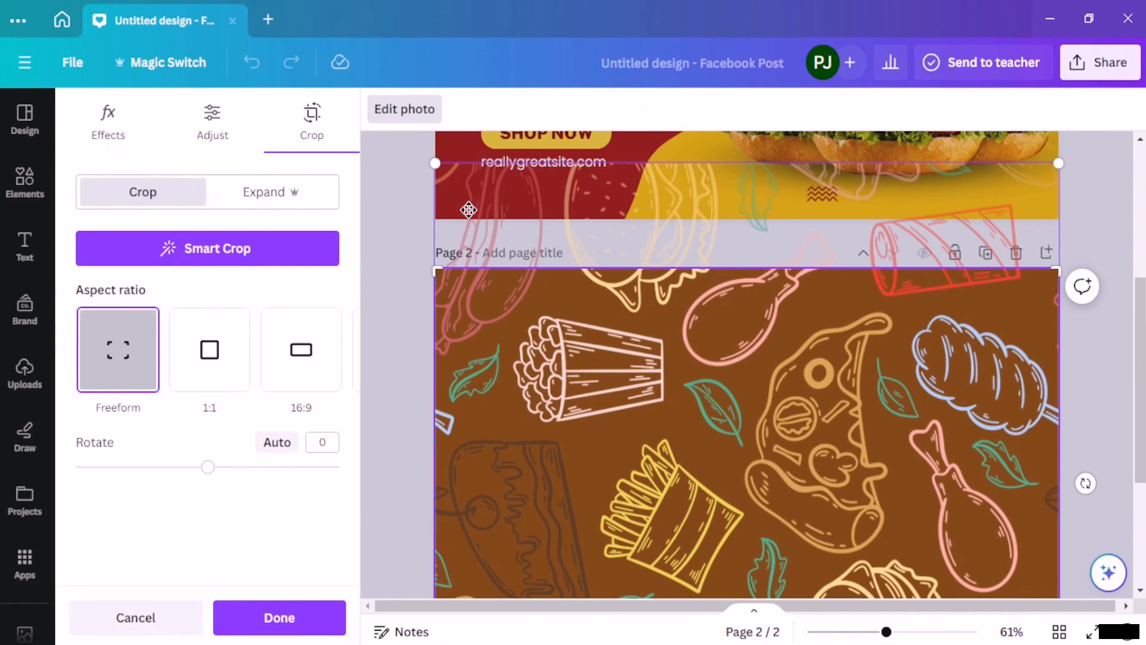
pyautogui.click(279, 621)
pyautogui.scroll(-2, 370, 478)
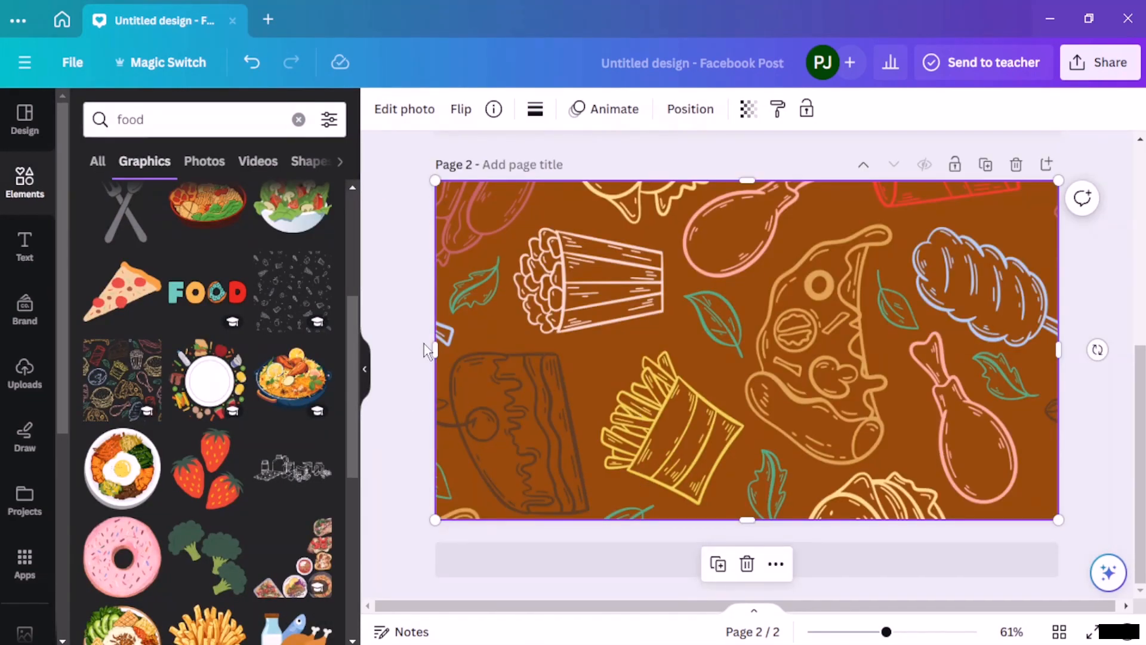
pyautogui.click(412, 307)
# Try the black-and-white food doodle graphic near page 2's top-left corner, look through its image effects, and delete it
pyautogui.scroll(-7, 324, 302)
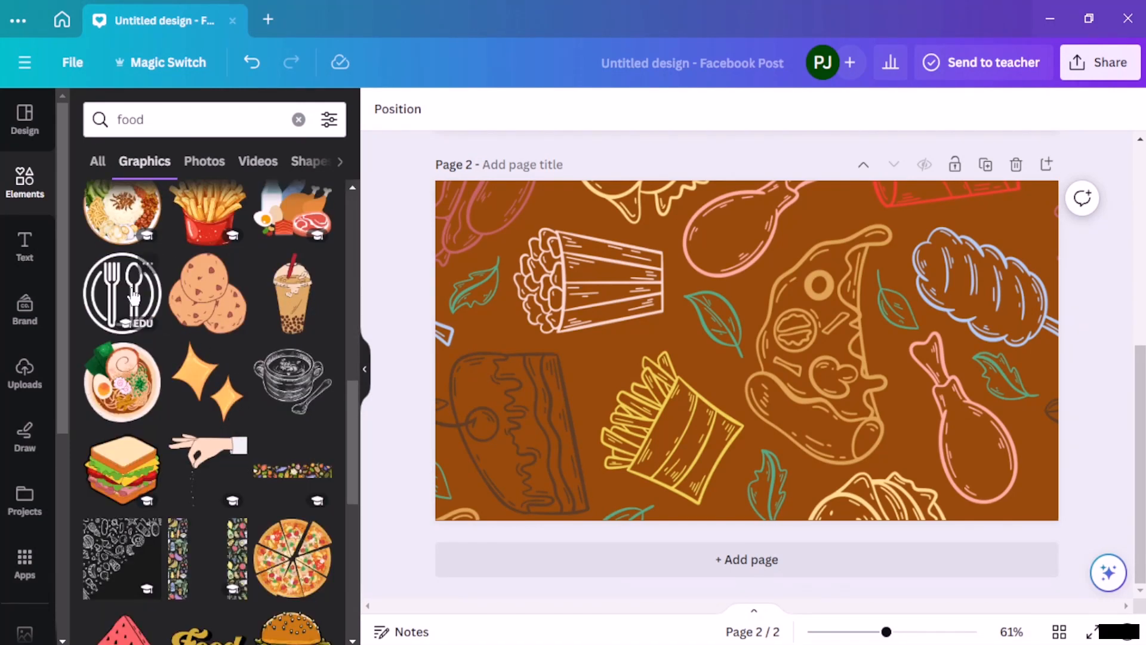
pyautogui.scroll(-2, 134, 295)
pyautogui.click(129, 469)
pyautogui.moveTo(776, 337)
pyautogui.mouseDown()
pyautogui.moveTo(565, 278)
pyautogui.moveTo(507, 237)
pyautogui.moveTo(518, 238)
pyautogui.mouseUp()
pyautogui.click(426, 110)
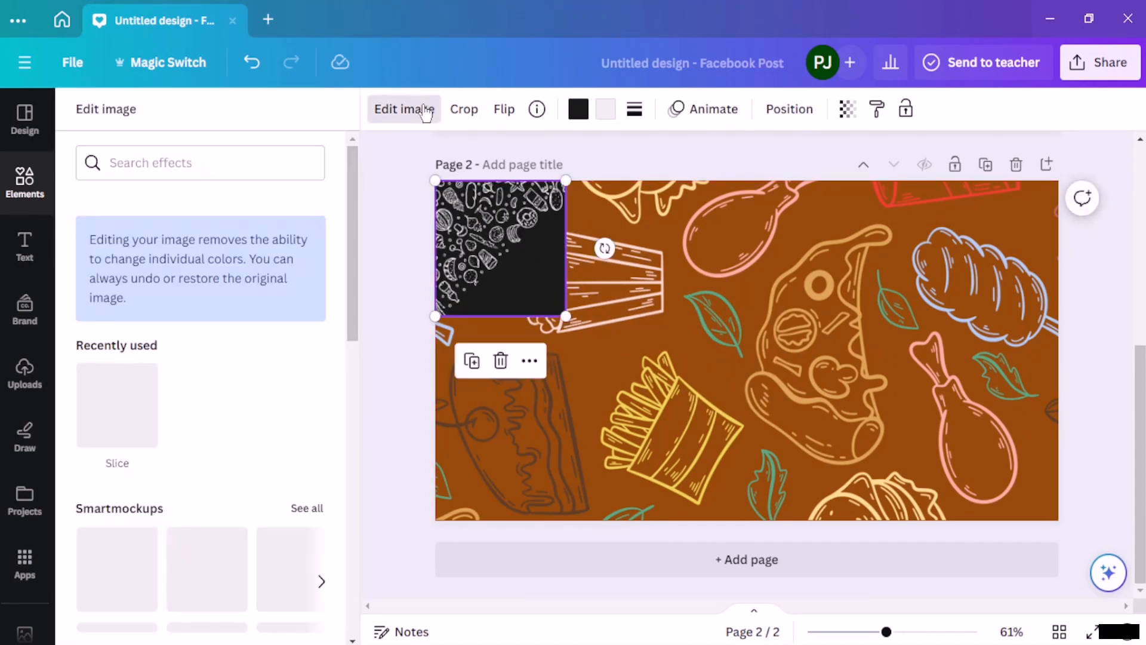
pyautogui.scroll(-10, 189, 382)
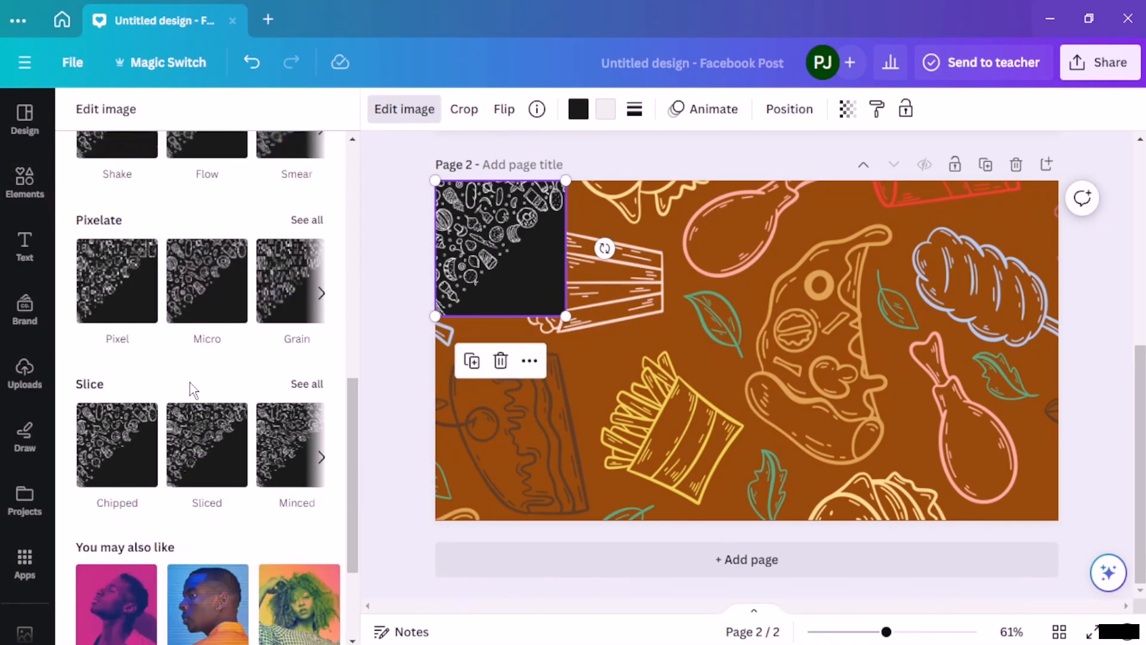
pyautogui.scroll(10, 190, 382)
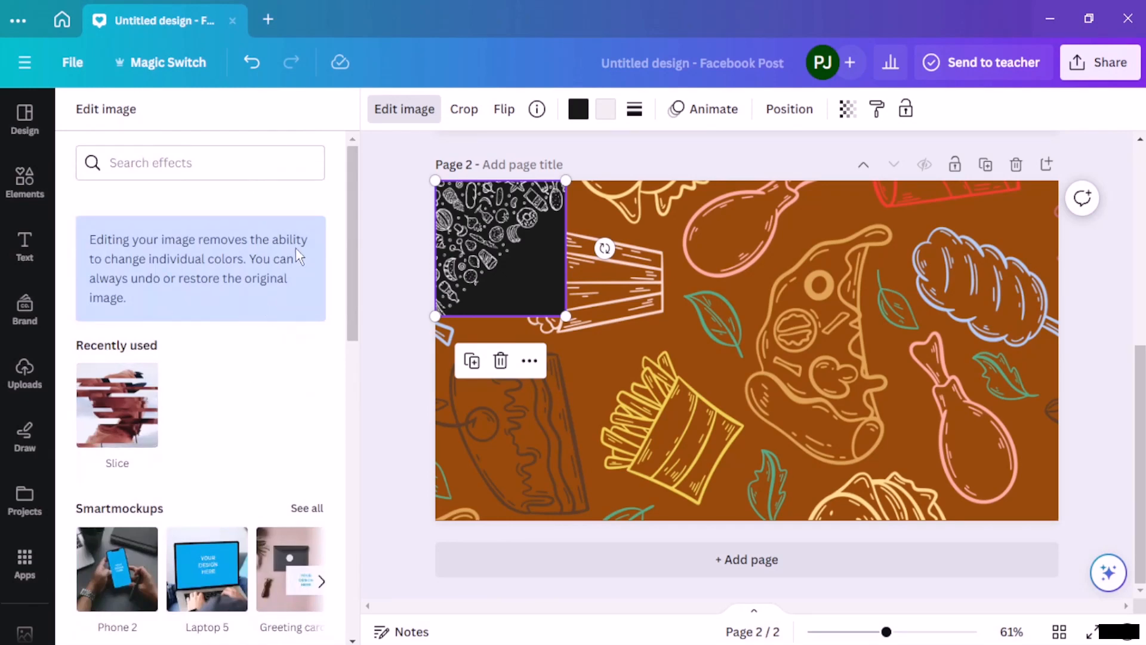
pyautogui.moveTo(524, 244); pyautogui.dragTo(539, 259)
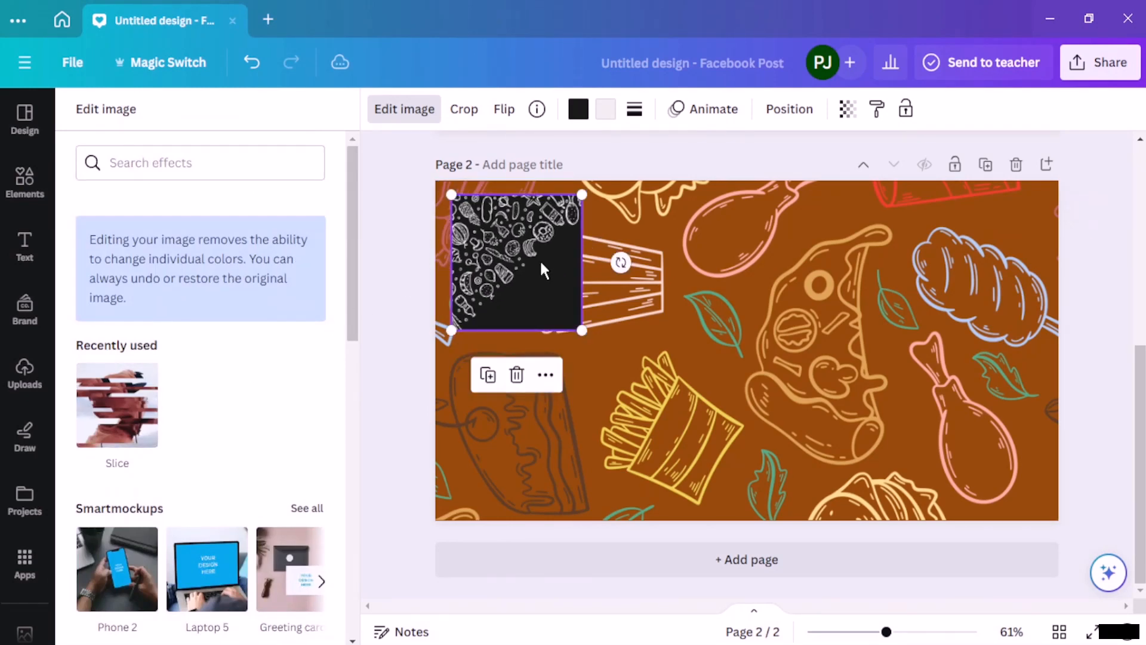
pyautogui.press('Delete')
# Add the round graphic of assorted holiday dishes to page 2, enlarge it, and place it over the page's right half
pyautogui.scroll(-4, 181, 342)
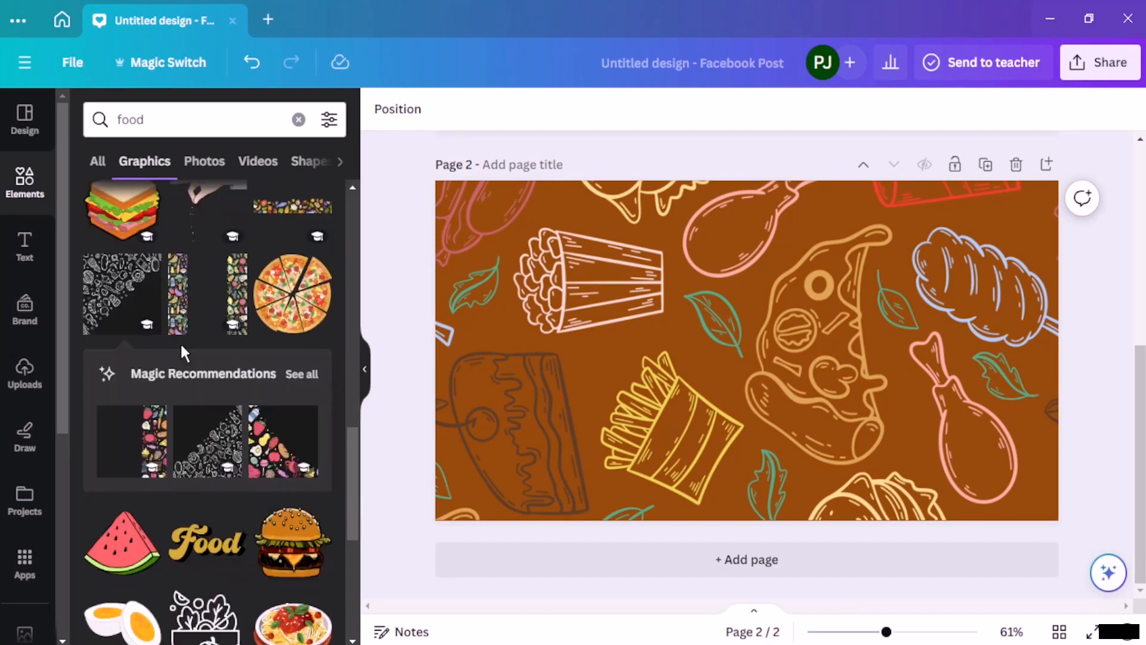
pyautogui.scroll(-4, 185, 365)
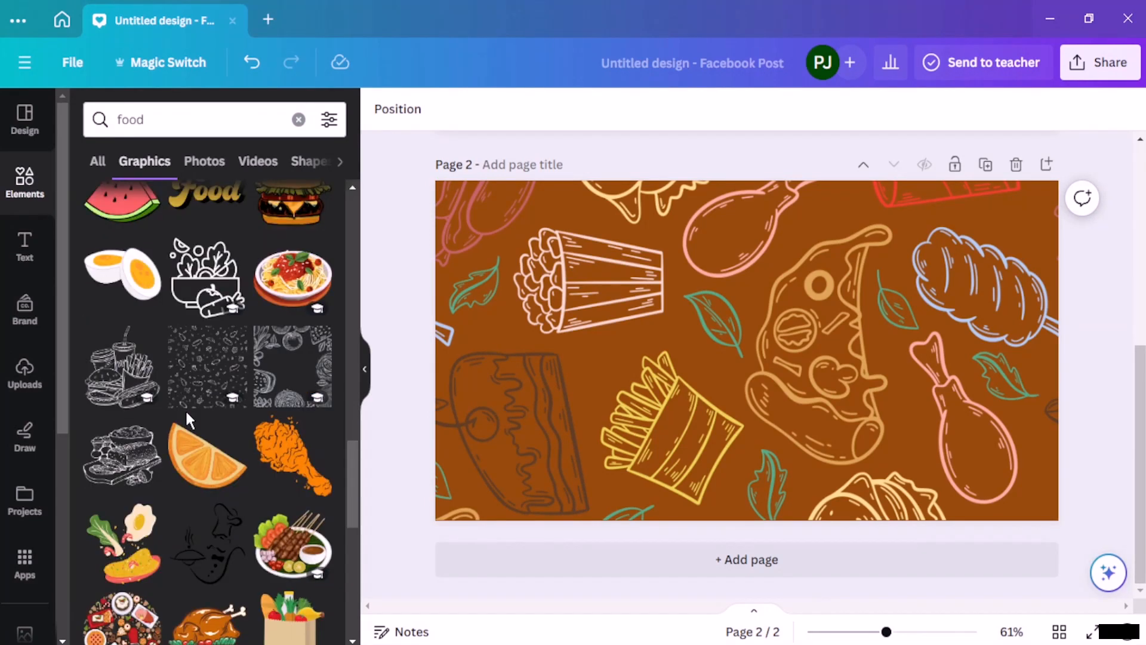
pyautogui.scroll(-5, 187, 424)
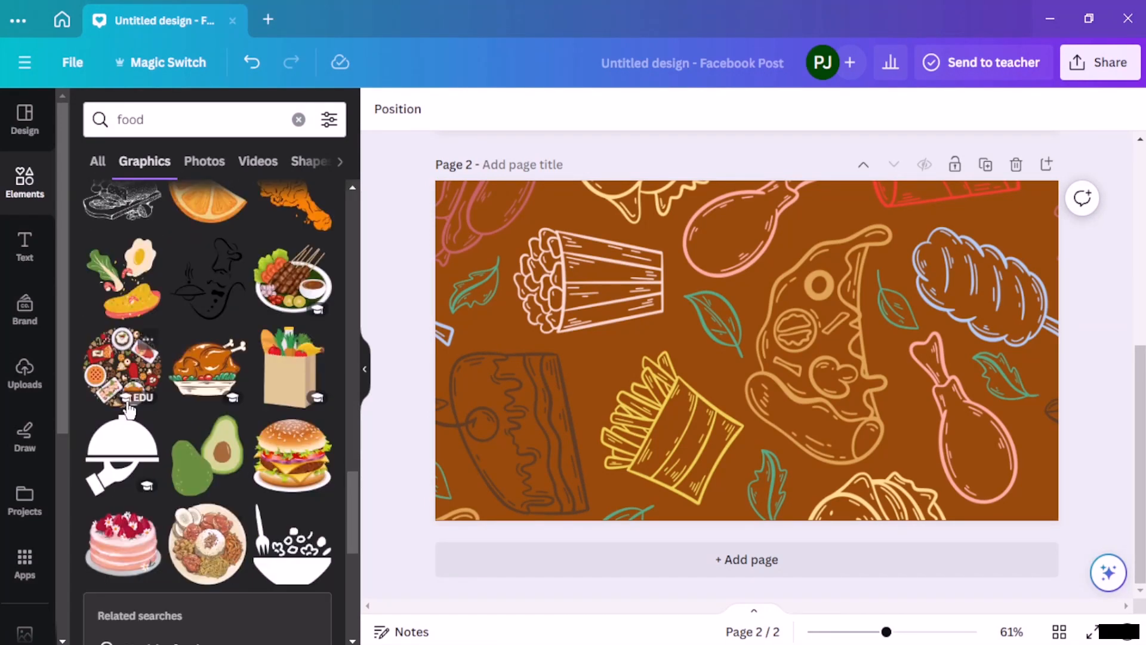
pyautogui.click(130, 361)
pyautogui.moveTo(766, 343); pyautogui.dragTo(479, 268)
pyautogui.moveTo(523, 301); pyautogui.dragTo(704, 412)
pyautogui.moveTo(568, 382); pyautogui.dragTo(914, 431)
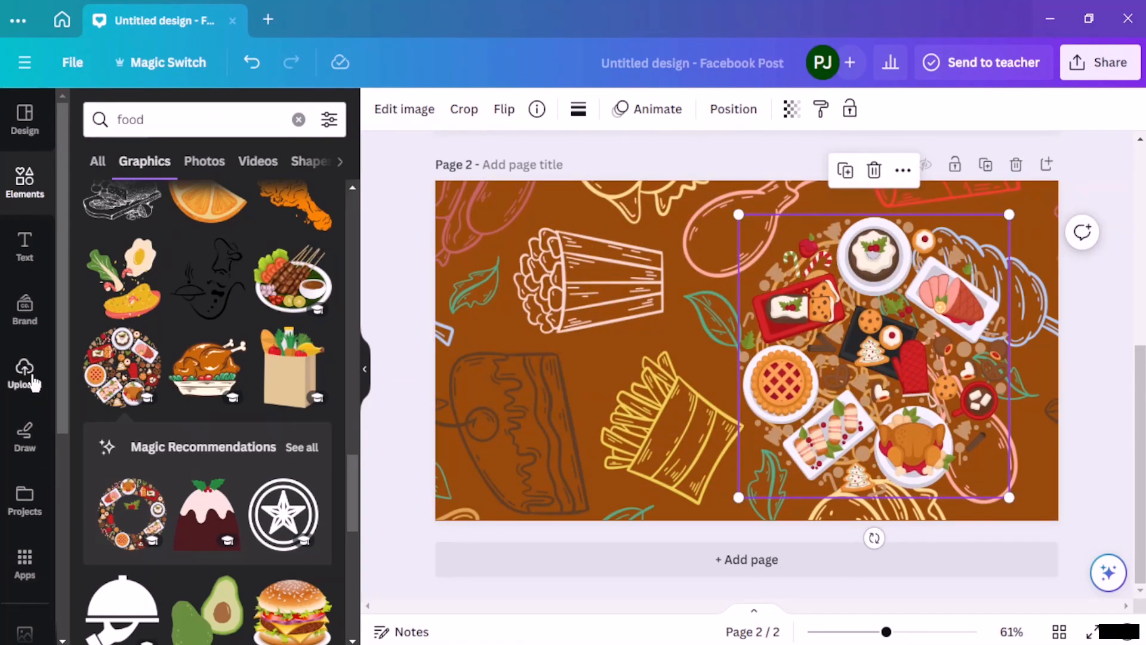
# Add the rounded blob frame to page 2 and enlarge it over the top-left corner, extending past the page's edges
pyautogui.click(25, 206)
pyautogui.scroll(-3, 229, 475)
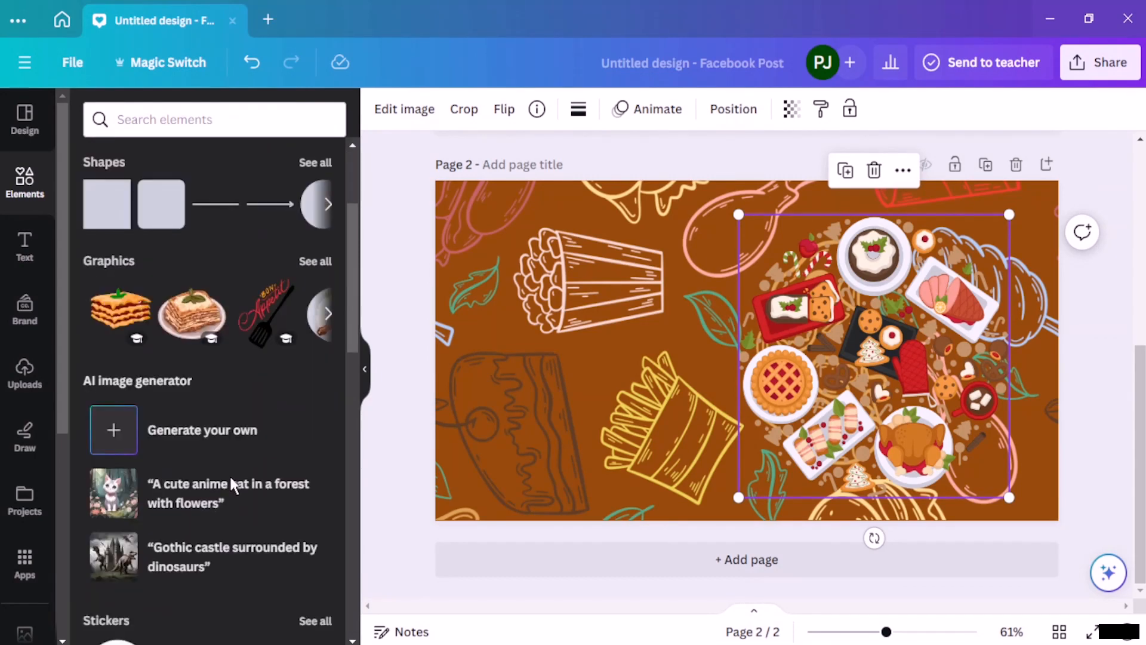
pyautogui.scroll(-10, 229, 484)
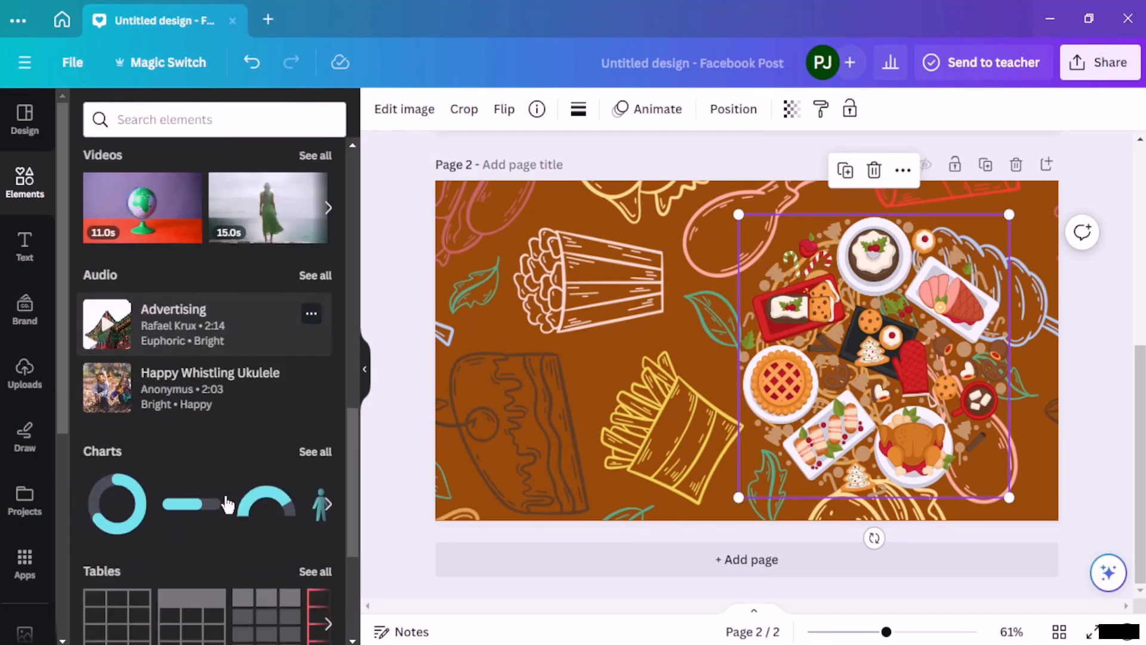
pyautogui.scroll(-5, 232, 504)
pyautogui.click(323, 427)
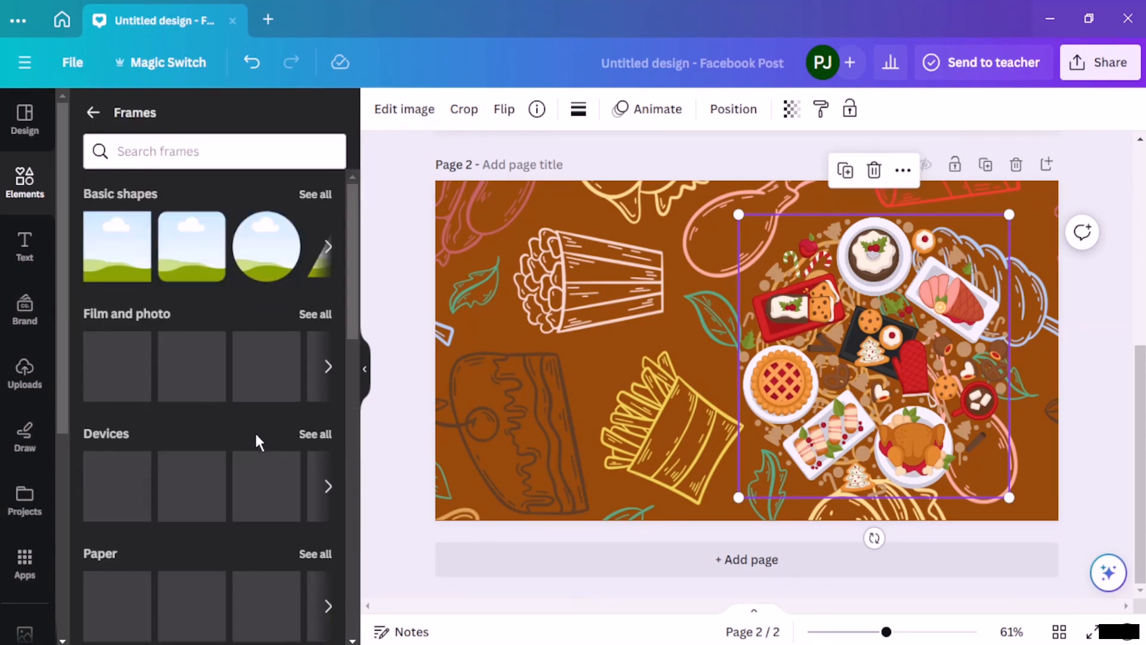
pyautogui.scroll(-3, 255, 431)
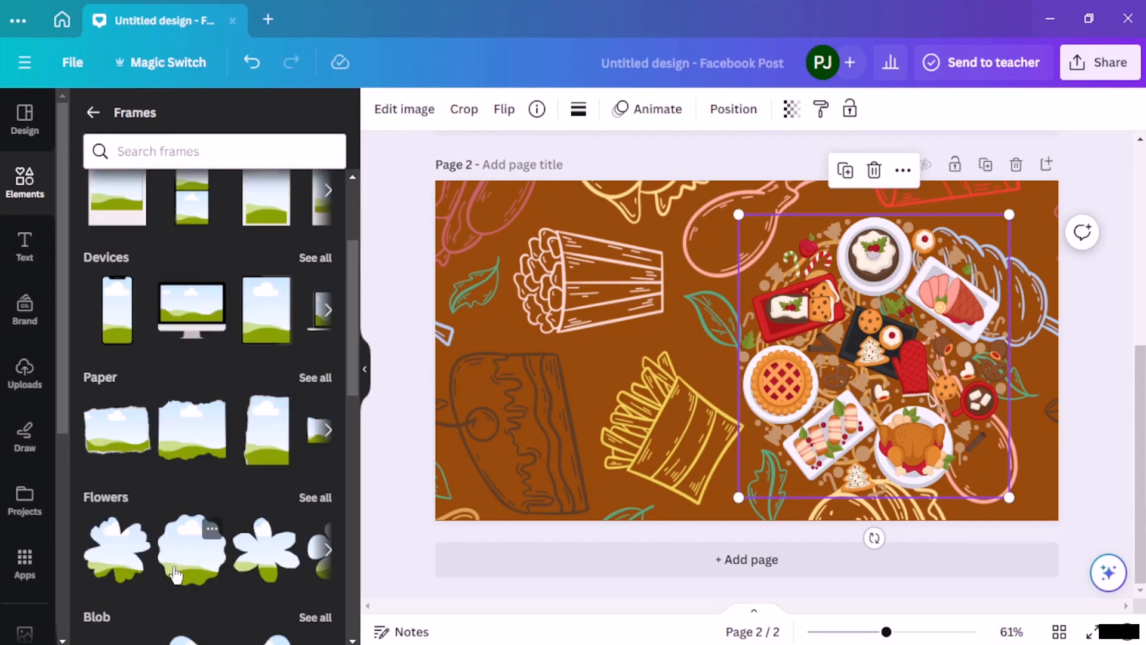
pyautogui.scroll(-6, 121, 567)
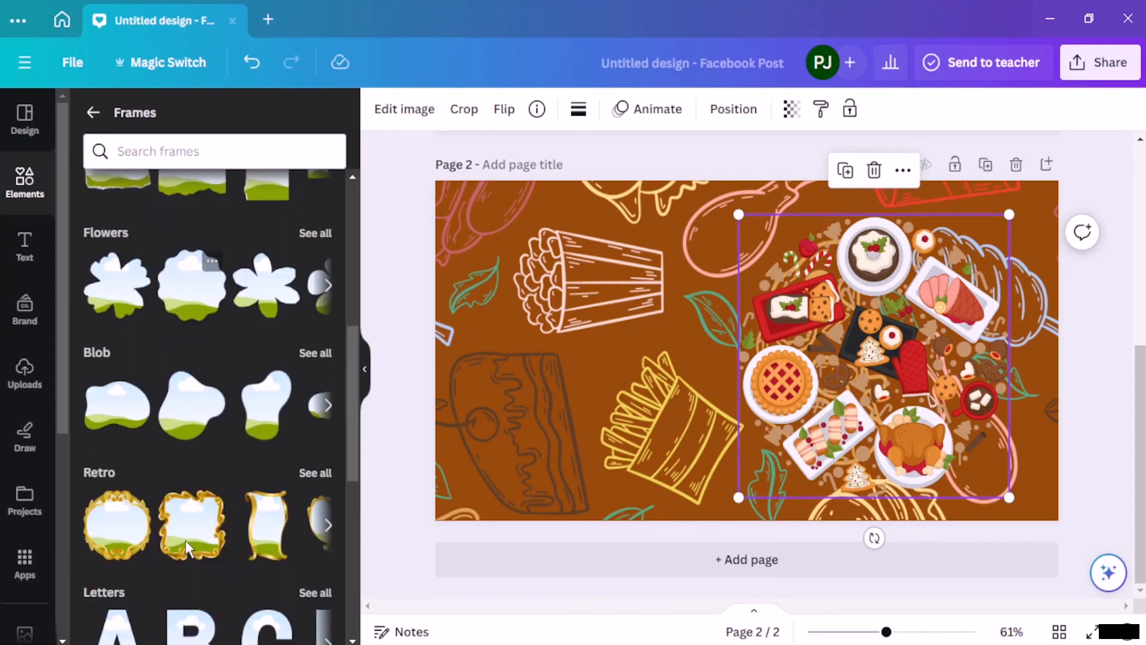
pyautogui.click(147, 348)
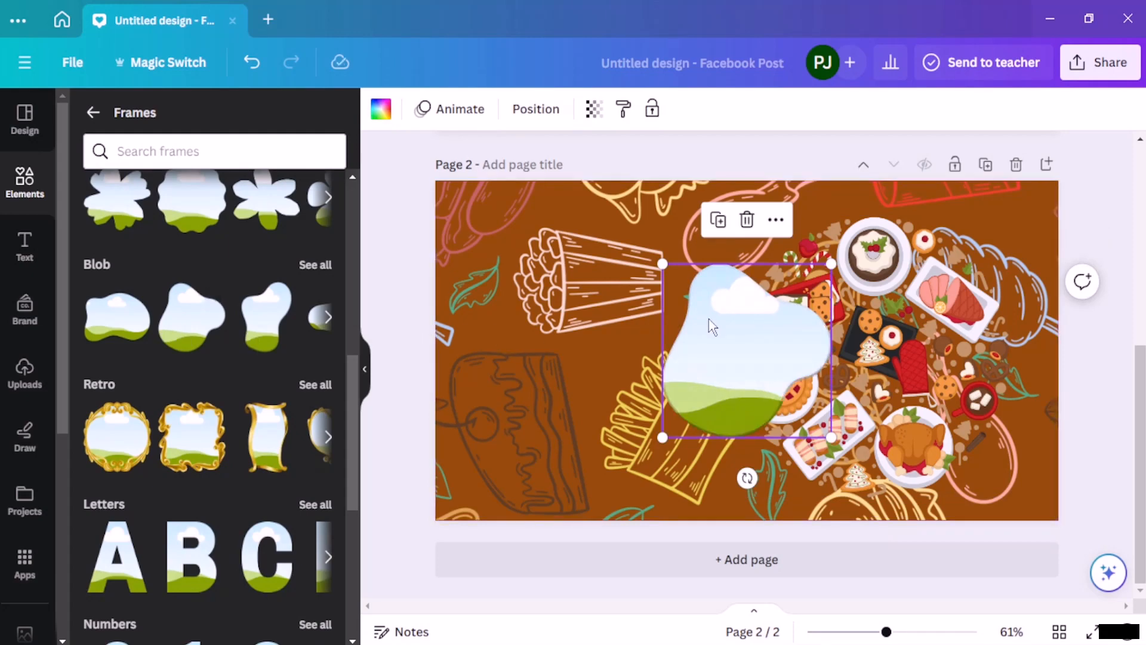
pyautogui.moveTo(711, 325); pyautogui.dragTo(459, 216)
pyautogui.moveTo(558, 325); pyautogui.dragTo(617, 383)
# Try the holiday dishes graphic in several positions beside and over the blob frame, and delete it
pyautogui.moveTo(797, 344); pyautogui.dragTo(660, 454)
pyautogui.click(490, 331)
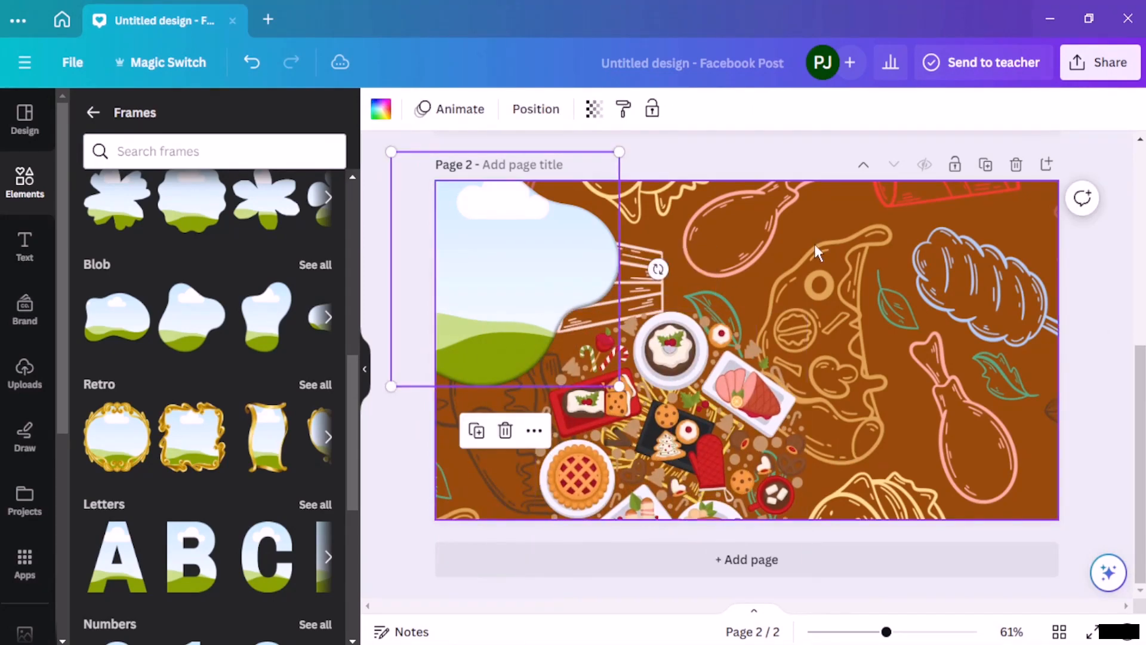
pyautogui.moveTo(721, 429)
pyautogui.mouseDown()
pyautogui.moveTo(540, 348)
pyautogui.moveTo(686, 478)
pyautogui.moveTo(717, 452)
pyautogui.moveTo(671, 423)
pyautogui.mouseUp()
pyautogui.moveTo(687, 461)
pyautogui.mouseDown()
pyautogui.moveTo(633, 440)
pyautogui.moveTo(688, 461)
pyautogui.moveTo(556, 383)
pyautogui.moveTo(514, 263)
pyautogui.moveTo(935, 291)
pyautogui.moveTo(853, 373)
pyautogui.moveTo(471, 289)
pyautogui.moveTo(509, 359)
pyautogui.moveTo(685, 375)
pyautogui.mouseUp()
pyautogui.click(399, 460)
pyautogui.rightClick(685, 377)
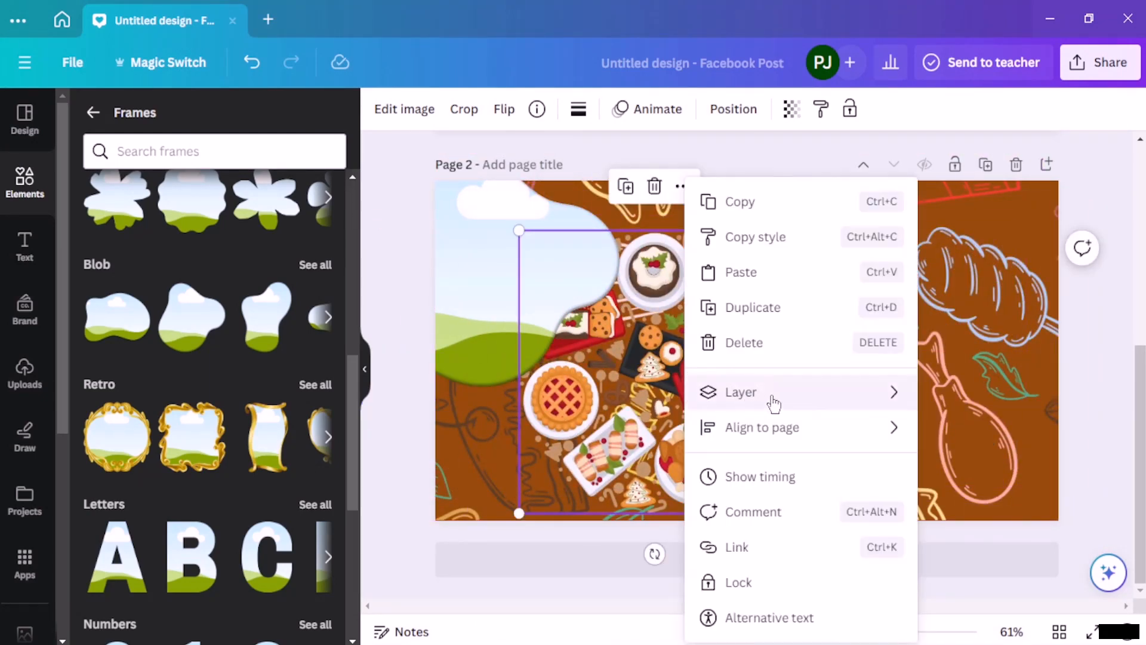
pyautogui.moveTo(727, 391)
pyautogui.click(655, 392)
pyautogui.moveTo(664, 358); pyautogui.dragTo(517, 288)
pyautogui.press('Delete')
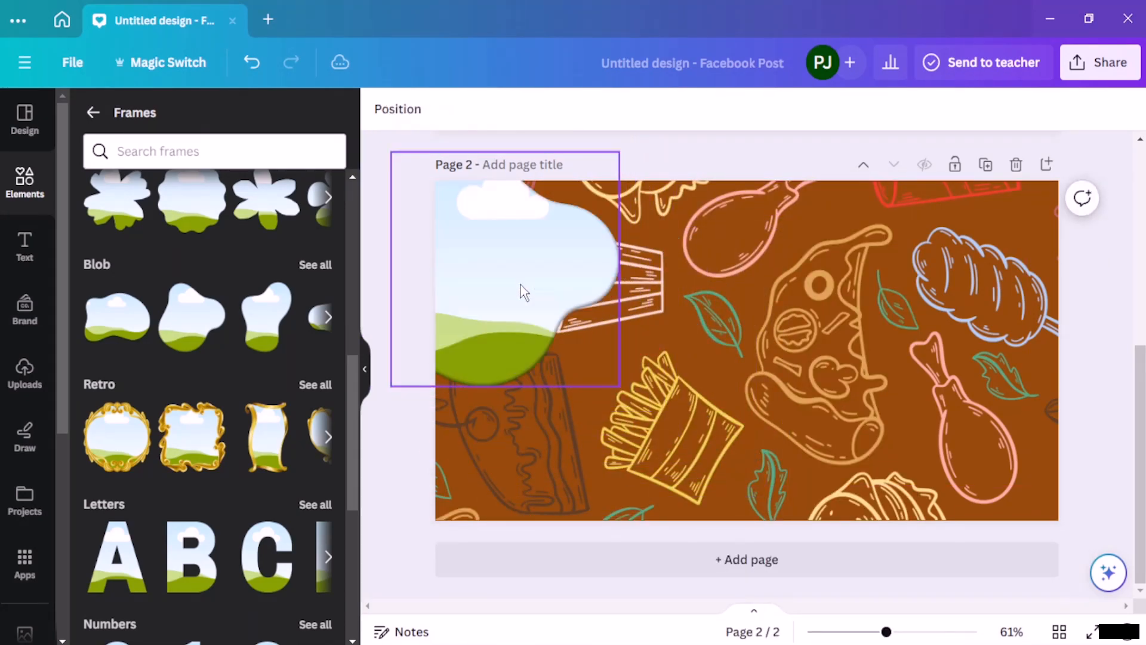
# Search the elements for "food" and browse the photos for one that suits the blob frame
pyautogui.click(93, 112)
pyautogui.click(186, 136)
pyautogui.write('food')
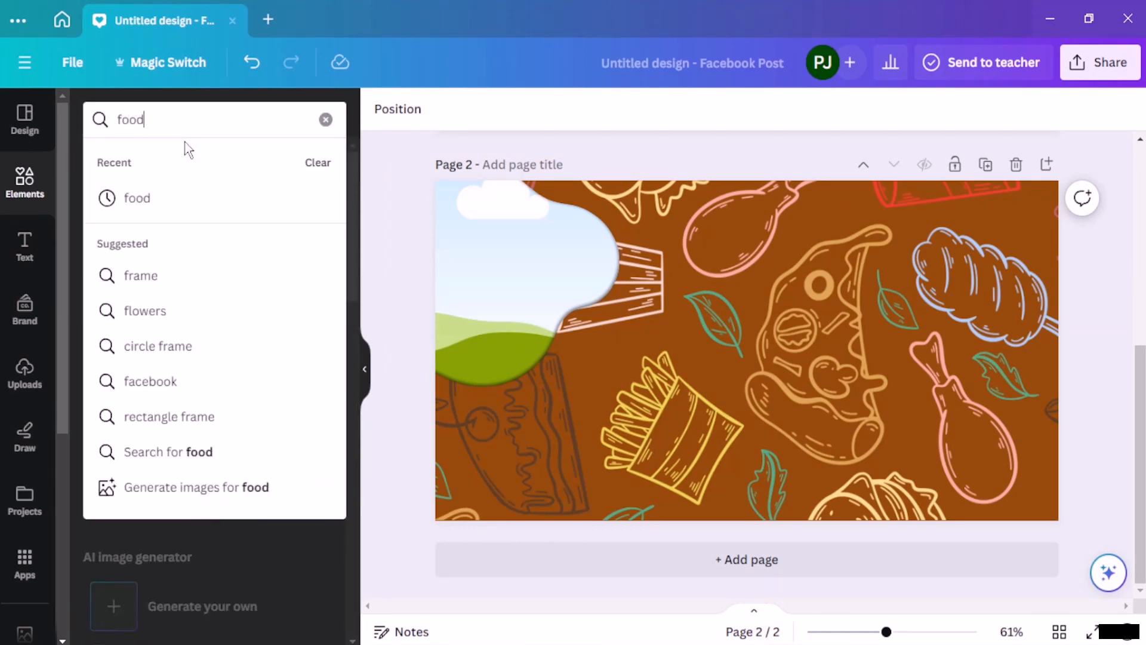
pyautogui.press('Return')
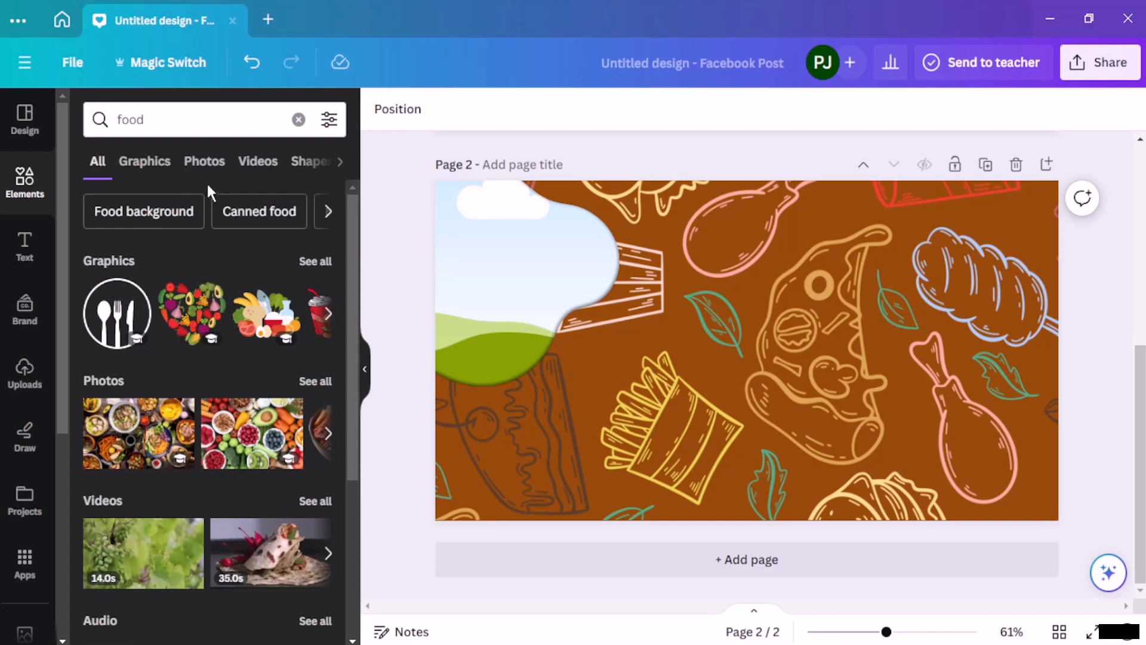
pyautogui.click(191, 160)
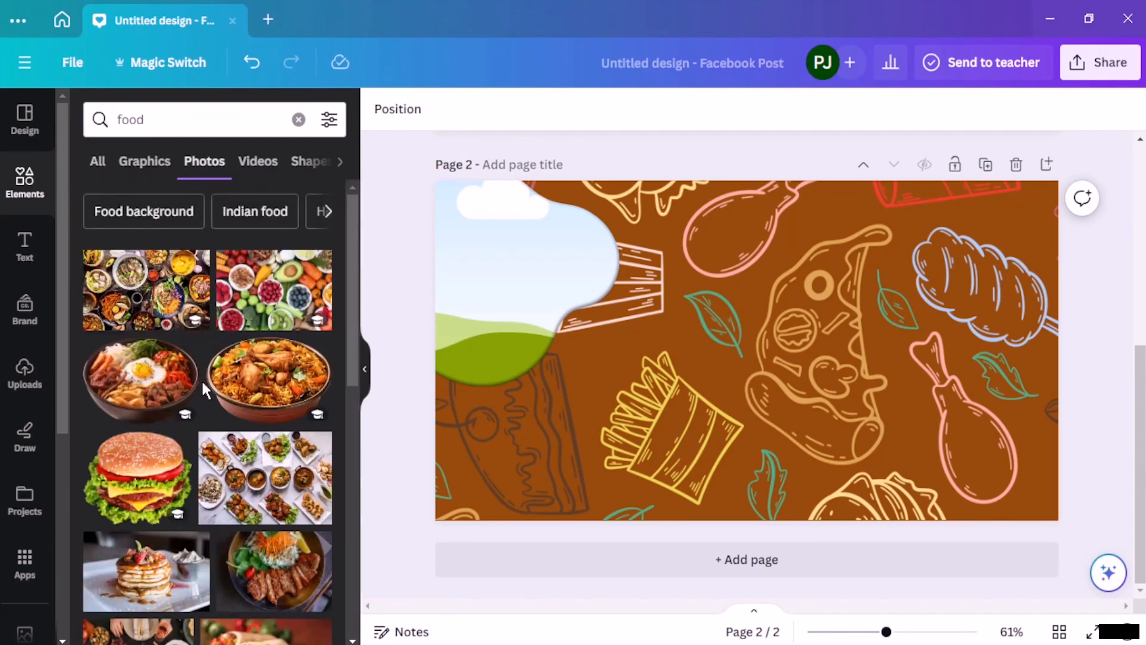
pyautogui.scroll(-3, 201, 358)
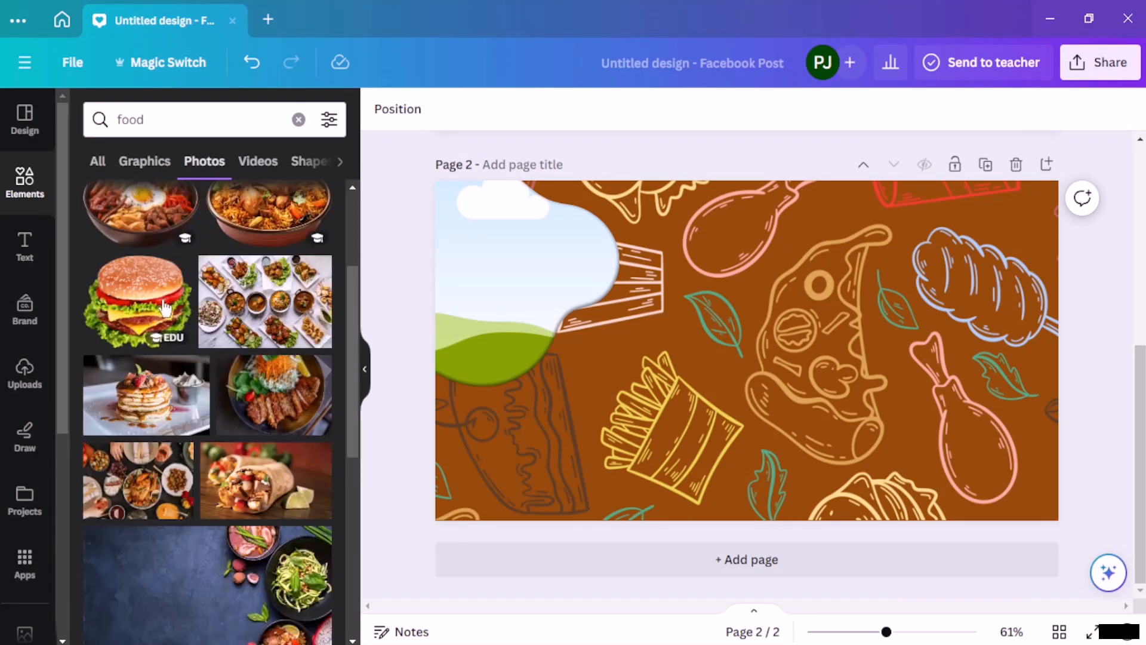
pyautogui.scroll(-7, 167, 314)
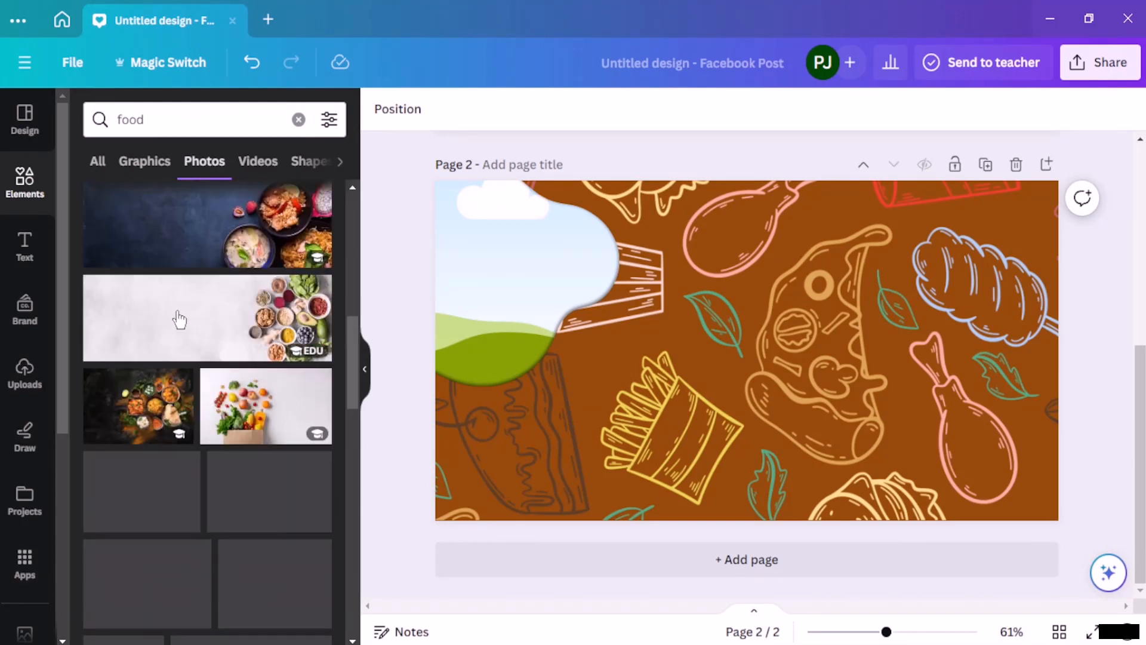
pyautogui.scroll(-2, 179, 320)
pyautogui.scroll(-2, 219, 470)
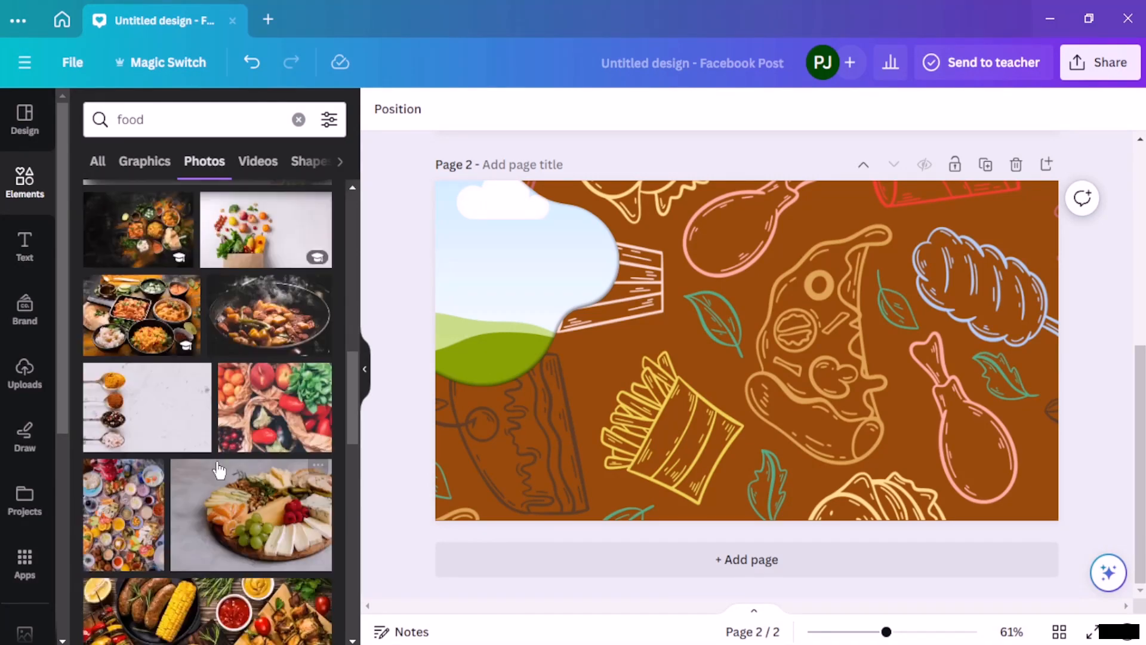
# Replace the photo search with "fast food"
pyautogui.click(173, 123)
pyautogui.press('BackSpace')
pyautogui.press('BackSpace')
pyautogui.press('BackSpace')
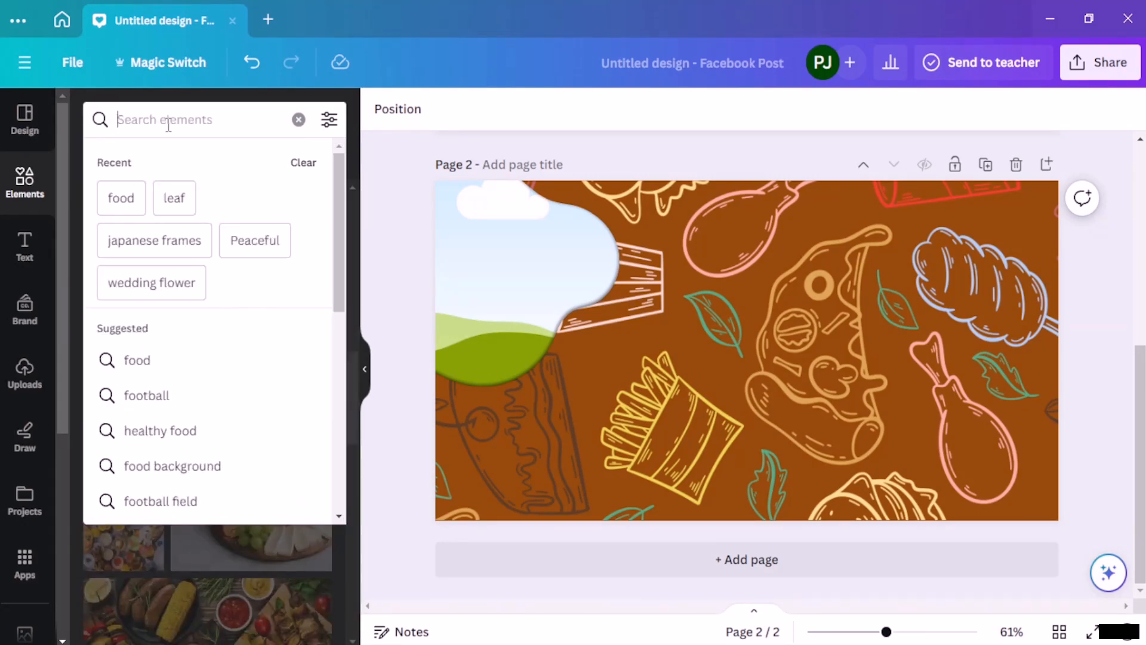
pyautogui.write('dast')
pyautogui.press('BackSpace')
pyautogui.press('BackSpace')
pyautogui.press('BackSpace')
pyautogui.press('BackSpace')
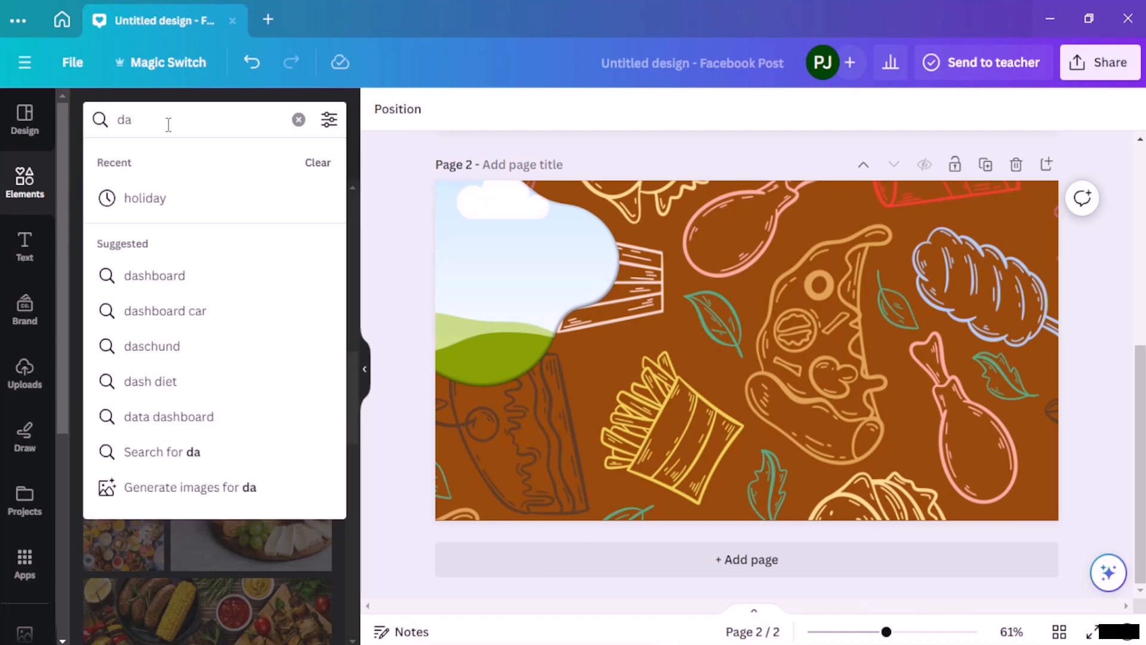
pyautogui.write('fast food')
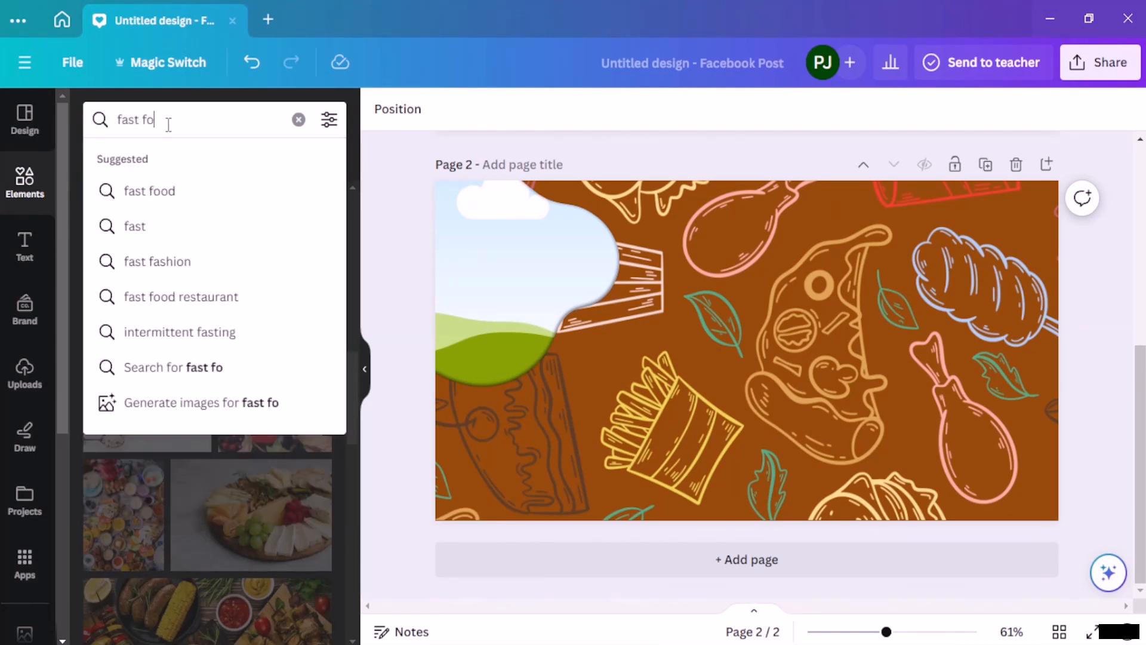
pyautogui.press('Return')
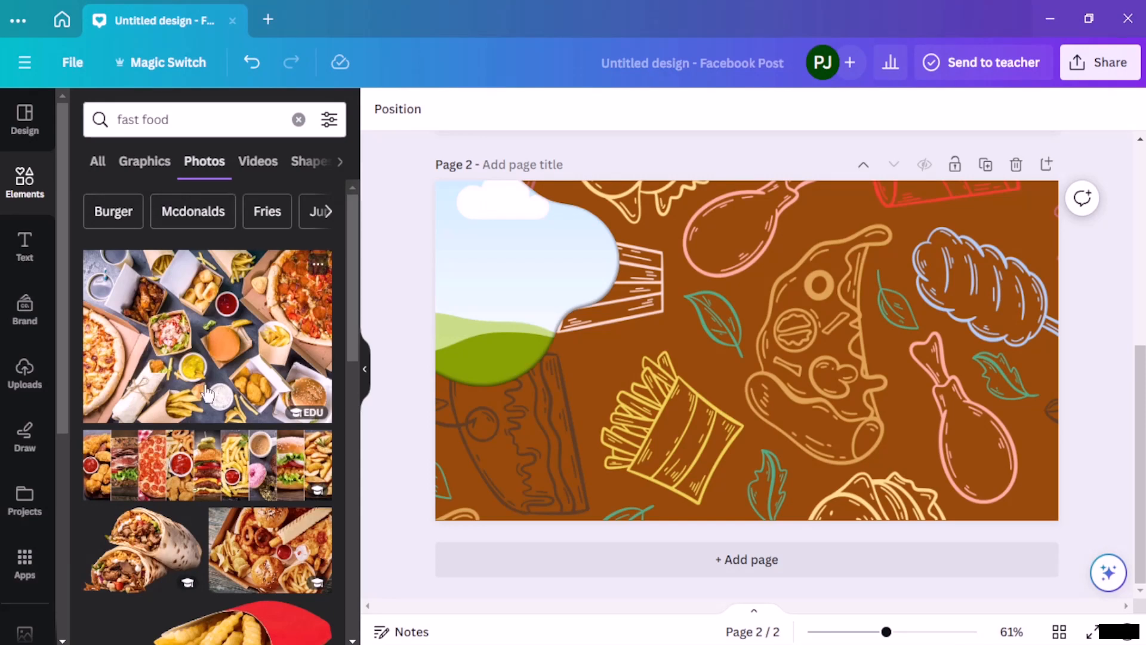
# Fill the blob frame with the photo of onion rings and a seeded burger bun, and enlarge the frame toward the page's center
pyautogui.scroll(-2, 207, 394)
pyautogui.moveTo(292, 470); pyautogui.dragTo(492, 296)
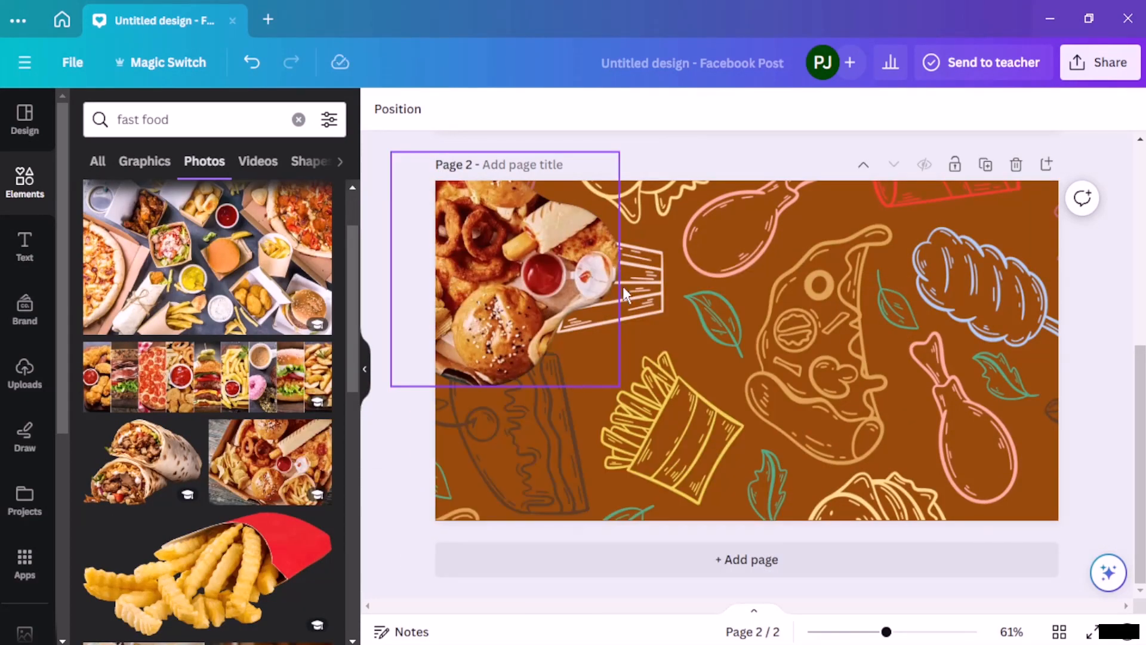
pyautogui.moveTo(620, 387); pyautogui.dragTo(688, 431)
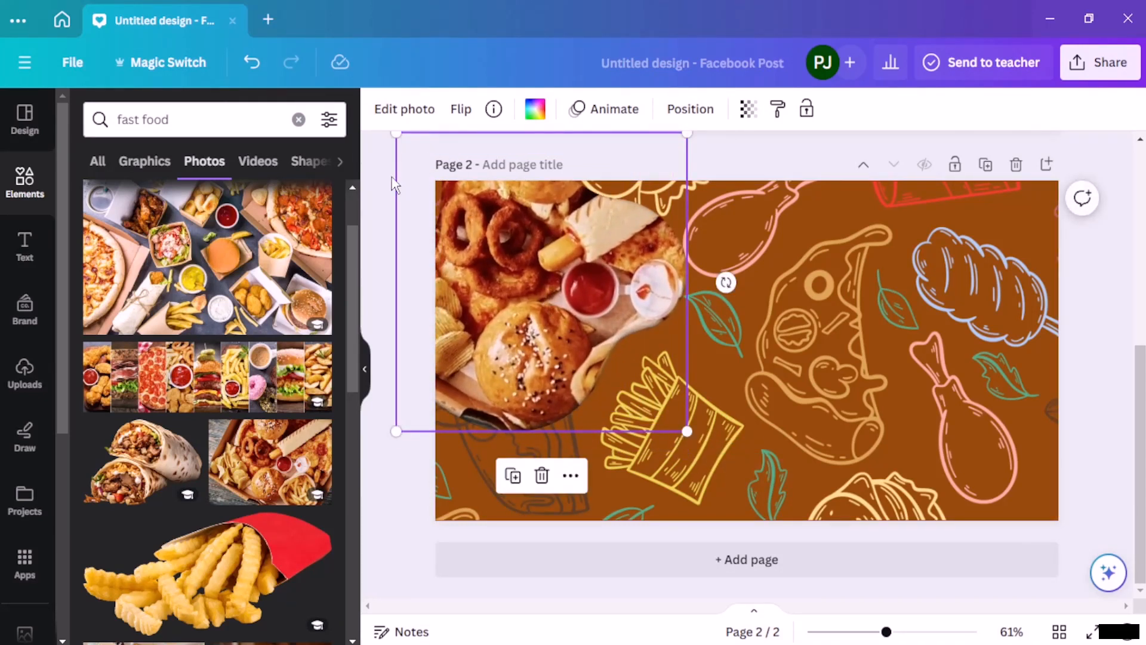
# Add a square shape to page 2 and stretch it to cover the whole page
pyautogui.click(767, 374)
pyautogui.click(827, 382)
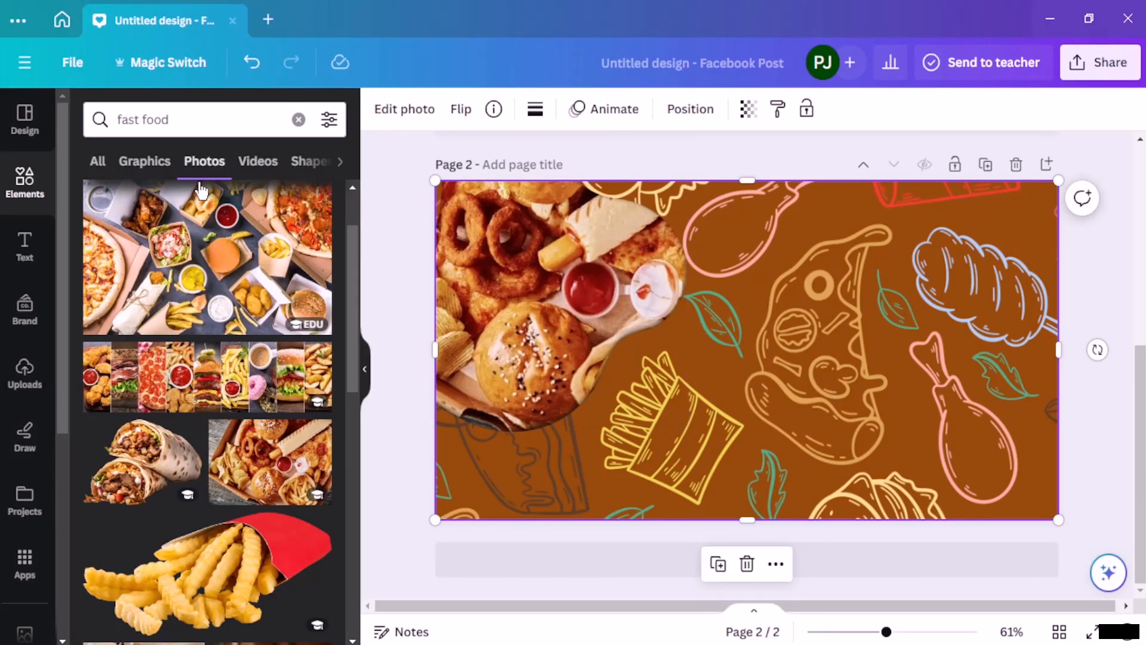
pyautogui.click(16, 185)
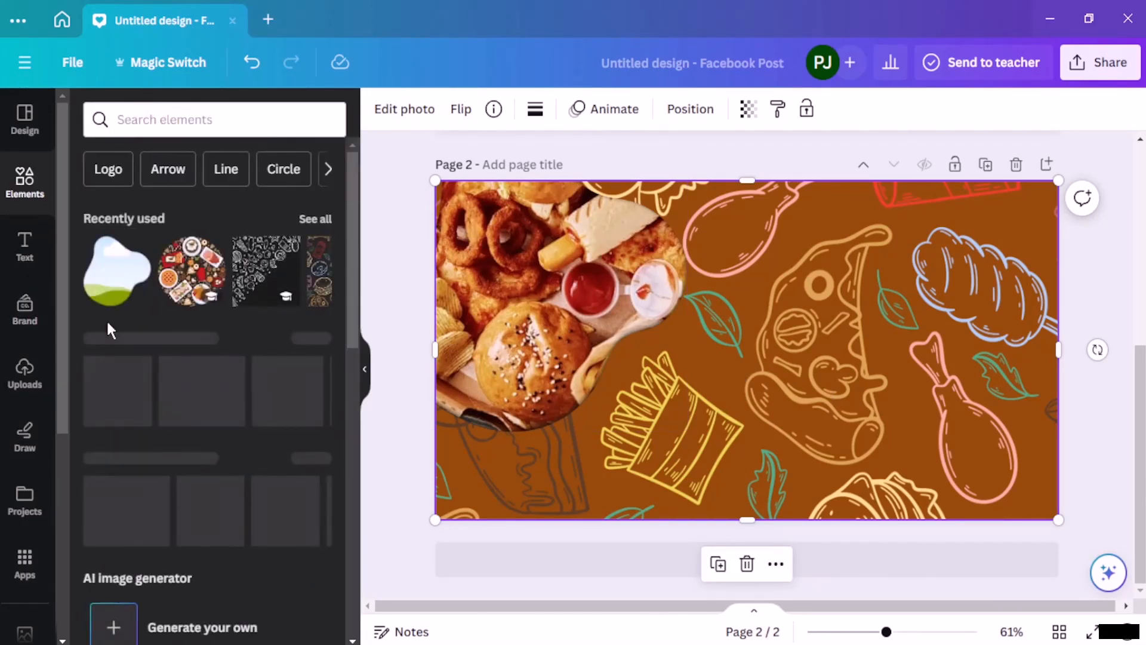
pyautogui.scroll(-2, 106, 319)
pyautogui.click(117, 282)
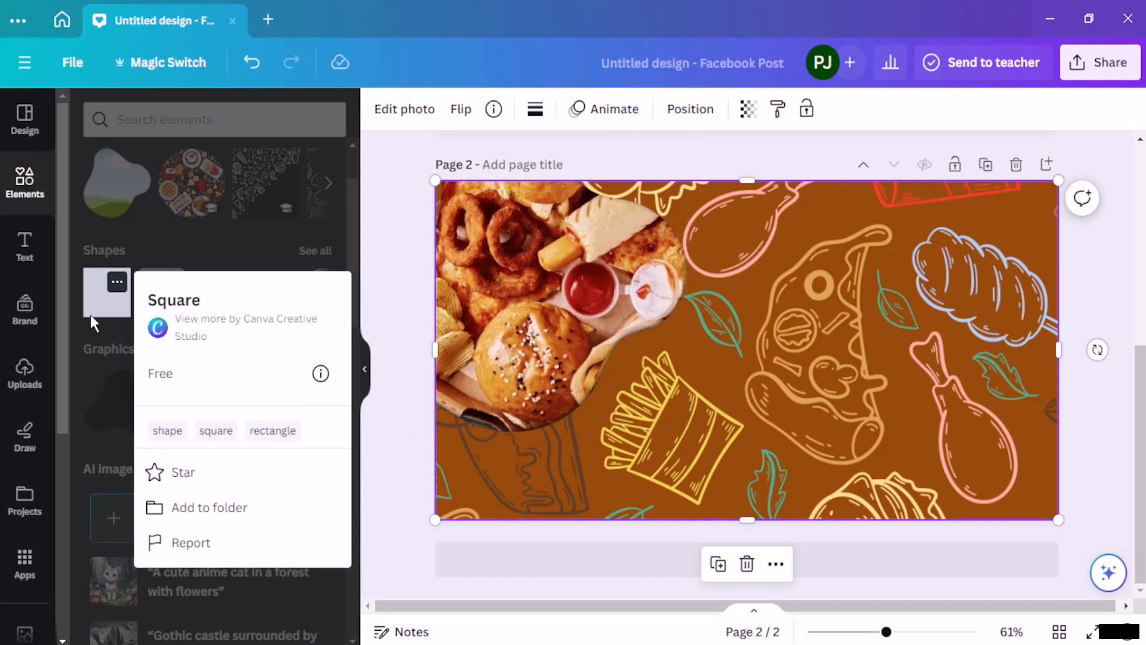
pyautogui.click(94, 310)
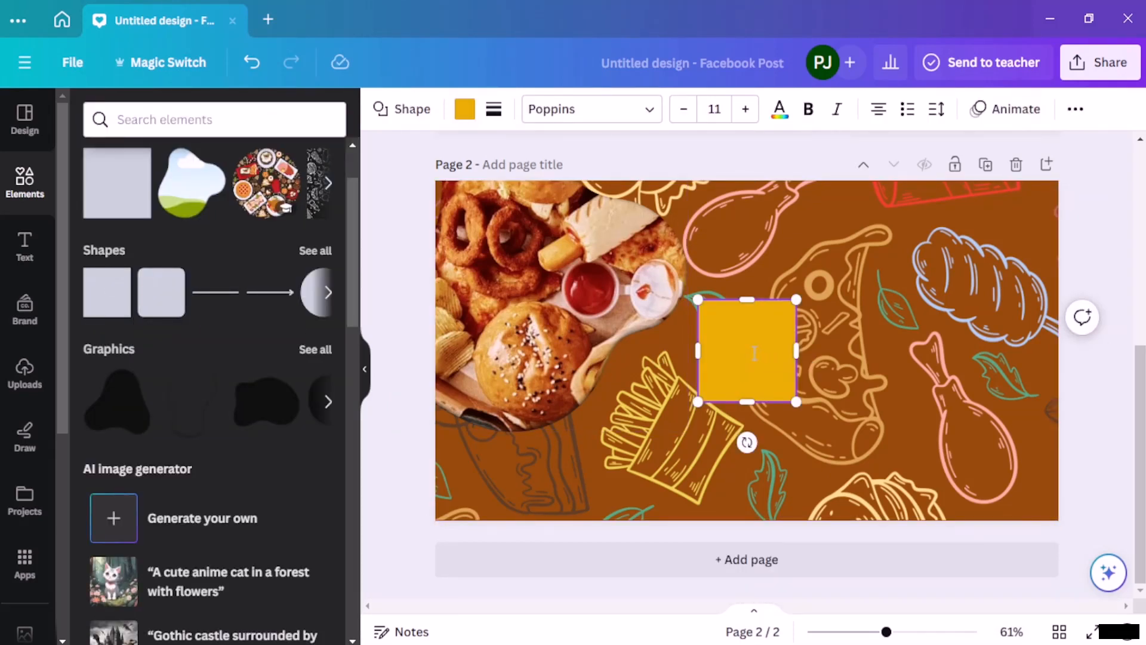
pyautogui.rightClick(753, 353)
pyautogui.click(721, 348)
pyautogui.moveTo(698, 299); pyautogui.dragTo(436, 182)
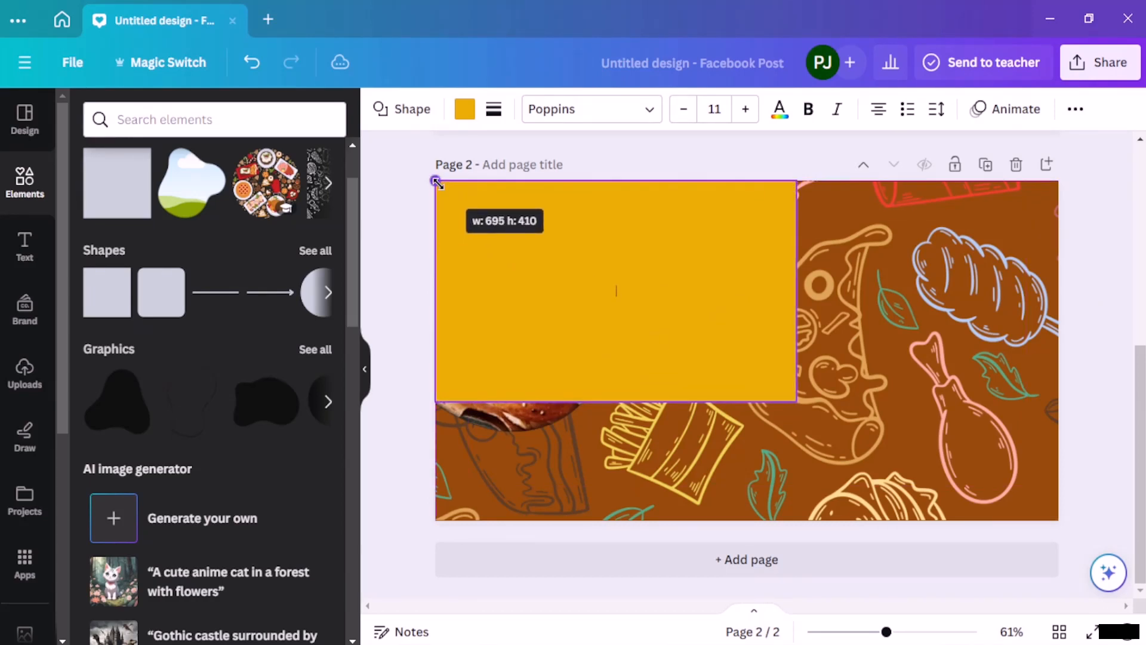
pyautogui.moveTo(796, 401); pyautogui.dragTo(1066, 519)
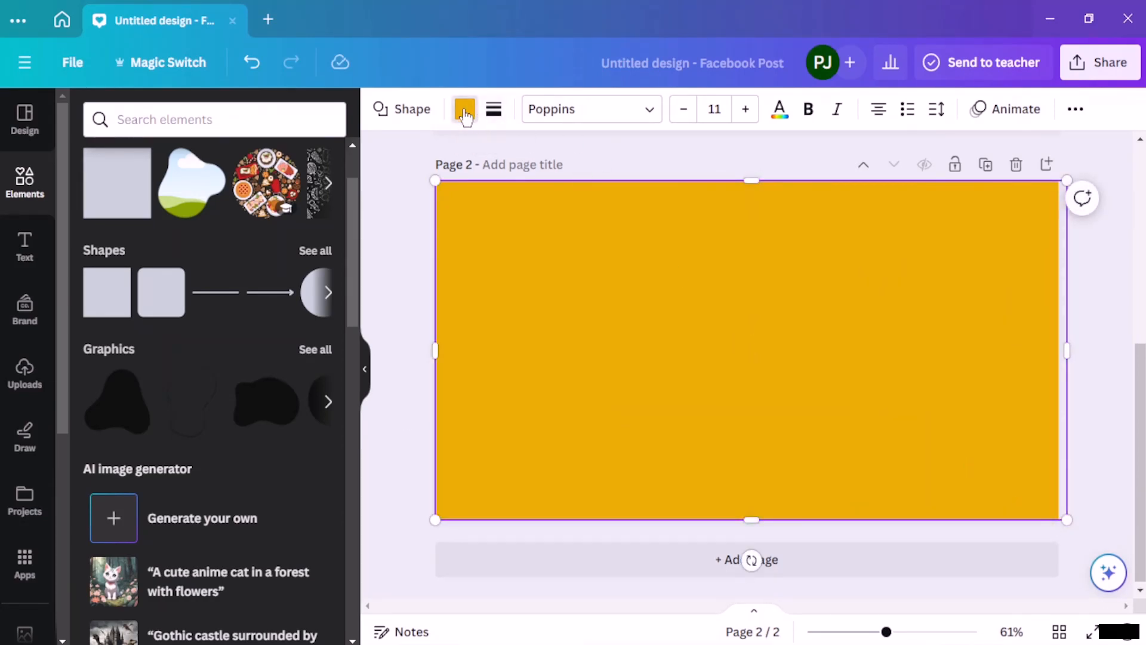
# Recolor the full-page rectangle white and move its layer directly beneath the photo frame
pyautogui.click(465, 109)
pyautogui.click(268, 263)
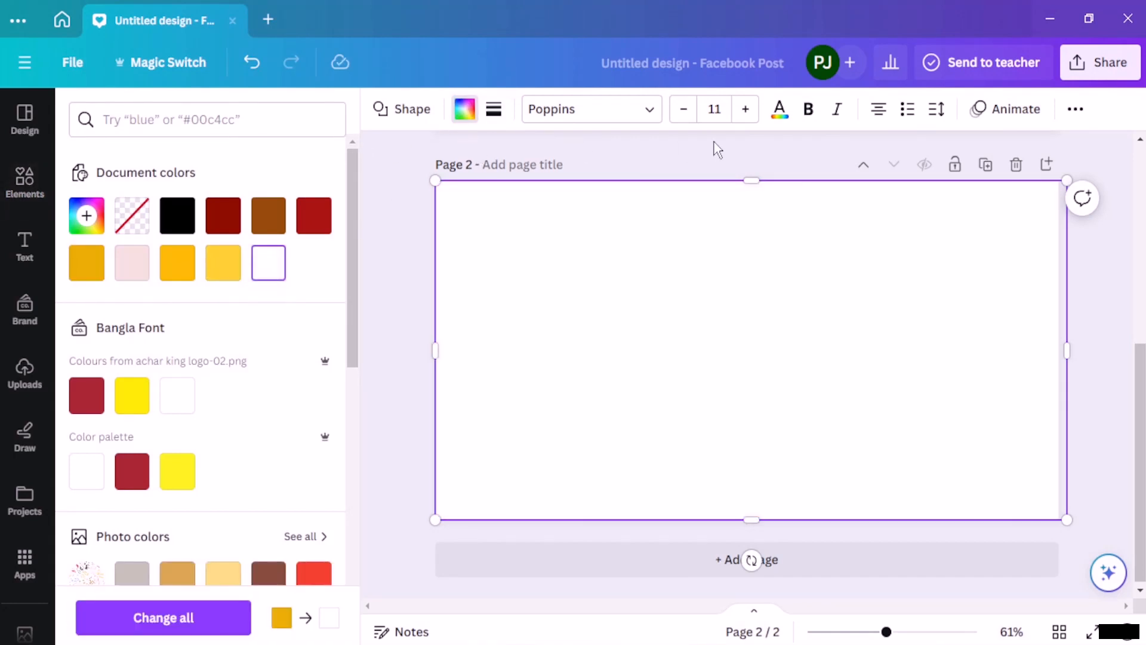
pyautogui.click(1079, 115)
pyautogui.click(963, 160)
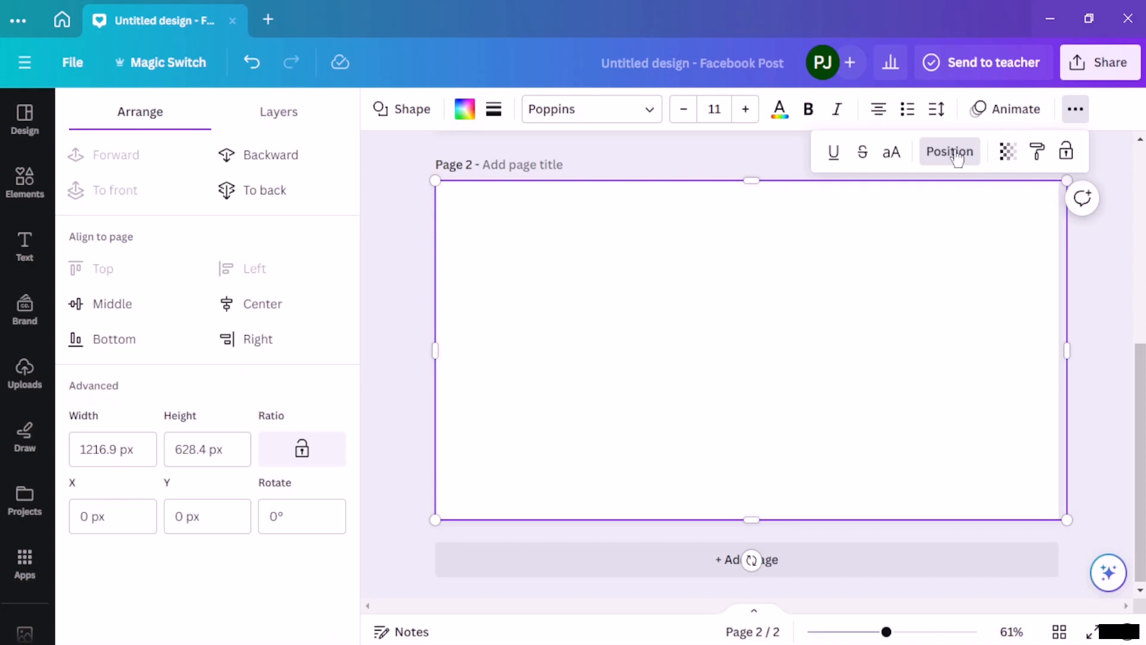
pyautogui.click(958, 157)
pyautogui.click(949, 152)
pyautogui.click(262, 130)
pyautogui.moveTo(243, 227); pyautogui.dragTo(256, 302)
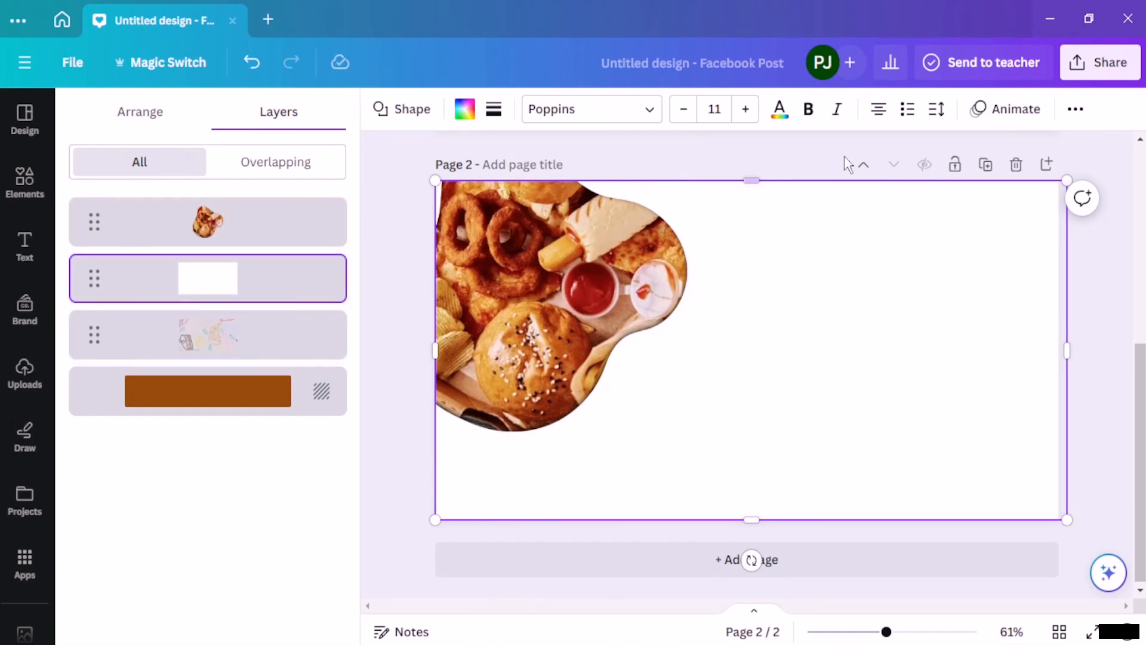
# Set the white rectangle's transparency to about 34 so the food pattern shows through faintly
pyautogui.click(1075, 110)
pyautogui.click(1009, 152)
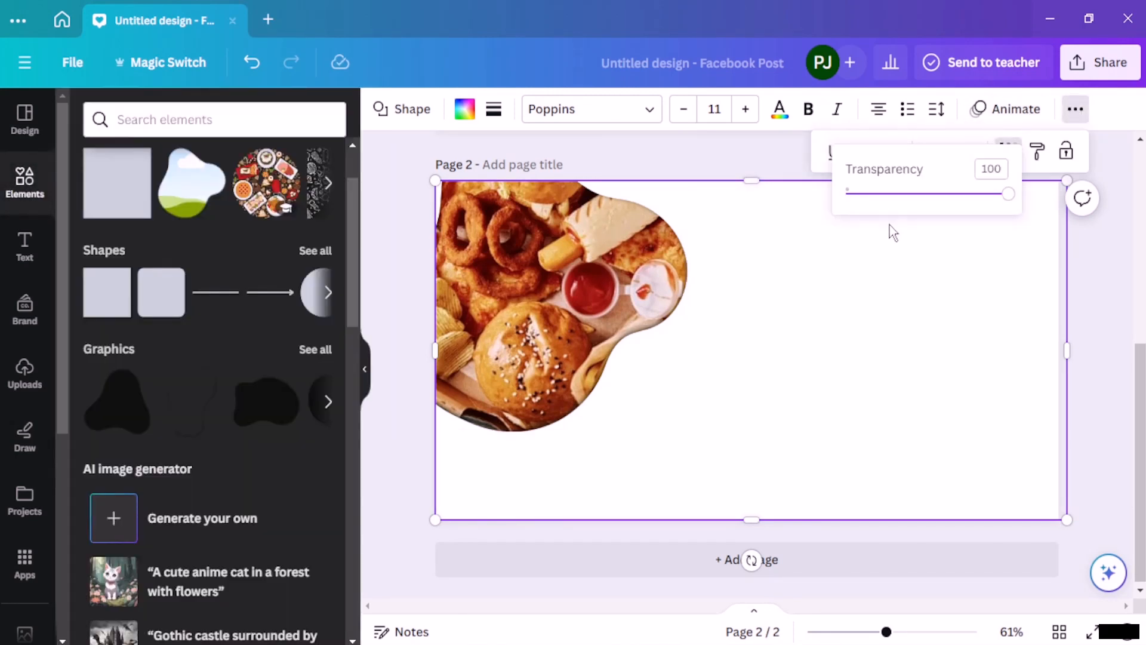
pyautogui.moveTo(929, 193); pyautogui.dragTo(895, 205)
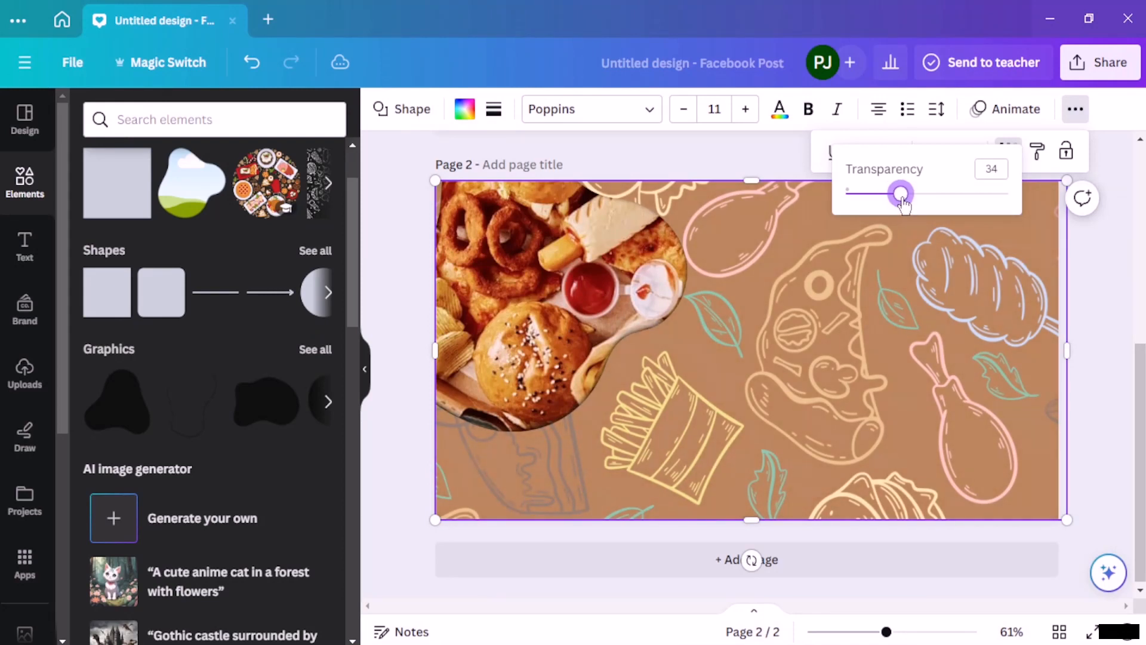
pyautogui.click(413, 208)
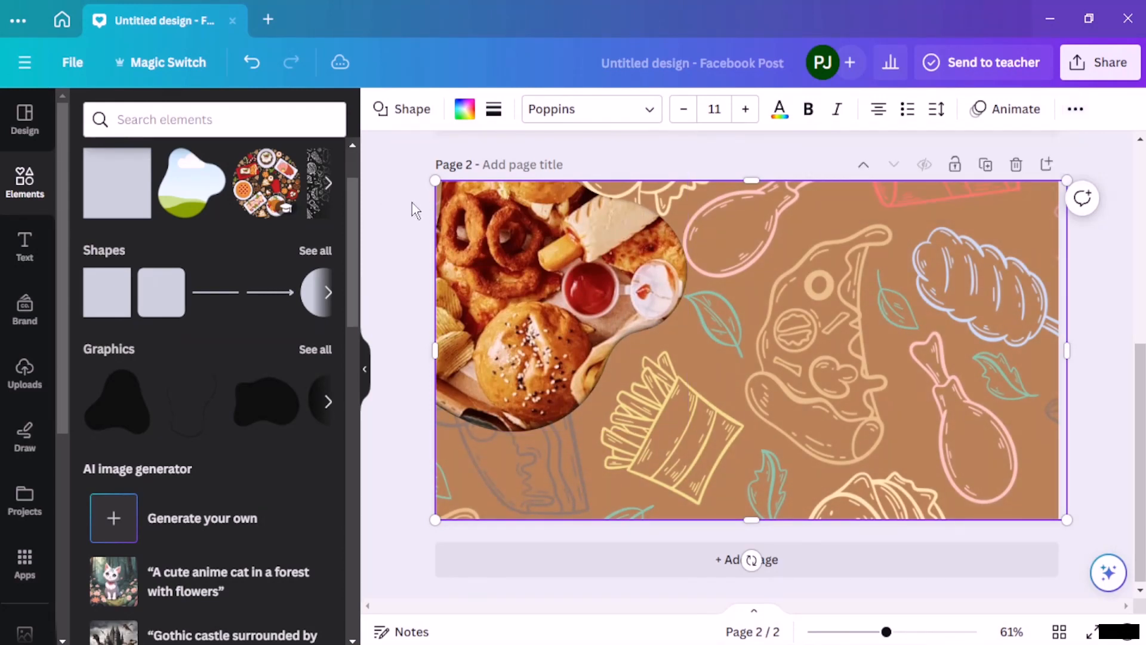
# Set the fast-food photo frame's transparency to 99 and deselect it
pyautogui.click(584, 270)
pyautogui.click(747, 113)
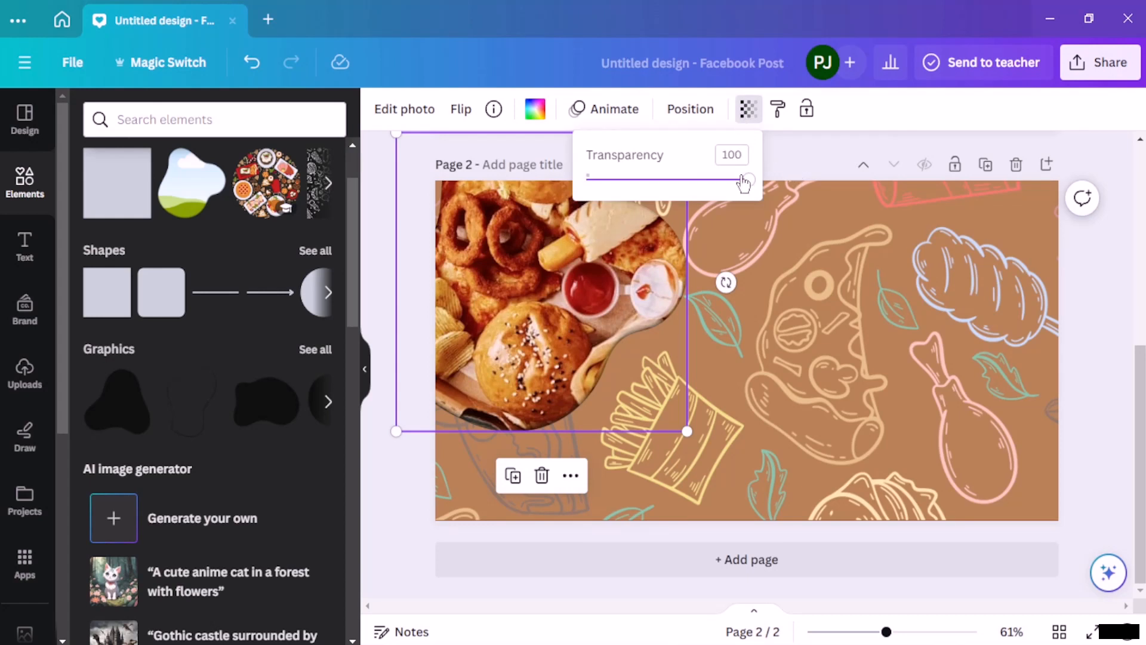
pyautogui.moveTo(744, 180)
pyautogui.mouseDown()
pyautogui.moveTo(713, 180)
pyautogui.moveTo(739, 189)
pyautogui.mouseUp()
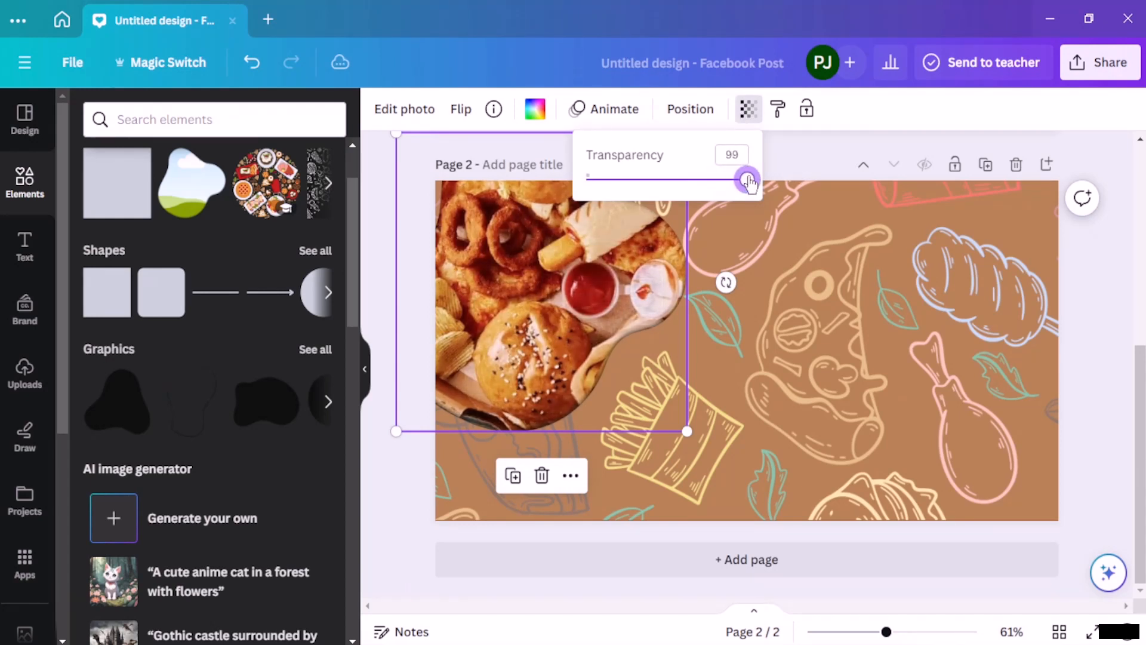
pyautogui.click(1045, 263)
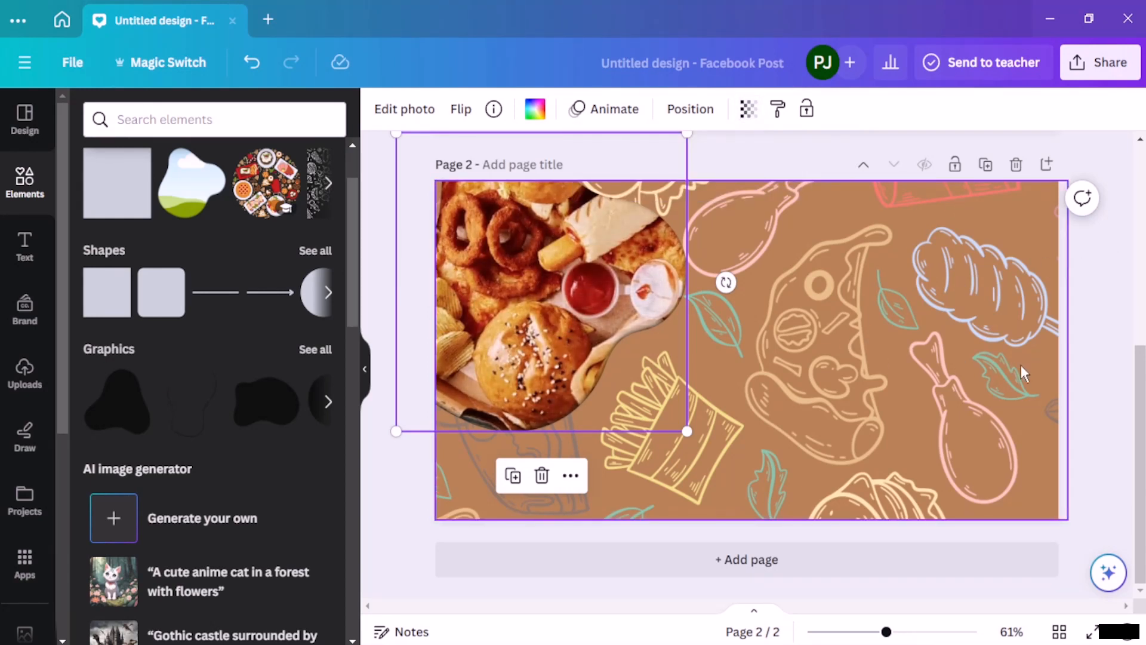
pyautogui.click(432, 467)
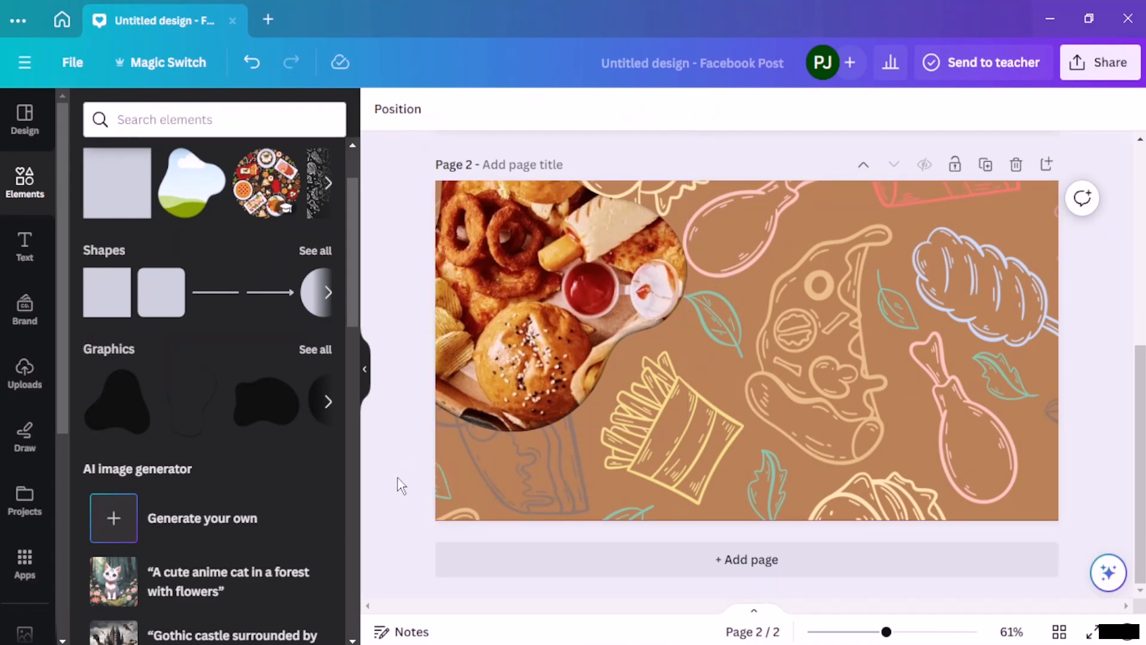
# Shift the red curved background shape on page 1 slightly toward the burgers and deselect it
pyautogui.scroll(5, 680, 353)
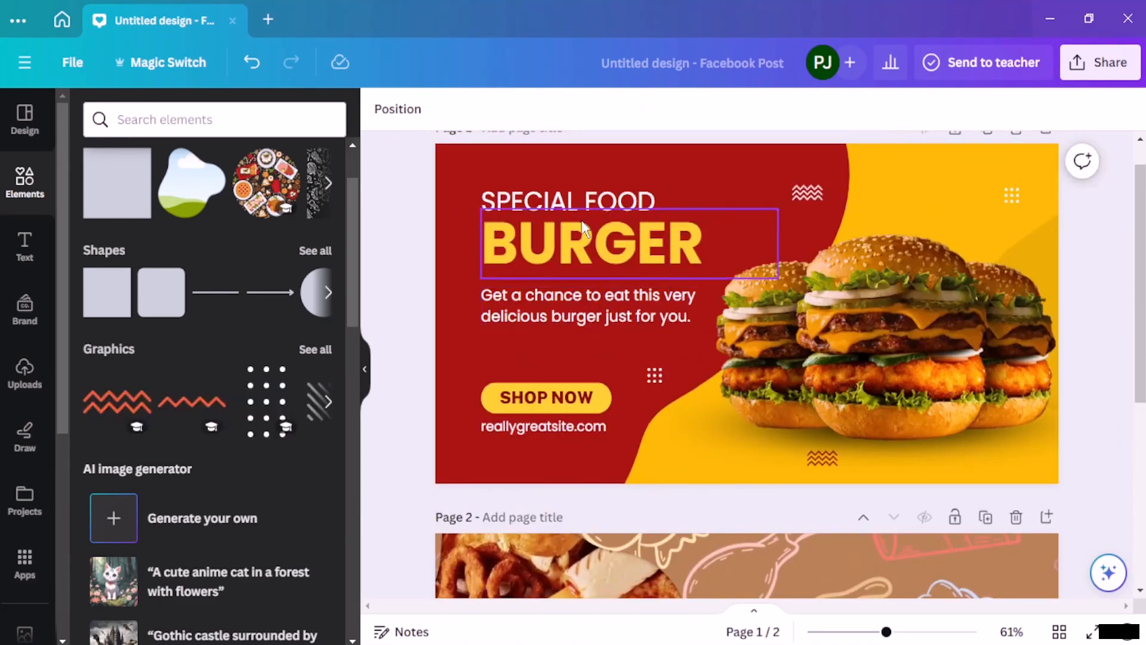
pyautogui.moveTo(530, 186); pyautogui.dragTo(529, 240)
pyautogui.scroll(-3, 598, 243)
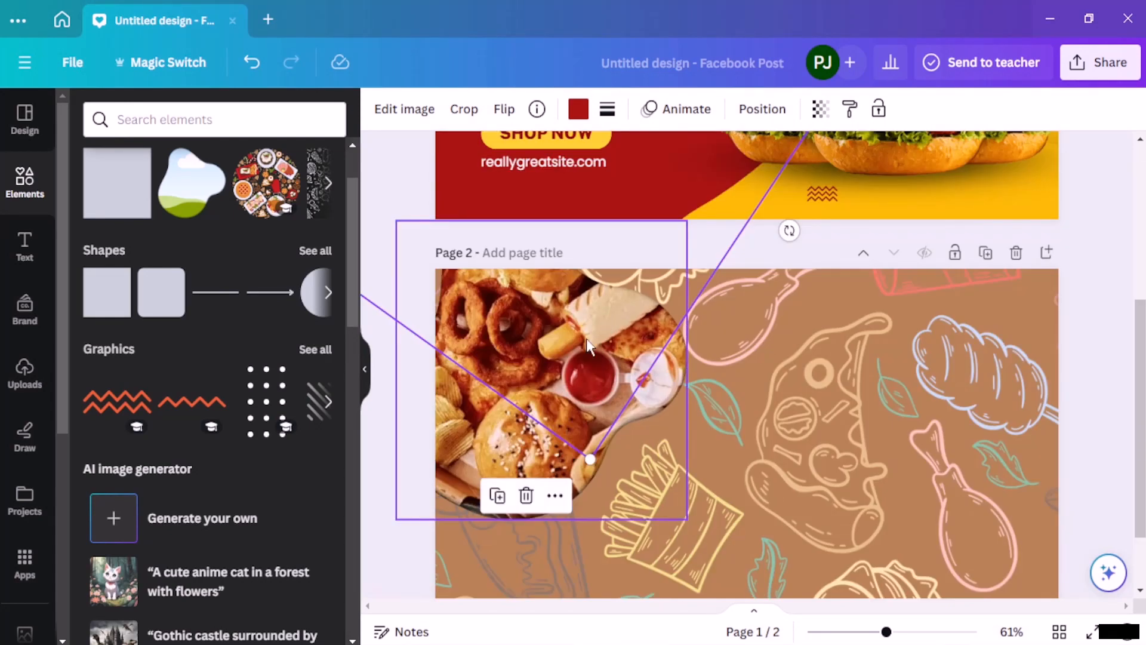
pyautogui.click(494, 230)
pyautogui.scroll(2, 494, 230)
pyautogui.scroll(3, 494, 230)
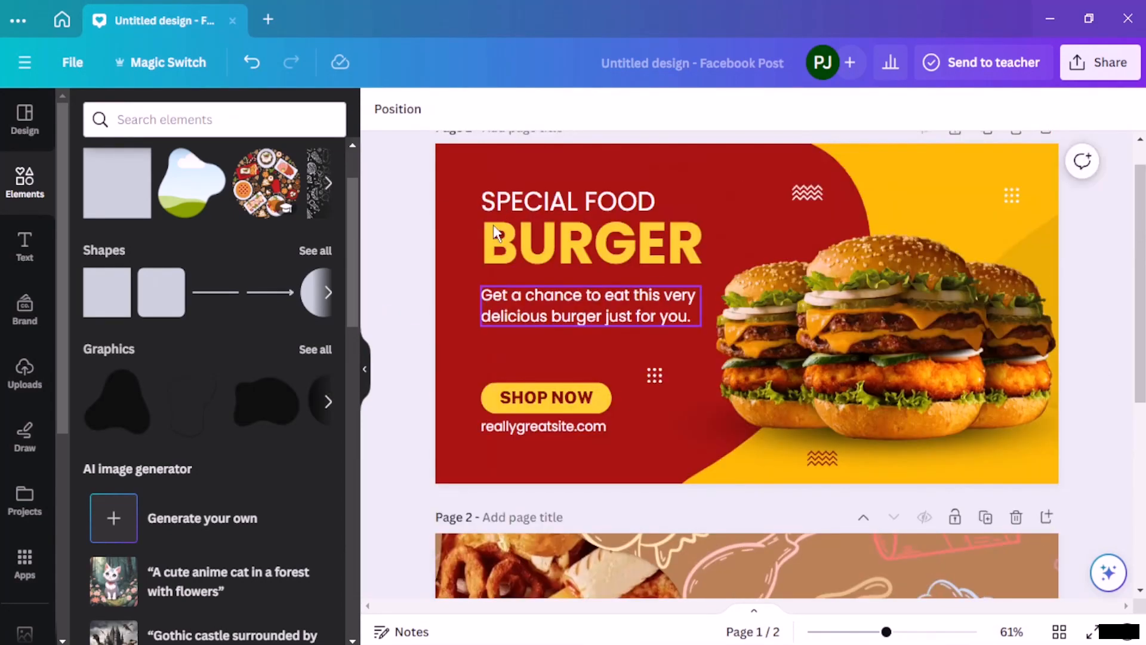
pyautogui.scroll(-5, 498, 238)
pyautogui.scroll(3, 503, 245)
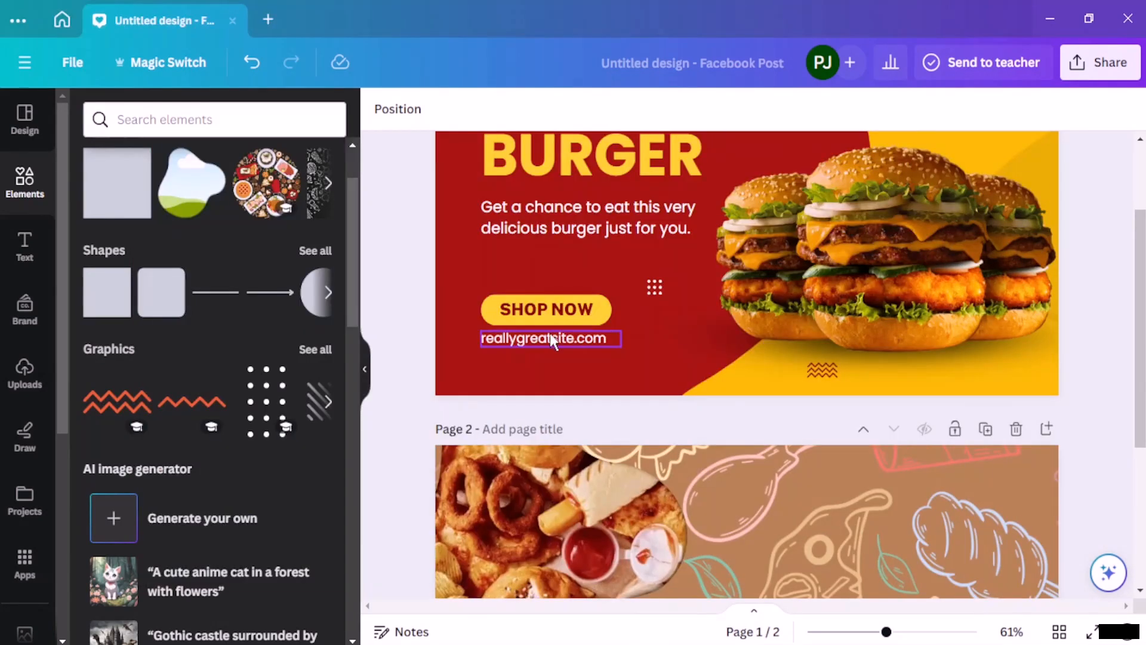
# Try copying page 1's BURGER heading, description, dot grid, SHOP NOW button and website text to page 2, enlarged beside the photo
pyautogui.click(550, 338)
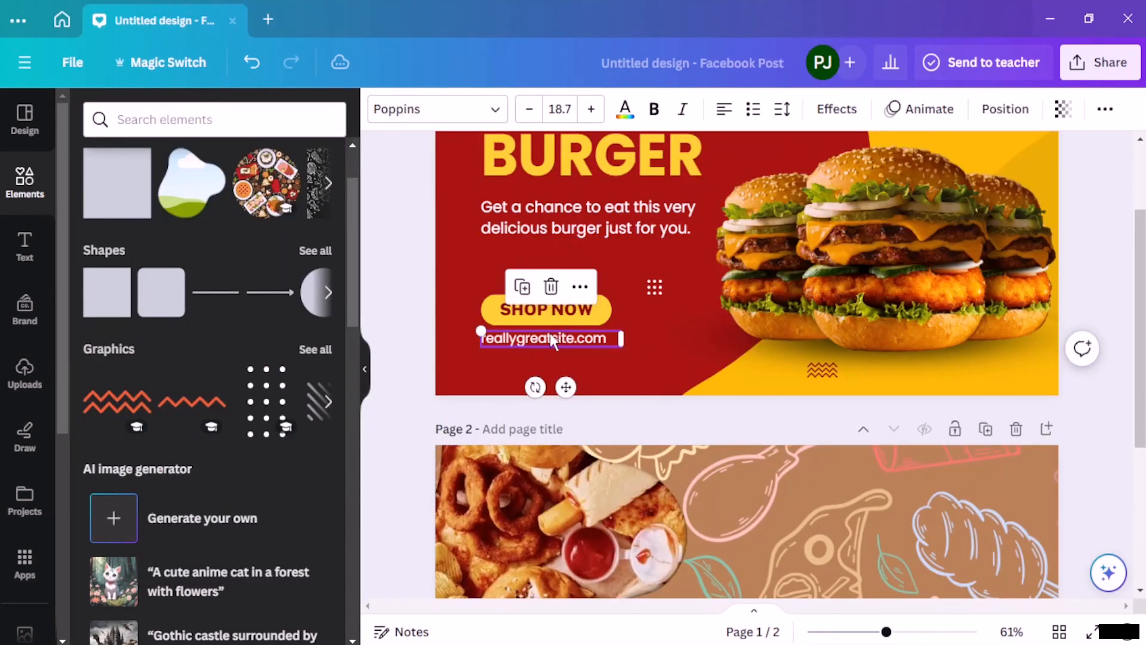
pyautogui.keyDown('shift'); pyautogui.click(482, 314); pyautogui.keyUp('shift')
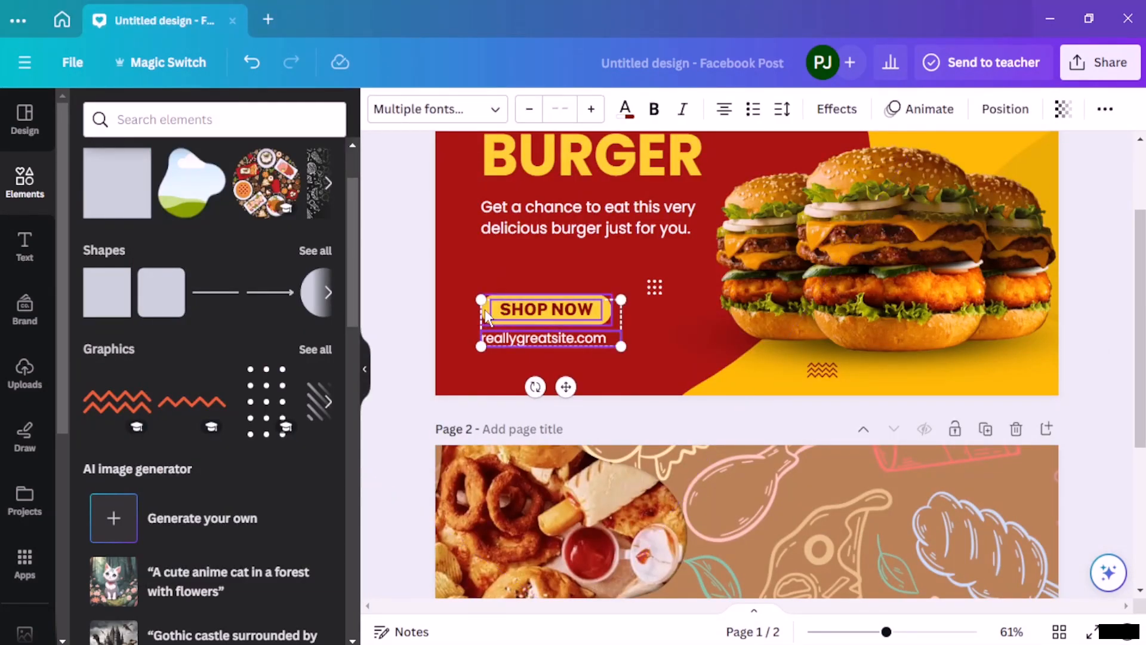
pyautogui.keyDown('shift'); pyautogui.click(530, 298); pyautogui.keyUp('shift')
pyautogui.keyDown('shift'); pyautogui.click(653, 294); pyautogui.keyUp('shift')
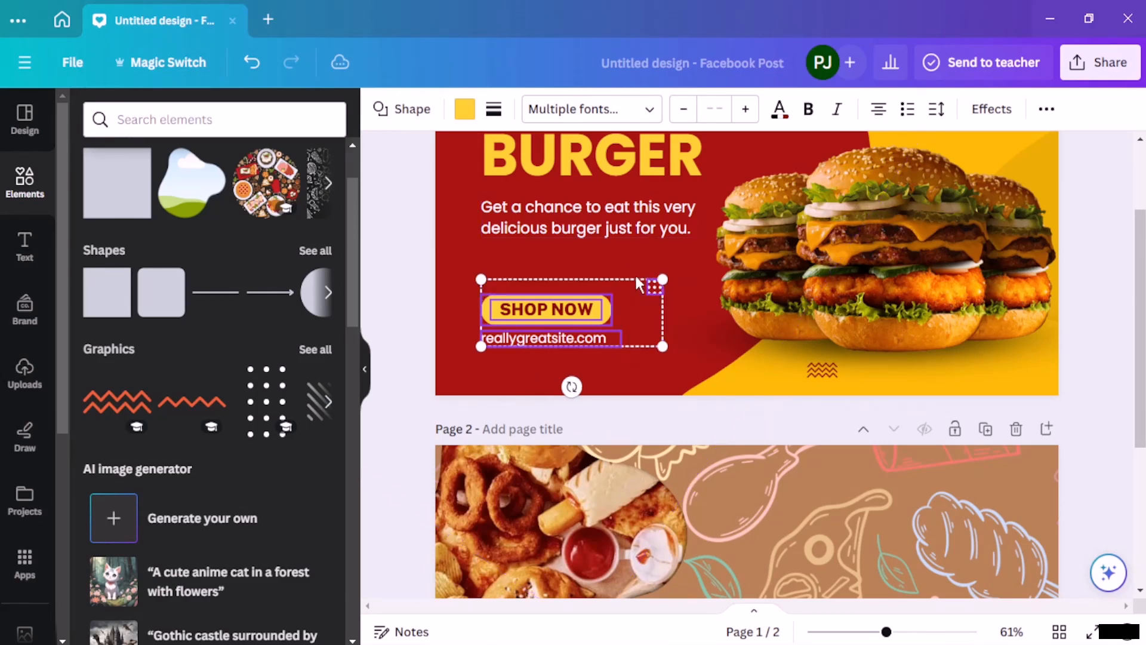
pyautogui.keyDown('shift'); pyautogui.click(608, 223); pyautogui.keyUp('shift')
pyautogui.keyDown('shift'); pyautogui.click(602, 184); pyautogui.keyUp('shift')
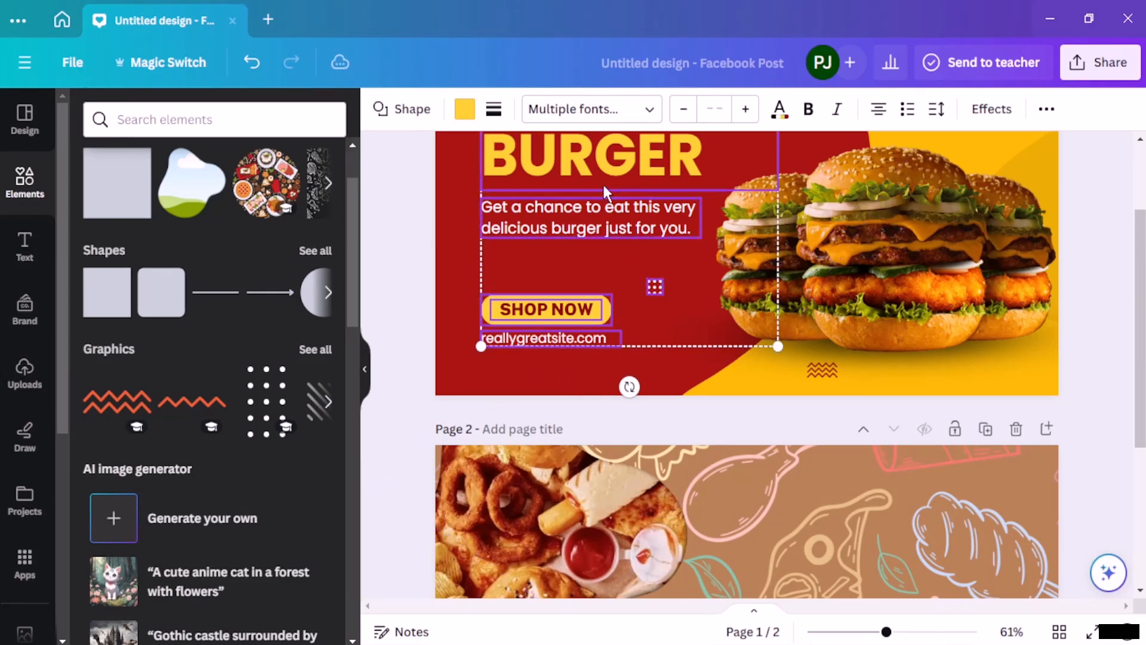
pyautogui.scroll(2, 701, 186)
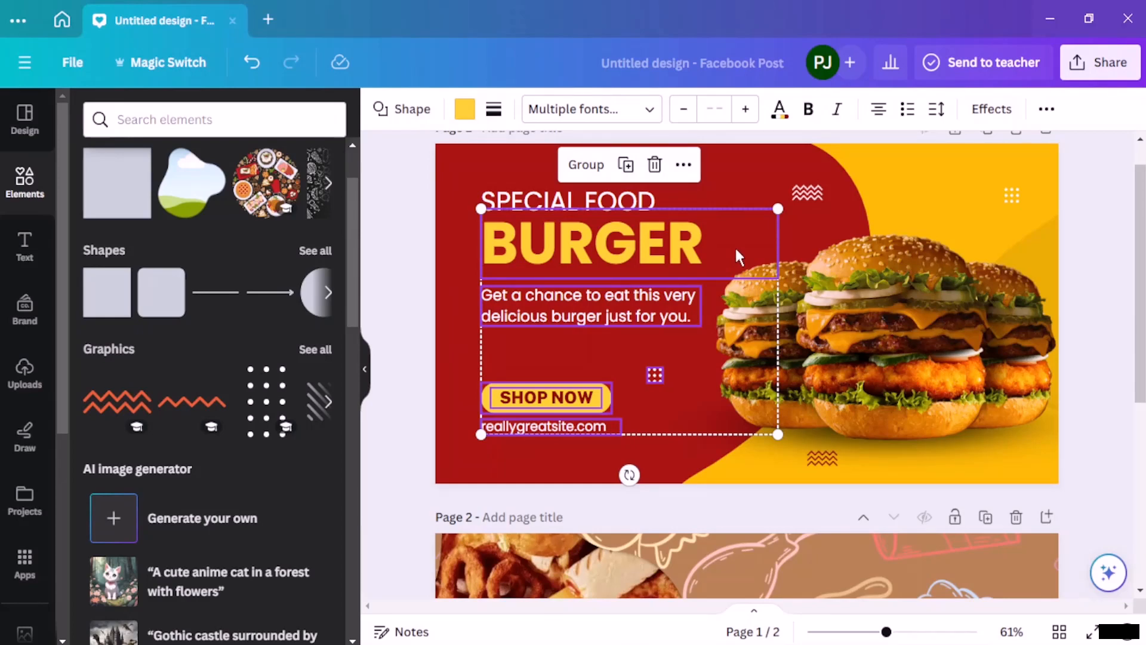
pyautogui.moveTo(734, 245); pyautogui.dragTo(872, 565)
pyautogui.scroll(-3, 869, 540)
pyautogui.moveTo(1006, 538); pyautogui.dragTo(1037, 561)
pyautogui.click(994, 436)
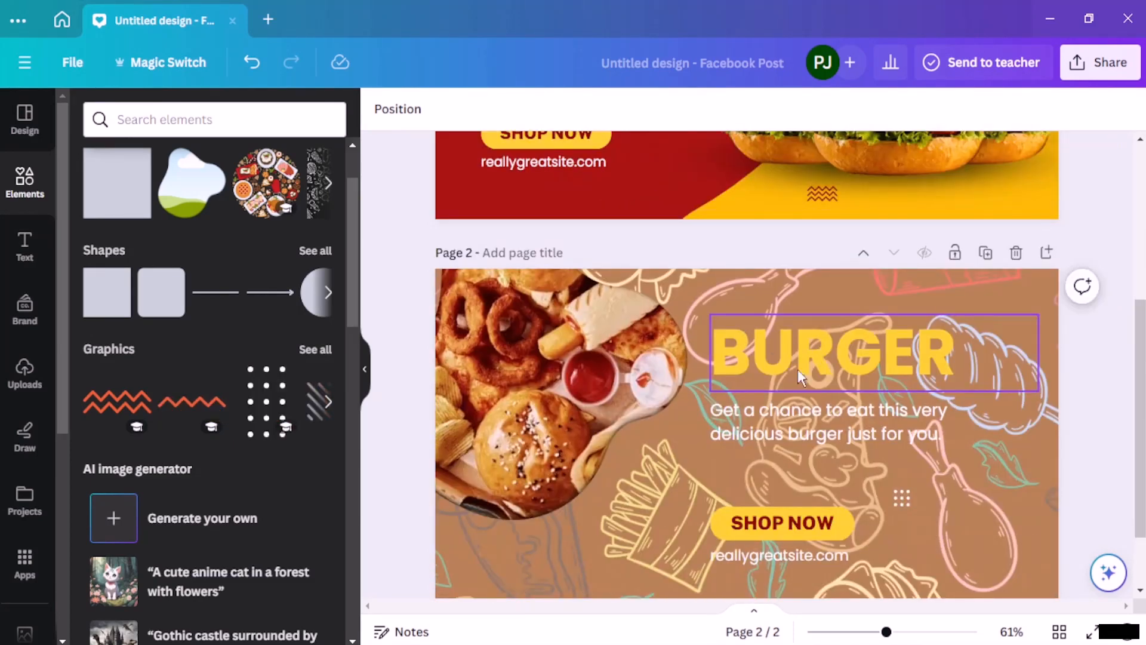
# Try a slightly lower position for the BURGER heading on page 2
pyautogui.click(799, 377)
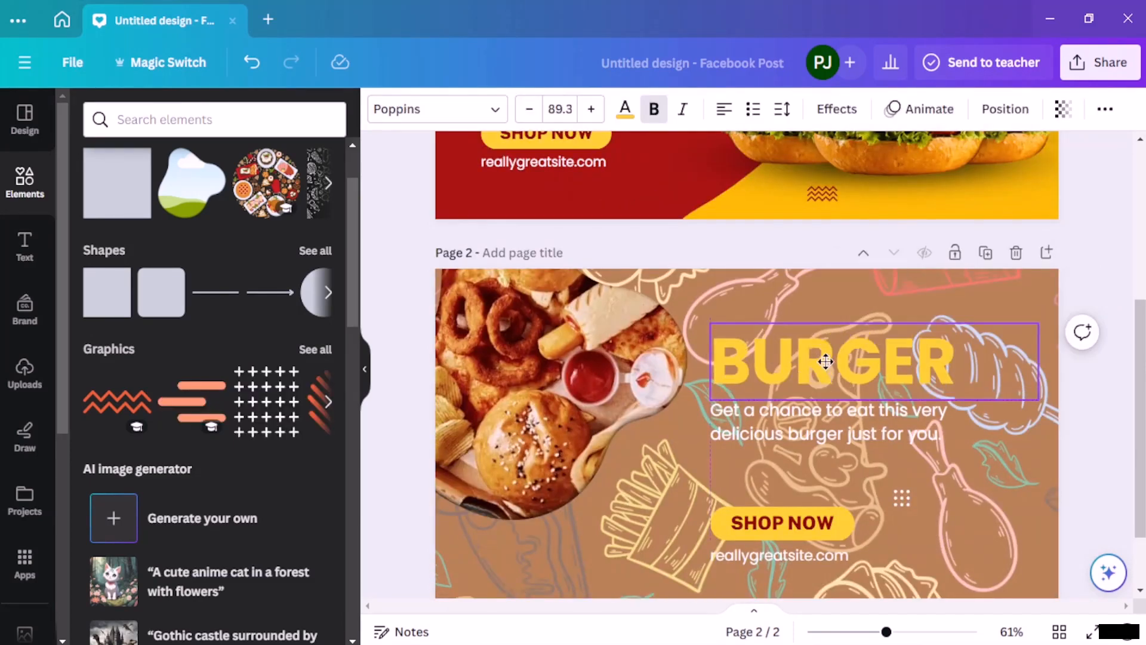
pyautogui.click(771, 303)
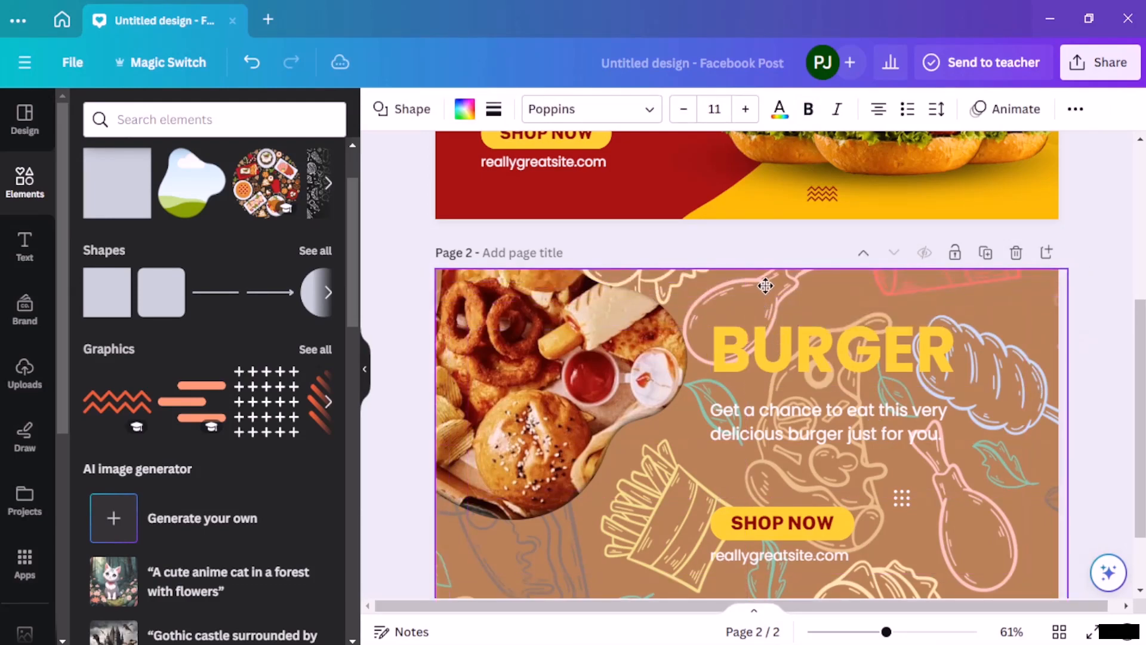
pyautogui.scroll(-2, 776, 299)
pyautogui.click(1095, 413)
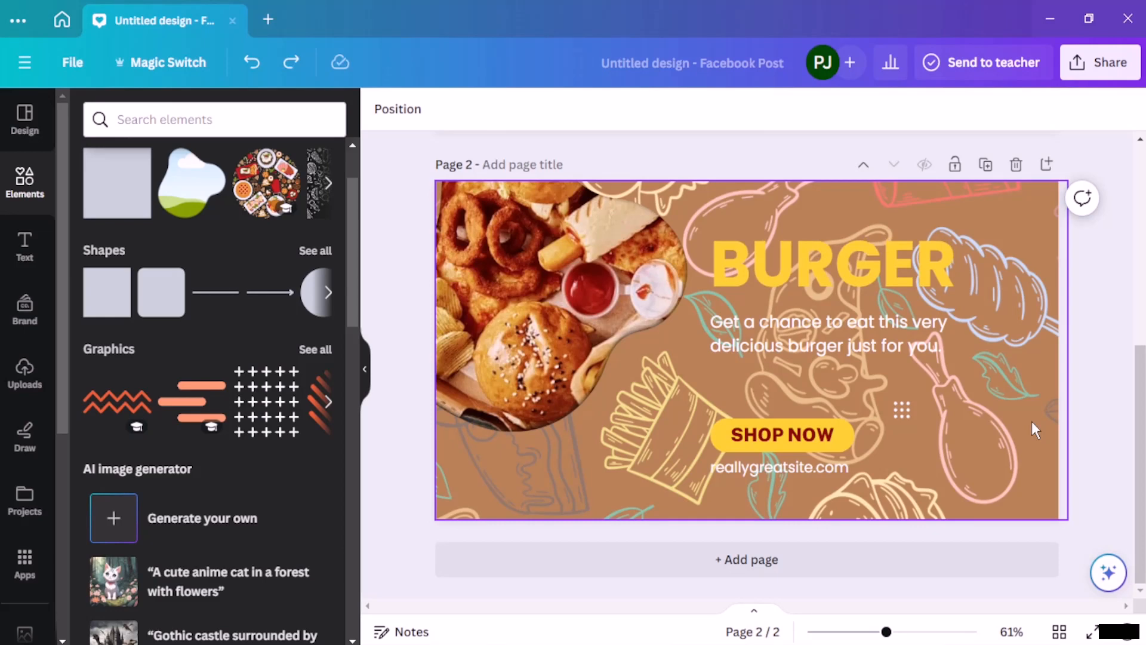
# Undo the copied heading, description, dot grid, button and website text
pyautogui.scroll(5, 1031, 422)
pyautogui.hotkey('ctrl', 'z')
pyautogui.hotkey('ctrl', 'z')
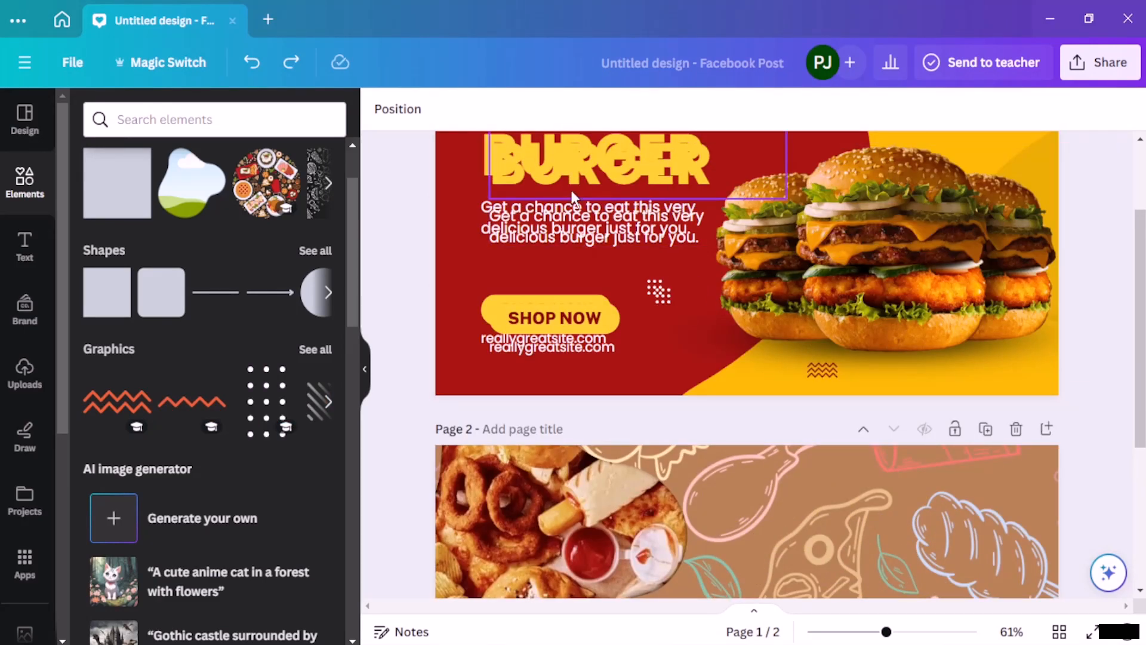
pyautogui.hotkey('ctrl', 'z')
pyautogui.scroll(2, 571, 197)
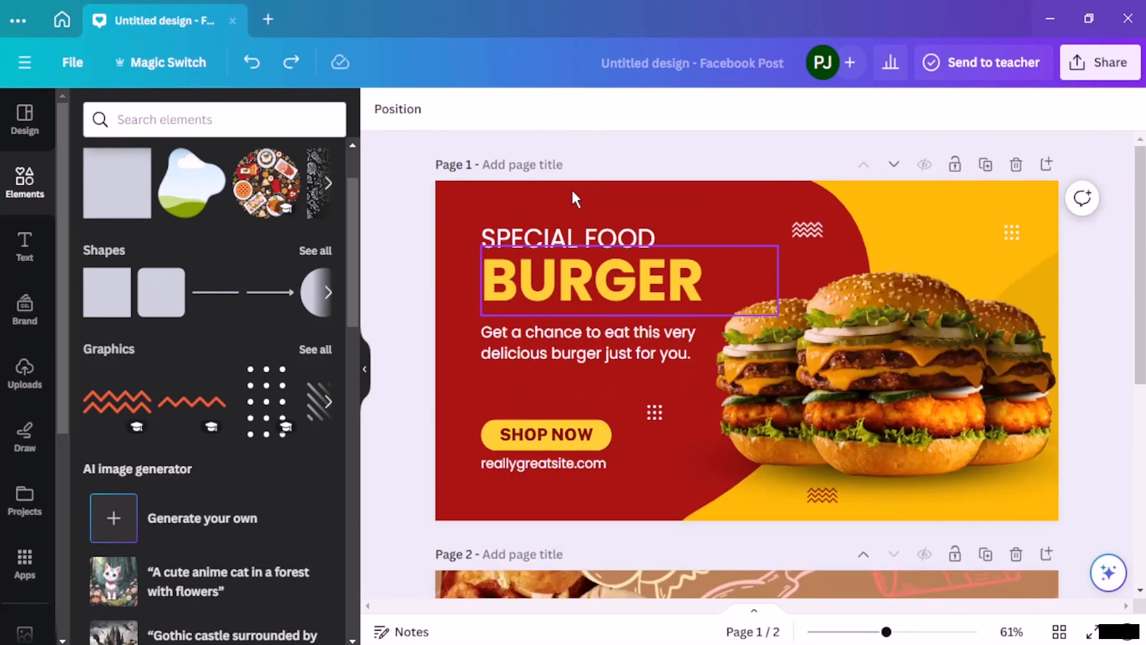
# Duplicate page 1's SPECIAL FOOD line, BURGER heading, description, dot grid, SHOP NOW button and website text together
pyautogui.click(562, 240)
pyautogui.keyDown('shift'); pyautogui.click(516, 277); pyautogui.keyUp('shift')
pyautogui.keyDown('shift'); pyautogui.click(562, 343); pyautogui.keyUp('shift')
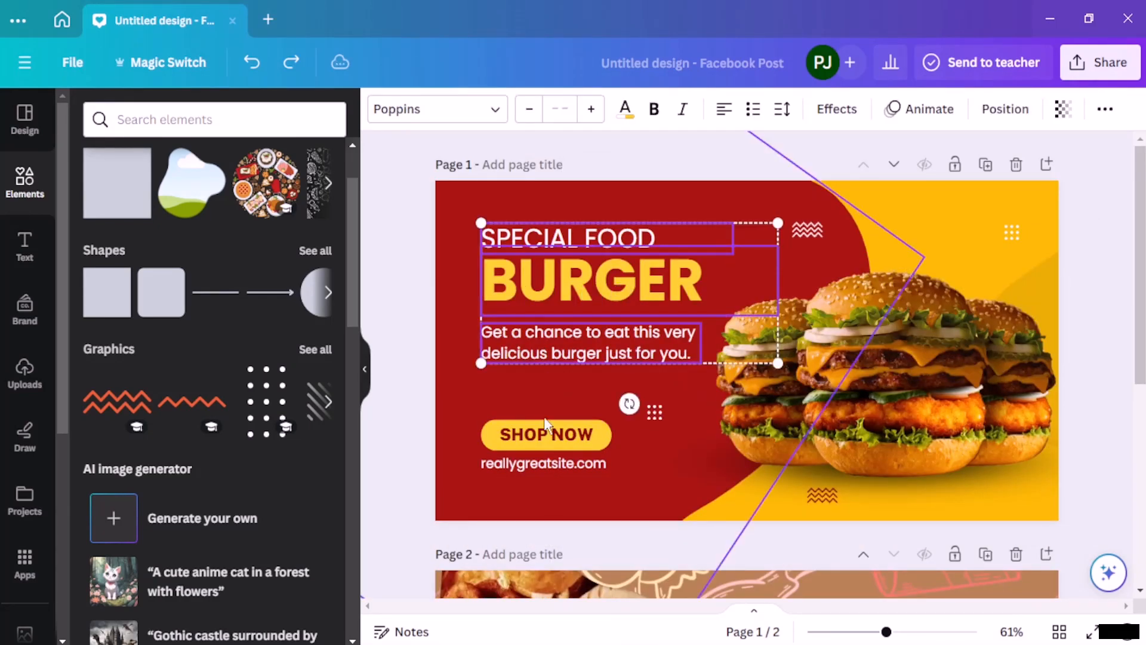
pyautogui.keyDown('shift'); pyautogui.click(564, 434); pyautogui.keyUp('shift')
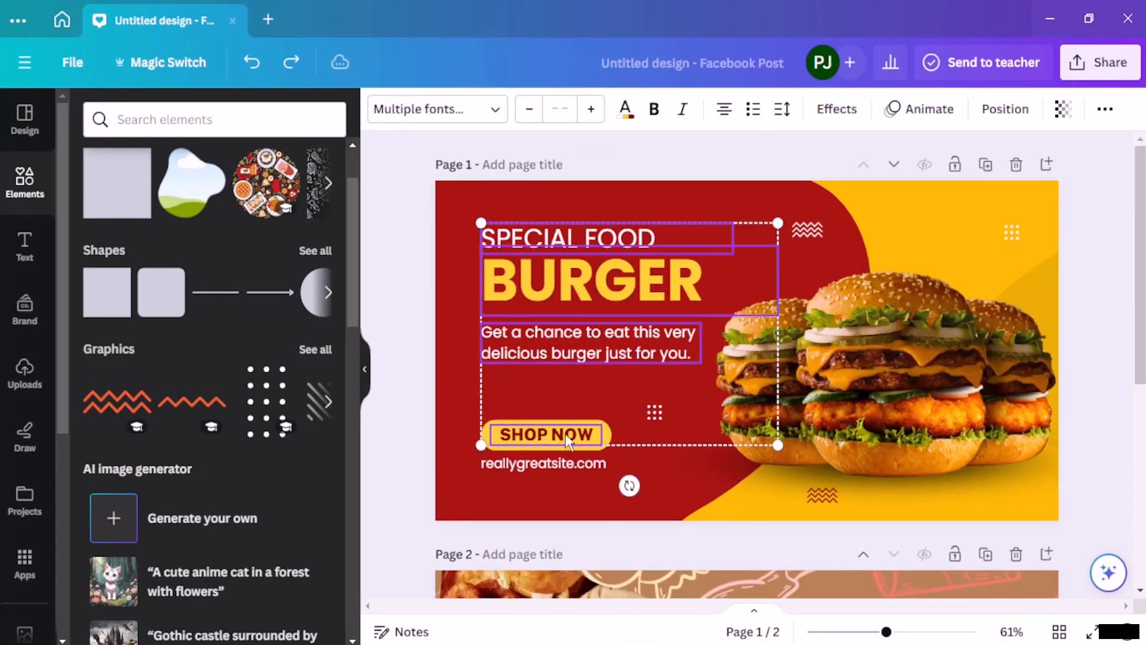
pyautogui.keyDown('shift'); pyautogui.click(608, 434); pyautogui.keyUp('shift')
pyautogui.keyDown('shift'); pyautogui.click(572, 463); pyautogui.keyUp('shift')
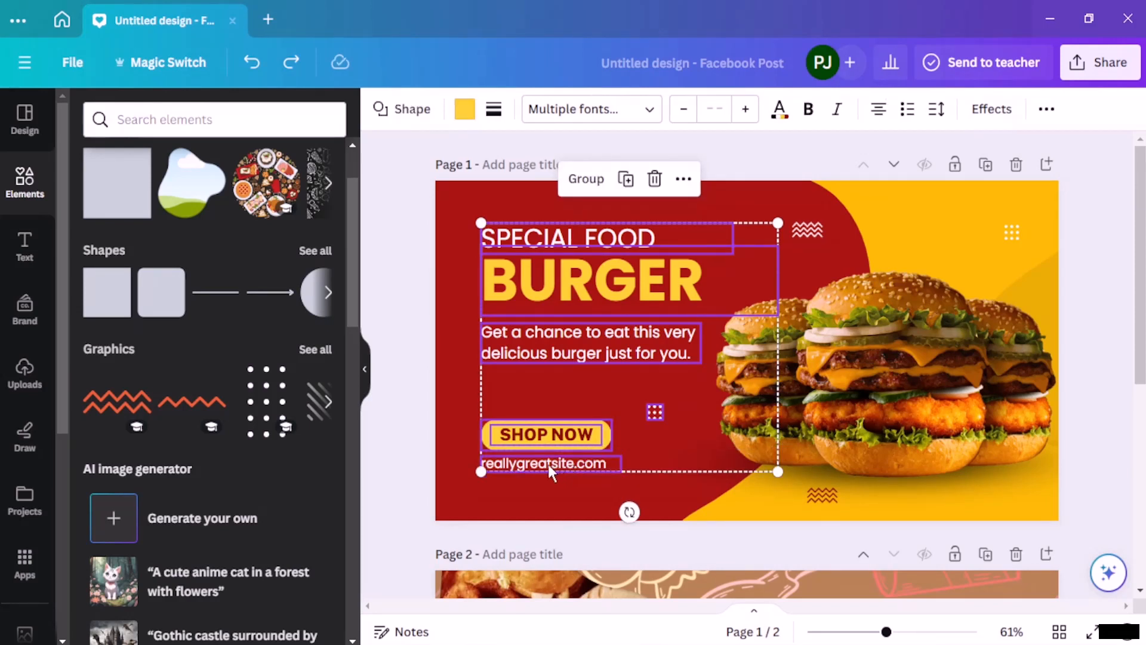
pyautogui.hotkey('ctrl', 'd')
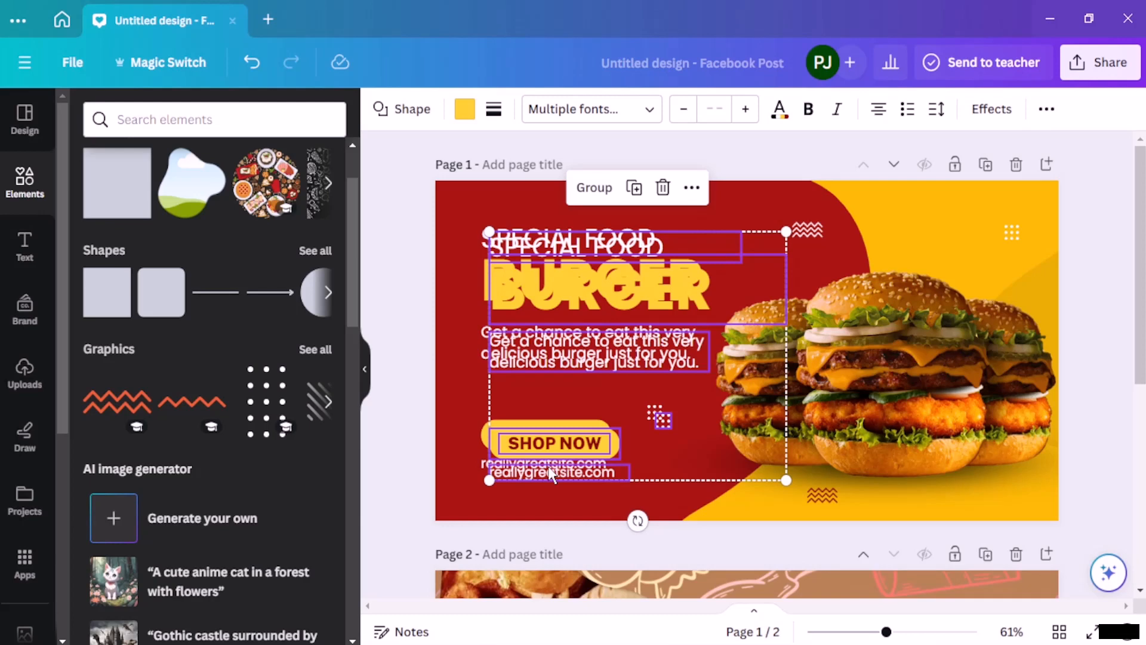
# Group the duplicated text, dot grid, and button, and place the group on page 2 beside the food photo
pyautogui.hotkey('ctrl', 'g')
pyautogui.moveTo(628, 367); pyautogui.dragTo(862, 412)
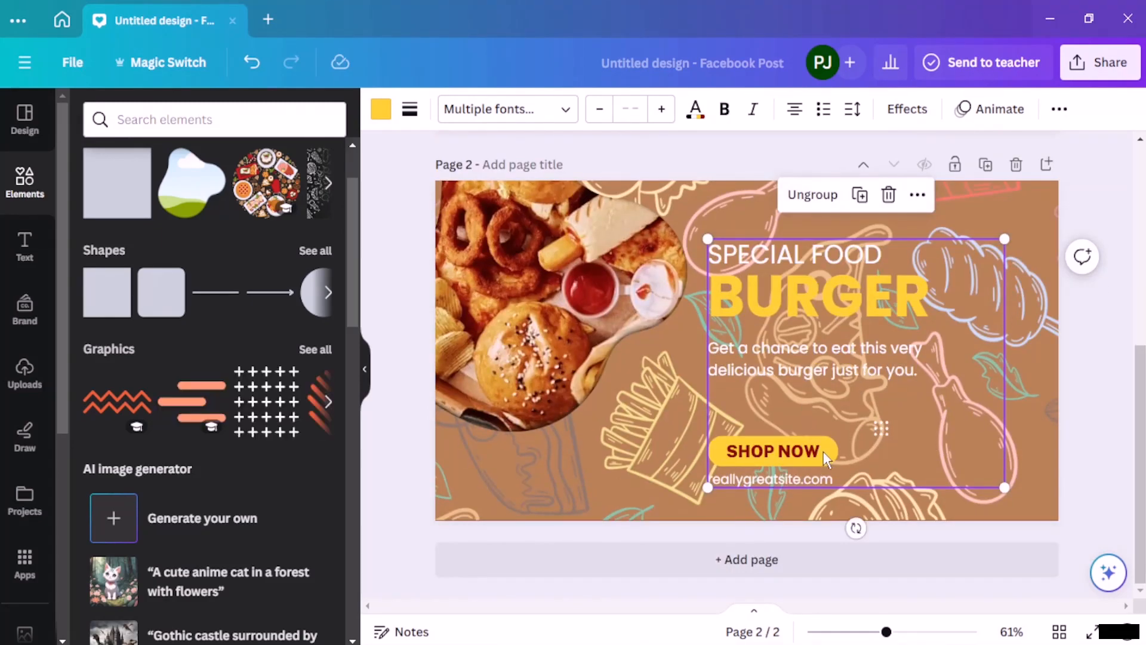
# Fill the SHOP NOW button on page 2 with red #ad1612
pyautogui.click(823, 453)
pyautogui.doubleClick(824, 453)
pyautogui.click(833, 454)
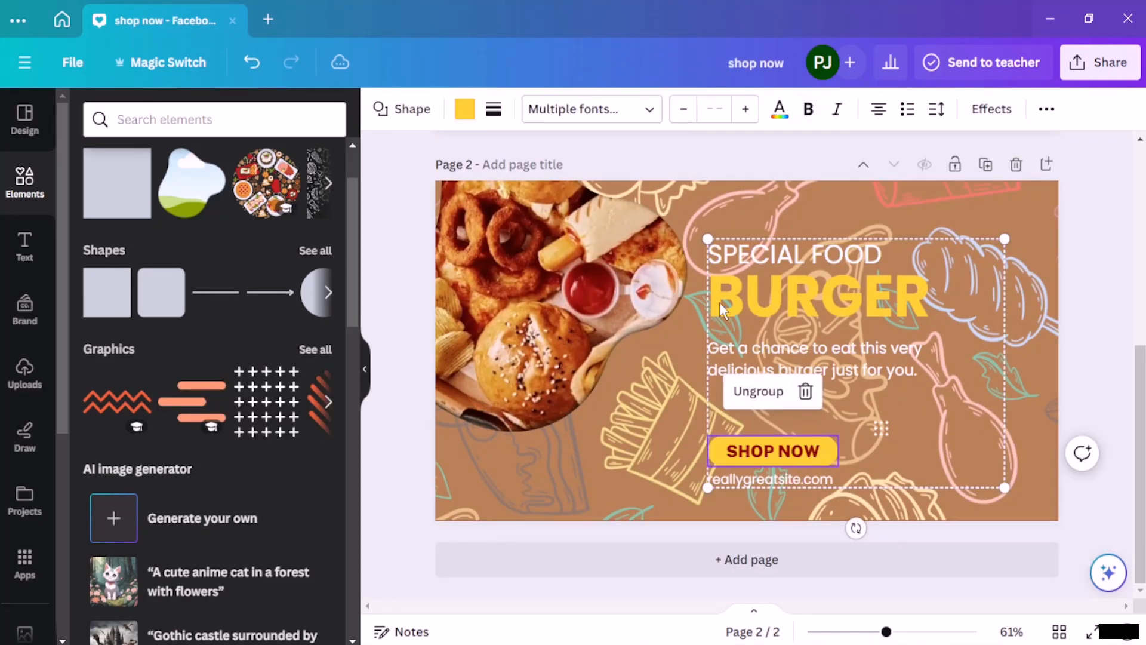
pyautogui.click(476, 107)
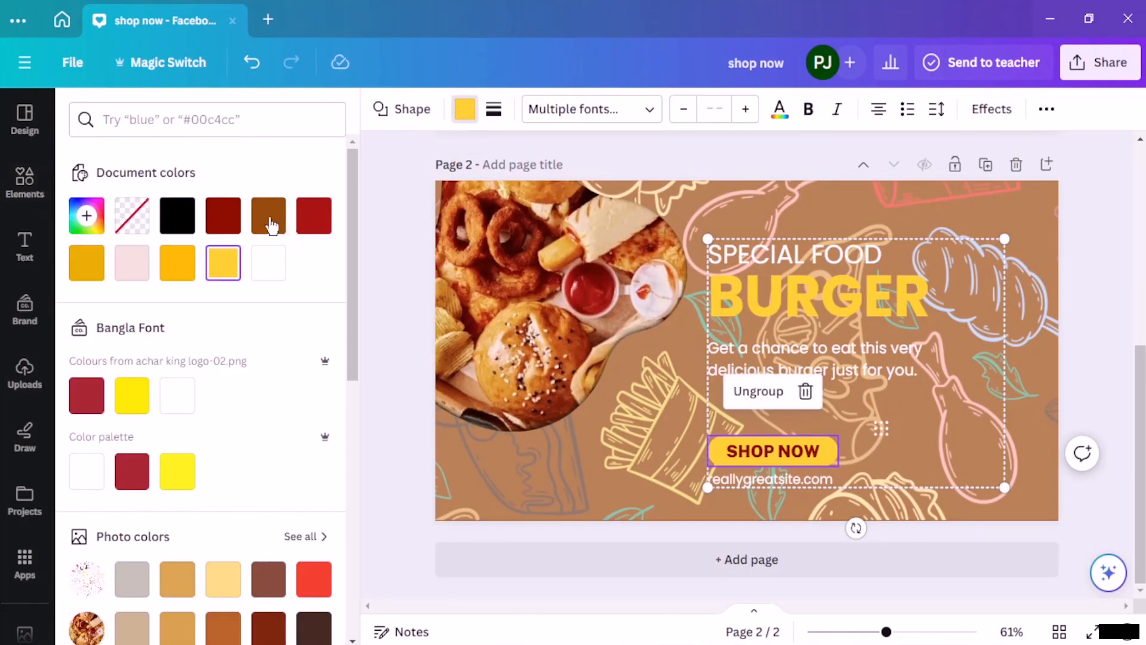
pyautogui.click(270, 224)
pyautogui.click(307, 219)
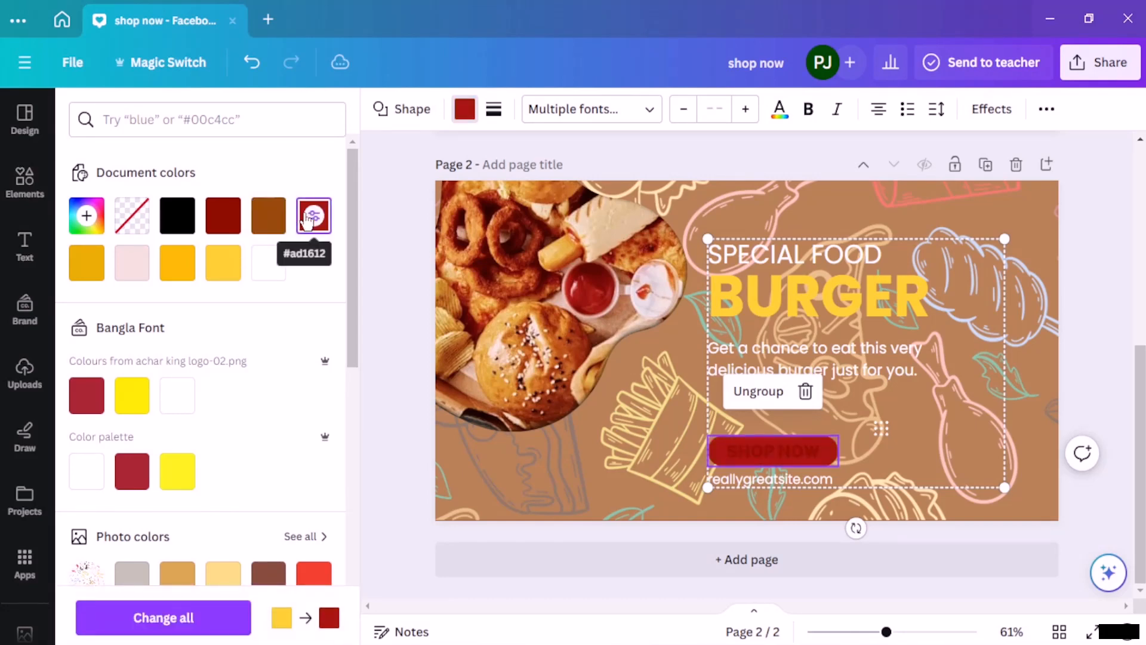
pyautogui.click(671, 488)
# Change the SHOP NOW button's text color to white
pyautogui.click(765, 448)
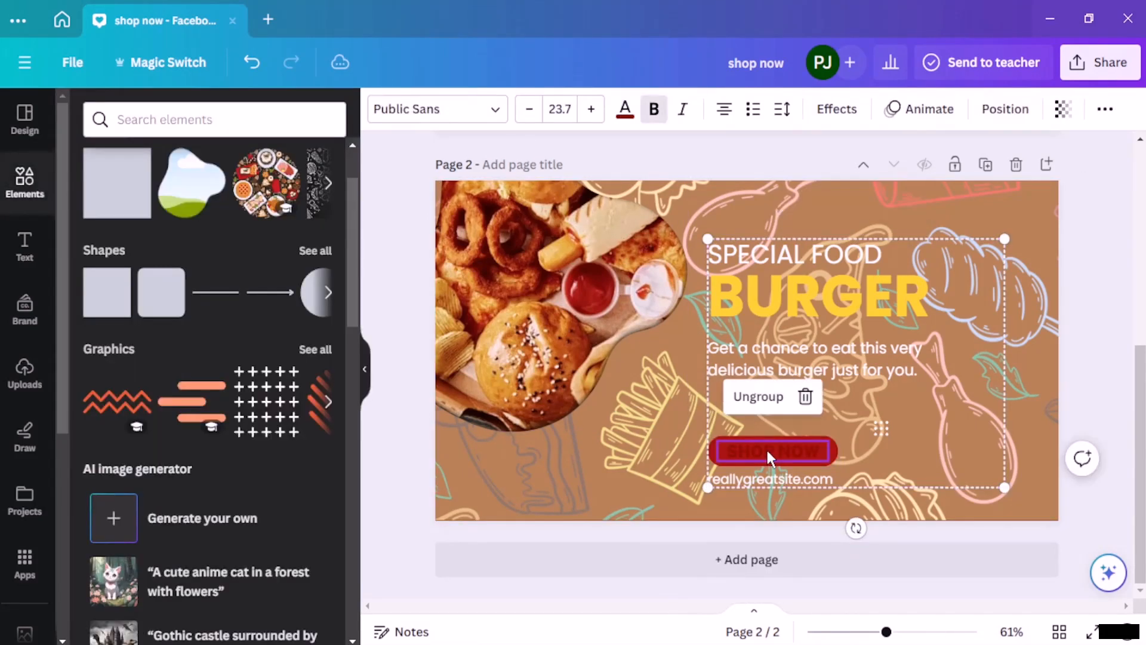
pyautogui.doubleClick(776, 451)
pyautogui.click(623, 111)
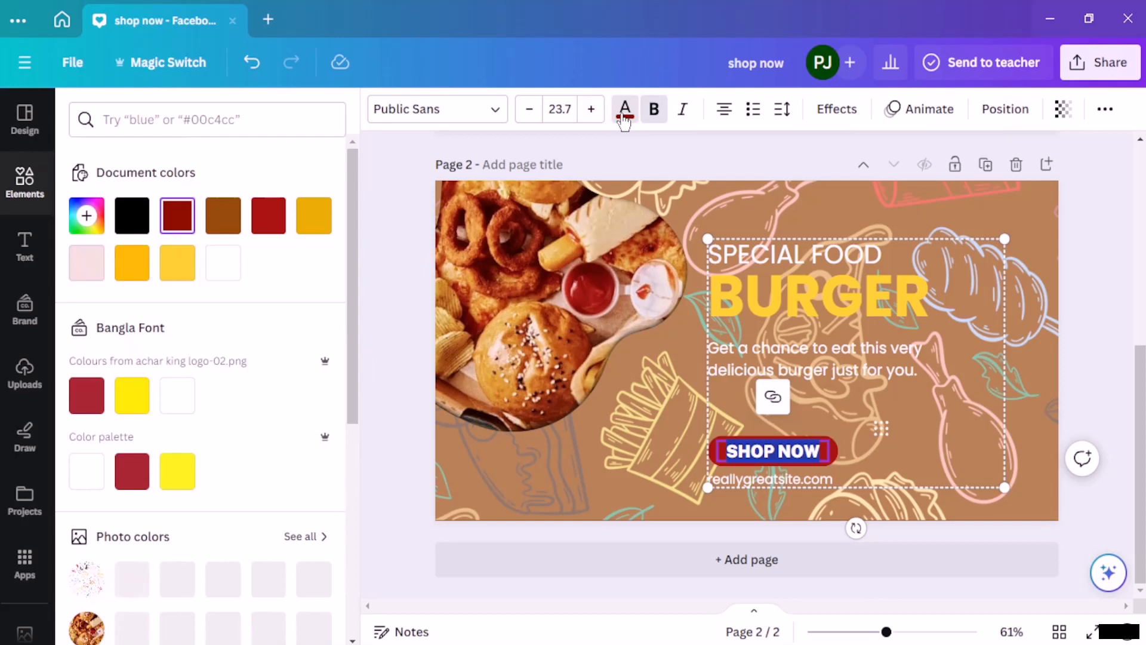
pyautogui.click(222, 262)
pyautogui.click(382, 290)
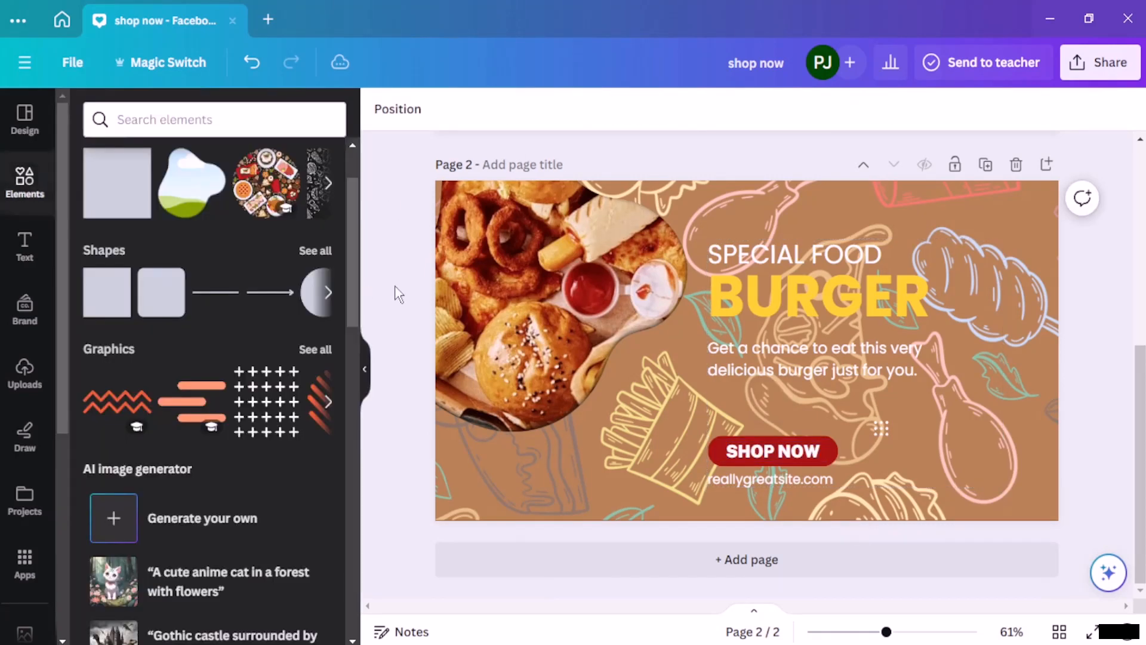
# Color page 2's BURGER heading dark red and shift the whole text group slightly to the right
pyautogui.doubleClick(818, 307)
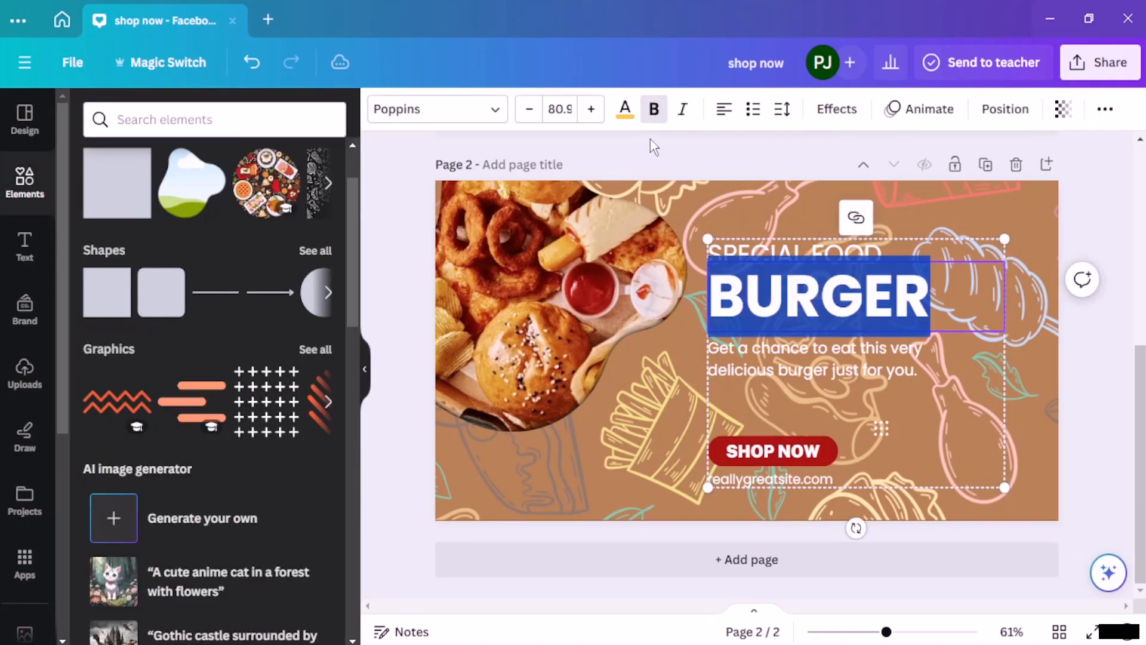
pyautogui.click(623, 111)
pyautogui.click(178, 214)
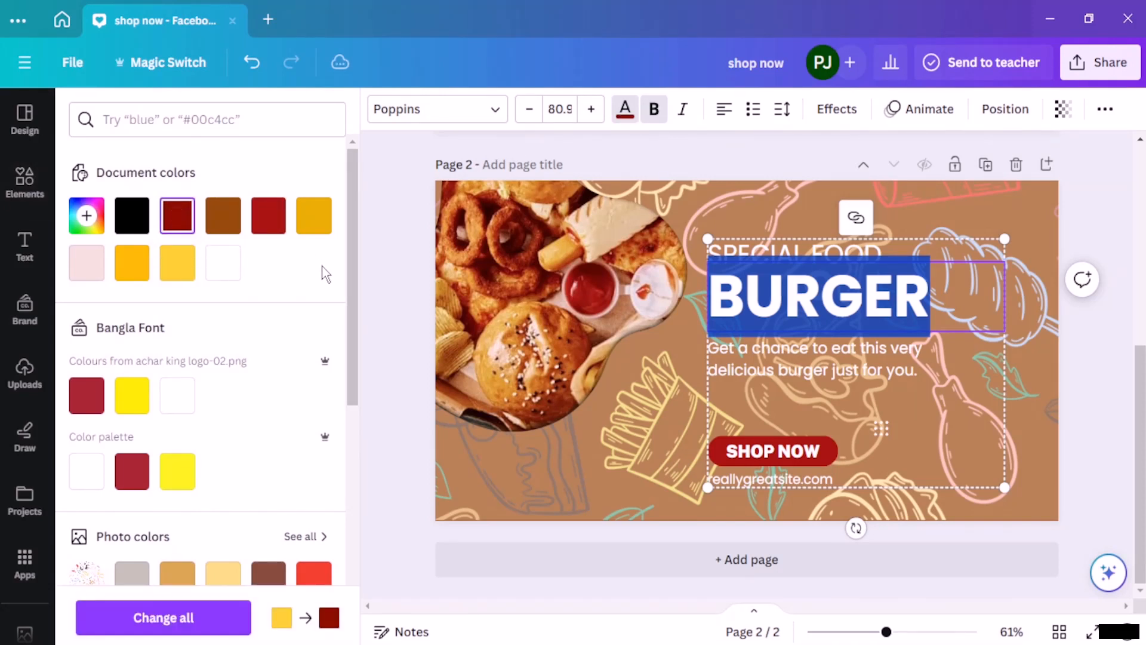
pyautogui.click(385, 278)
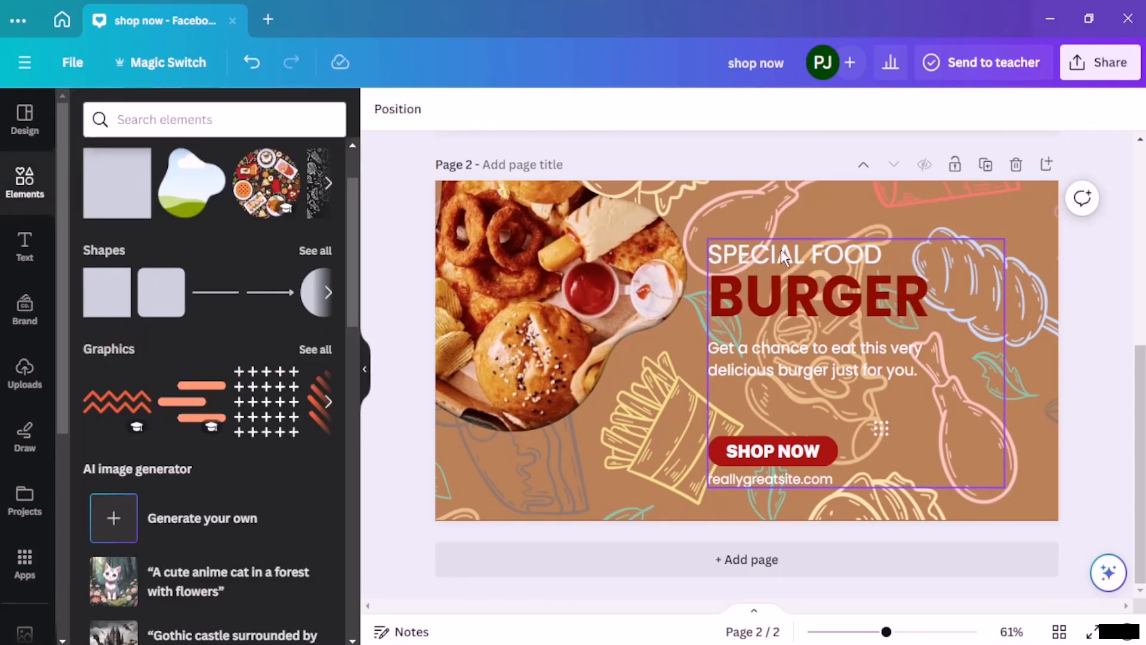
pyautogui.moveTo(781, 251); pyautogui.dragTo(803, 250)
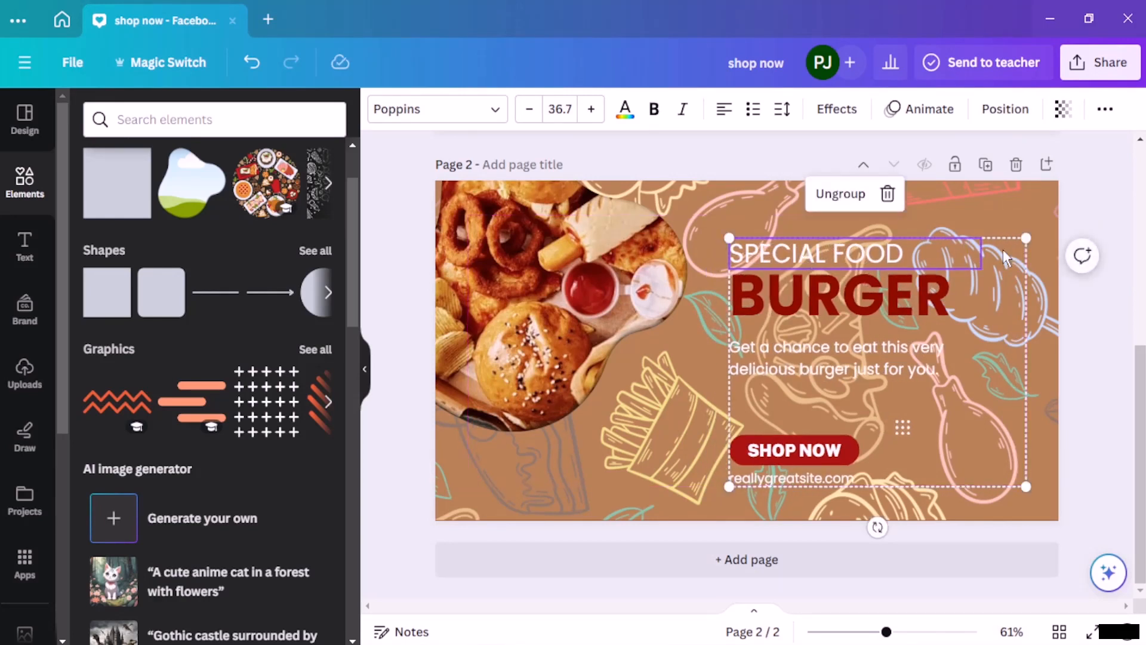
pyautogui.click(1088, 213)
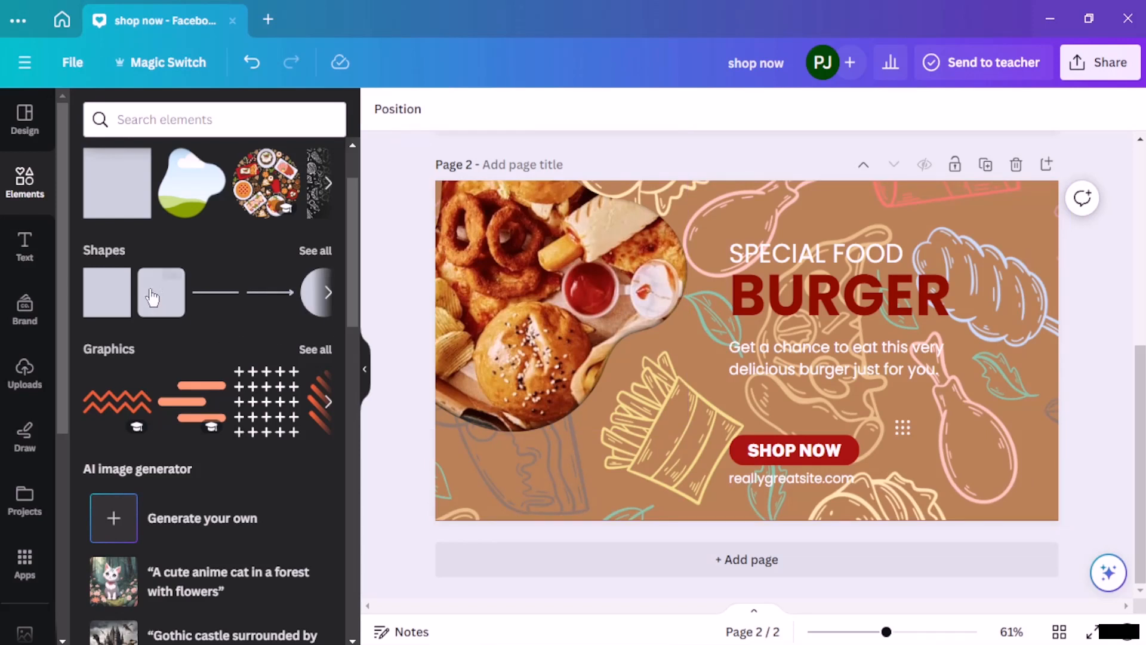
# Open the full shapes collection and browse to the parallelograms near its end
pyautogui.click(324, 251)
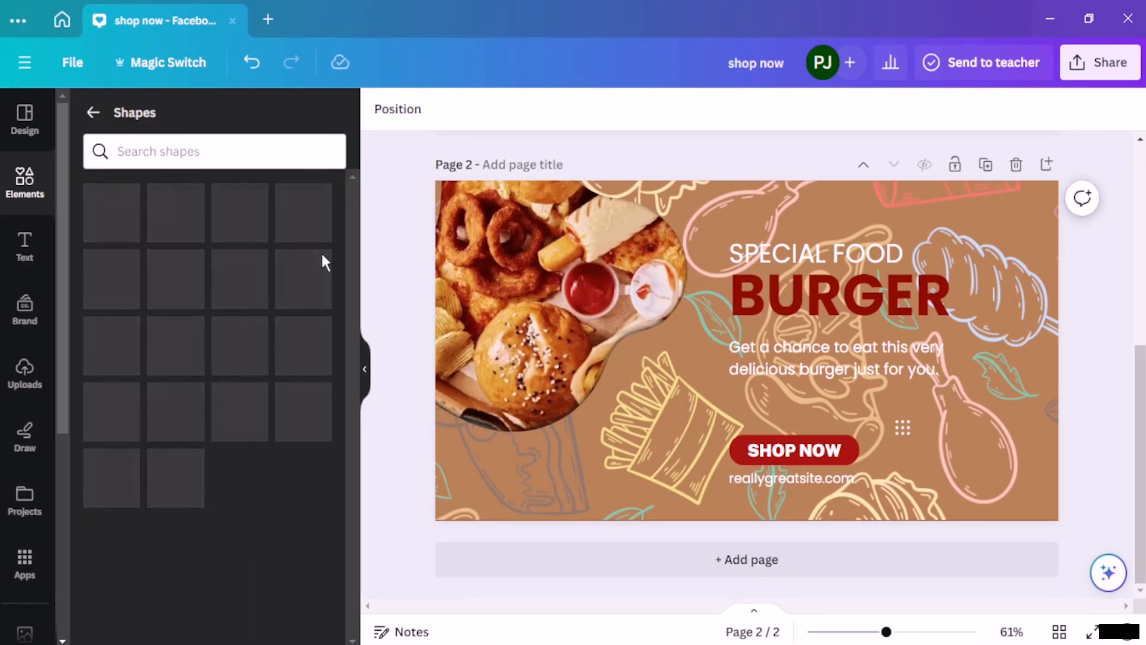
pyautogui.scroll(-5, 227, 307)
pyautogui.scroll(-5, 229, 310)
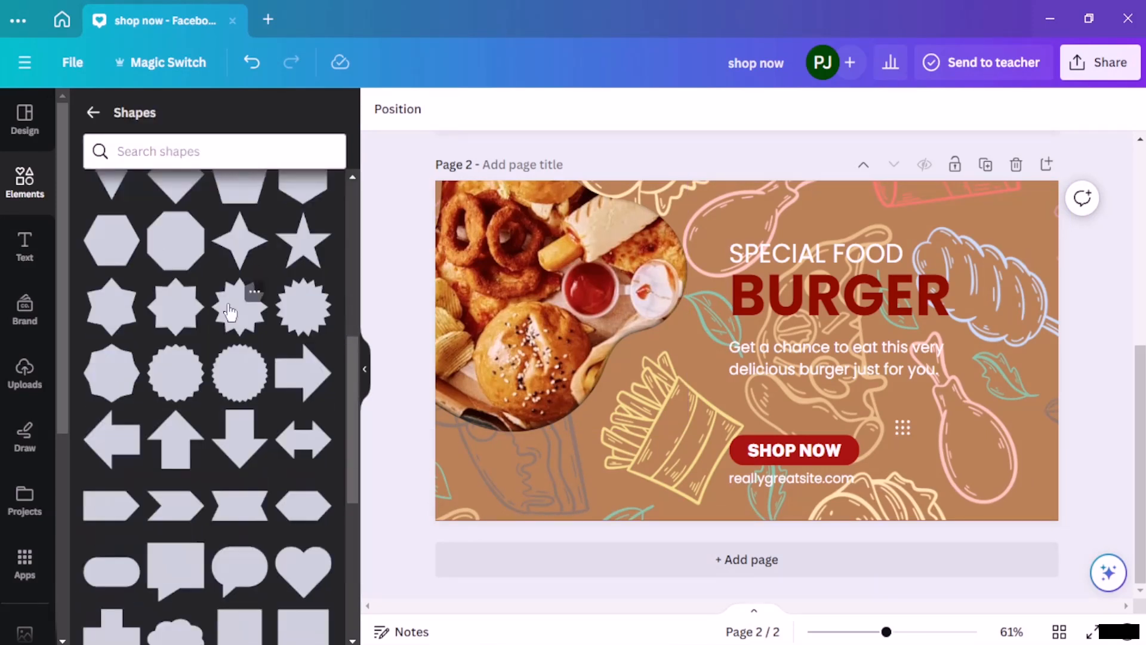
pyautogui.scroll(-1, 224, 471)
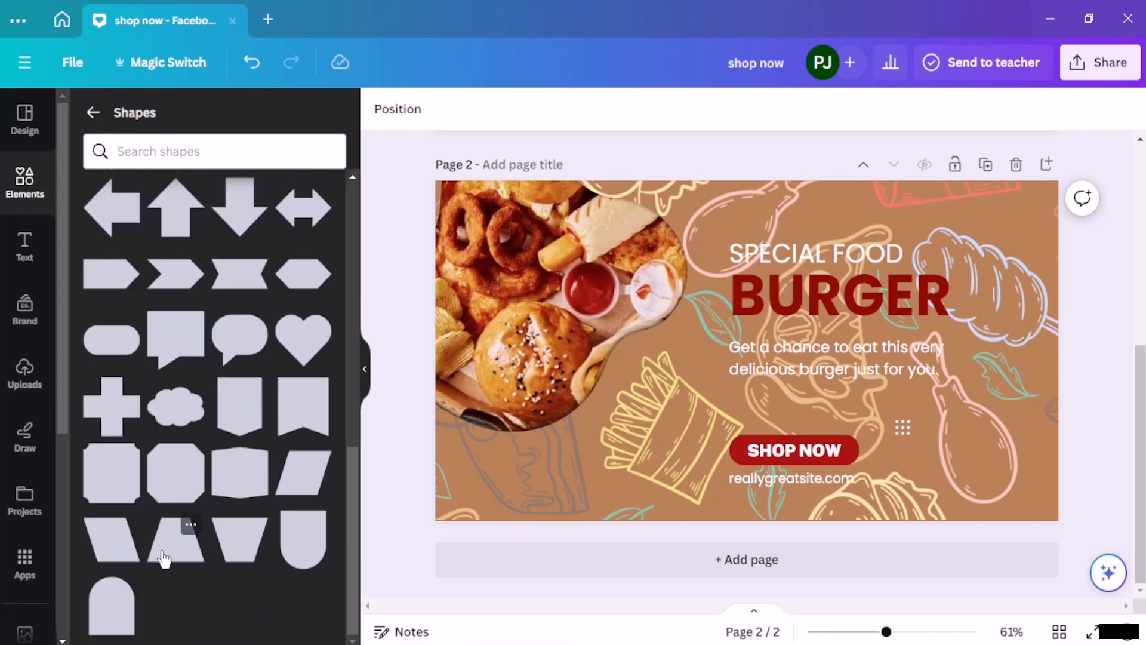
# Try a backward-leaning red parallelogram, about 855 by 641, across the middle of page 2 and remove it
pyautogui.click(123, 560)
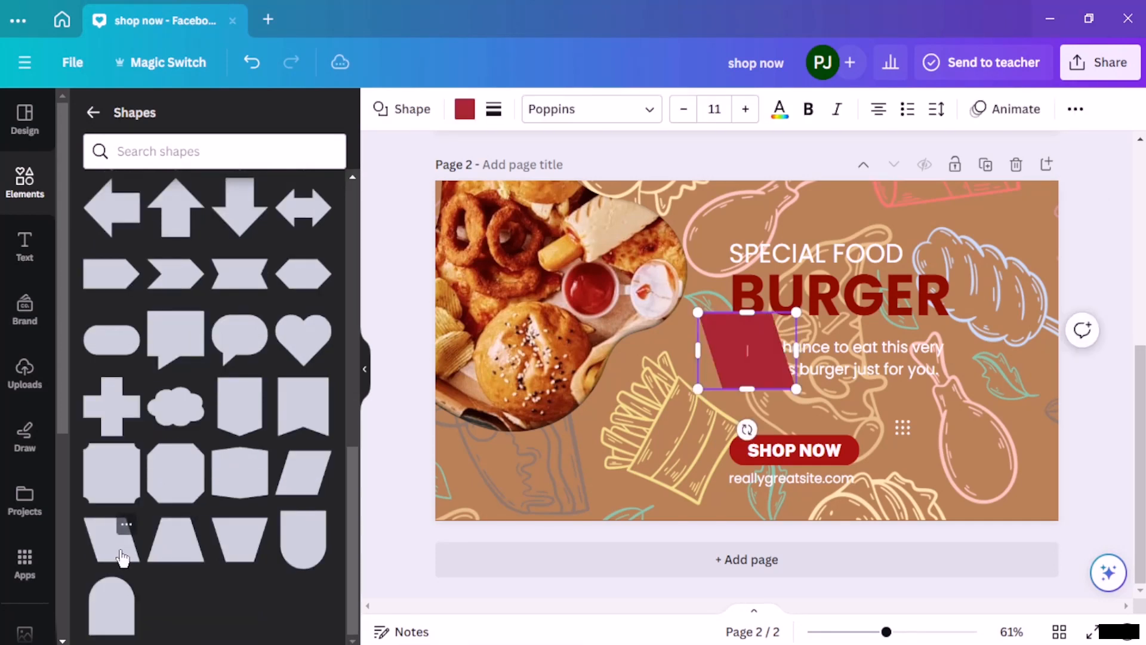
pyautogui.moveTo(794, 388); pyautogui.dragTo(972, 527)
pyautogui.moveTo(700, 316); pyautogui.dragTo(566, 136)
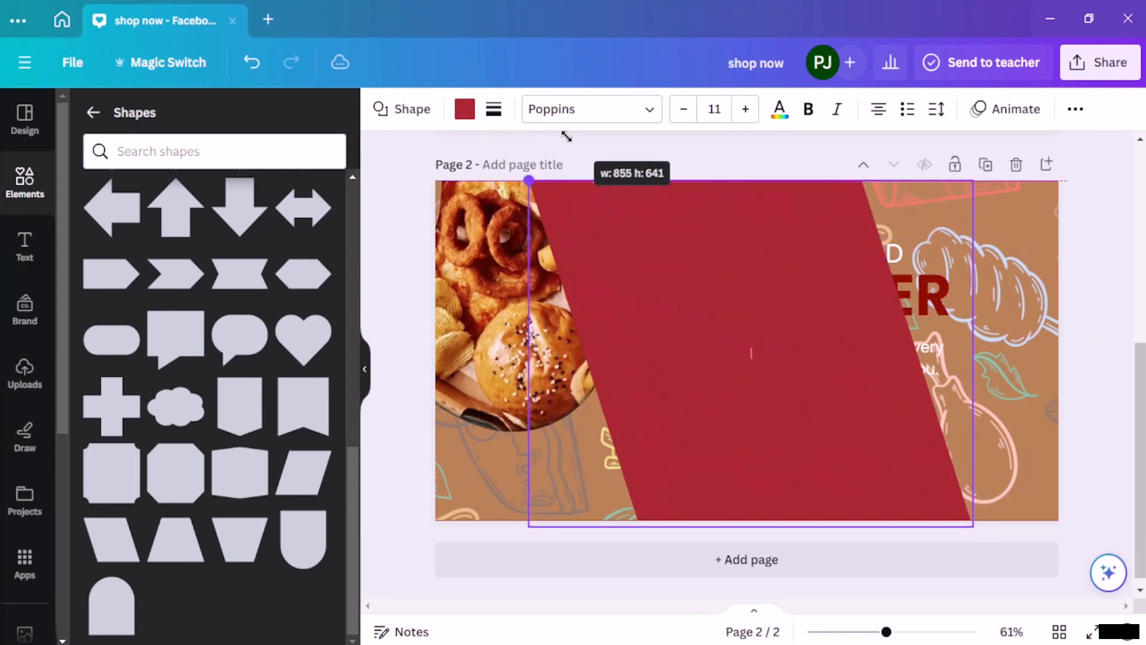
pyautogui.click(1074, 108)
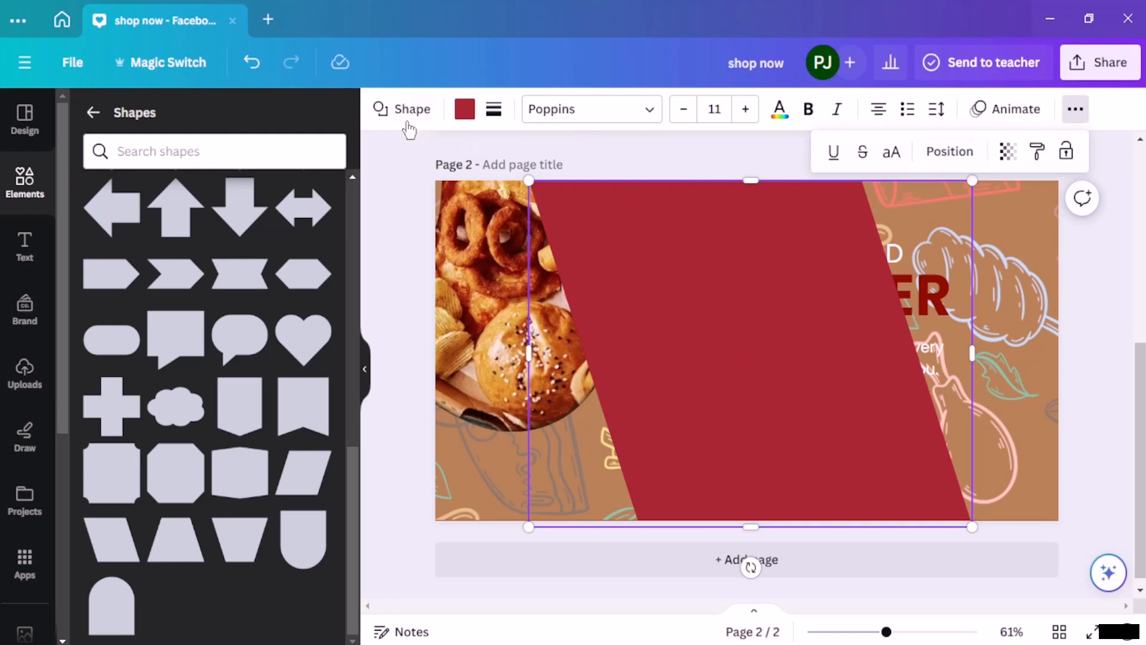
pyautogui.click(791, 313)
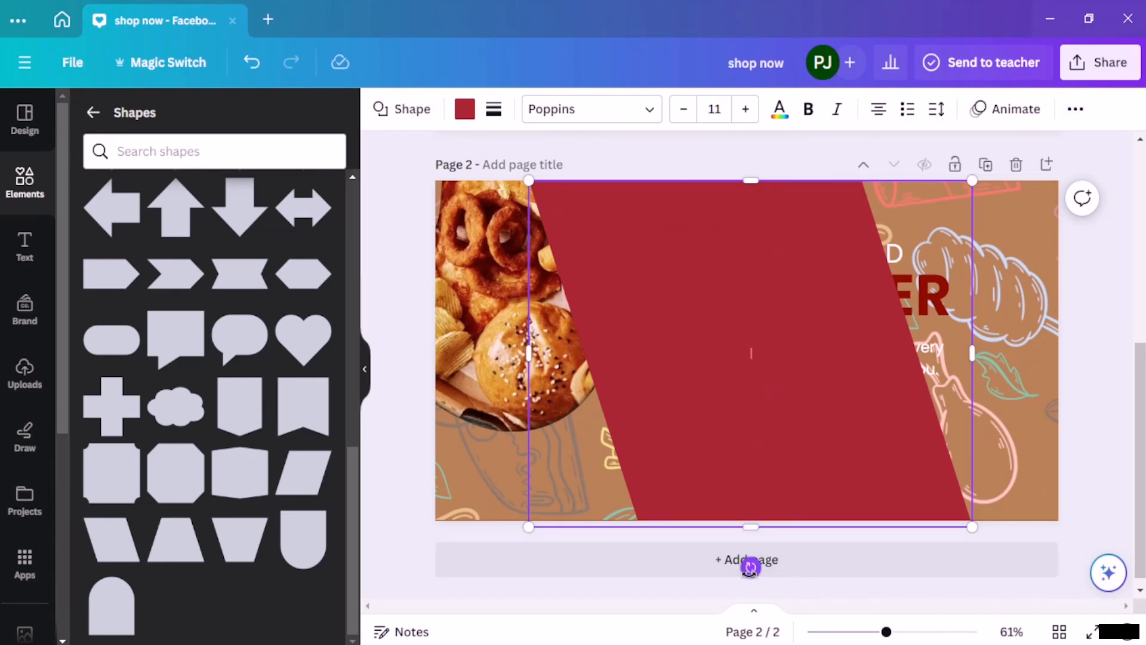
pyautogui.click(390, 209)
pyautogui.click(713, 304)
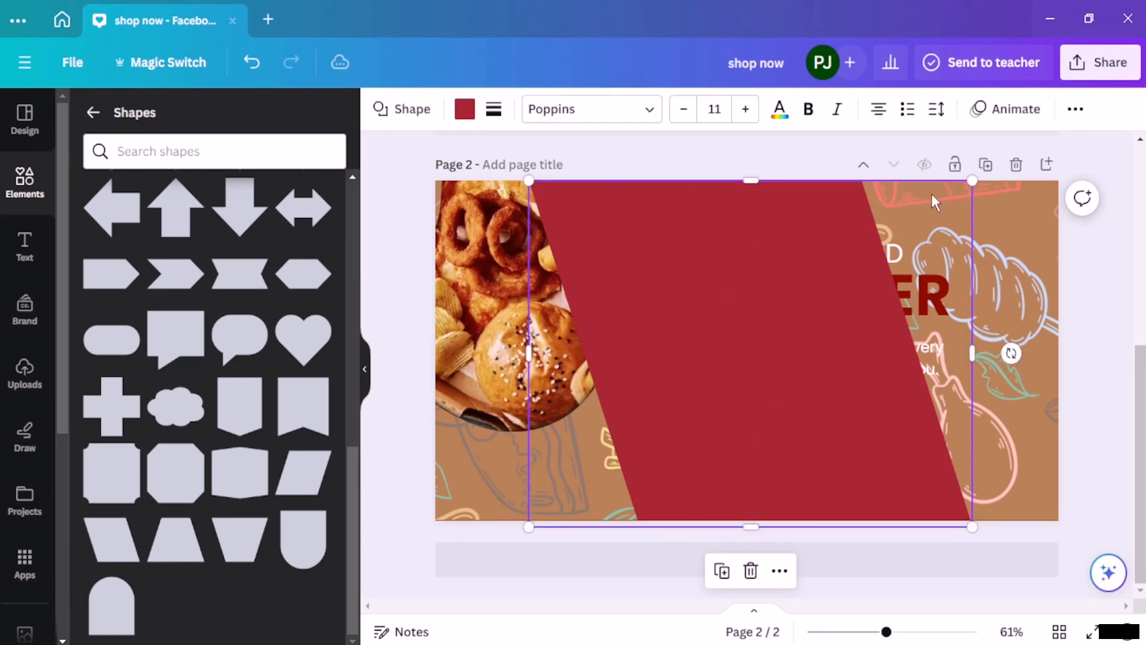
pyautogui.click(1076, 110)
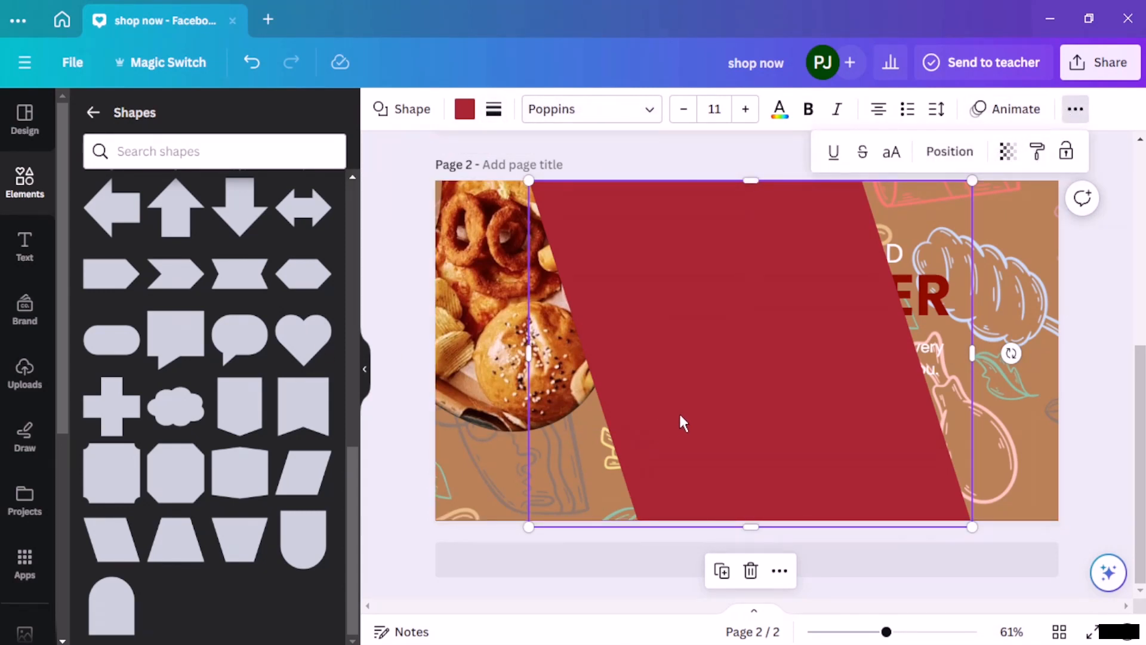
pyautogui.press('Delete')
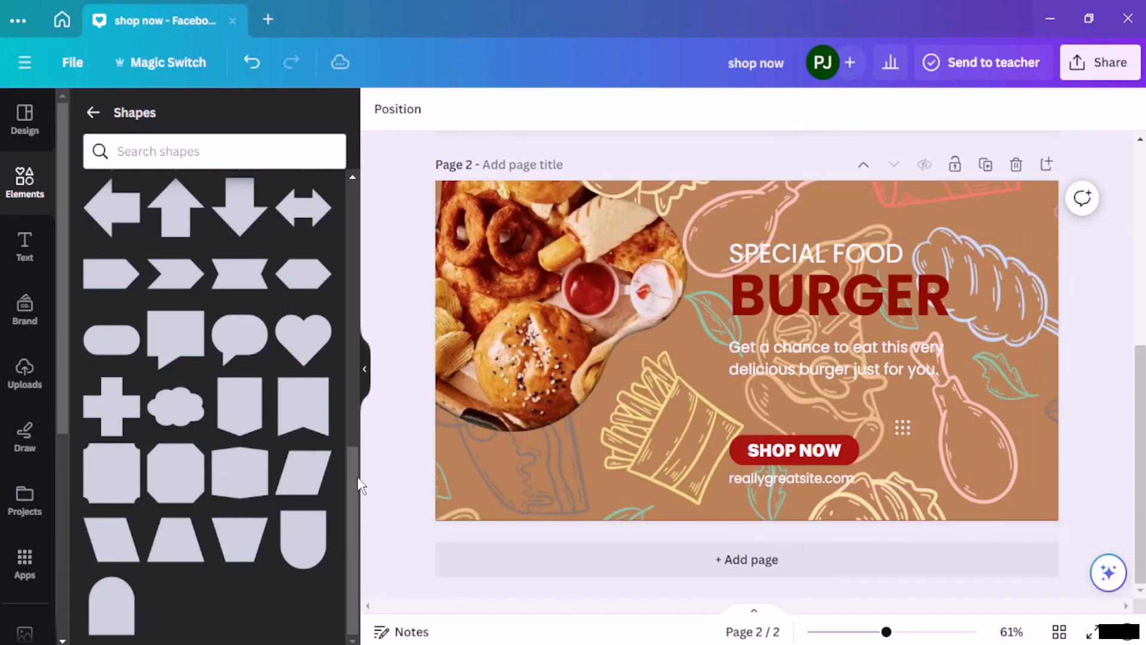
# Add a forward-leaning parallelogram to page 2, enlarged past the page height and covering the right part behind the text area
pyautogui.click(310, 468)
pyautogui.moveTo(796, 311); pyautogui.dragTo(1027, 132)
pyautogui.moveTo(696, 389); pyautogui.dragTo(529, 556)
pyautogui.moveTo(669, 443); pyautogui.dragTo(746, 449)
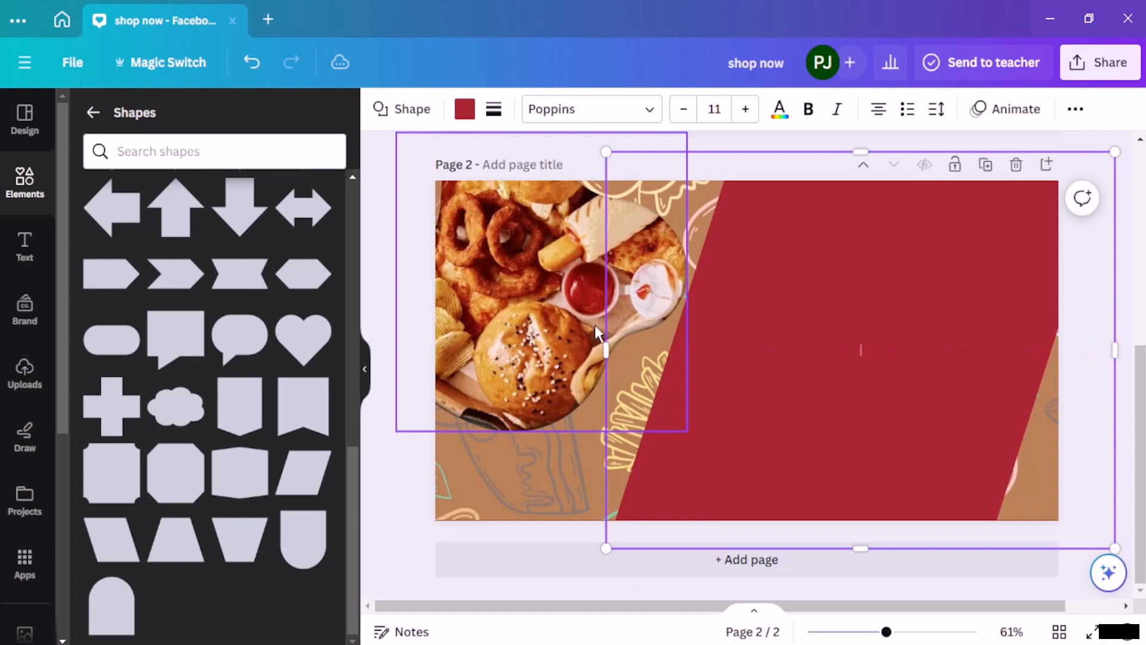
# Move the parallelogram's layer below the text group and the food photo
pyautogui.click(1074, 109)
pyautogui.click(971, 152)
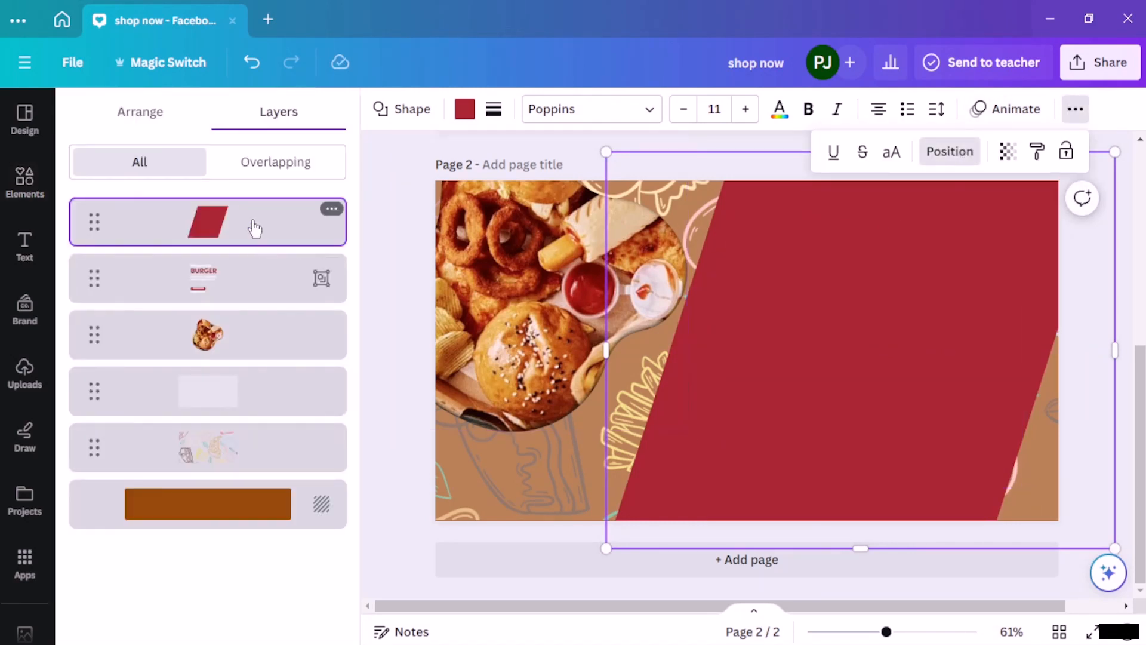
pyautogui.moveTo(251, 225); pyautogui.dragTo(258, 370)
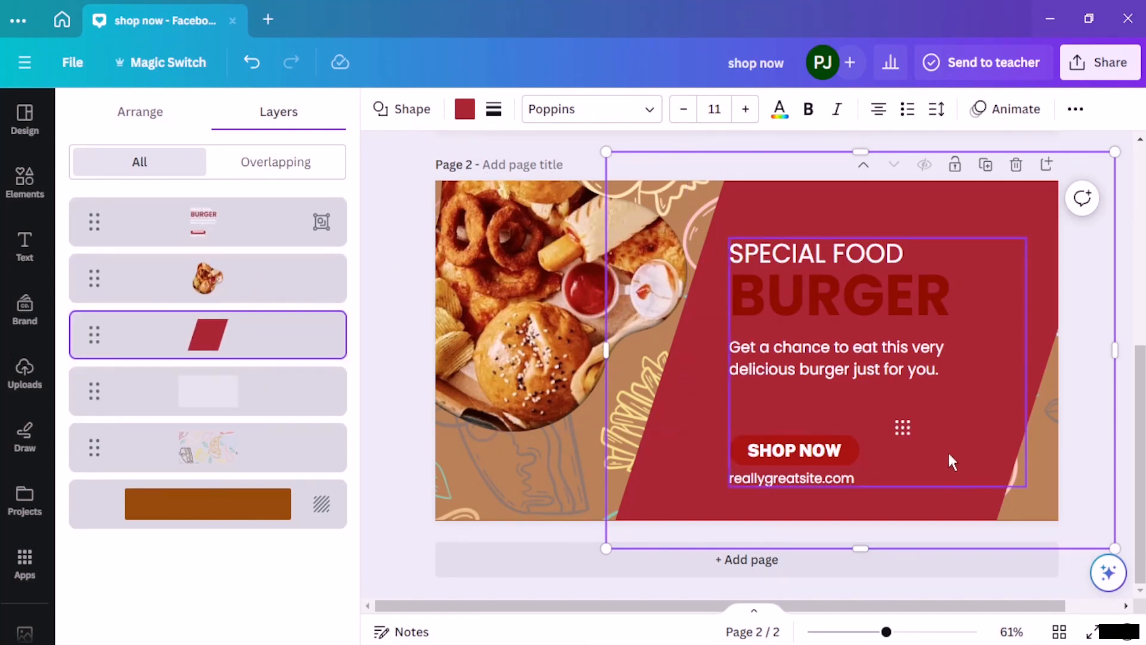
# Recolor the parallelogram, trying yellow #ffd22f and orange, and settle on the light tan from the fast-food photo's colors
pyautogui.click(1018, 291)
pyautogui.click(1018, 209)
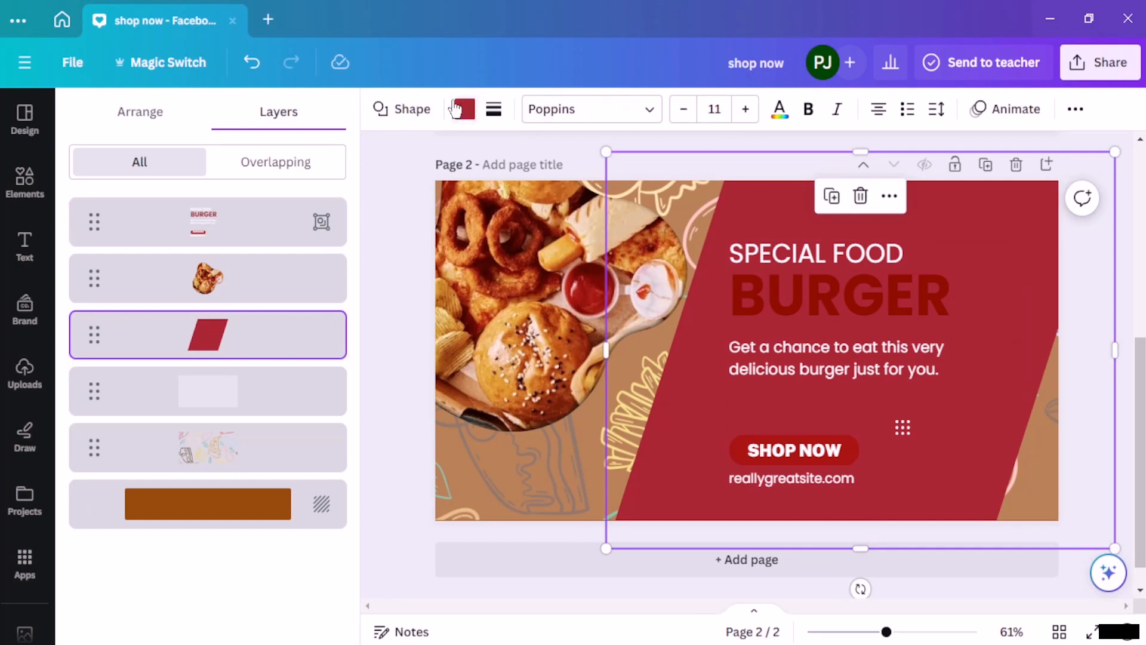
pyautogui.click(463, 109)
pyautogui.click(268, 263)
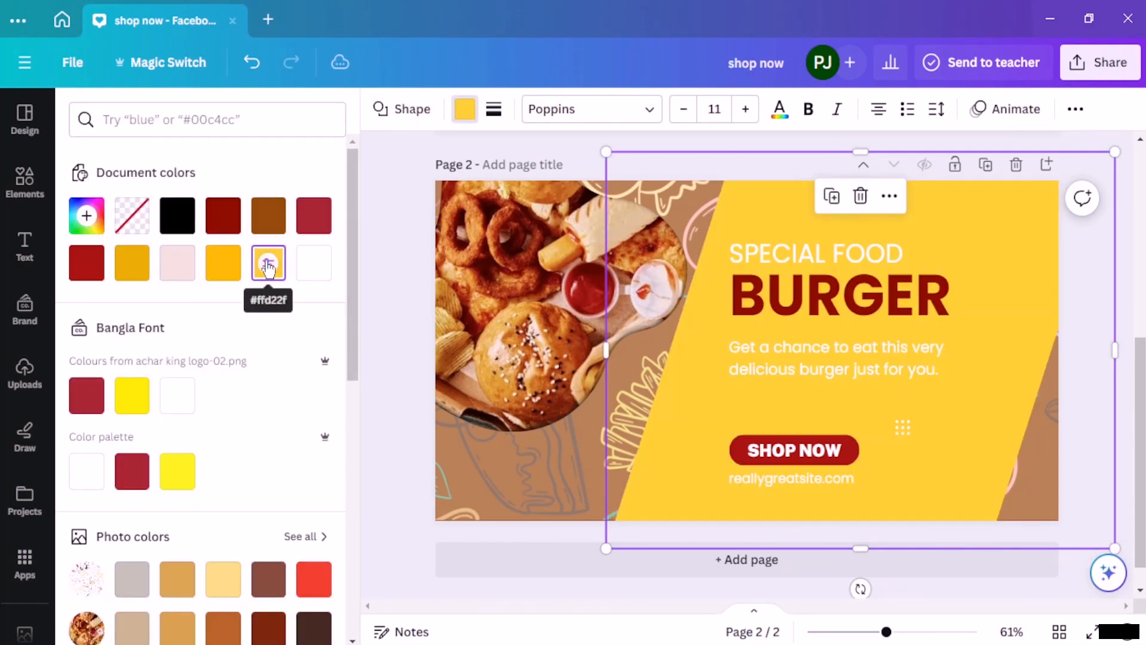
pyautogui.click(225, 263)
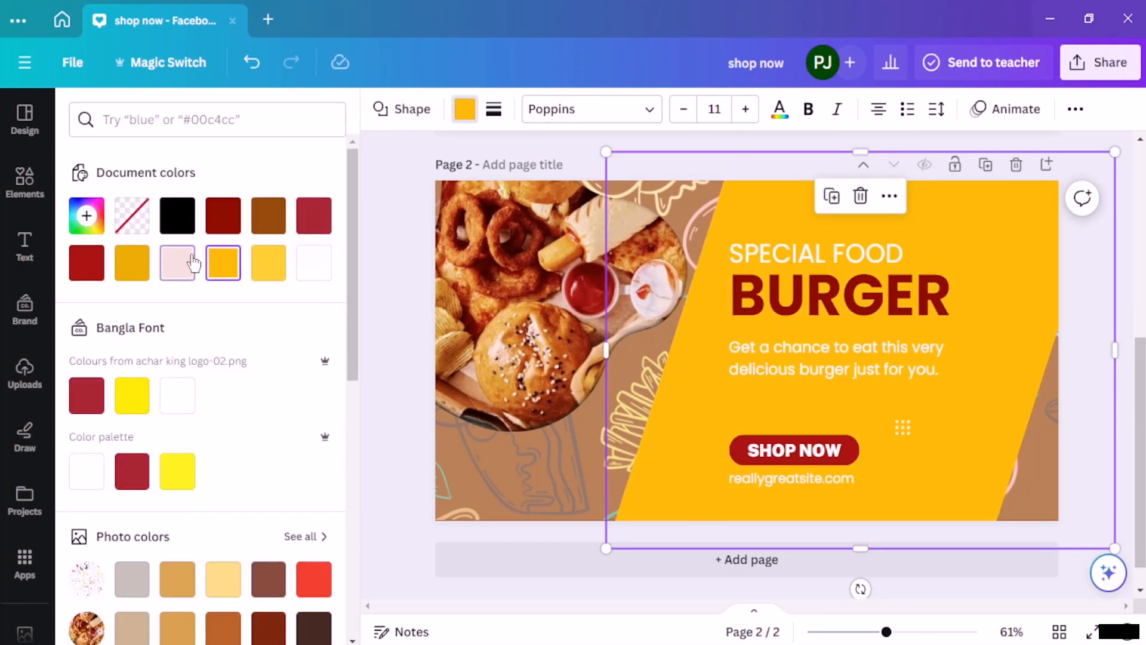
pyautogui.click(177, 262)
pyautogui.scroll(-2, 192, 269)
pyautogui.click(132, 491)
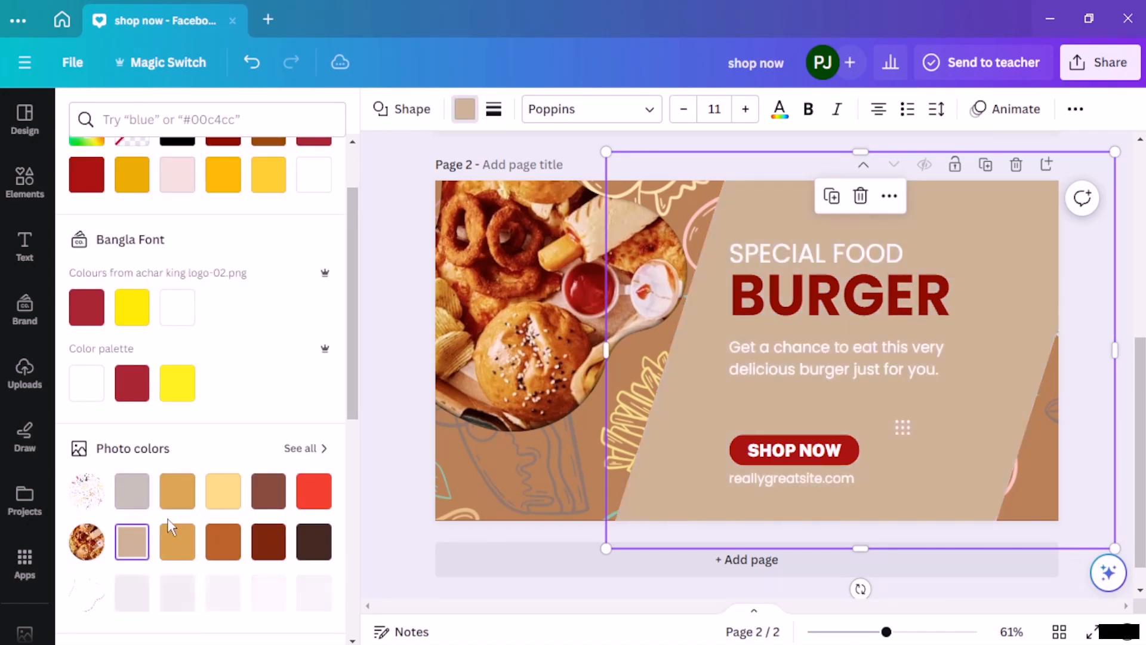
pyautogui.click(391, 293)
pyautogui.click(394, 300)
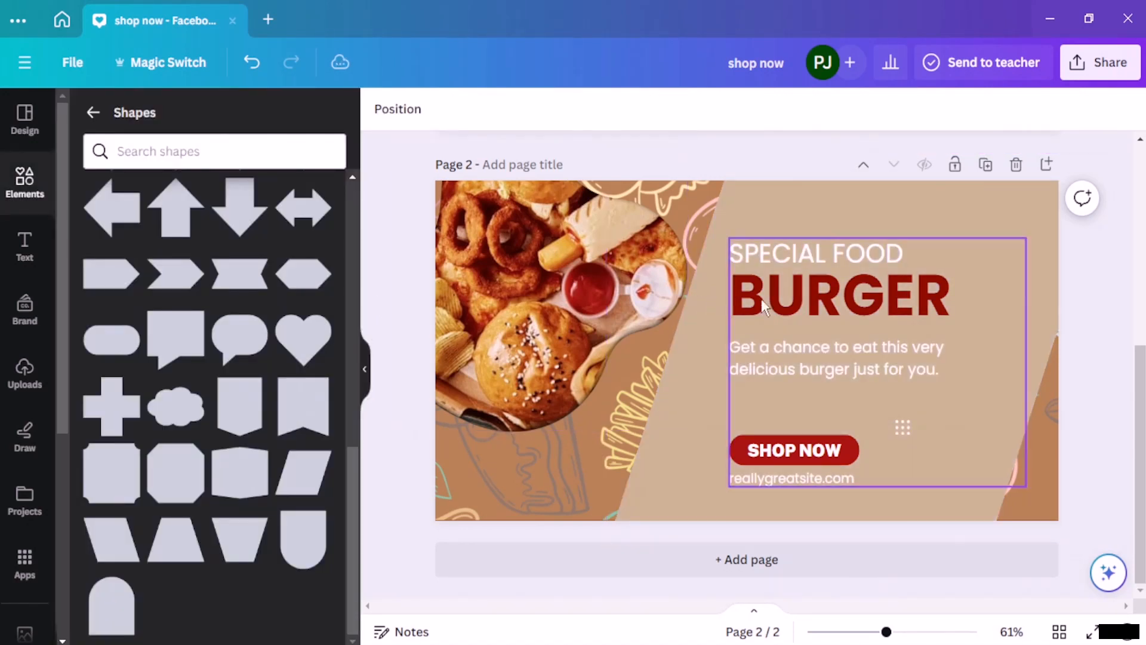
# Copy page 1's dark red zigzag onto page 2, just above the SPECIAL FOOD line
pyautogui.scroll(5, 927, 273)
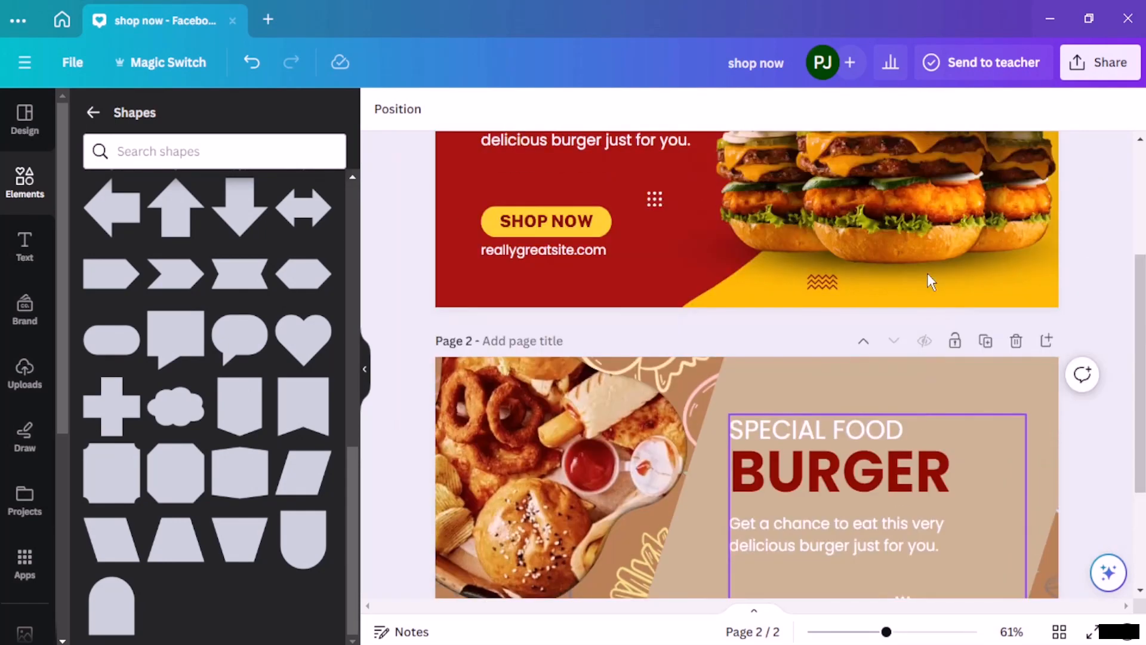
pyautogui.click(811, 369)
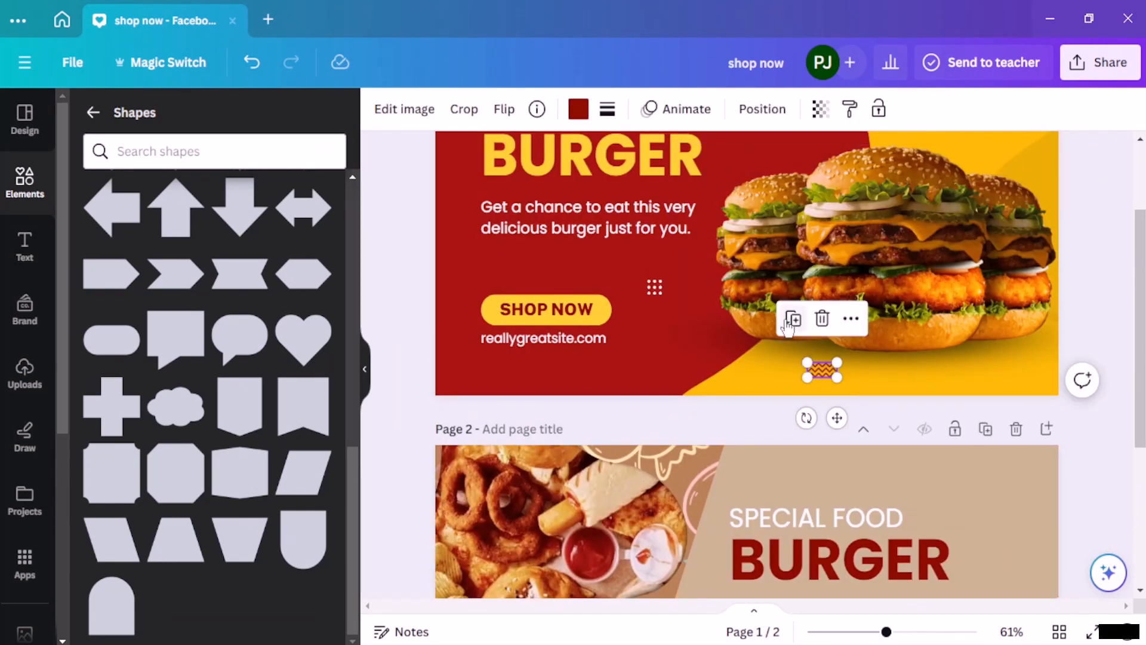
pyautogui.moveTo(838, 383); pyautogui.dragTo(916, 502)
# Duplicate the zigzag at the top of page 1 and move the copy down to page 2
pyautogui.scroll(2, 797, 197)
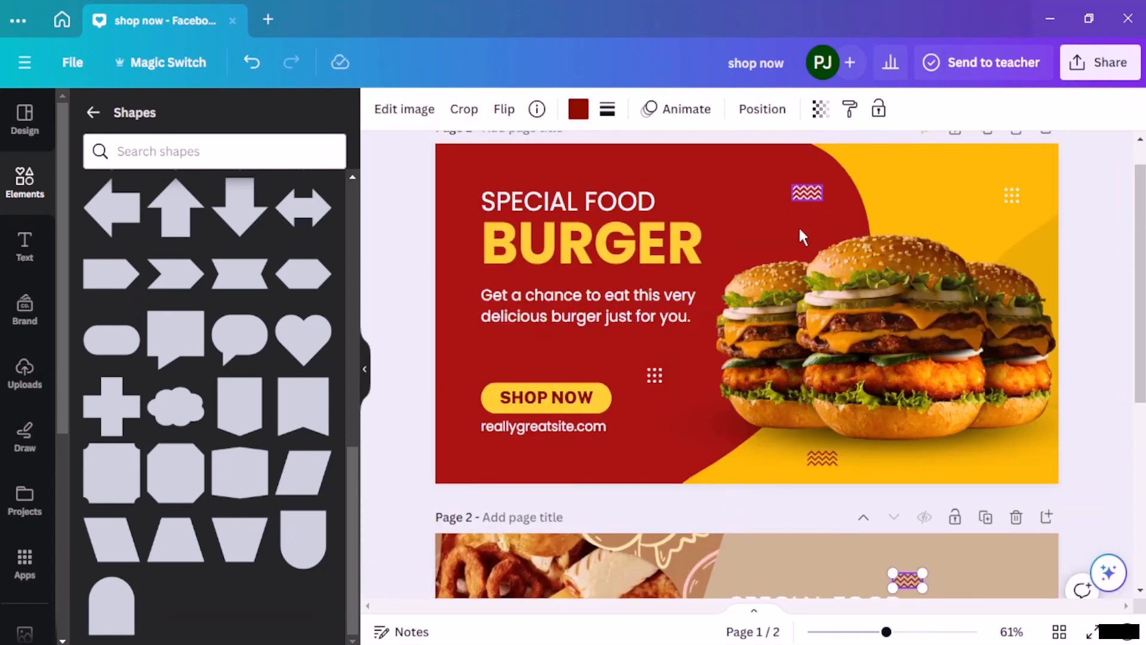
pyautogui.click(813, 193)
pyautogui.click(778, 250)
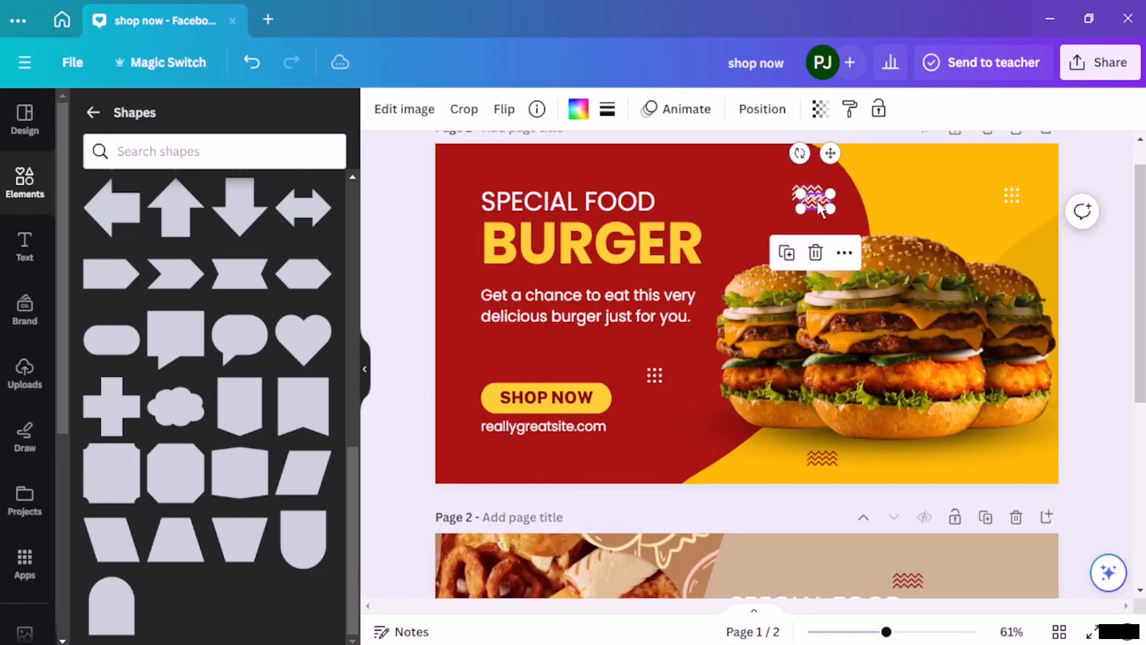
pyautogui.moveTo(820, 207); pyautogui.dragTo(673, 616)
pyautogui.click(827, 427)
pyautogui.scroll(5, 872, 399)
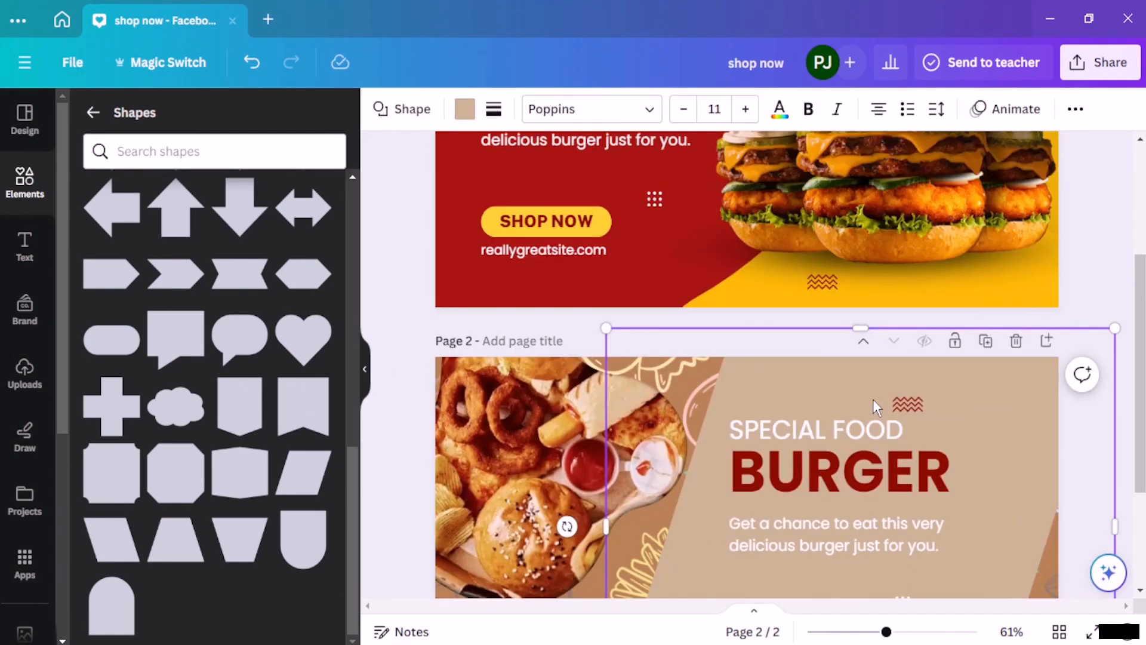
# Duplicate the white dot grid in page 1's upper-right corner and place the copy in page 2's upper-right corner
pyautogui.scroll(-5, 851, 328)
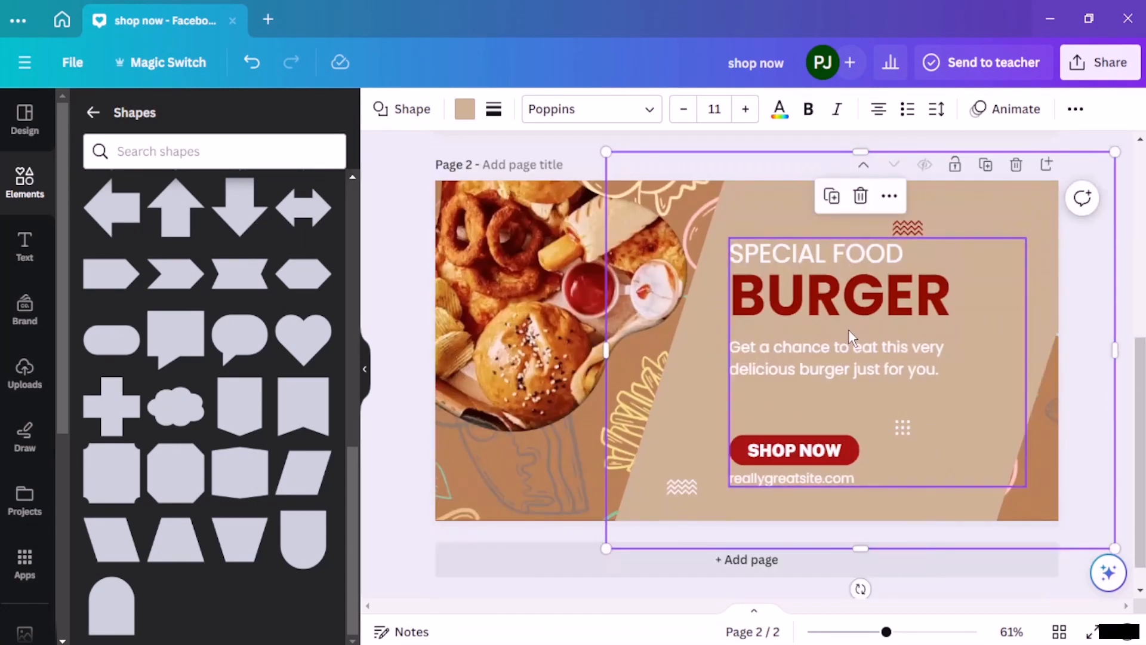
pyautogui.scroll(5, 848, 329)
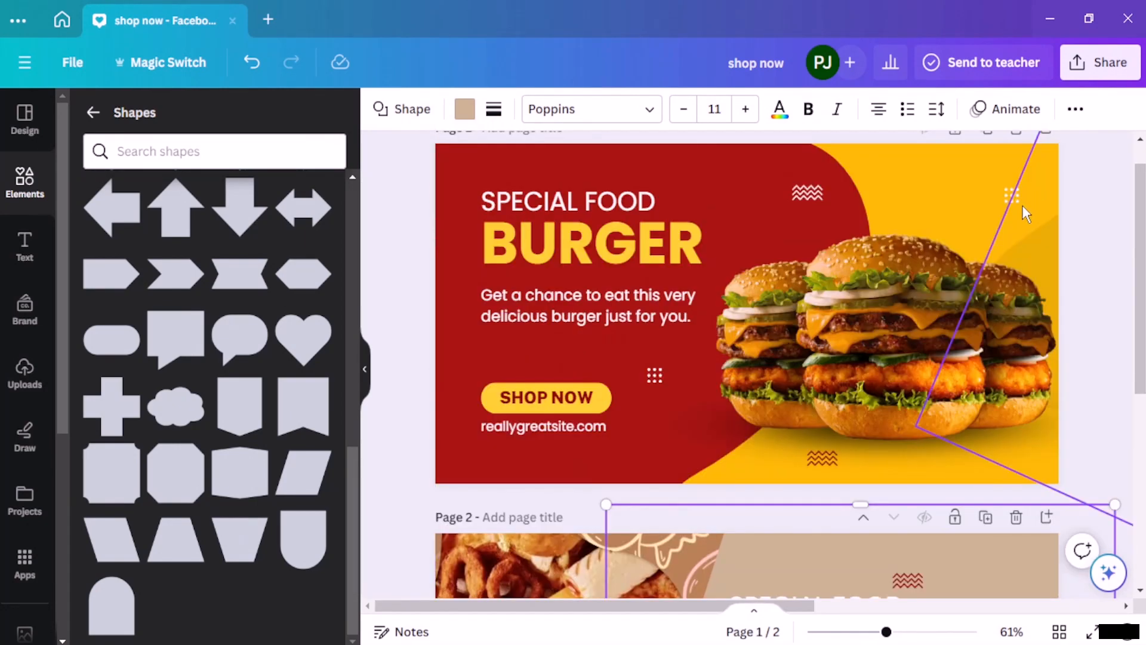
pyautogui.click(1011, 197)
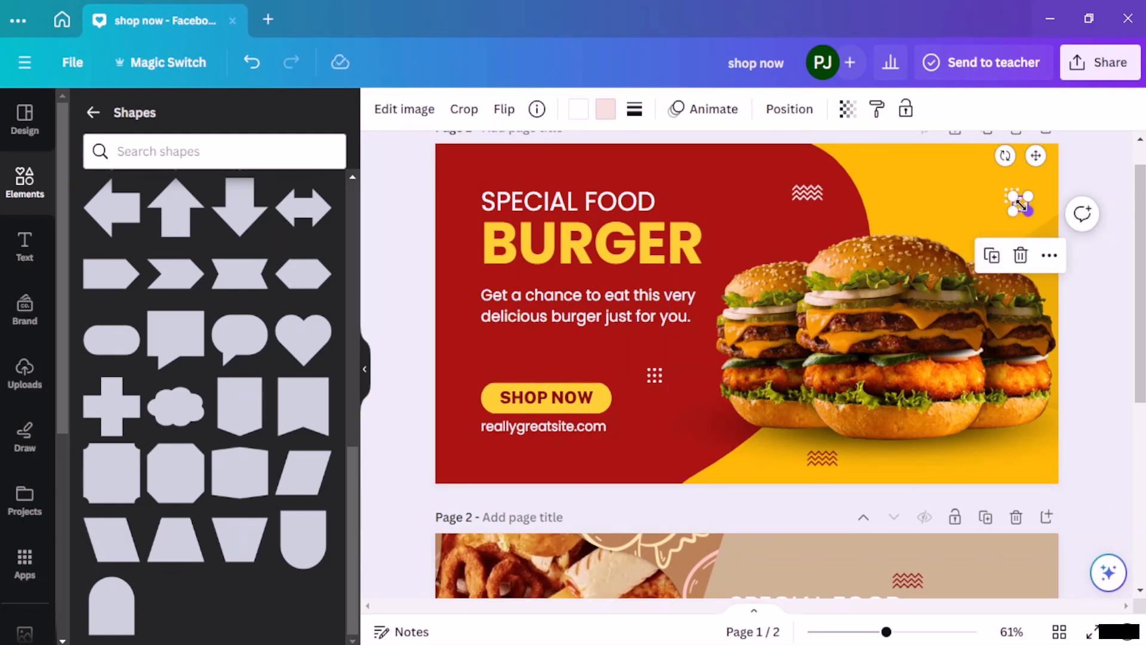
pyautogui.moveTo(1013, 232); pyautogui.dragTo(1005, 550)
pyautogui.click(1072, 355)
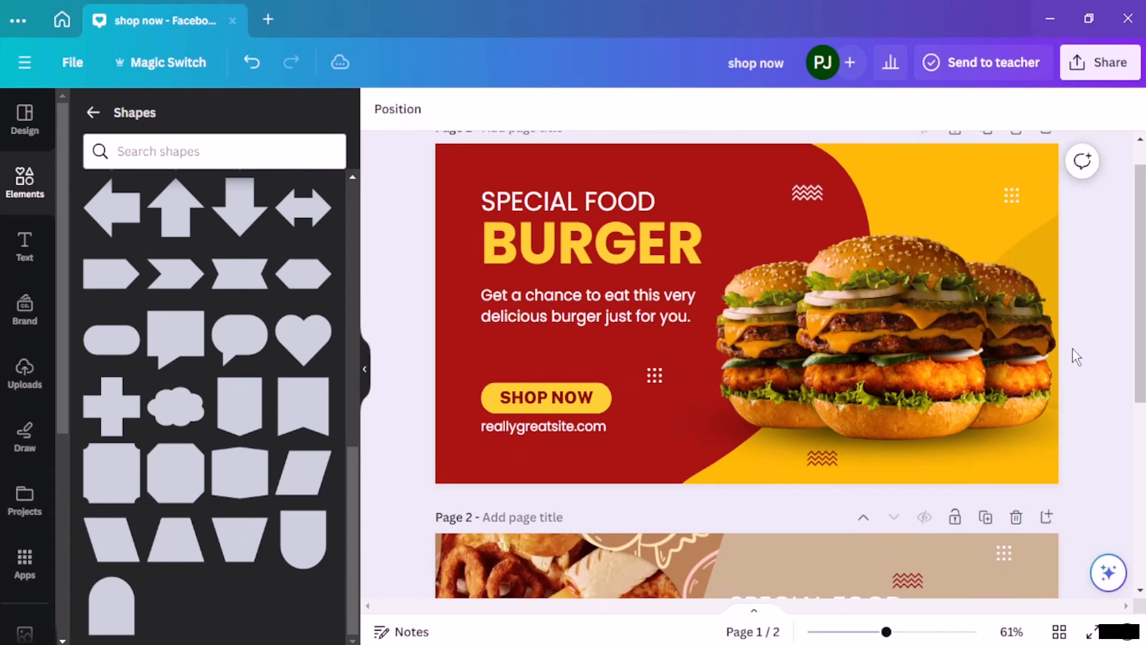
# Compare page 2's layout and accents with the burger design on page 1
pyautogui.scroll(-5, 1077, 354)
pyautogui.scroll(5, 1065, 350)
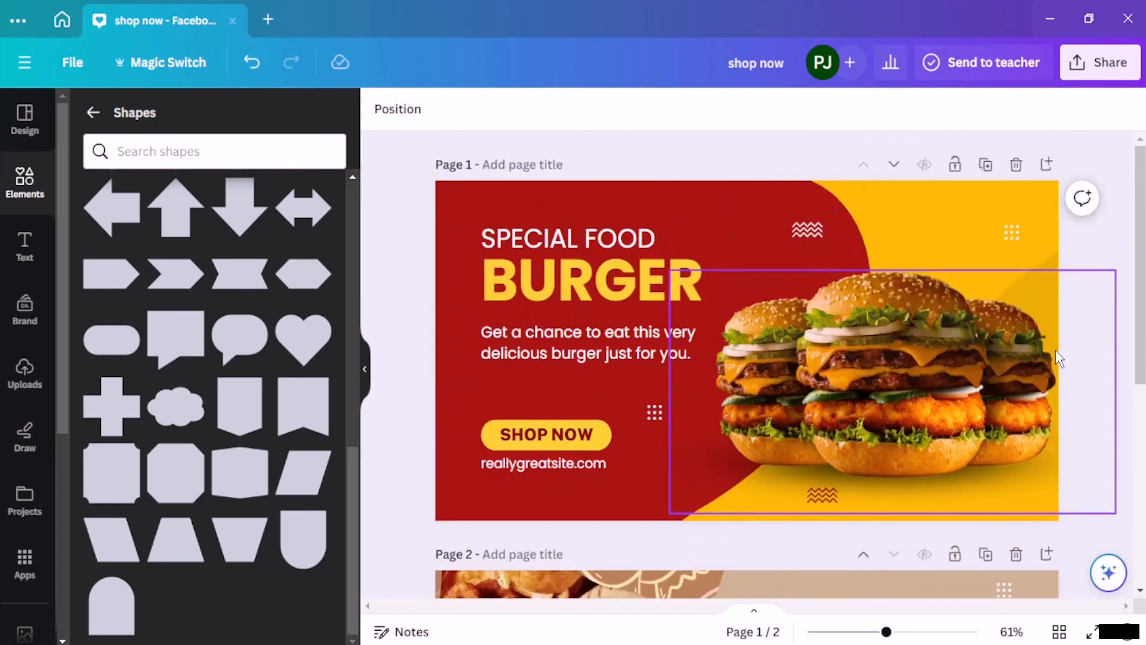
pyautogui.scroll(-4, 1054, 350)
pyautogui.scroll(-2, 1055, 358)
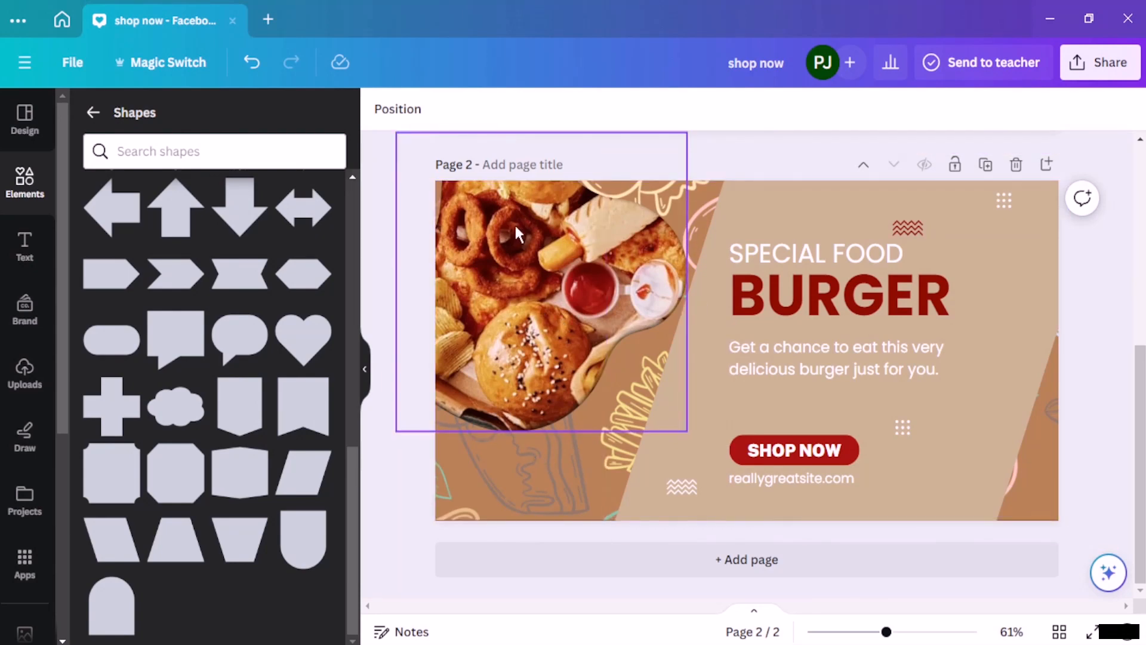
pyautogui.scroll(4, 584, 263)
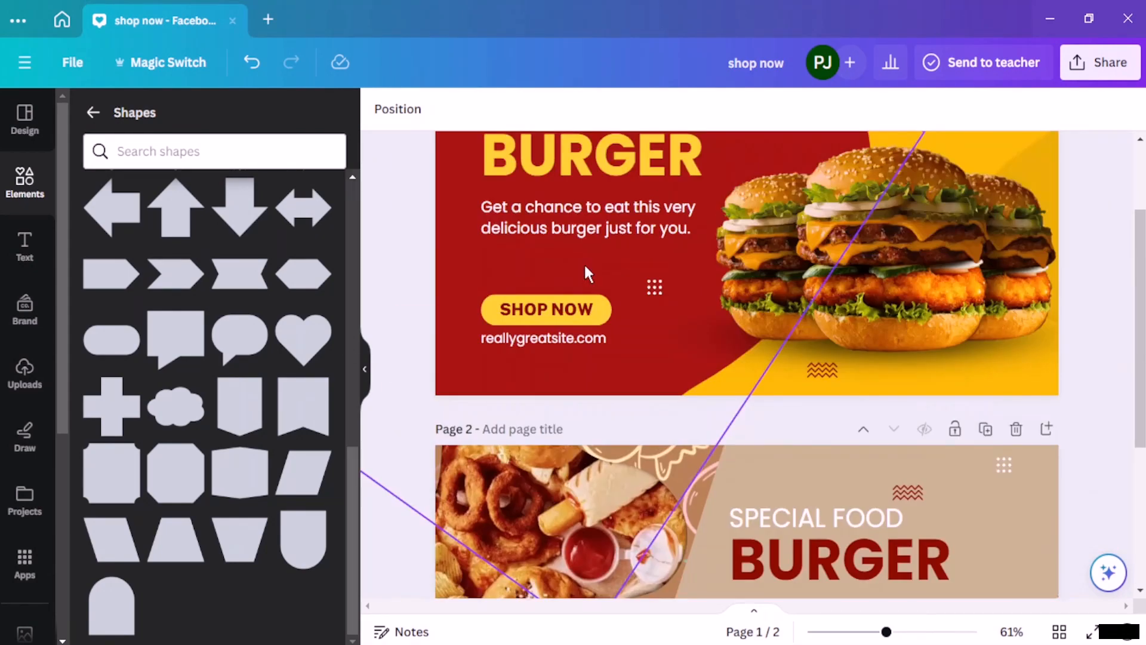
pyautogui.scroll(1, 585, 267)
pyautogui.scroll(-3, 651, 324)
pyautogui.scroll(-2, 794, 362)
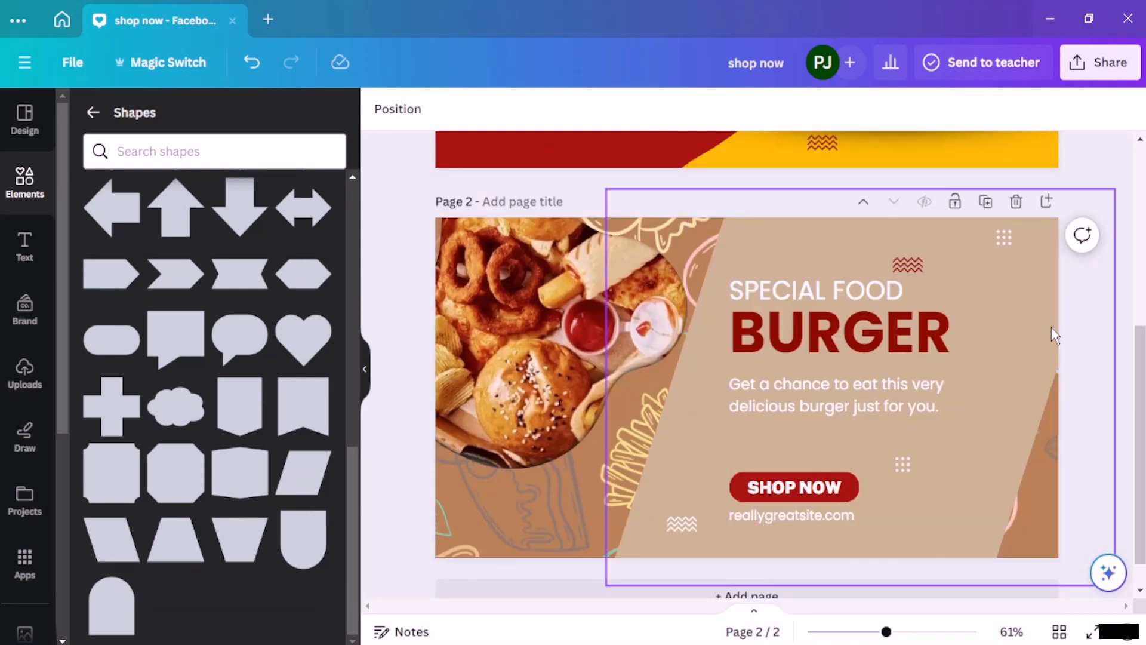
# Duplicate the tan parallelogram on page 2, narrow the copy and align it with the original's right side
pyautogui.click(1039, 311)
pyautogui.click(831, 234)
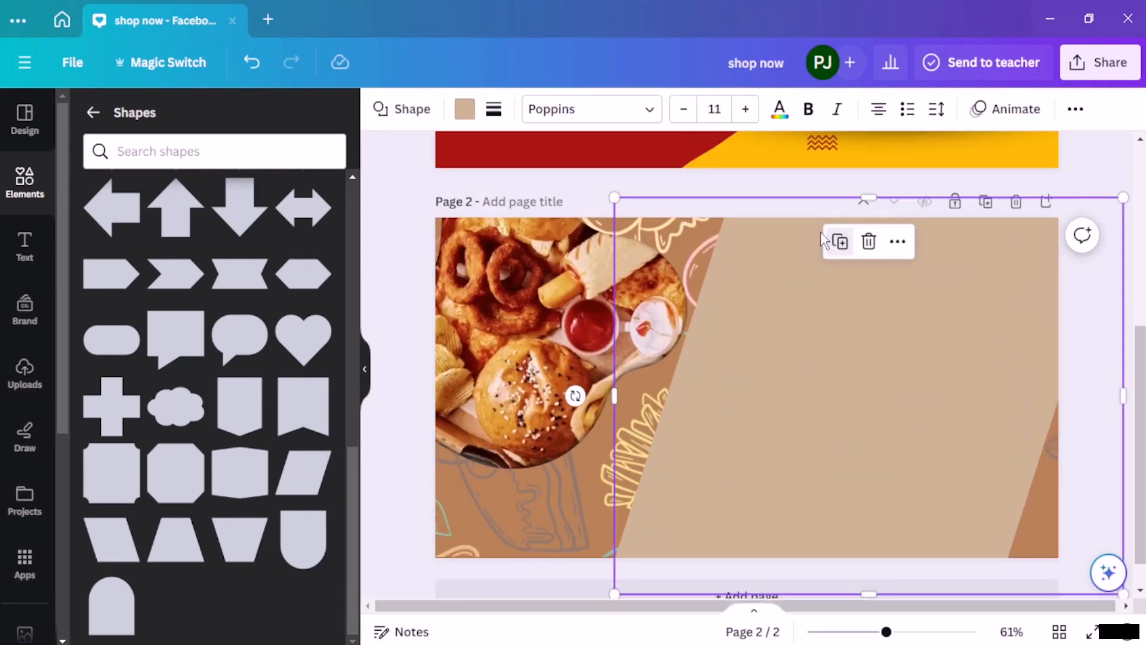
pyautogui.moveTo(1014, 356); pyautogui.dragTo(970, 328)
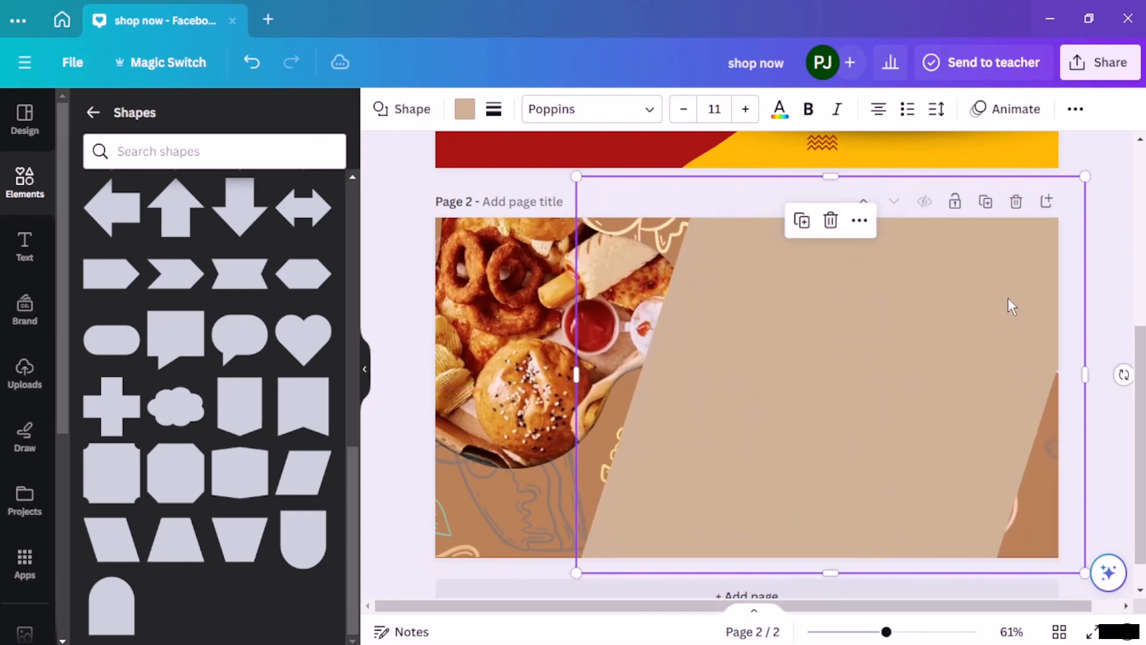
pyautogui.moveTo(1086, 374); pyautogui.dragTo(908, 382)
pyautogui.moveTo(773, 381); pyautogui.dragTo(940, 381)
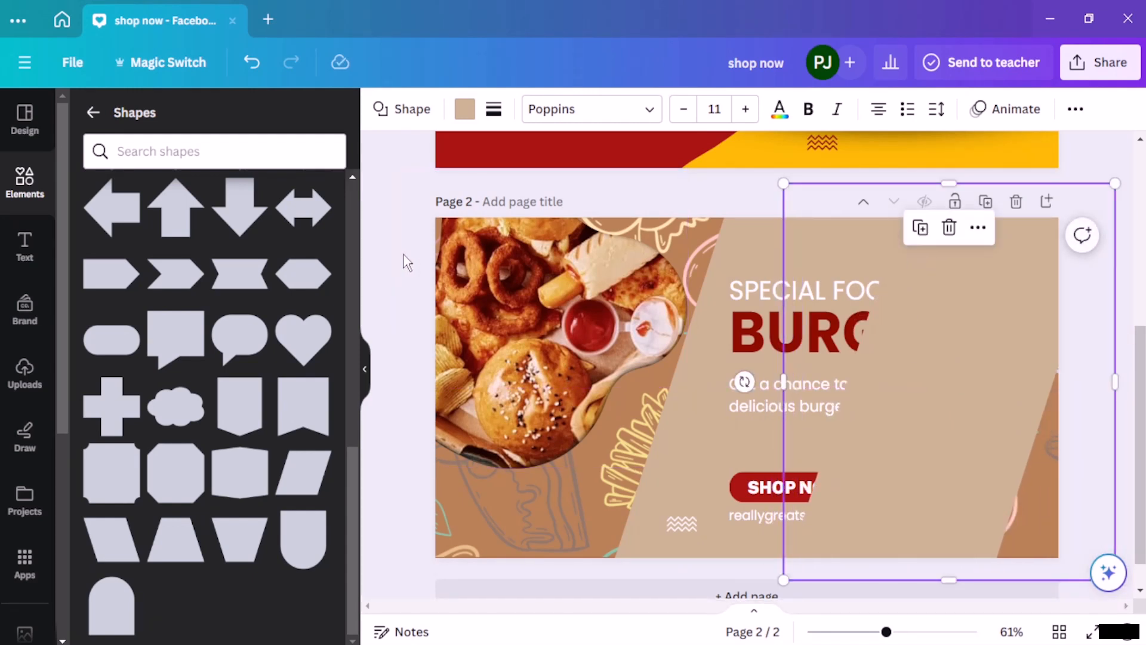
# Darken the narrow parallelogram's fill to #BBA283
pyautogui.click(465, 108)
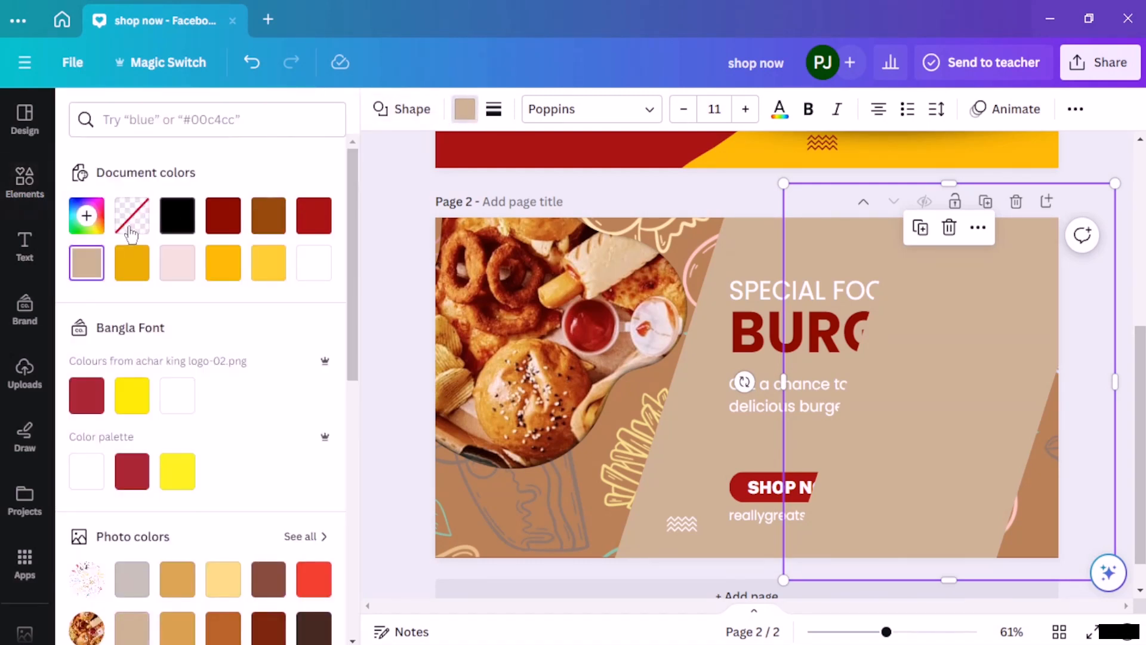
pyautogui.click(86, 215)
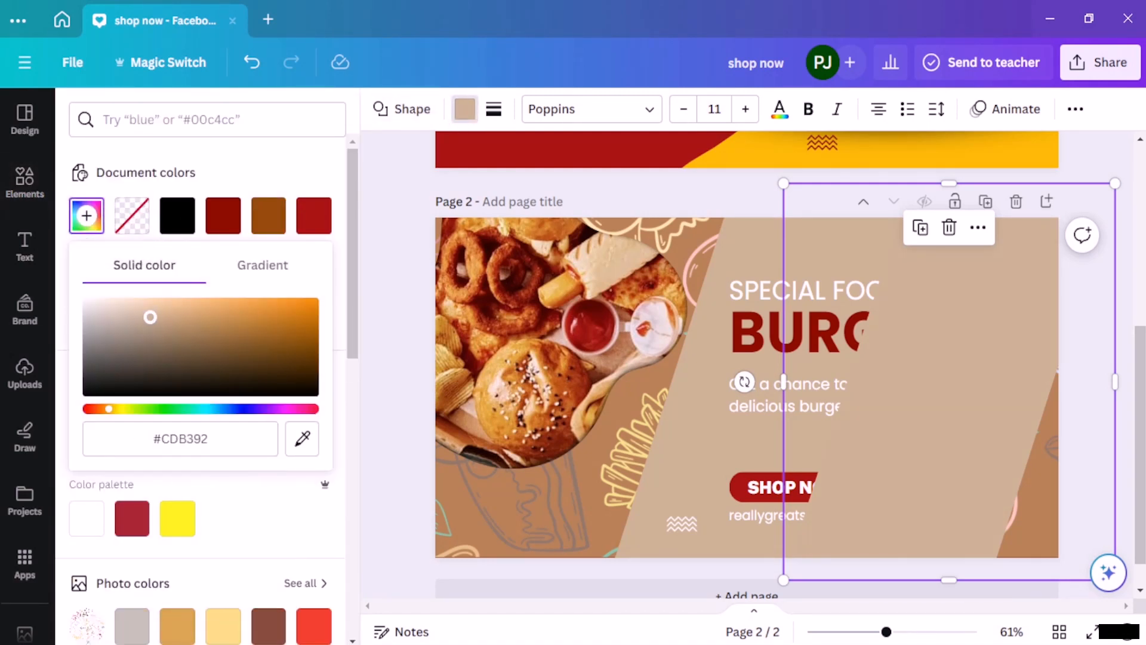
pyautogui.moveTo(150, 317)
pyautogui.mouseDown()
pyautogui.moveTo(149, 333)
pyautogui.moveTo(153, 324)
pyautogui.mouseUp()
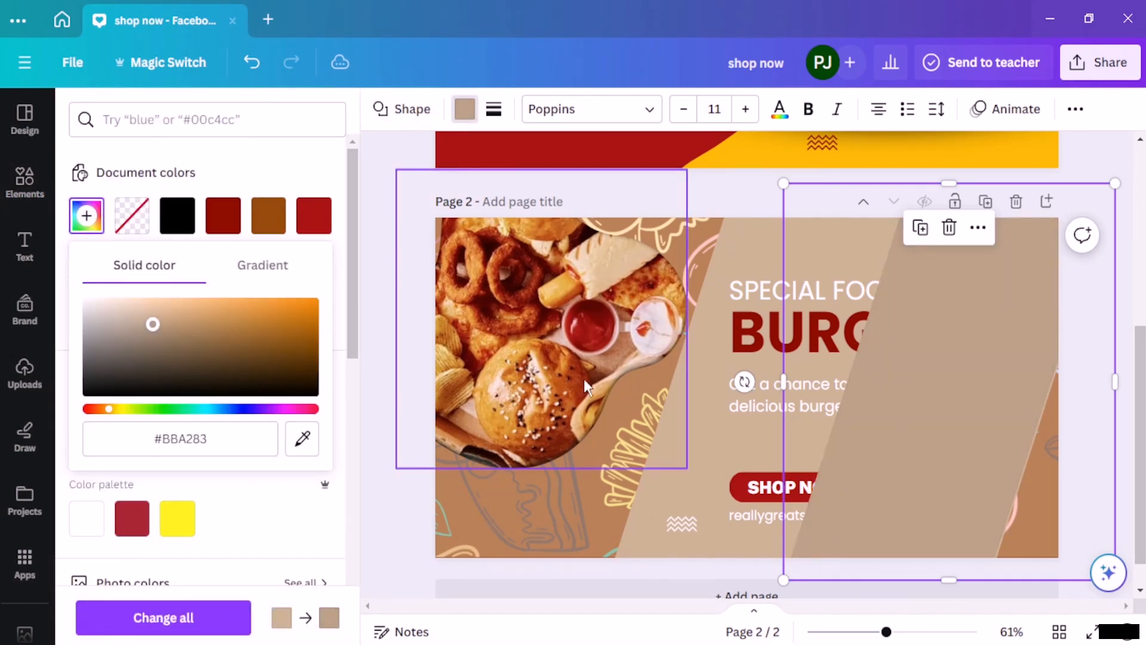
# Move the darker parallelogram's layer between the food photo and the wide tan parallelogram, and shift the shape slightly down
pyautogui.click(1075, 110)
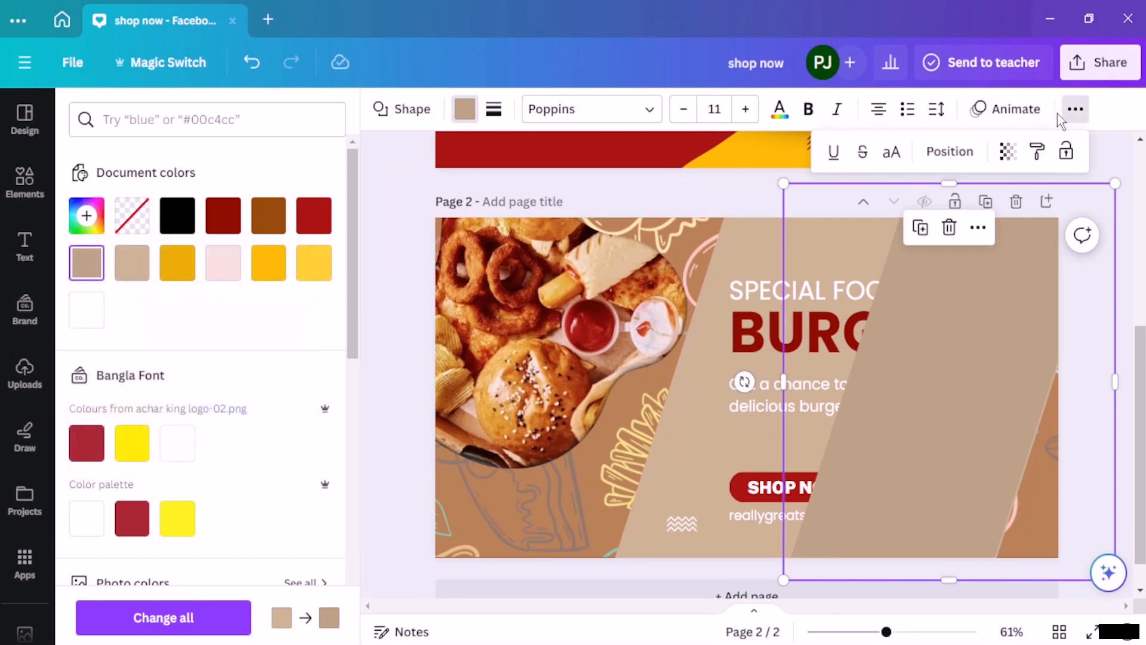
pyautogui.click(950, 151)
pyautogui.scroll(-2, 266, 320)
pyautogui.scroll(2, 267, 320)
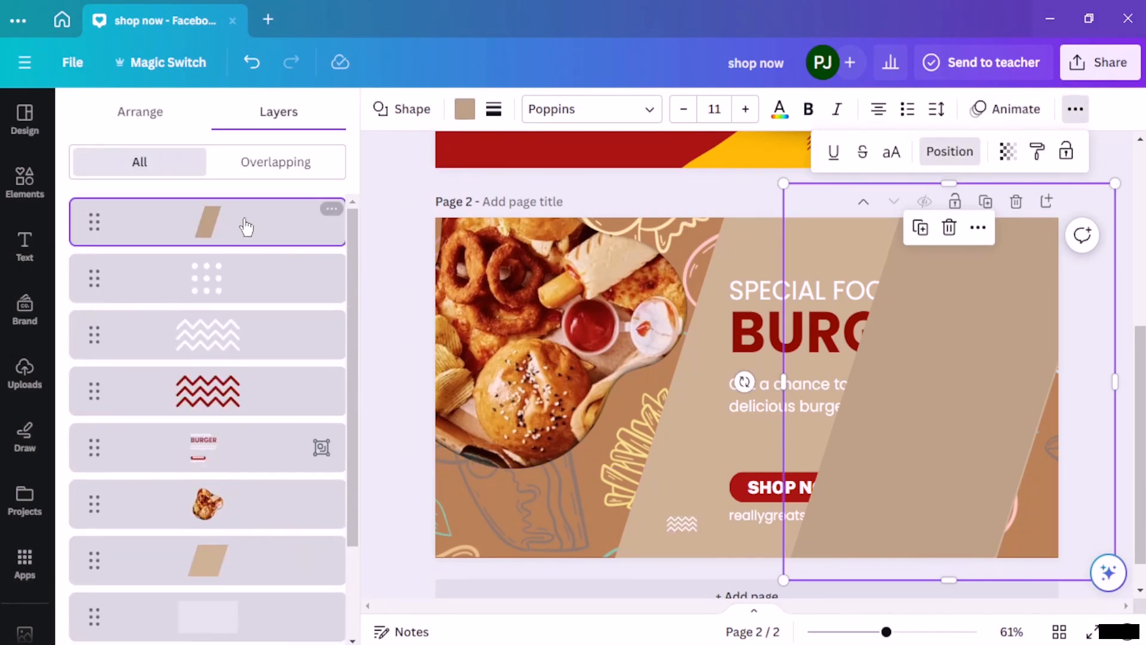
pyautogui.moveTo(253, 246); pyautogui.dragTo(275, 484)
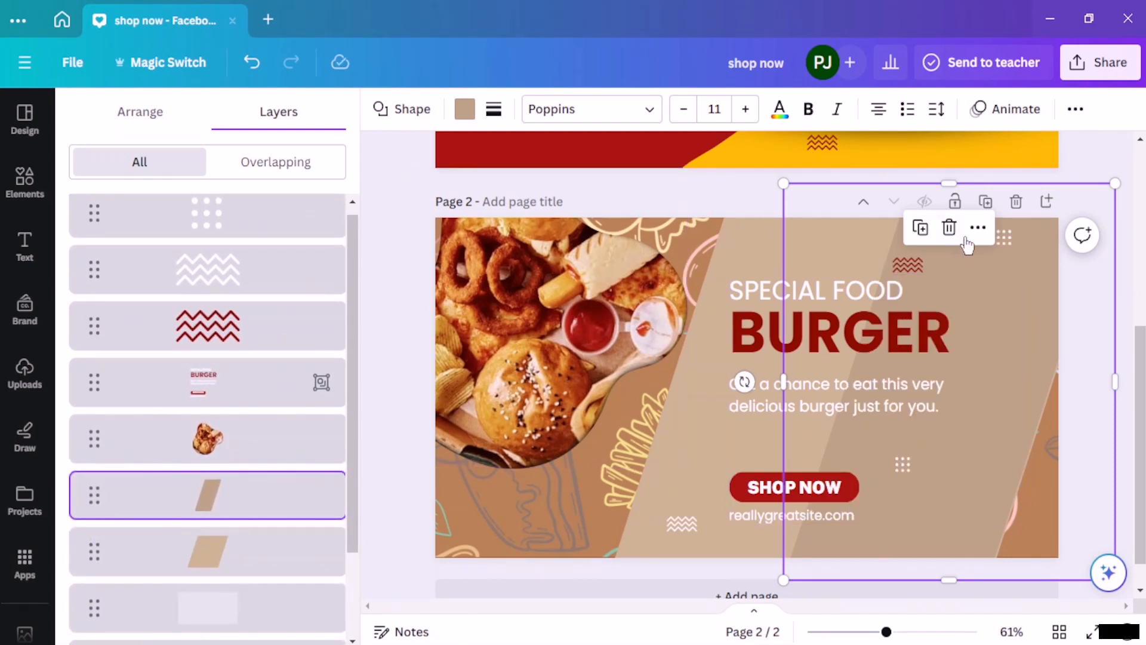
pyautogui.click(1079, 172)
pyautogui.click(1043, 313)
pyautogui.moveTo(1042, 314); pyautogui.dragTo(1041, 314)
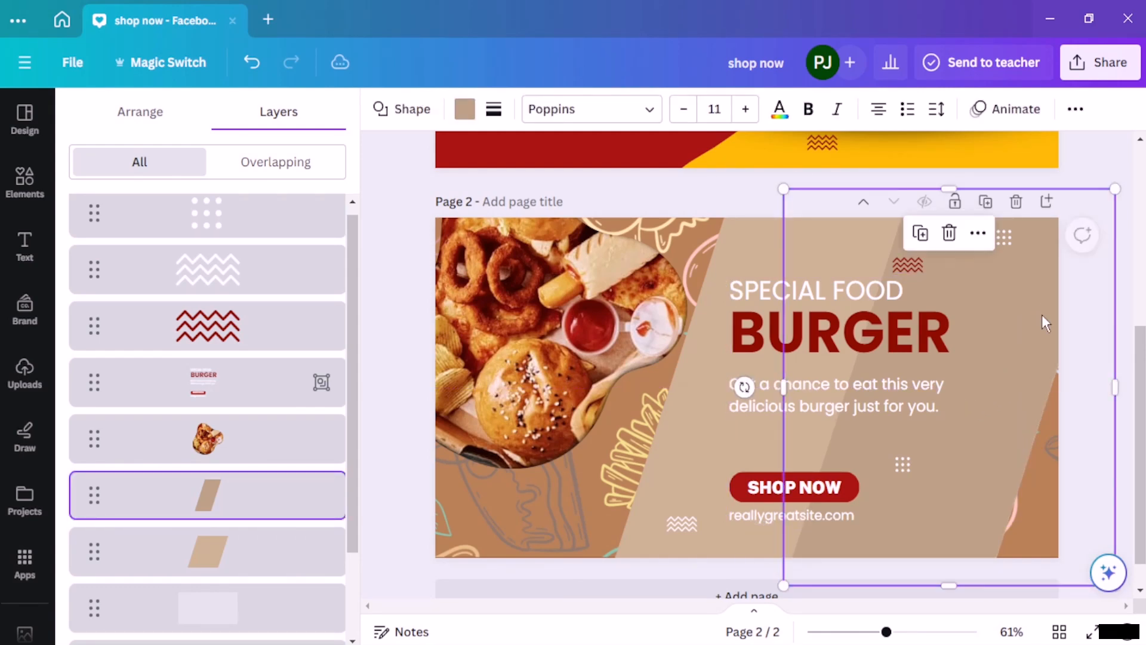
# Review the two page designs against each other, and show the arrangement options for page 2
pyautogui.click(1087, 168)
pyautogui.scroll(-1, 943, 353)
pyautogui.scroll(5, 917, 372)
pyautogui.scroll(-5, 917, 372)
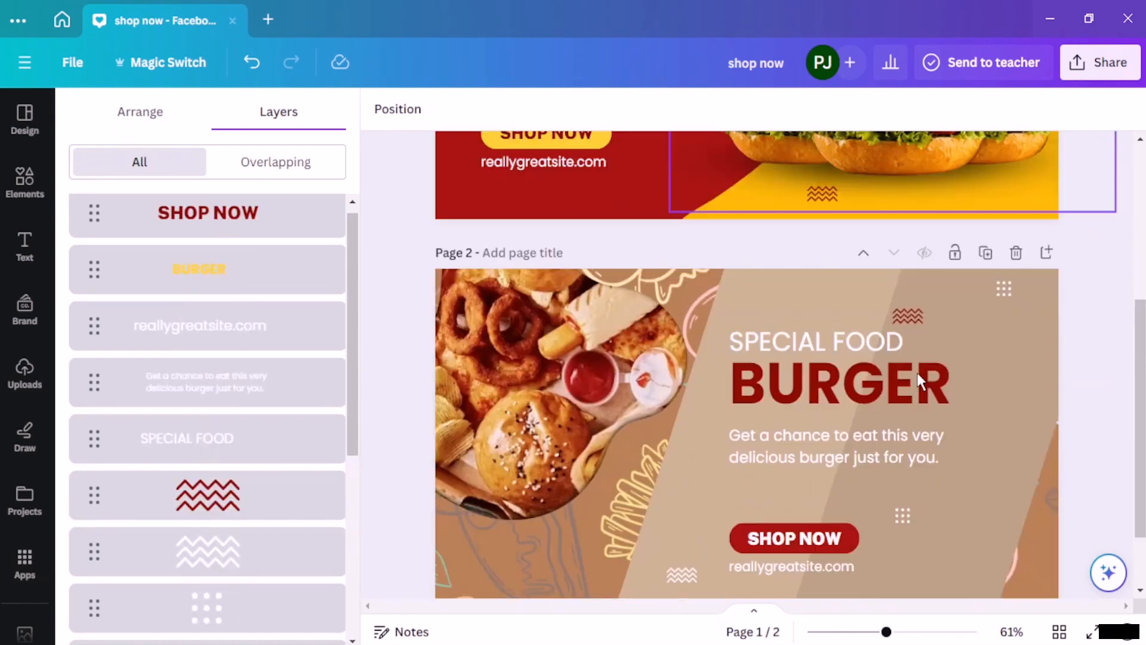
pyautogui.scroll(4, 520, 321)
pyautogui.scroll(-4, 705, 245)
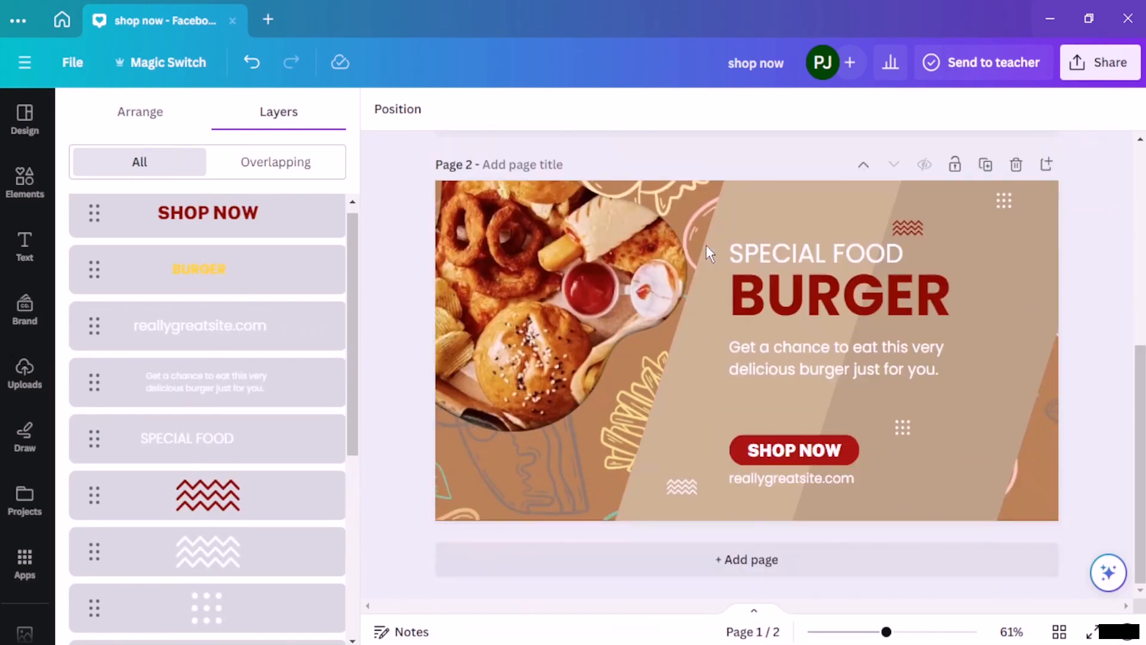
pyautogui.scroll(1, 705, 245)
pyautogui.scroll(4, 707, 254)
pyautogui.scroll(-5, 707, 254)
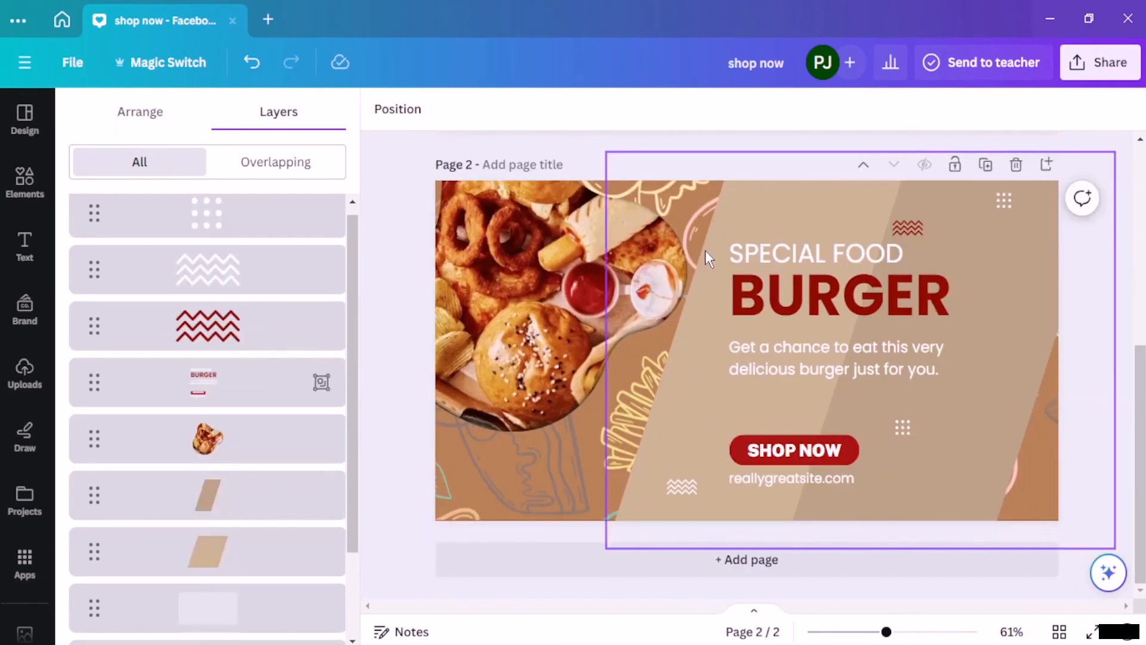
pyautogui.click(135, 122)
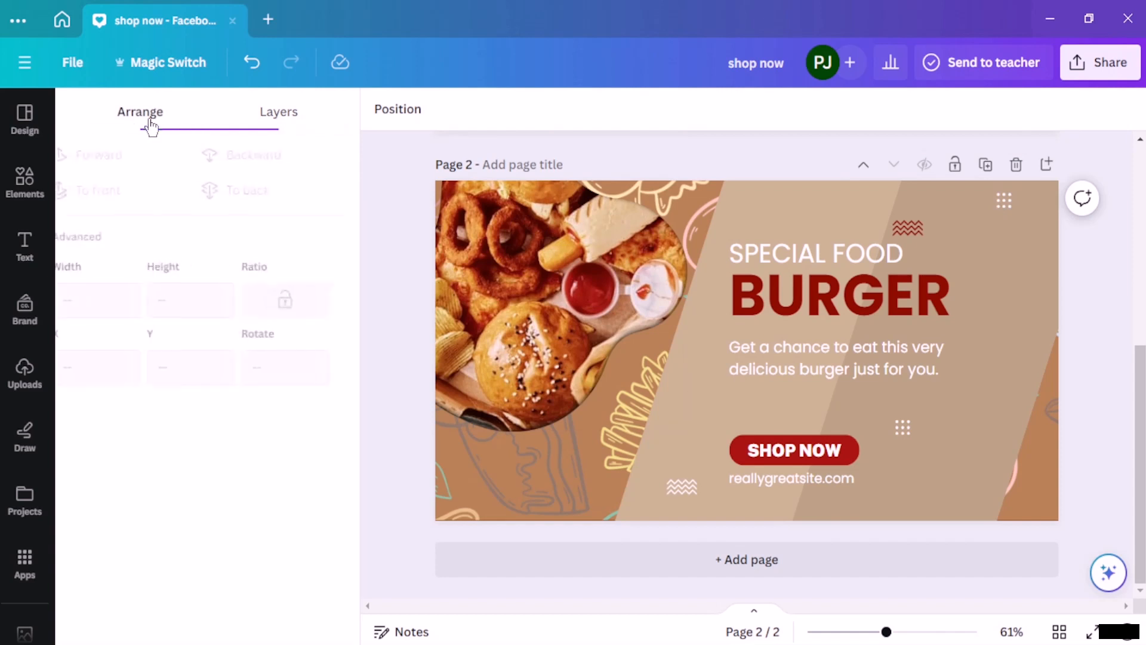